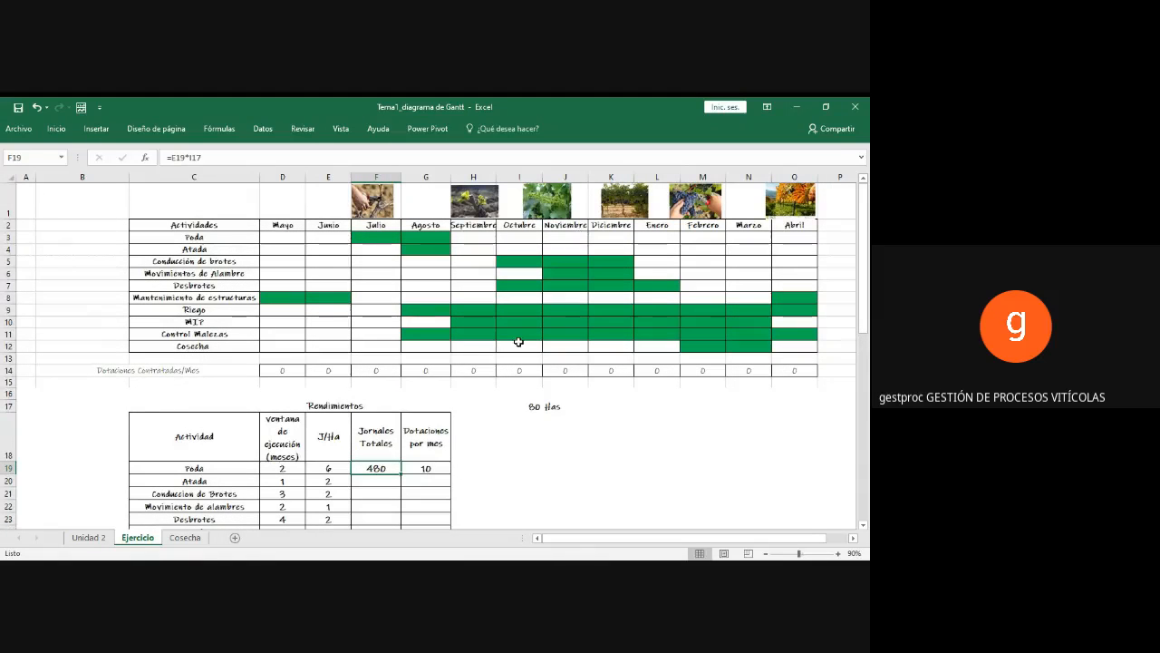
# Step: Clear the Jornales Totales and Dotaciones por mes cells in the Poda row of the Rendimientos table
pyautogui.scroll(-2, 517, 337)
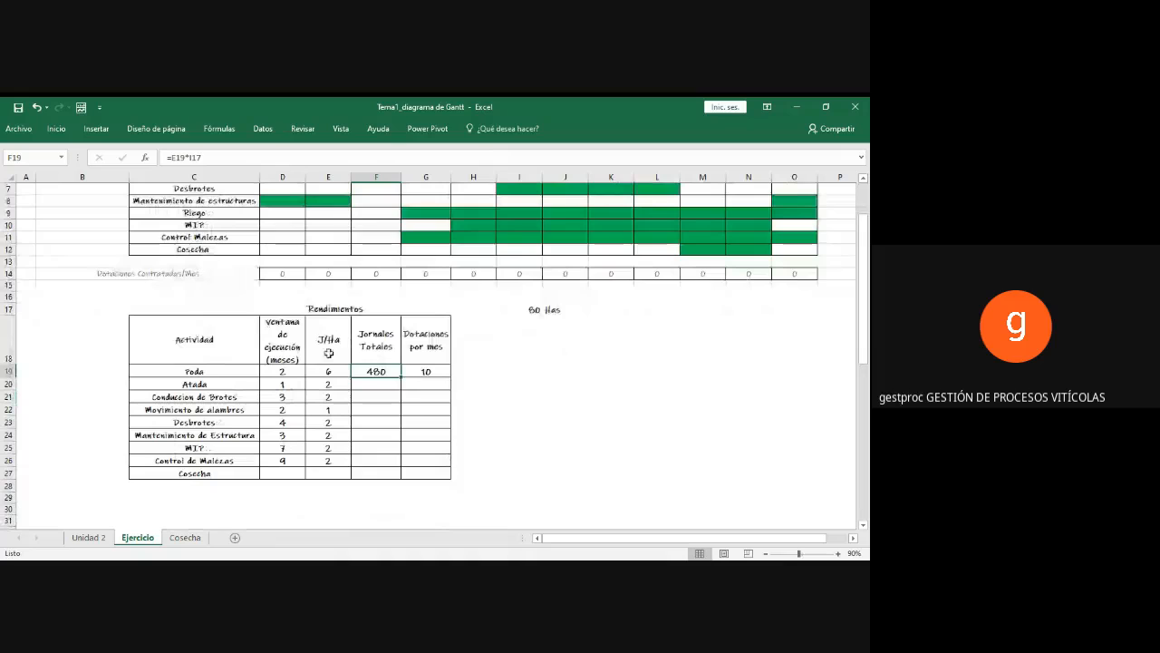
pyautogui.scroll(2, 355, 370)
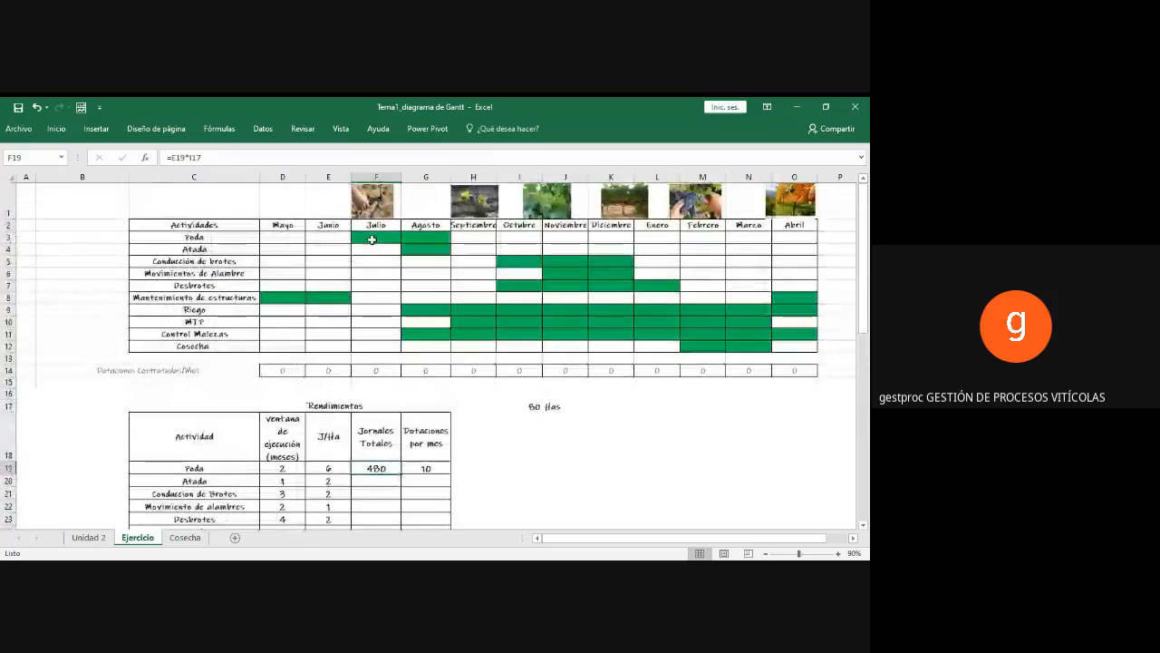
pyautogui.click(425, 249)
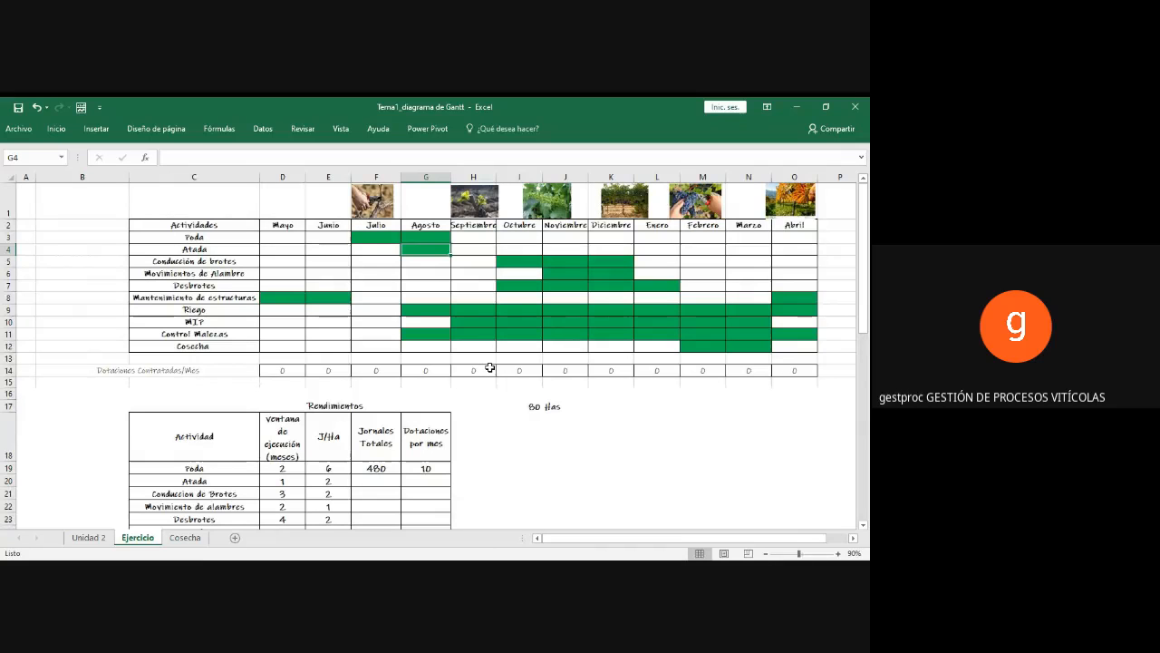
pyautogui.scroll(-1, 426, 431)
pyautogui.click(366, 409)
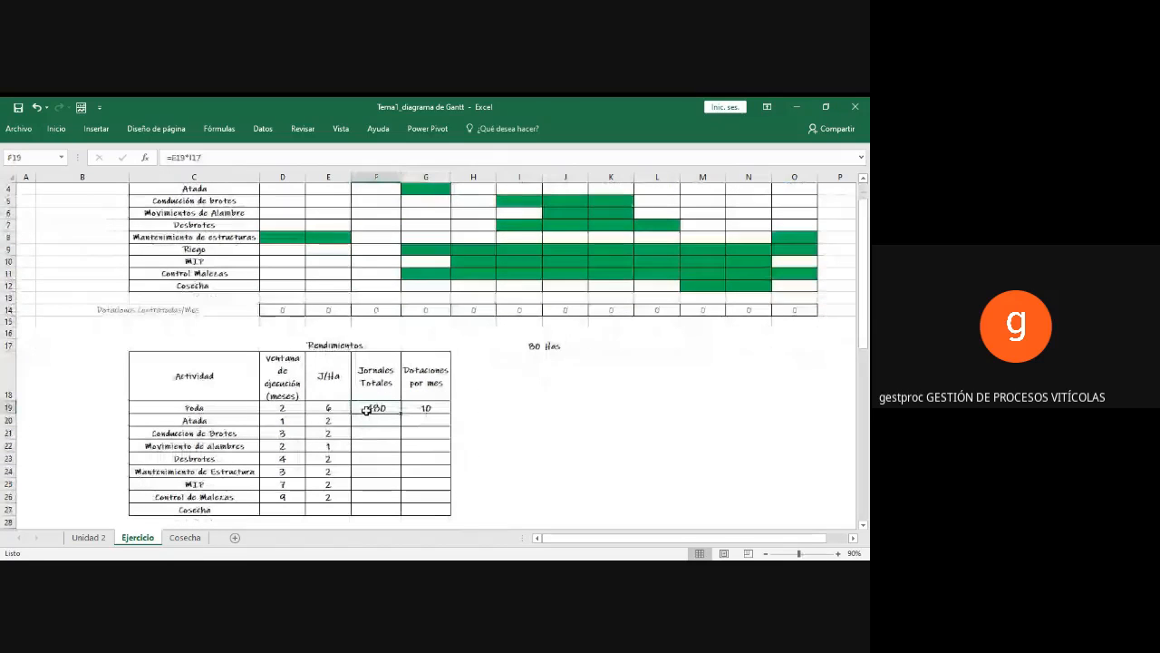
pyautogui.press('Delete')
pyautogui.press('Right')
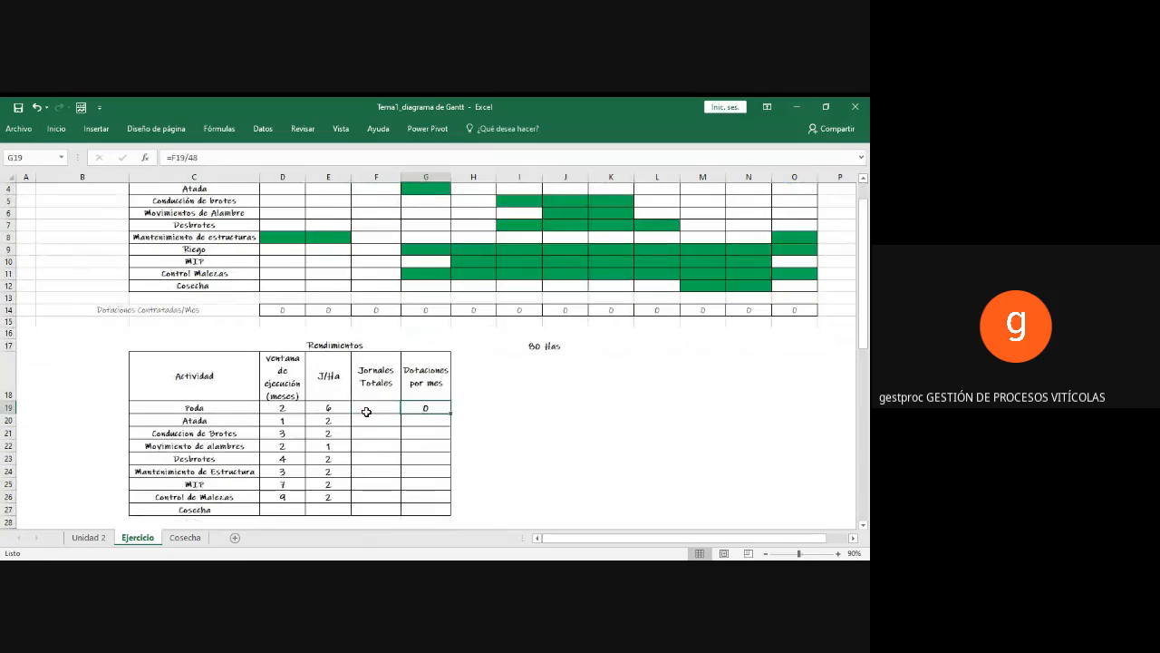
pyautogui.press('Delete')
pyautogui.click(367, 410)
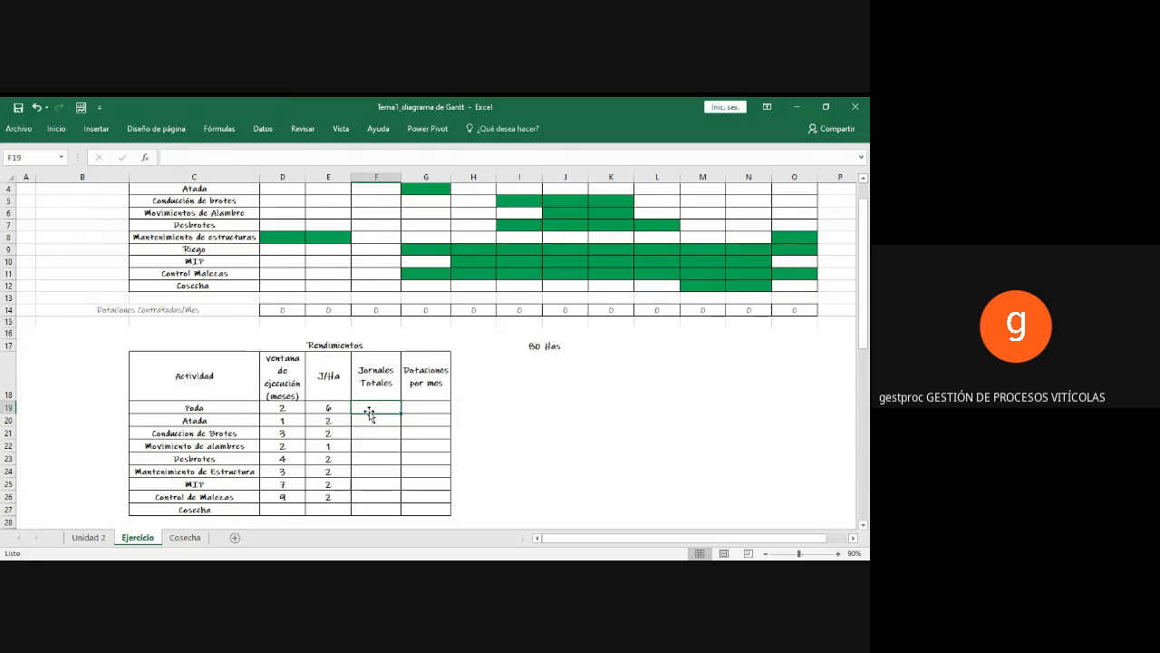
# Step: Examine the Poda activity's months in the Gantt chart, the hectare figure in row 17 and Poda's J/Ha value
pyautogui.click(185, 408)
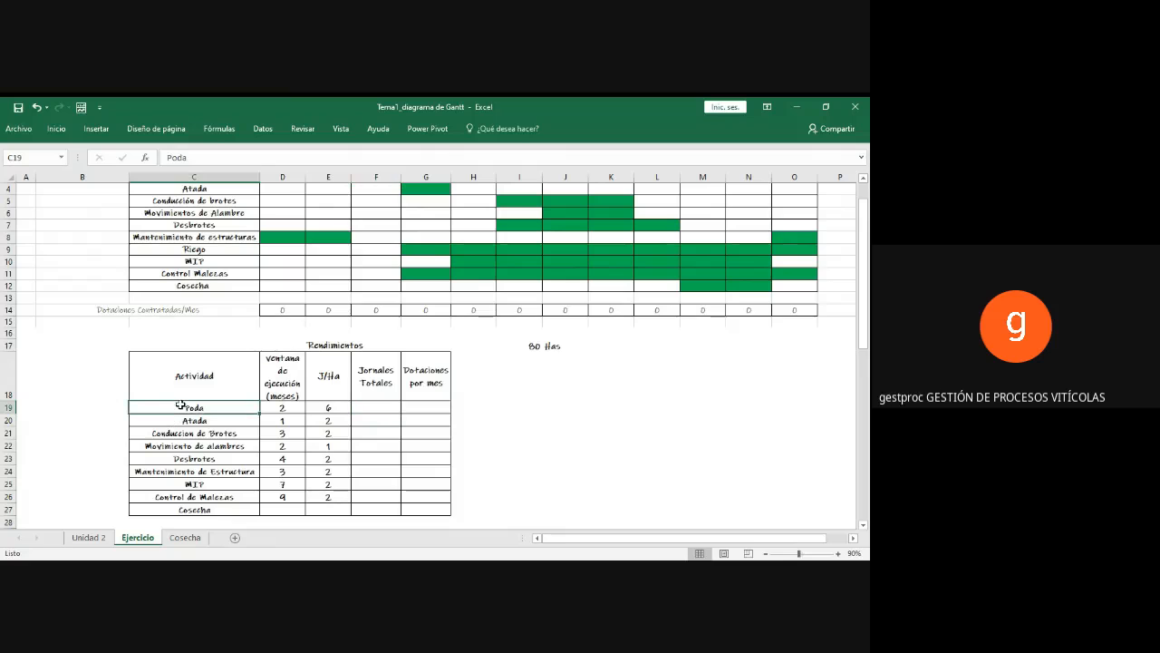
pyautogui.scroll(1, 415, 410)
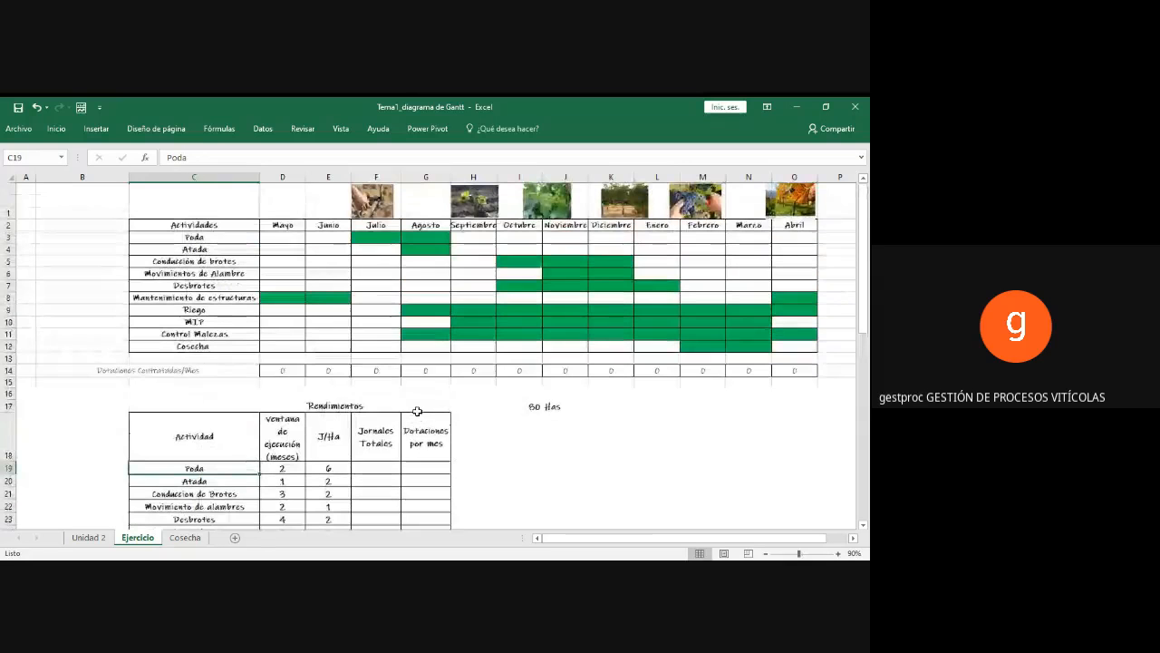
pyautogui.moveTo(376, 239); pyautogui.dragTo(414, 240)
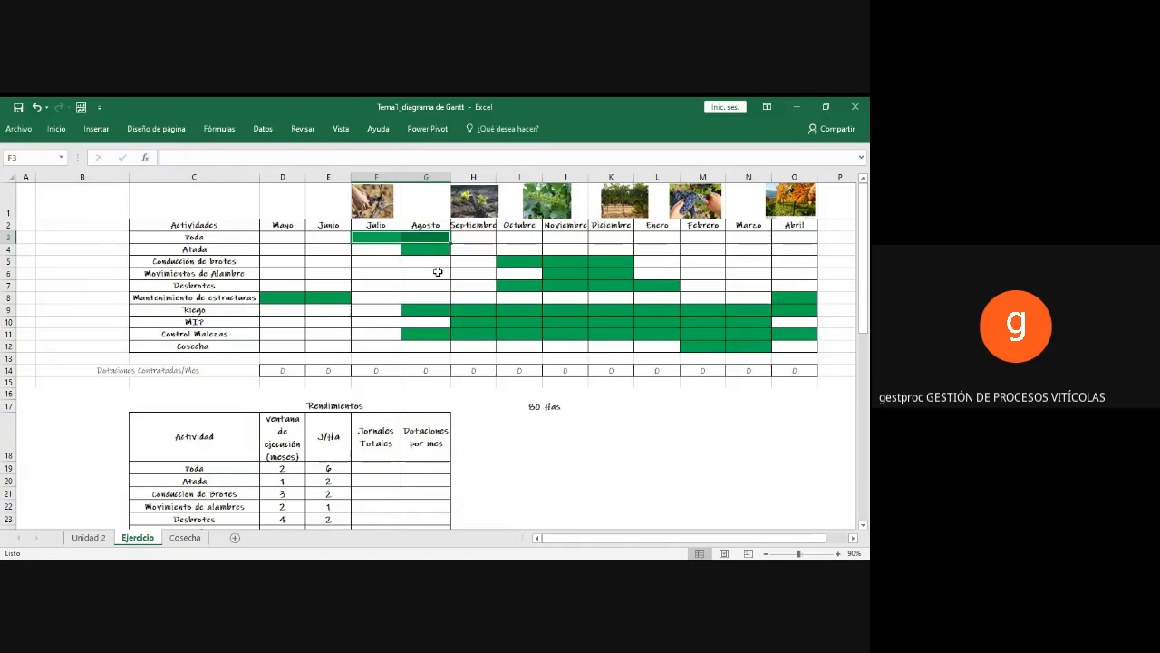
pyautogui.scroll(-1, 438, 272)
pyautogui.scroll(-1, 438, 272)
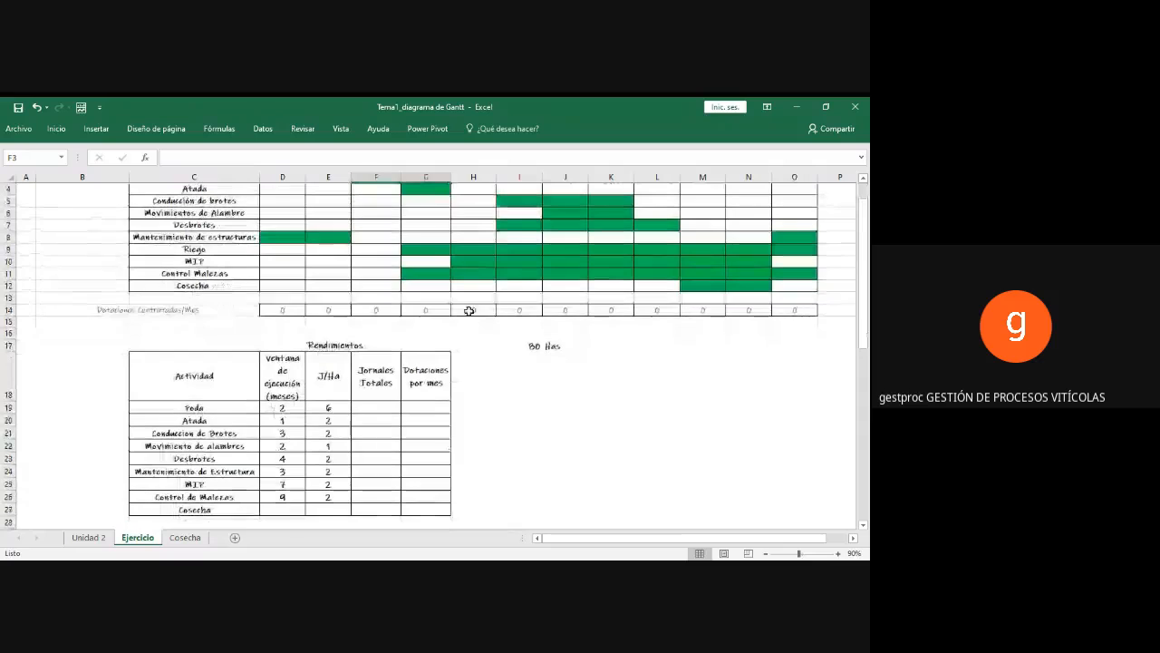
pyautogui.click(538, 345)
pyautogui.moveTo(539, 346); pyautogui.dragTo(548, 346)
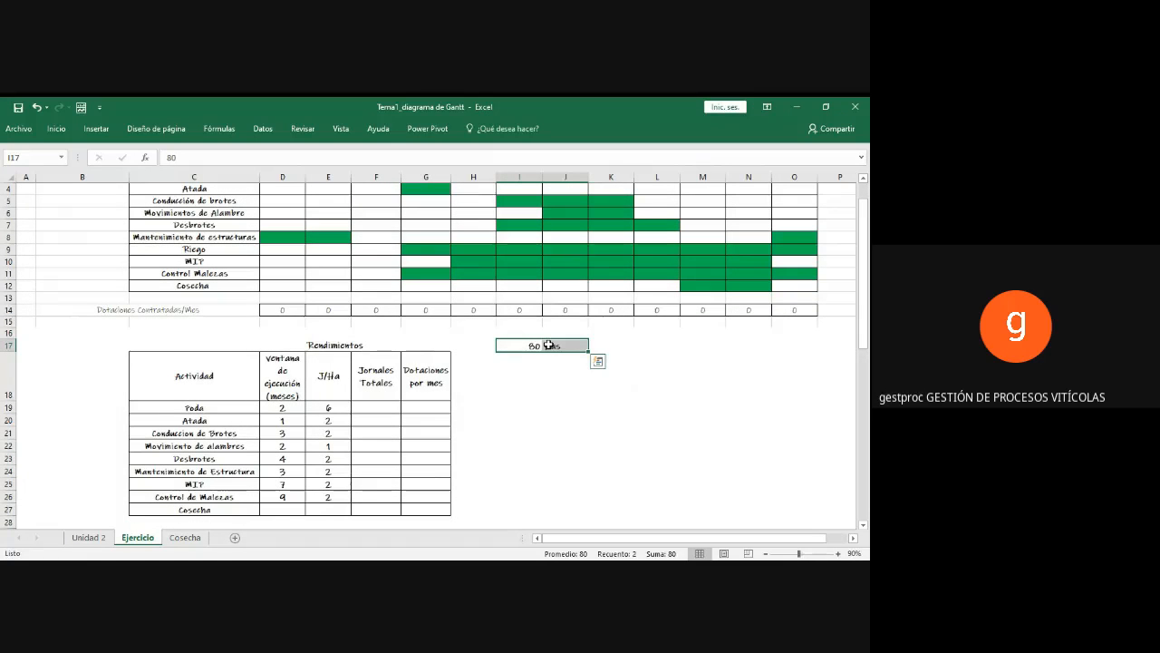
pyautogui.click(512, 344)
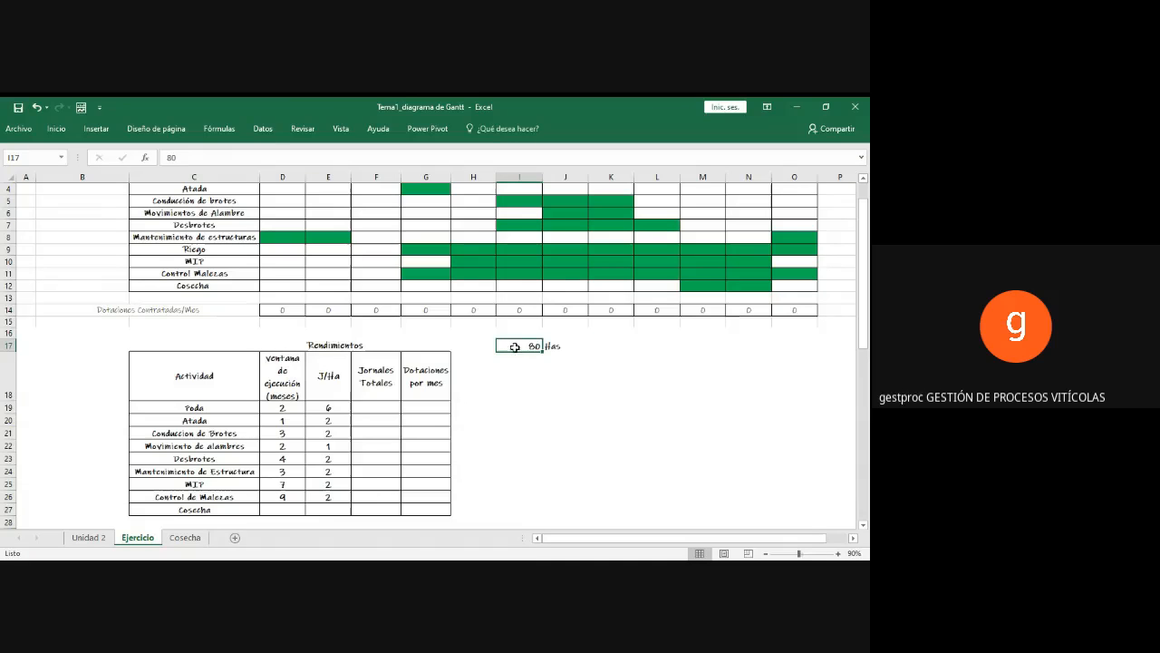
pyautogui.moveTo(531, 365); pyautogui.dragTo(549, 346)
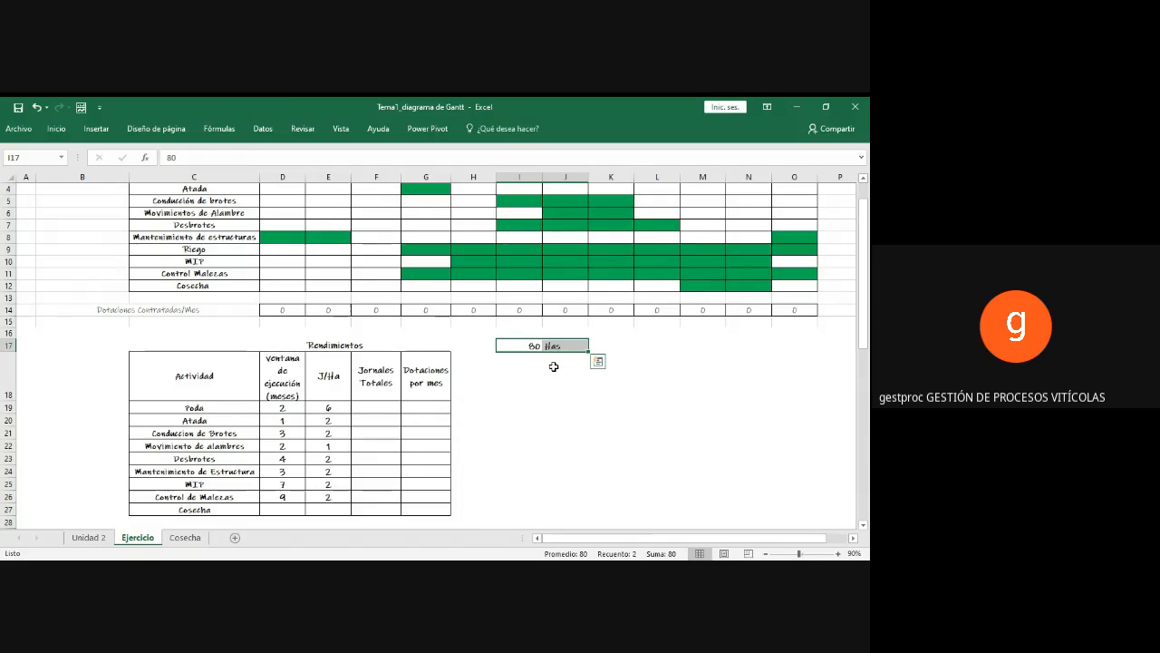
pyautogui.click(324, 407)
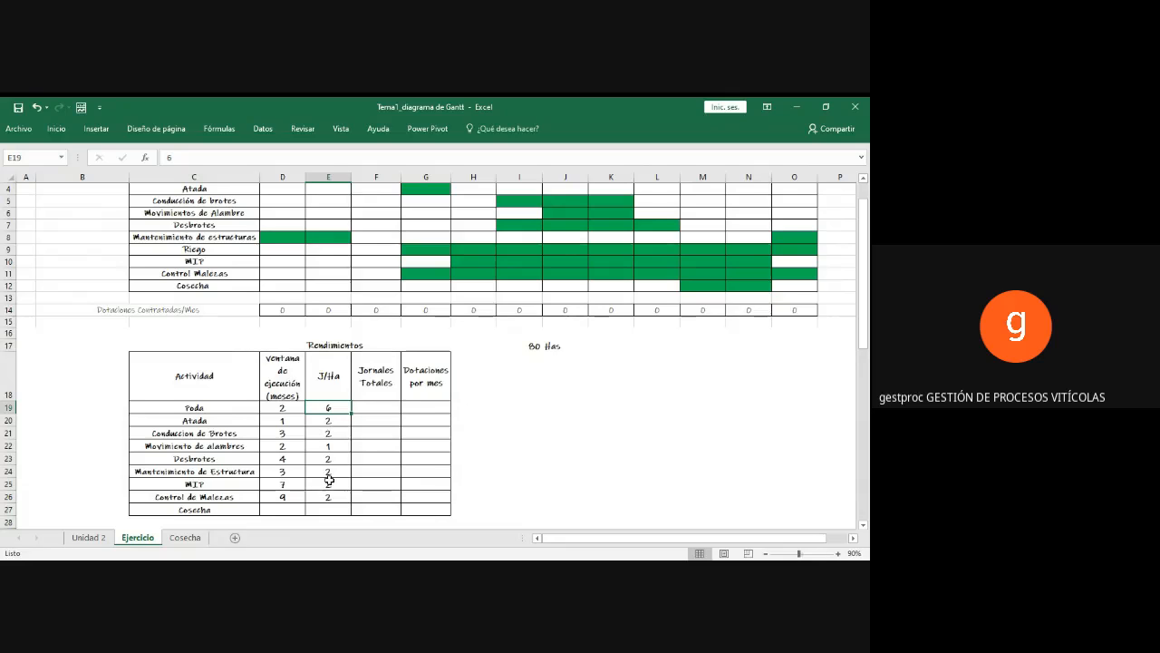
# Step: Calculate Poda's Jornales Totales in F19 with the formula =E19*I17
pyautogui.click(373, 409)
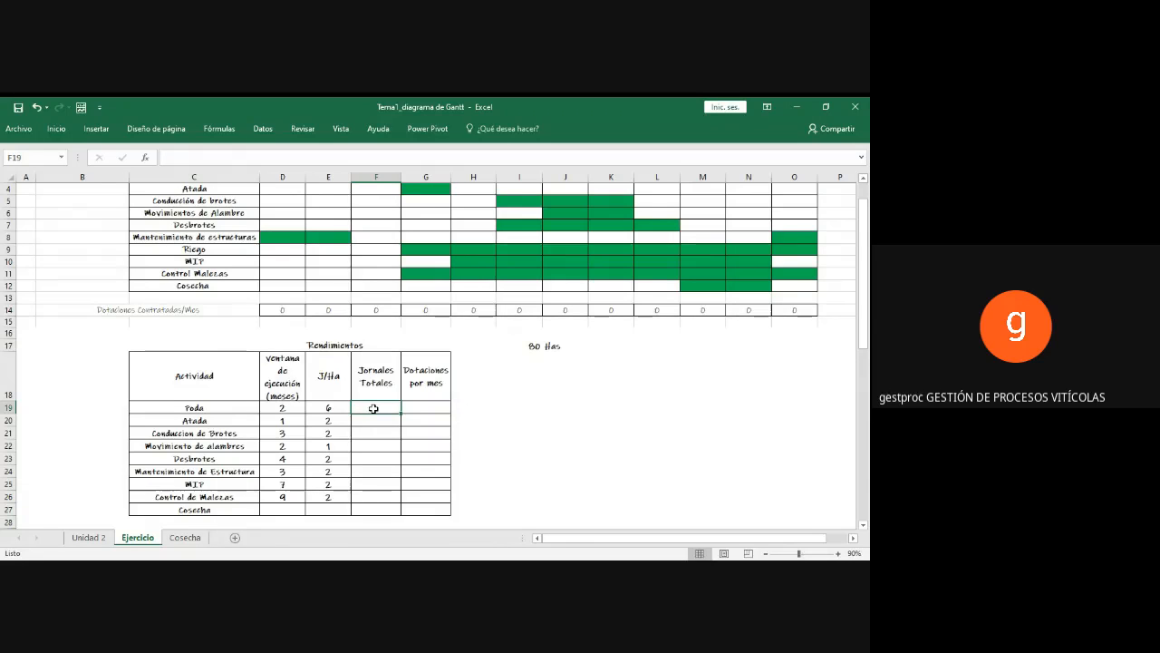
pyautogui.write('=')
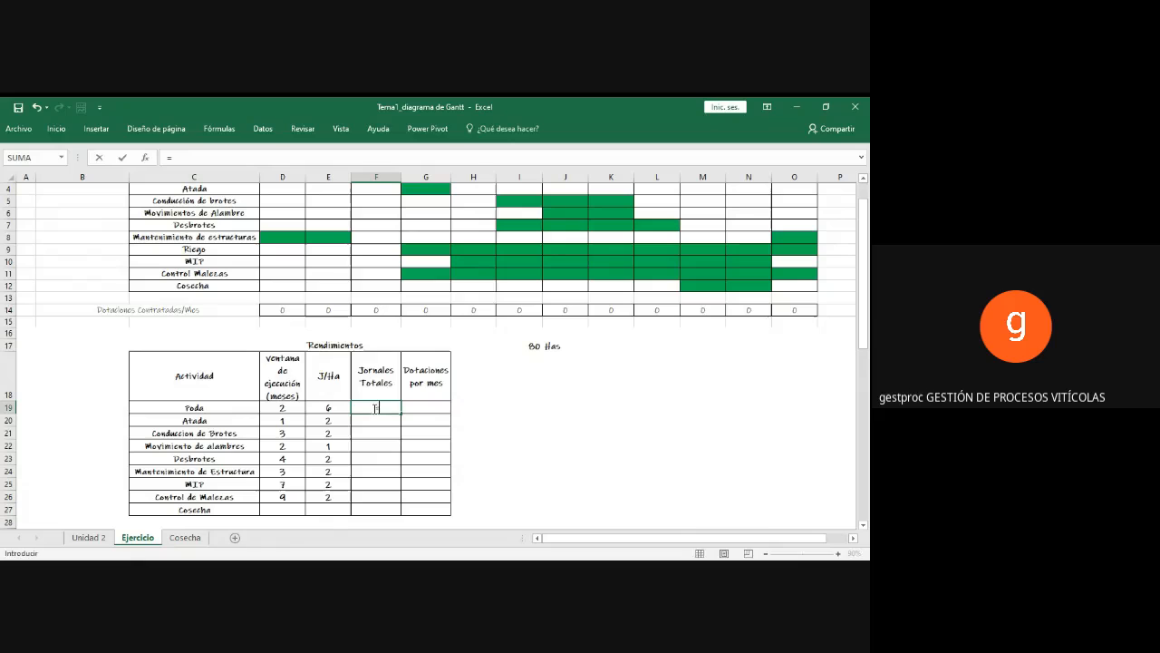
pyautogui.click(324, 405)
pyautogui.write('*')
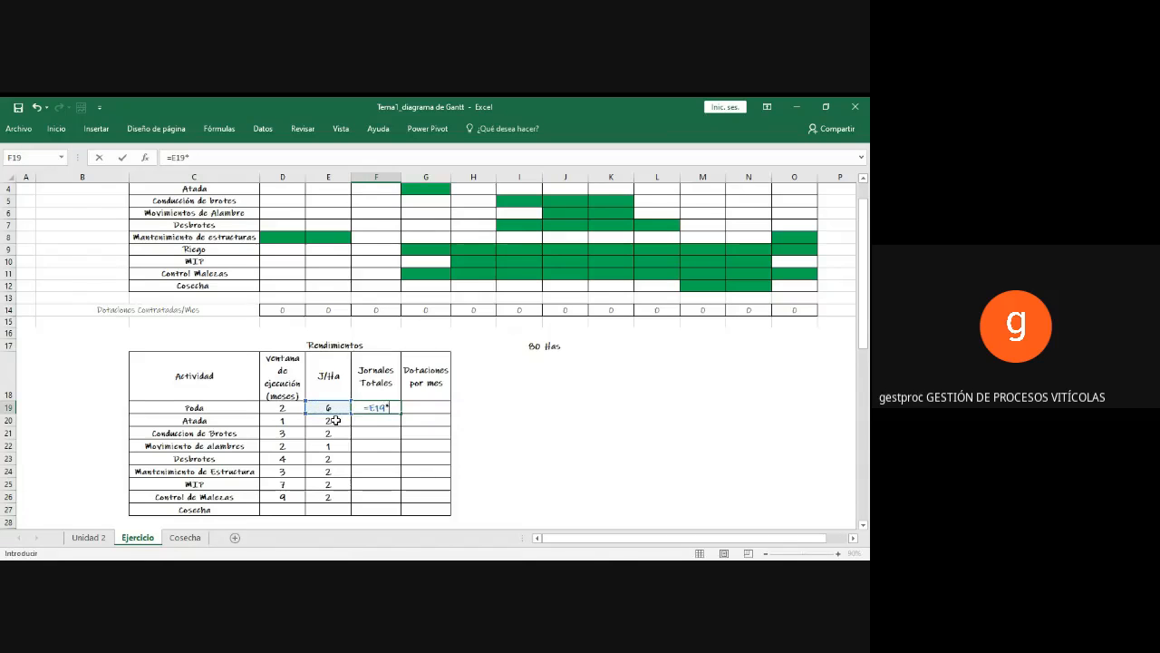
pyautogui.click(526, 346)
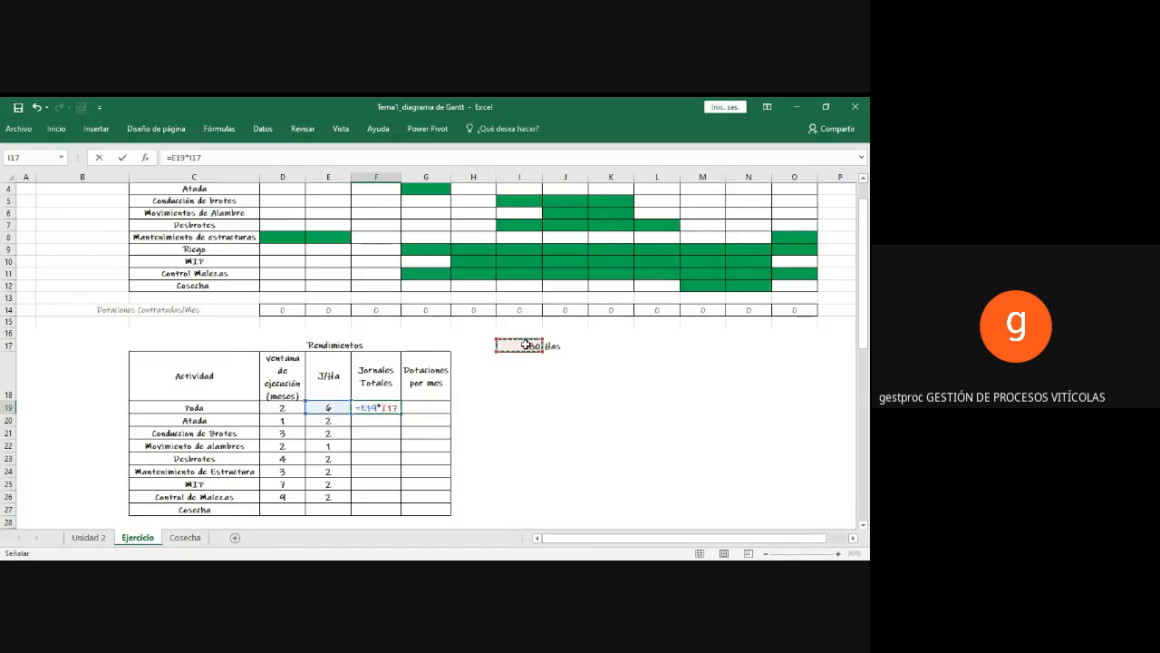
pyautogui.press('Return')
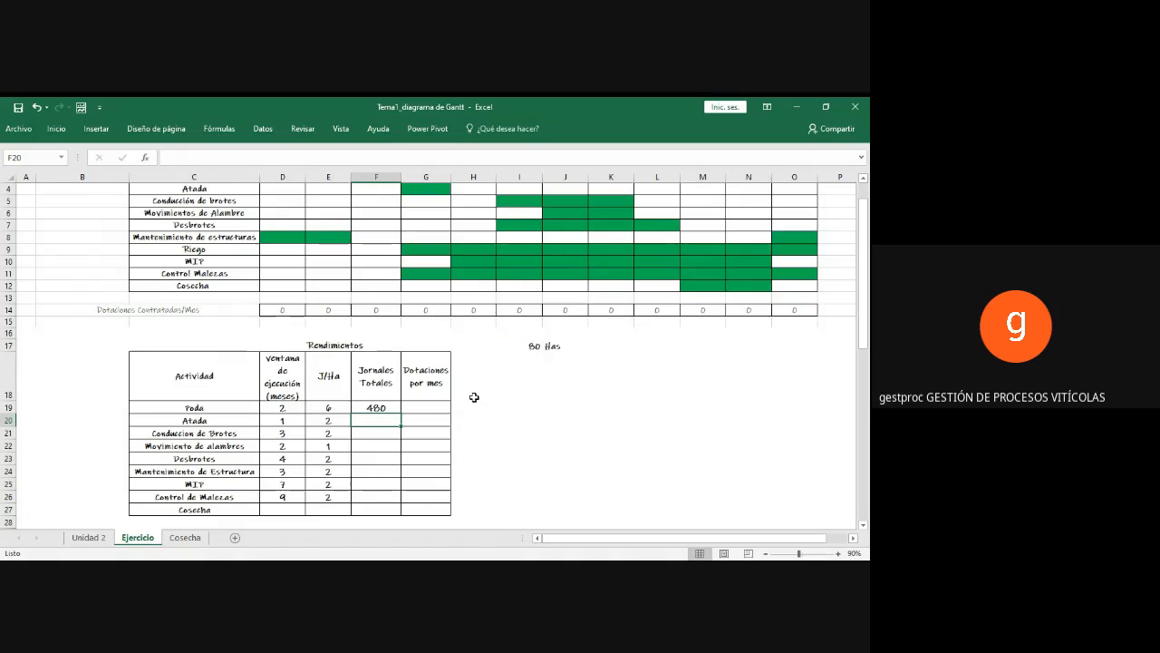
# Step: Write the Poda Dotaciones por mes formula in G19 as =F19/(24*2)
pyautogui.click(431, 407)
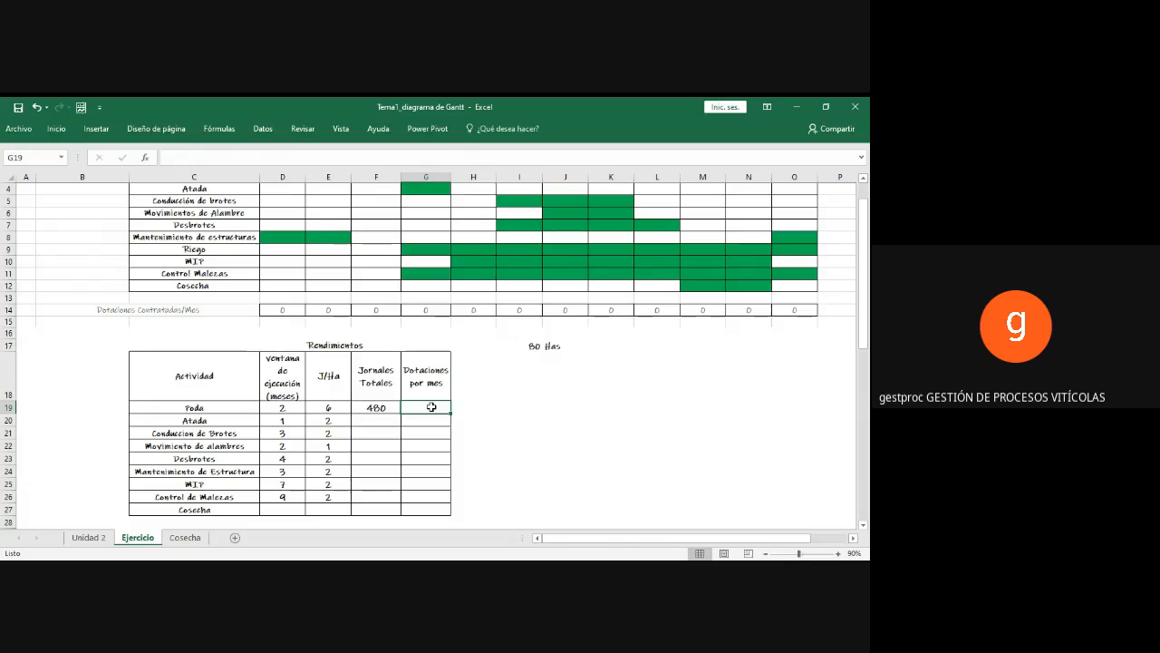
pyautogui.write('=')
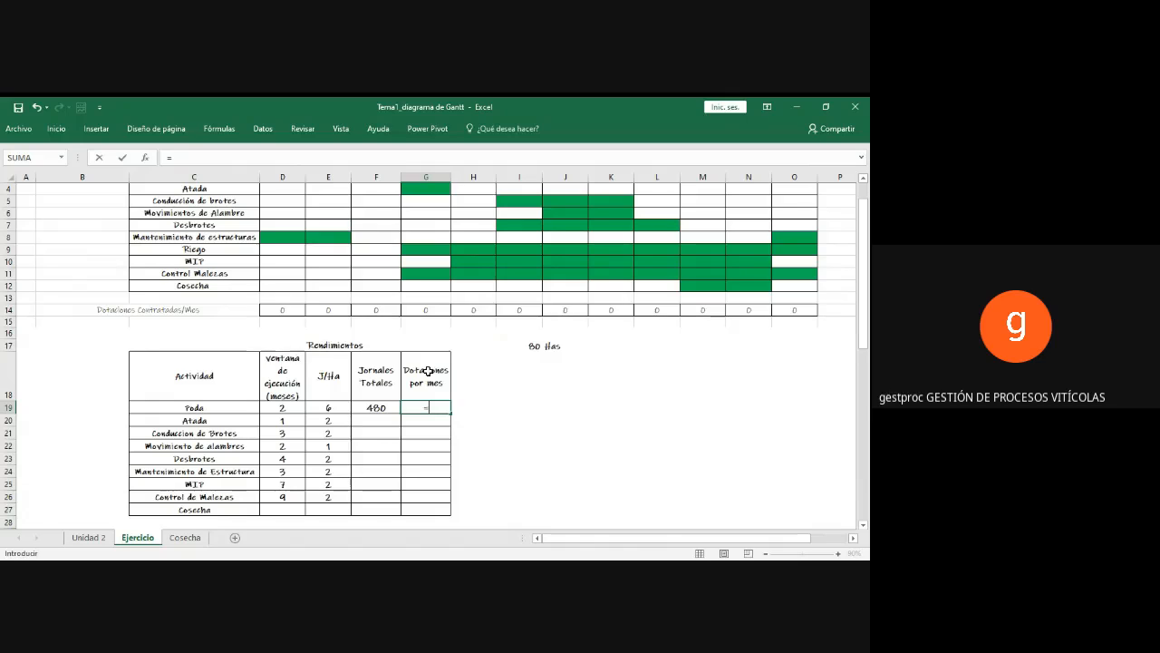
pyautogui.click(388, 407)
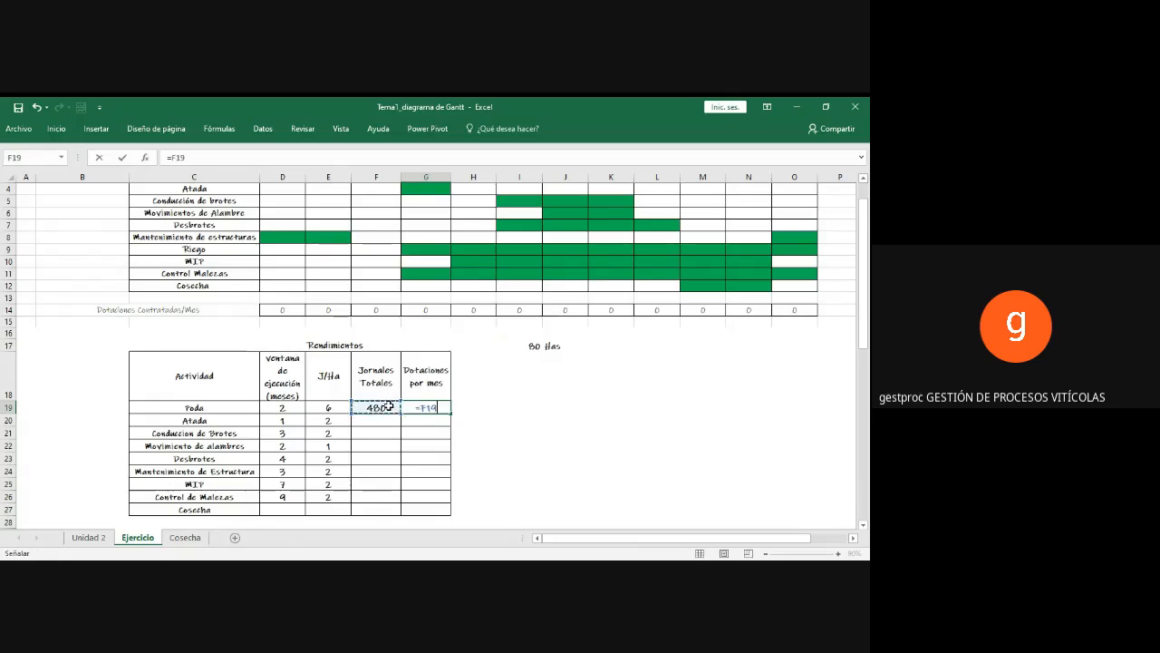
pyautogui.write('/')
pyautogui.write('(24')
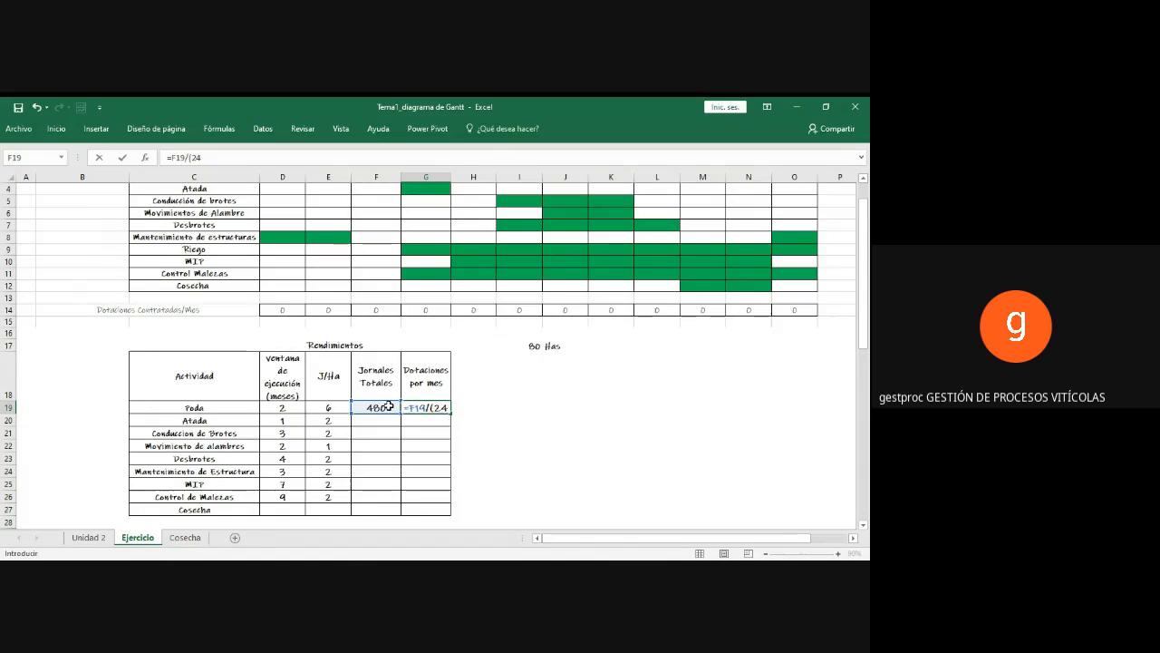
pyautogui.write('*2')
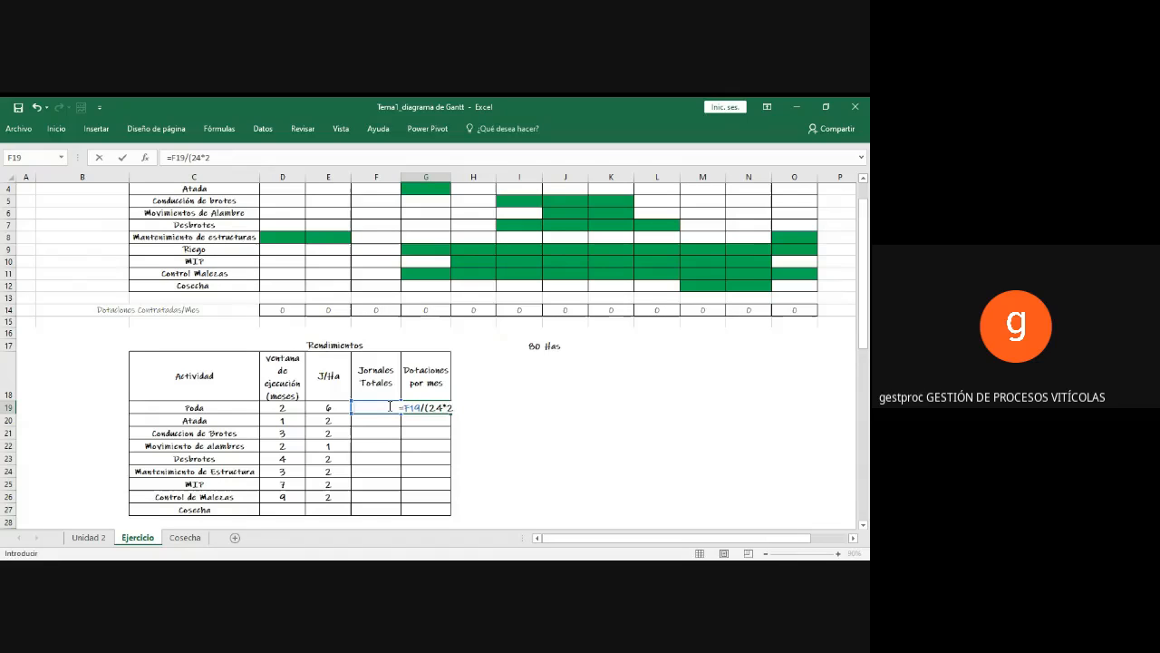
pyautogui.write(')')
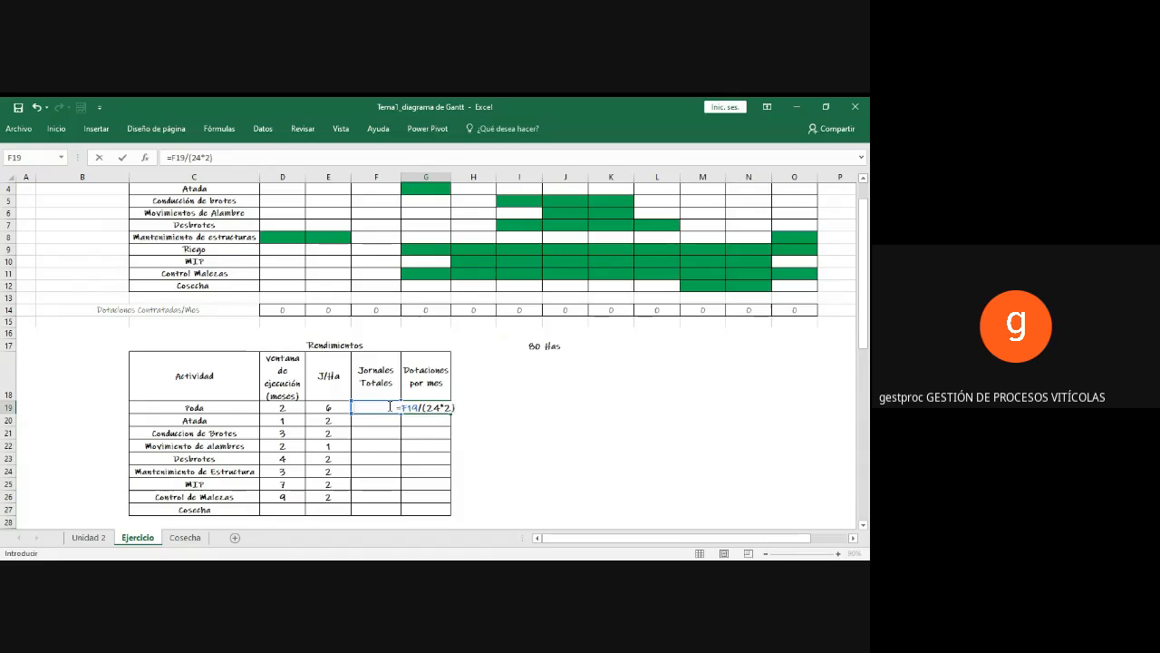
# Step: Replace the fixed 2 in the G19 formula with a reference to D19 and enter it as =F19/(24*D19)
pyautogui.press('BackSpace')
pyautogui.press('BackSpace')
pyautogui.press('BackSpace')
pyautogui.write('*')
pyautogui.click(285, 409)
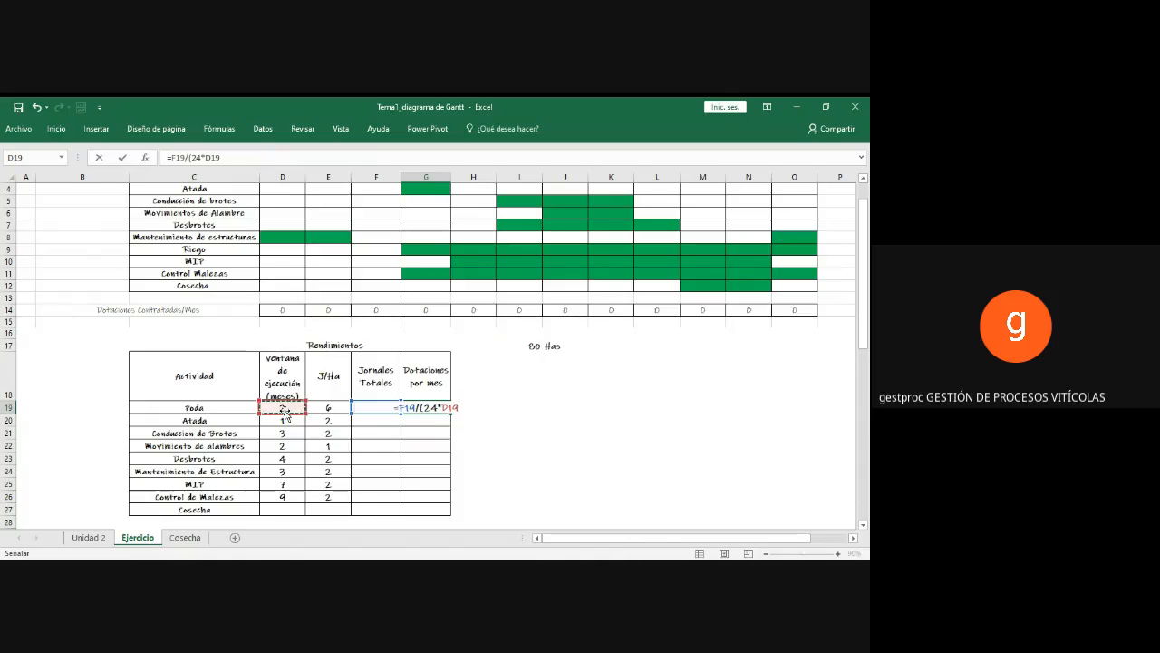
pyautogui.write(')')
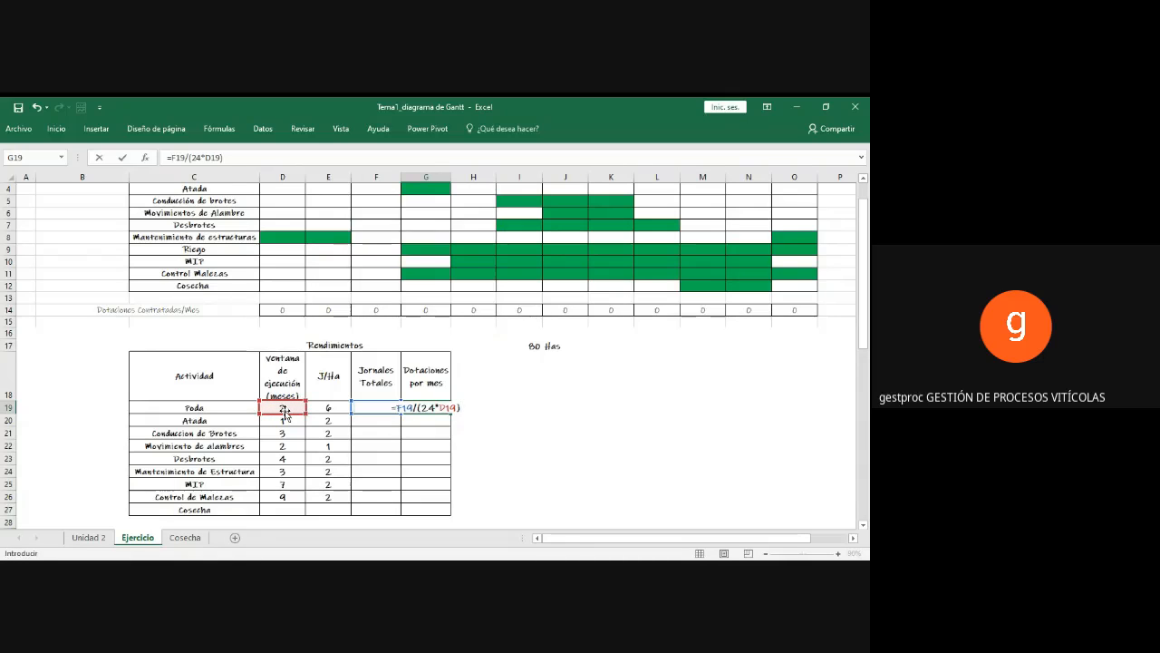
pyautogui.press('Return')
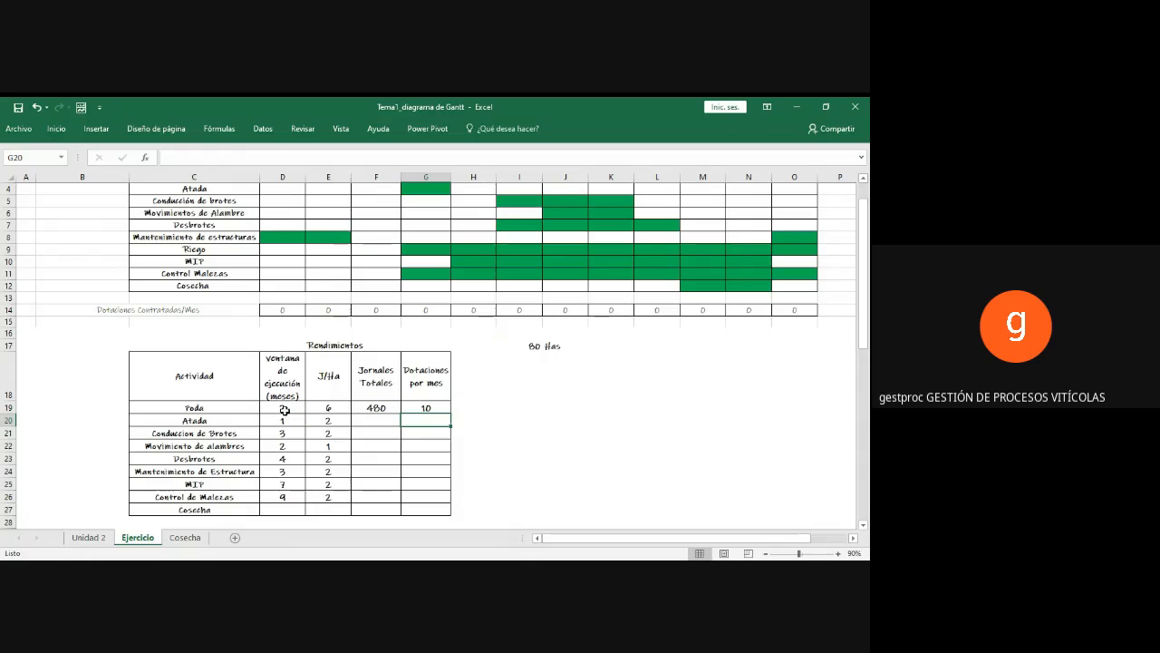
# Step: Enter 10 in the Julio and Agosto cells of the Poda row in the Gantt chart
pyautogui.click(421, 407)
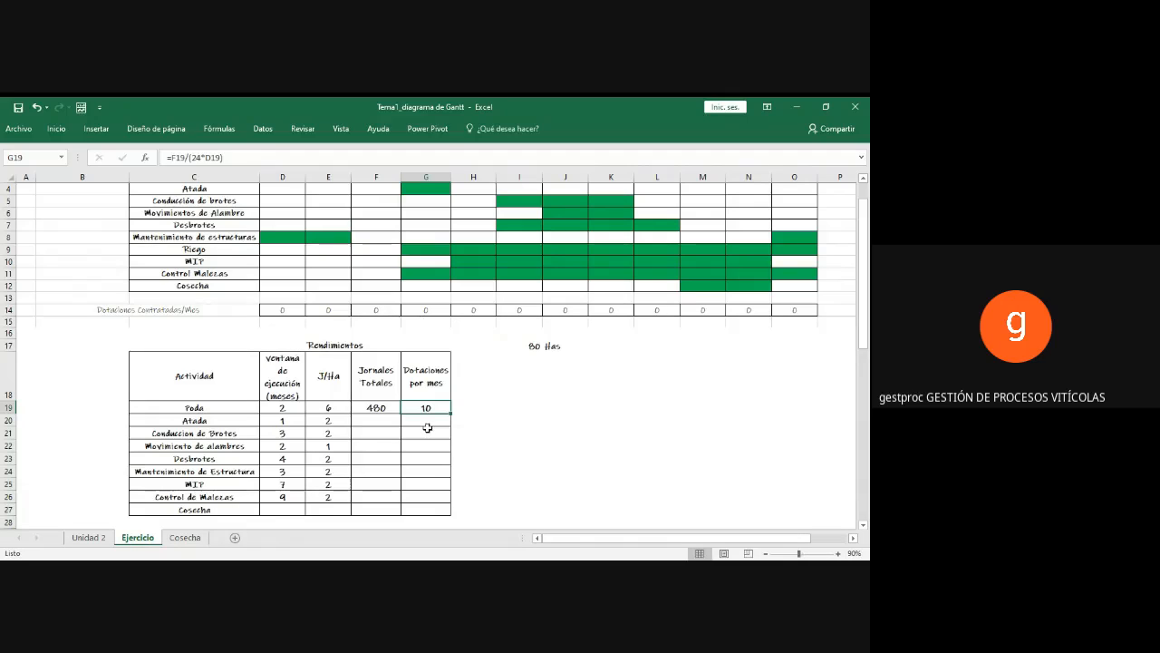
pyautogui.scroll(1, 515, 391)
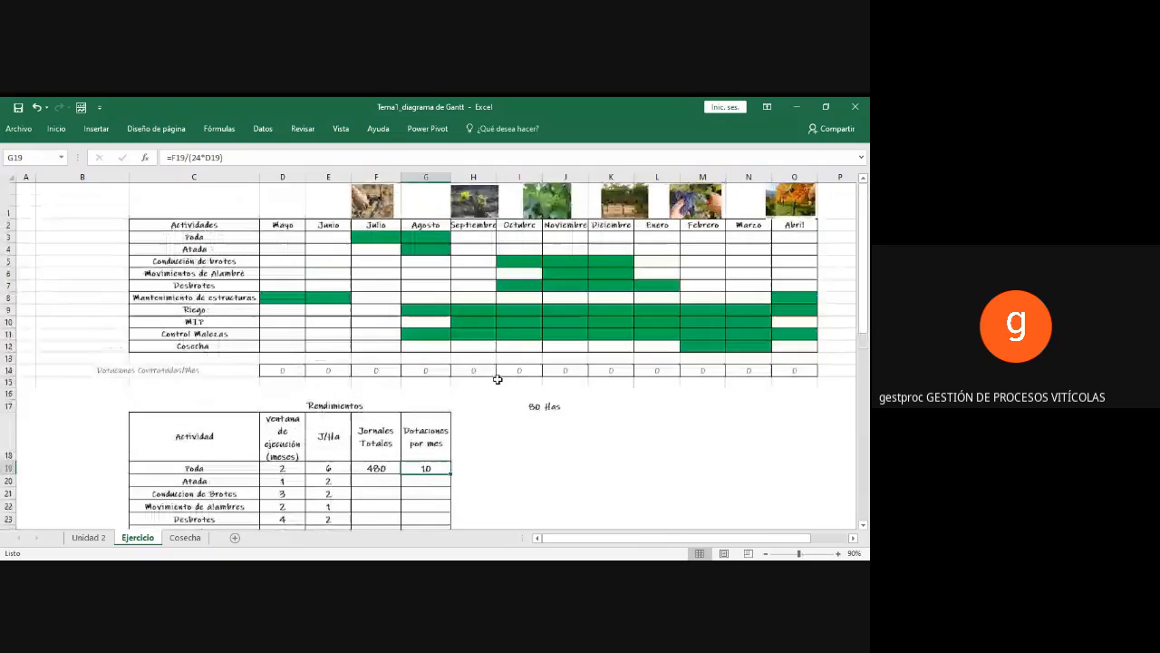
pyautogui.click(378, 237)
pyautogui.write('10')
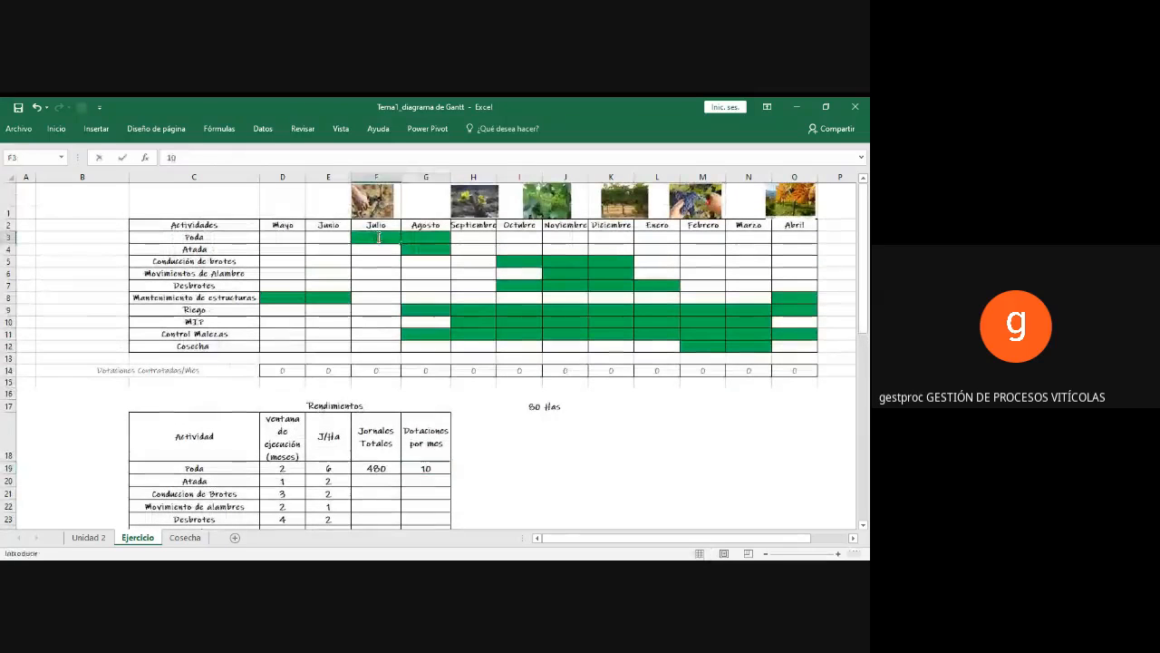
pyautogui.press('Tab')
pyautogui.write('10')
pyautogui.press('Return')
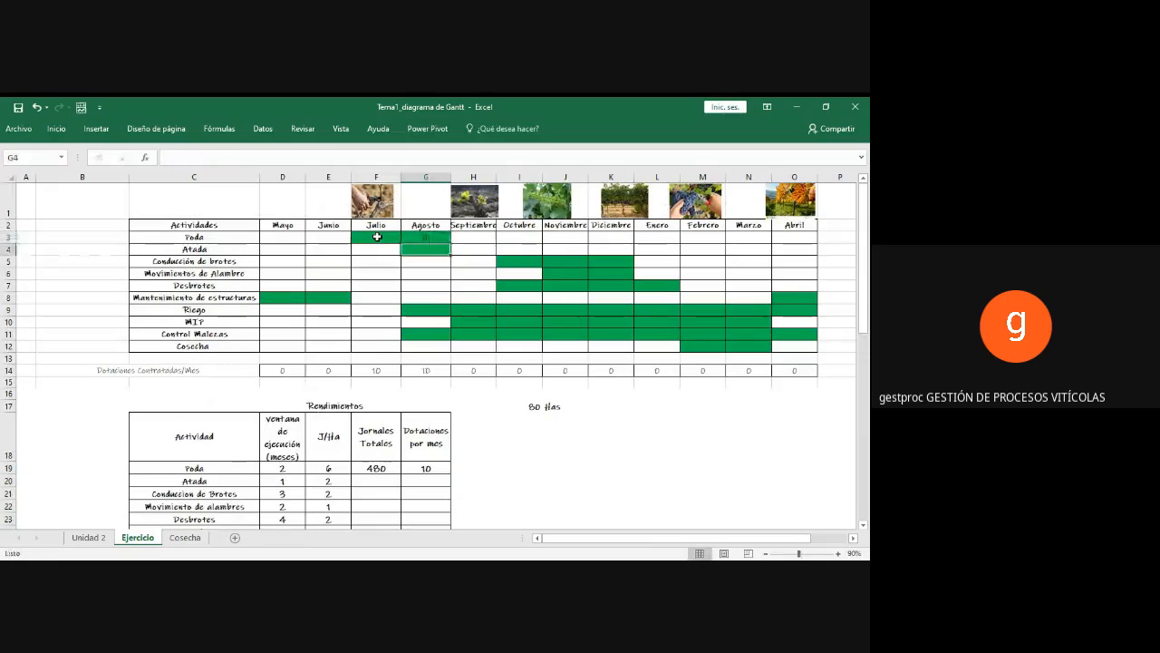
pyautogui.click(377, 237)
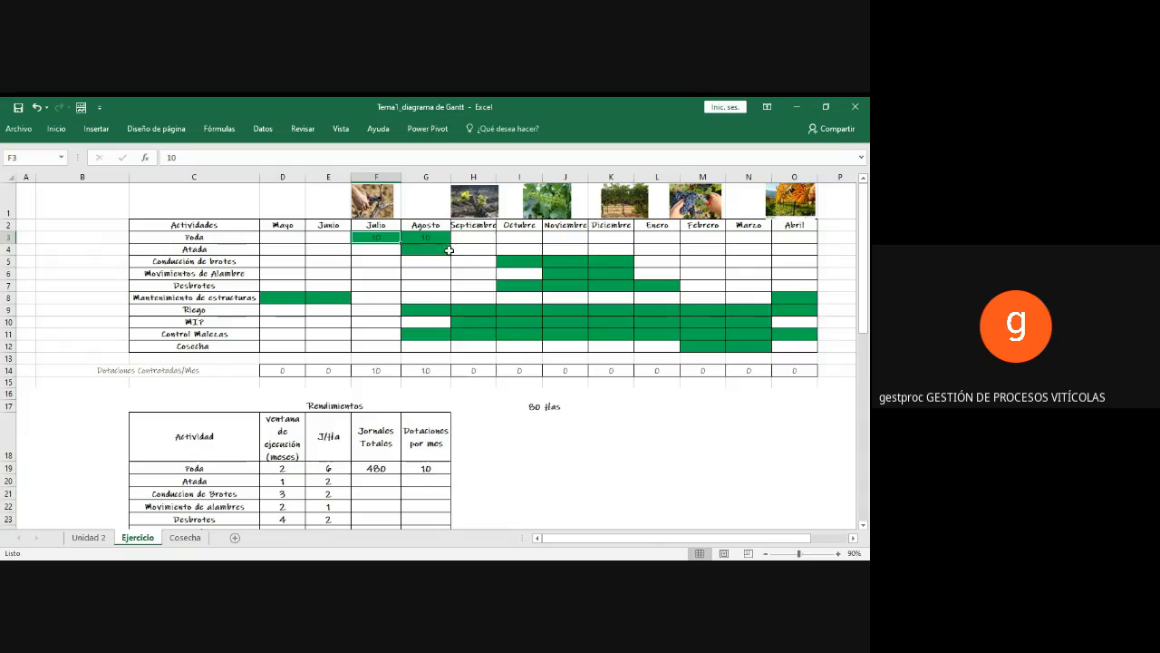
pyautogui.scroll(-1, 467, 349)
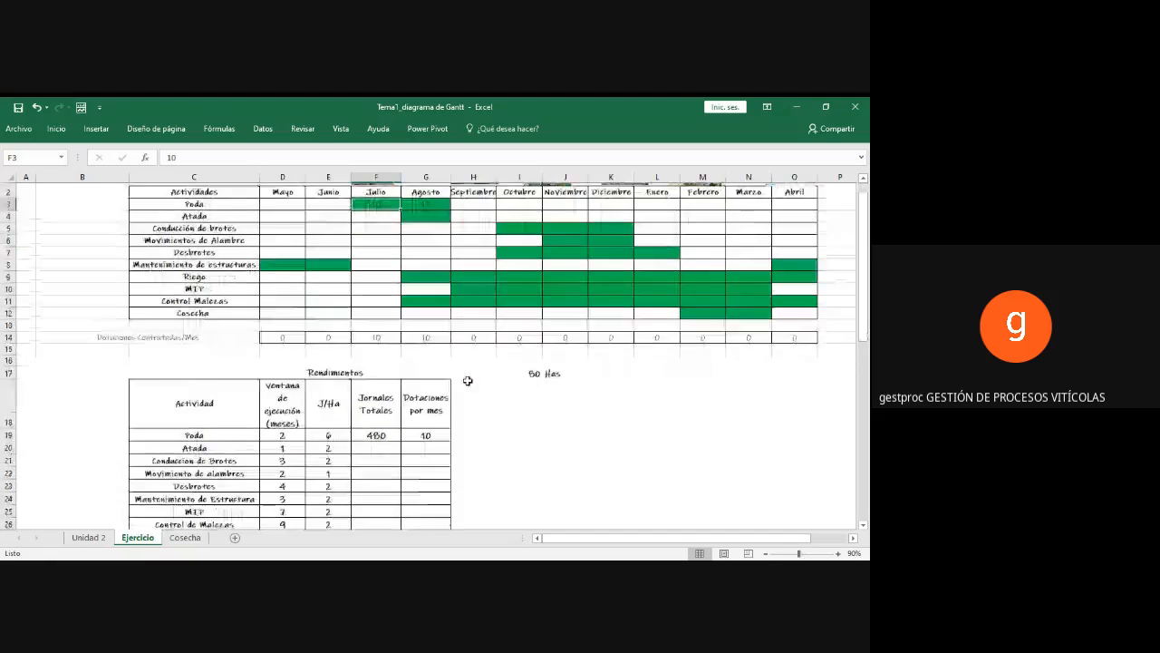
pyautogui.scroll(1, 412, 413)
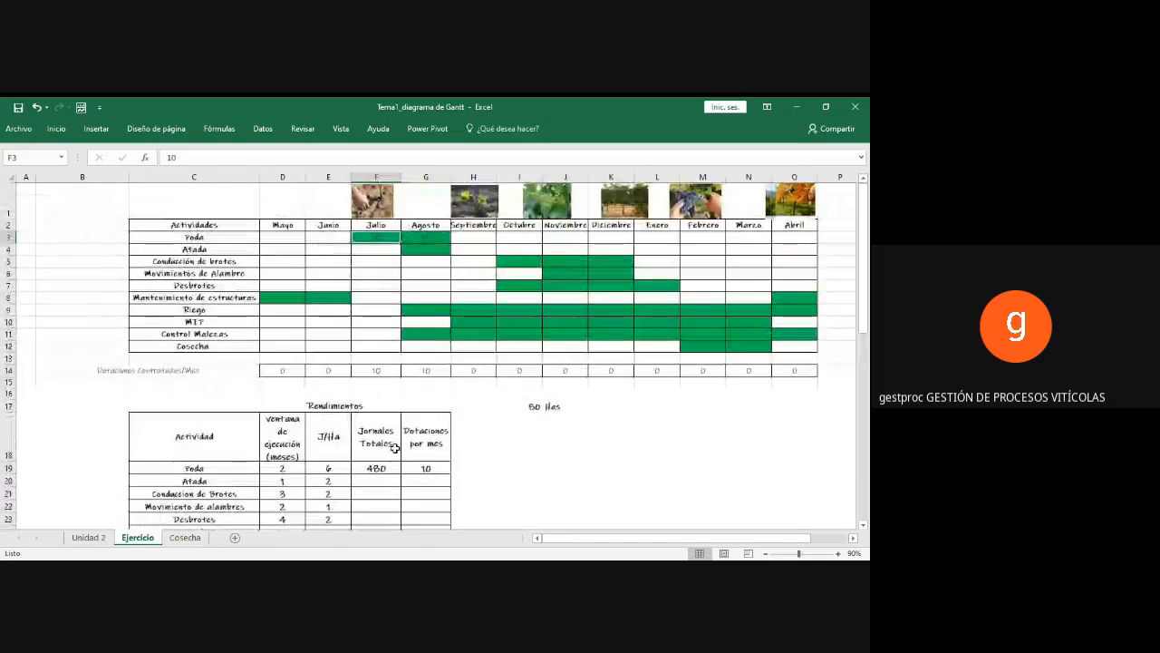
# Step: Review Poda's yield-table entries, the hectare value and the month headings against its Julio and Agosto cells in the Gantt chart
pyautogui.click(377, 468)
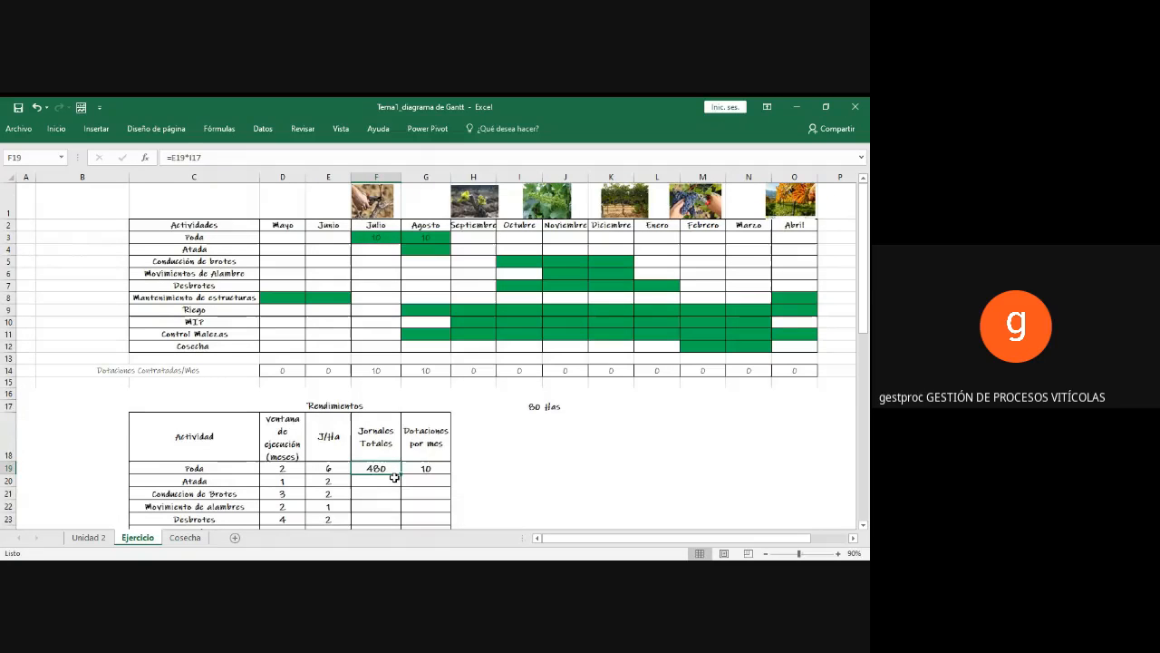
pyautogui.click(382, 243)
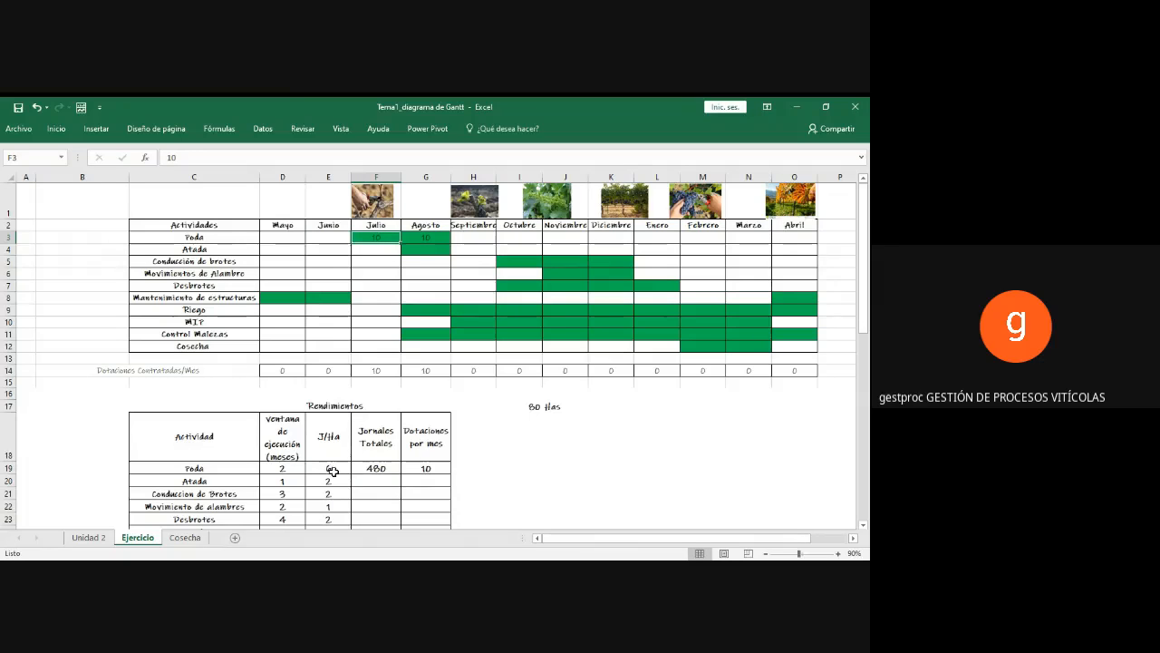
pyautogui.click(335, 472)
pyautogui.click(366, 237)
pyautogui.click(414, 240)
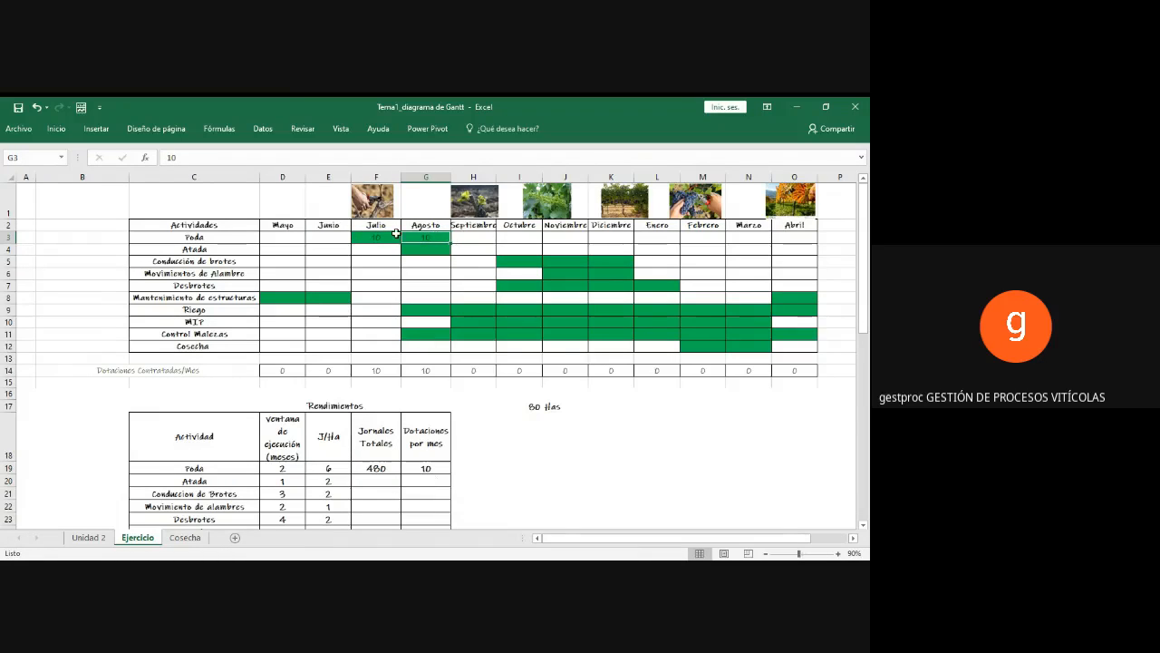
pyautogui.moveTo(533, 405); pyautogui.dragTo(549, 406)
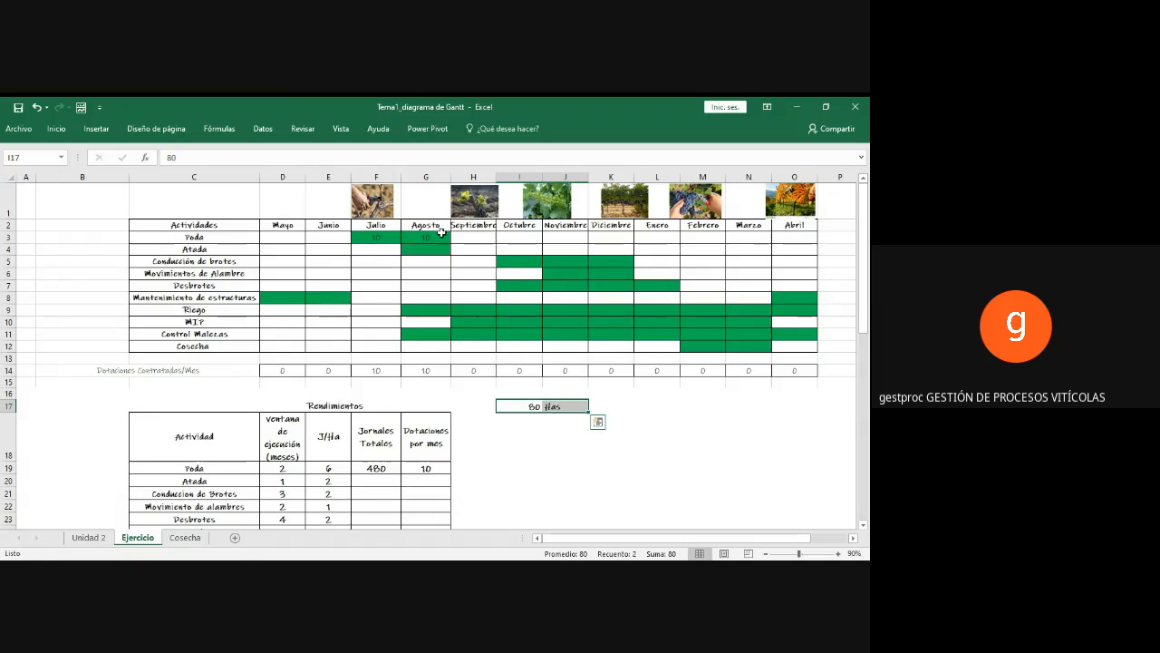
pyautogui.click(427, 469)
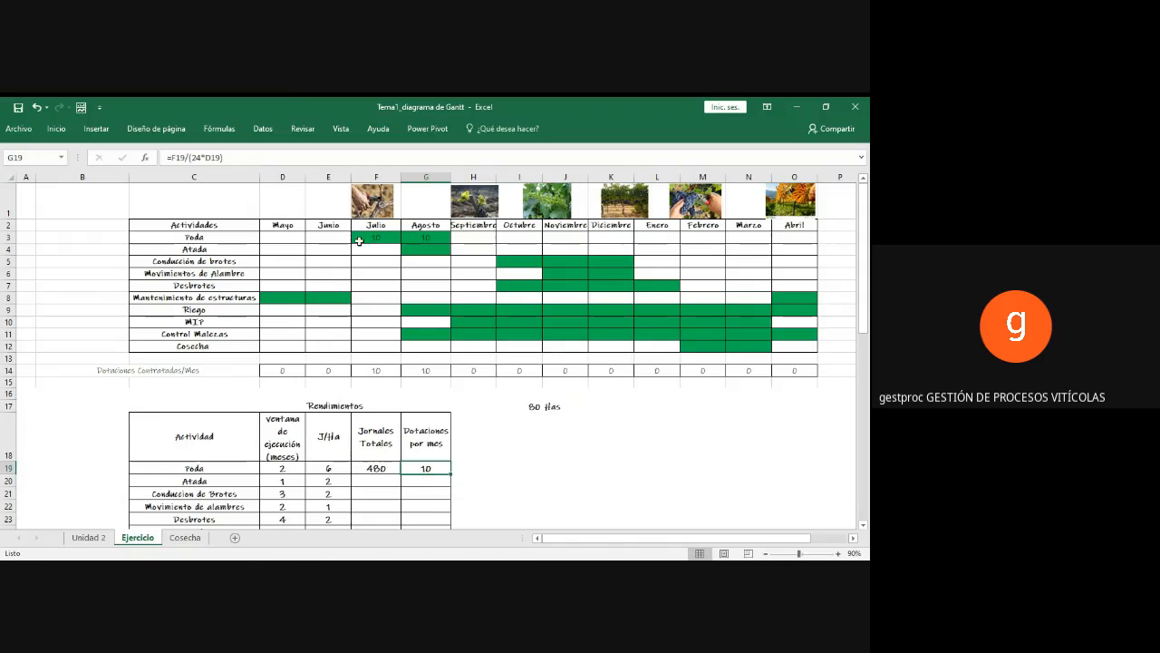
pyautogui.moveTo(275, 229); pyautogui.dragTo(794, 225)
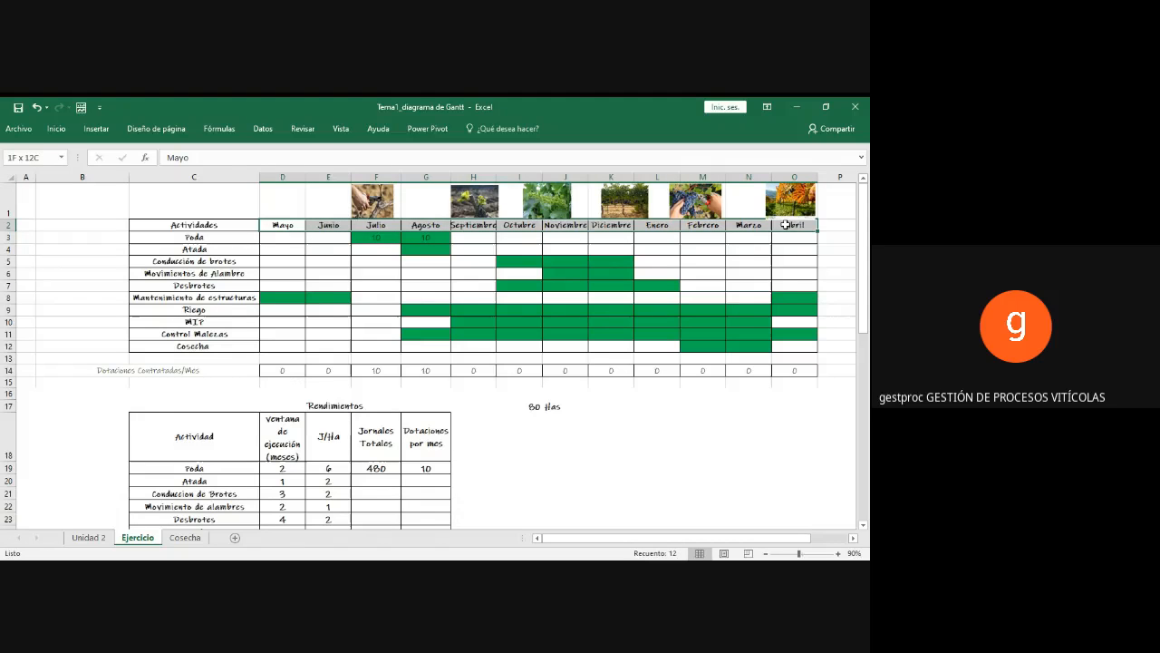
pyautogui.click(433, 250)
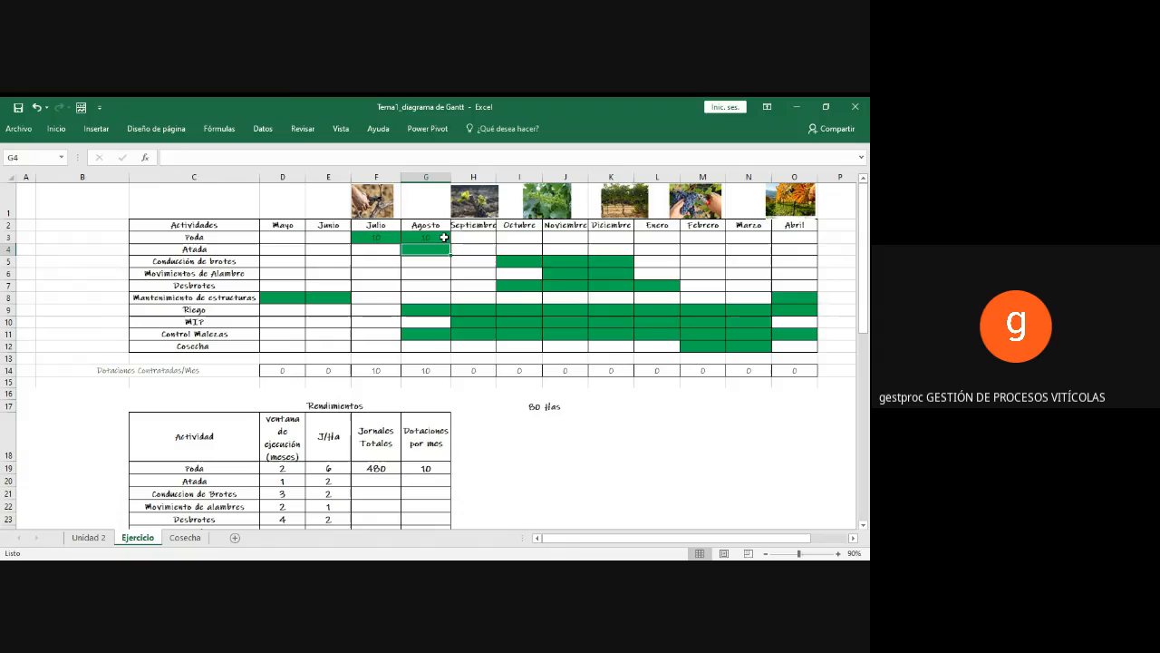
pyautogui.click(443, 236)
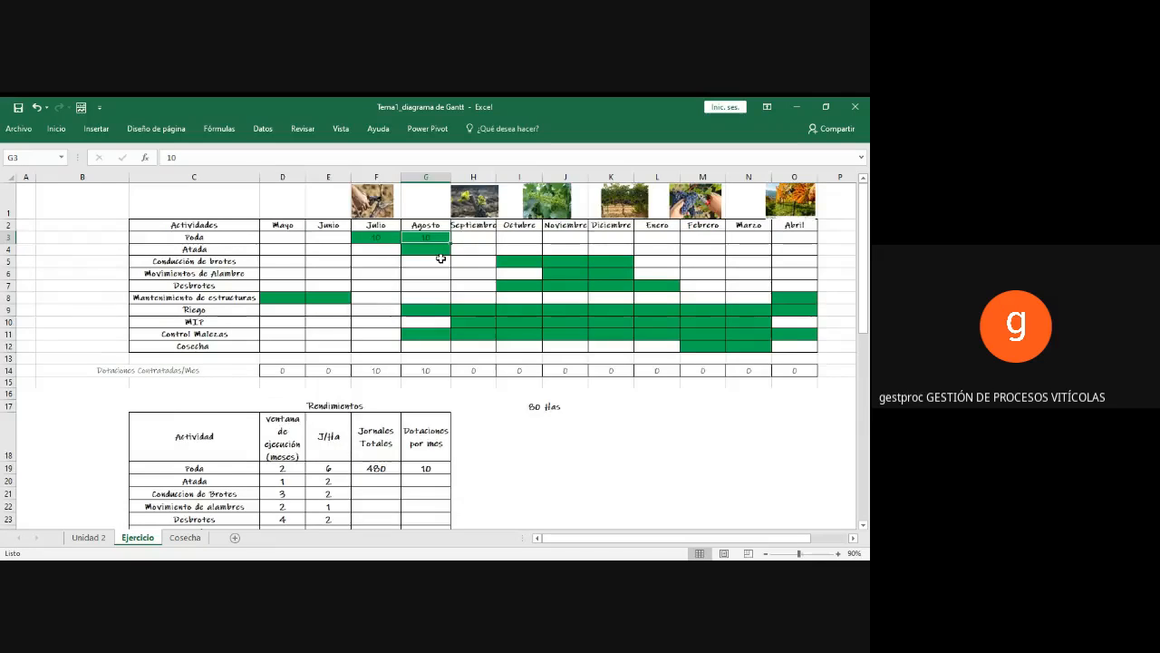
pyautogui.scroll(-1, 441, 266)
pyautogui.scroll(1, 435, 269)
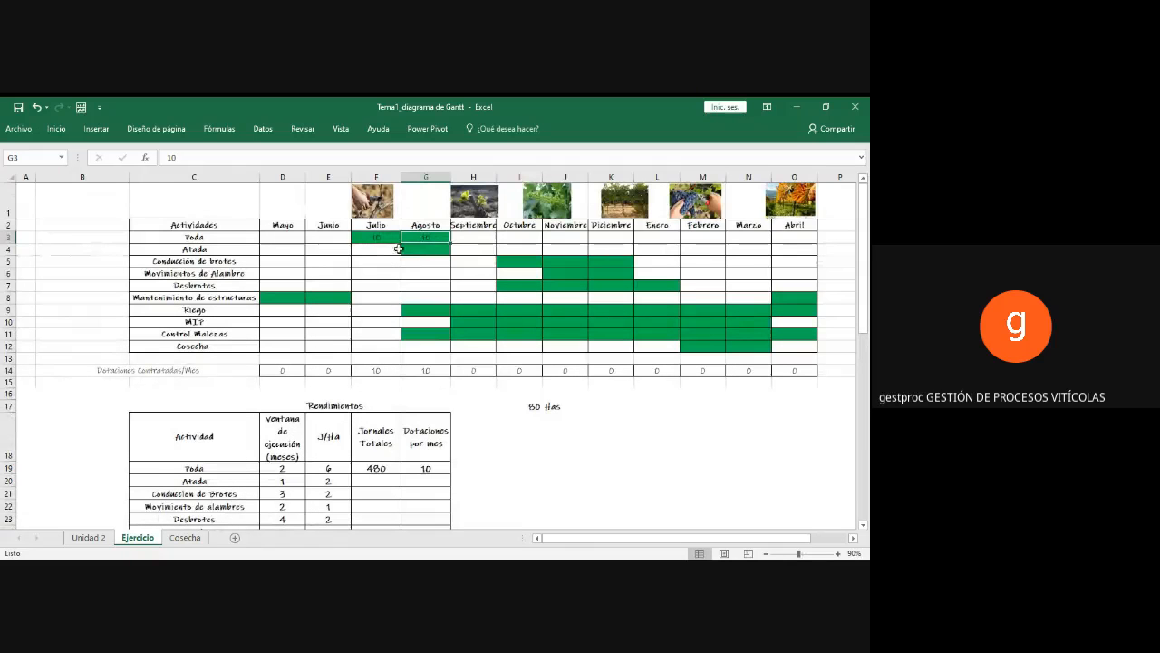
# Step: Calculate Atada's Jornales Totales in F20 with the formula =E20*I17
pyautogui.click(250, 251)
pyautogui.click(416, 246)
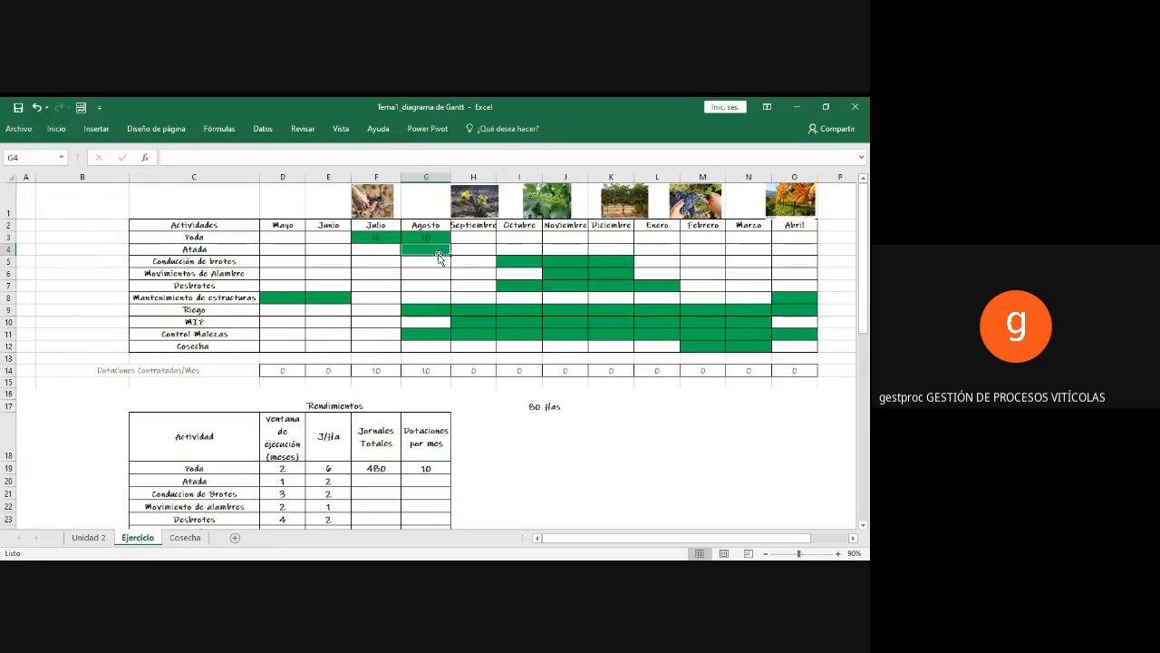
pyautogui.scroll(-1, 349, 347)
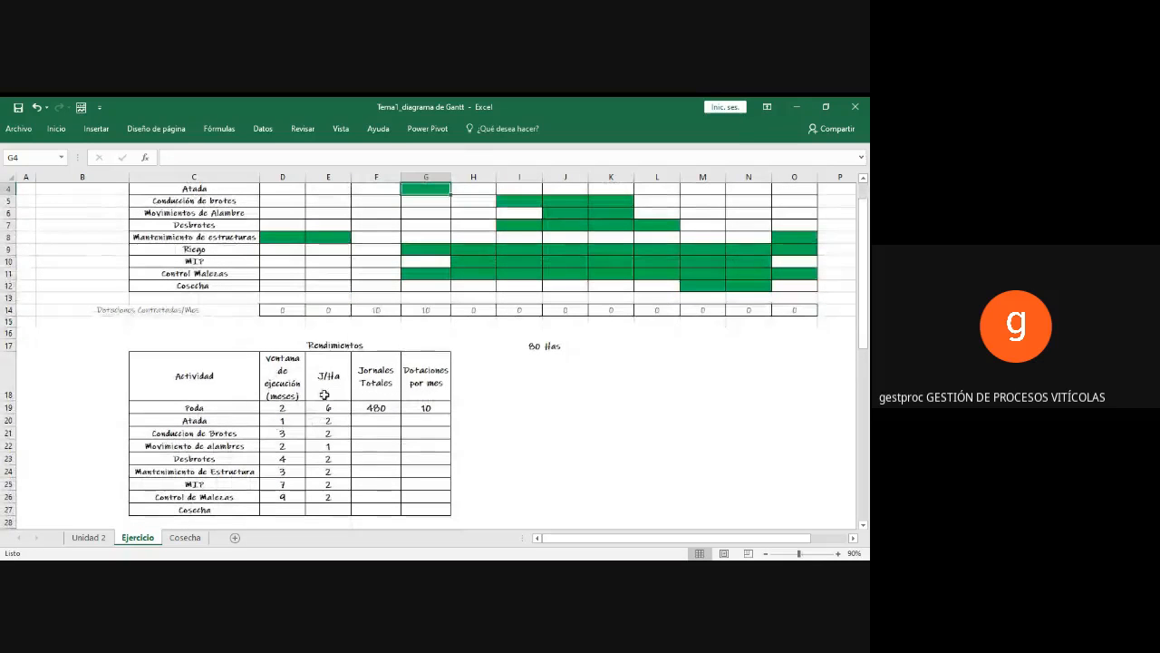
pyautogui.click(329, 422)
pyautogui.click(363, 423)
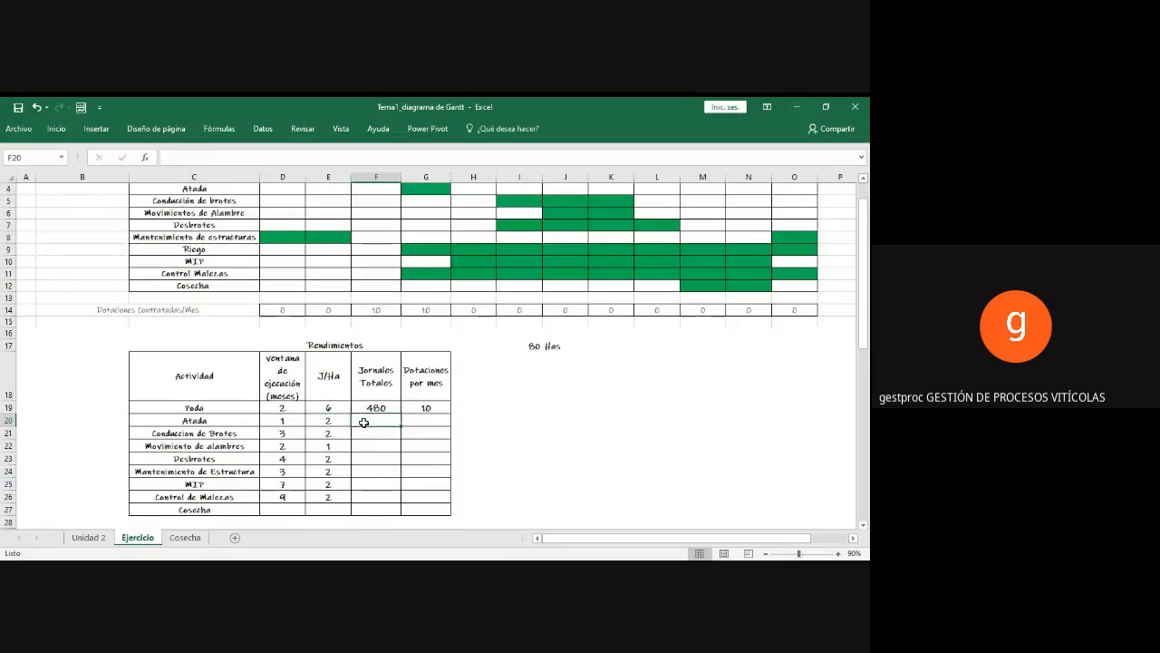
pyautogui.write('=')
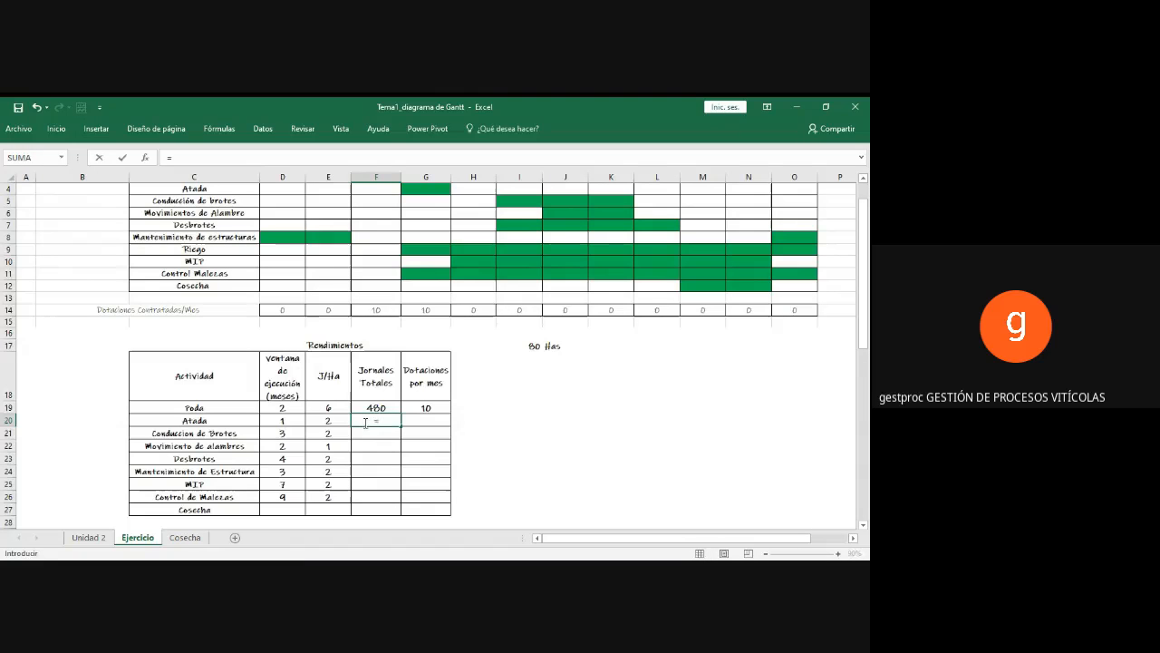
pyautogui.click(337, 422)
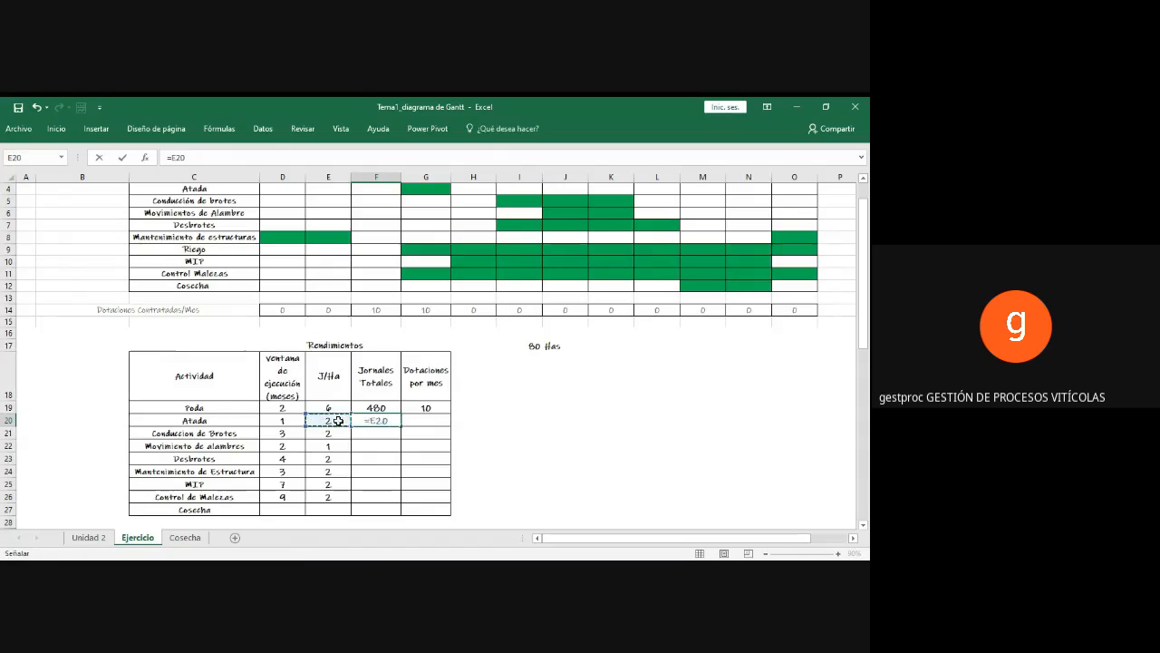
pyautogui.write('*')
pyautogui.click(532, 345)
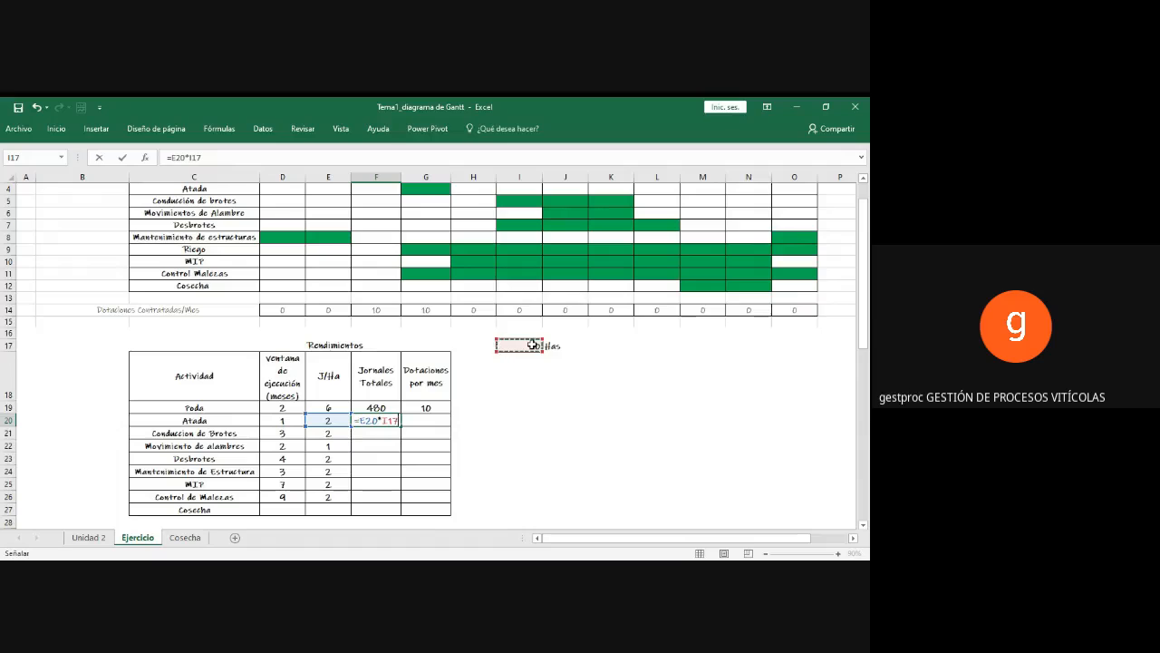
pyautogui.press('Return')
# Step: Calculate Atada's Dotaciones por mes in G20 with the formula =F20/24
pyautogui.click(432, 423)
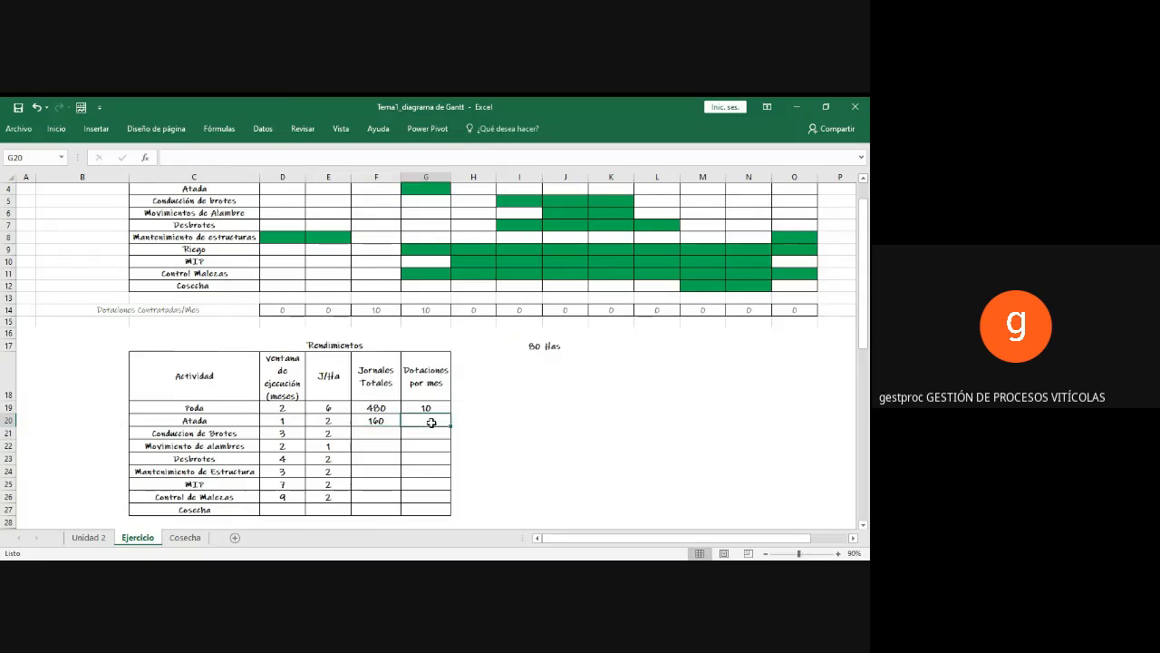
pyautogui.write('=')
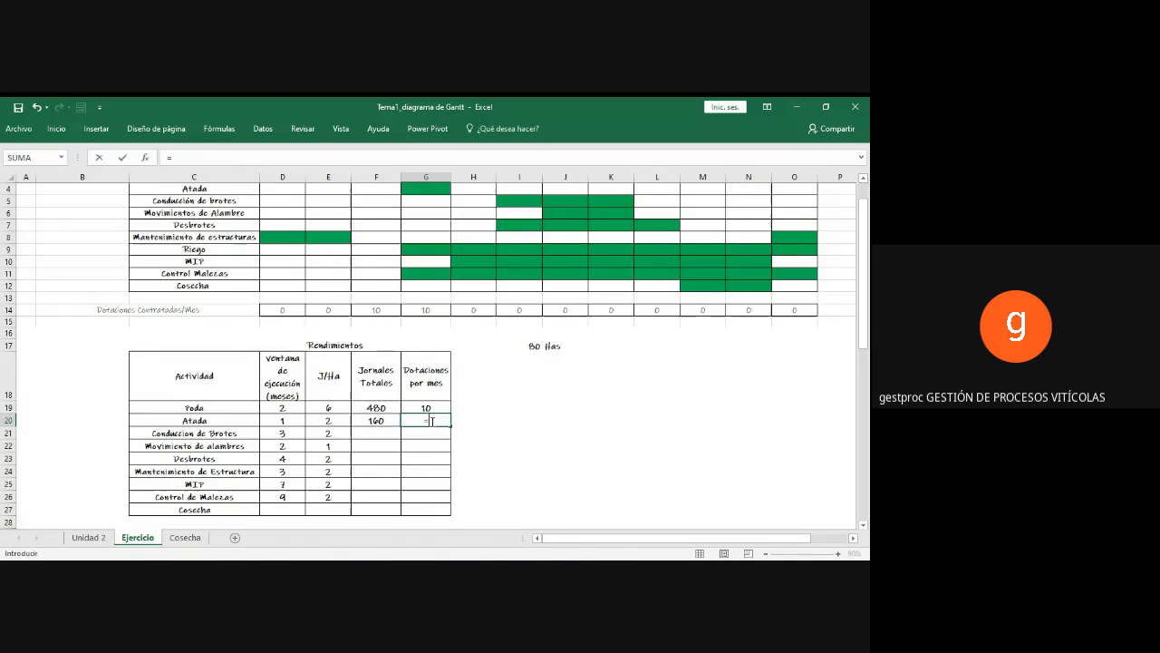
pyautogui.click(373, 420)
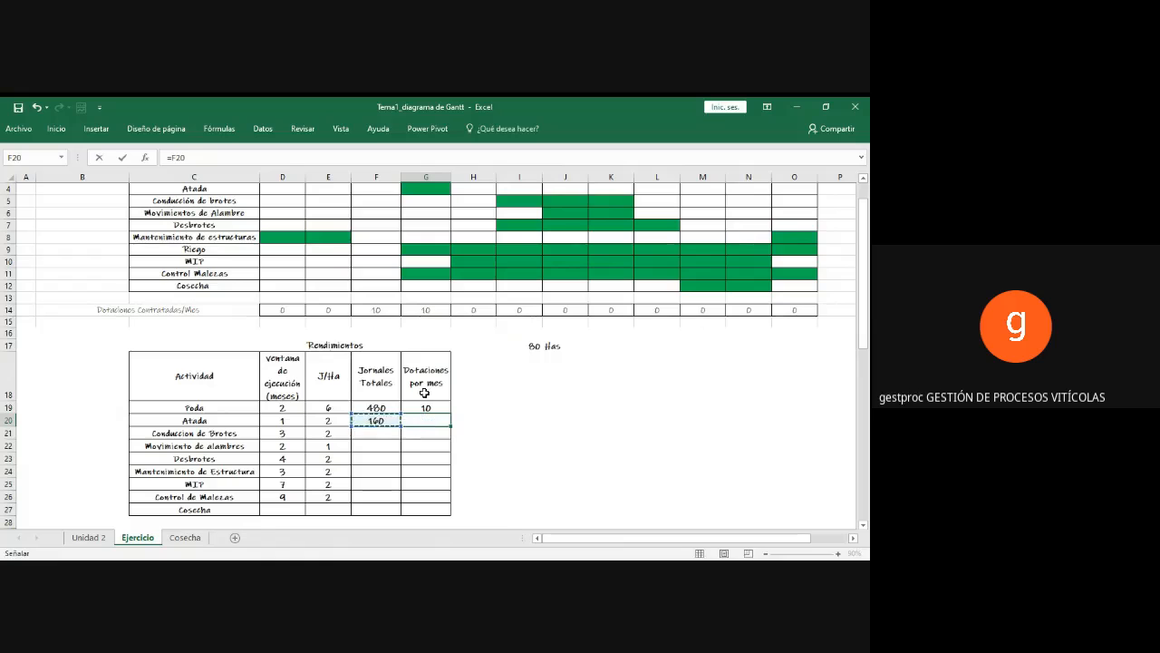
pyautogui.scroll(1, 426, 363)
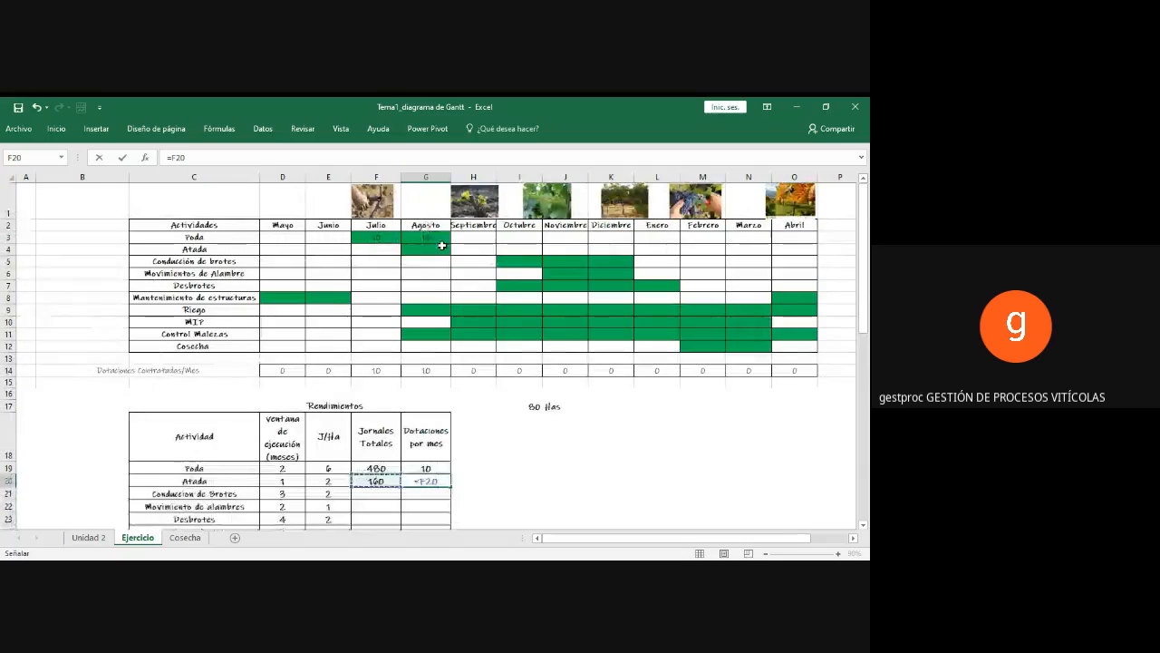
pyautogui.scroll(-2, 458, 308)
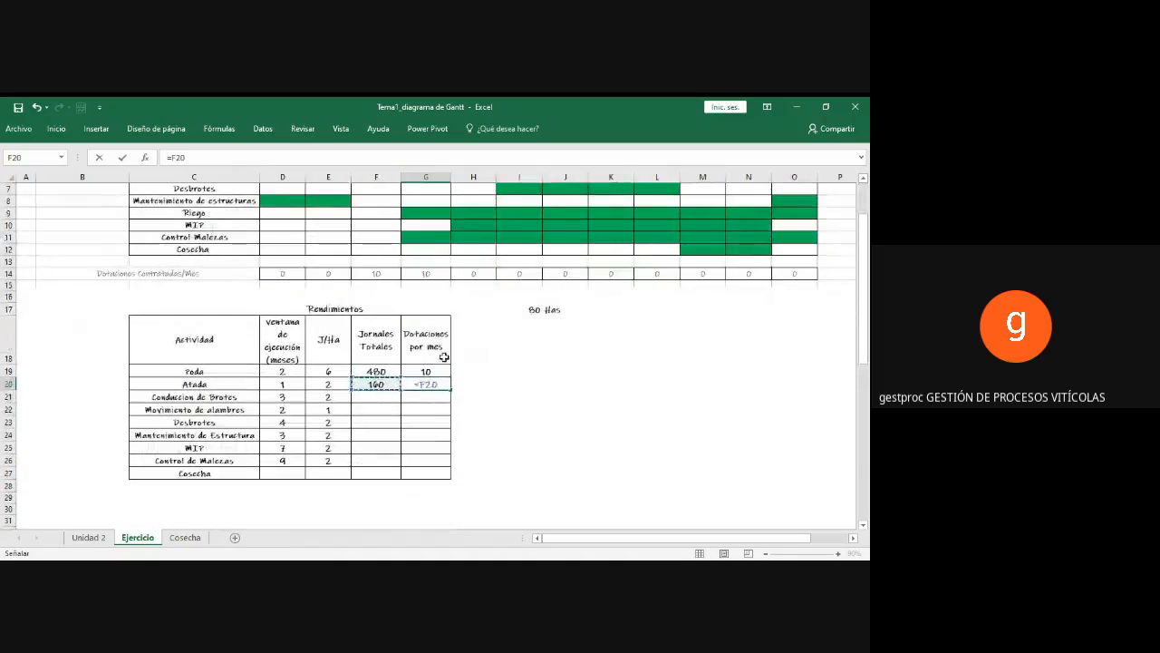
pyautogui.write('/')
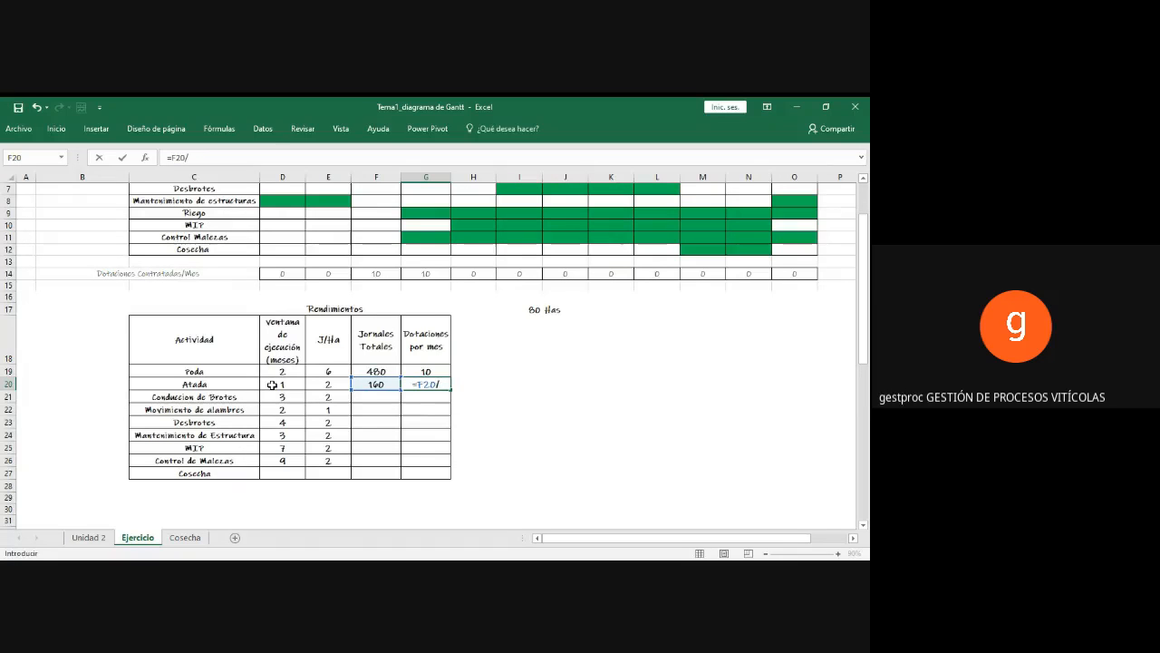
pyautogui.write('24')
pyautogui.press('Return')
pyautogui.click(427, 382)
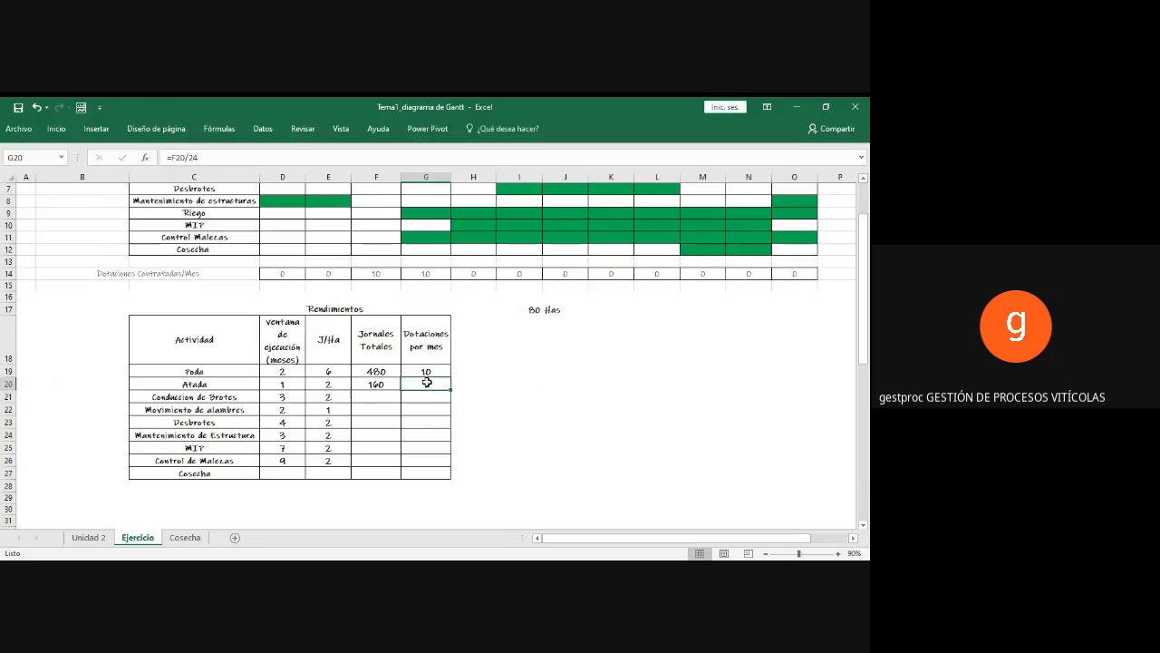
# Step: Enter 7 in the Agosto cell of the Atada row in the Gantt chart
pyautogui.scroll(4, 502, 369)
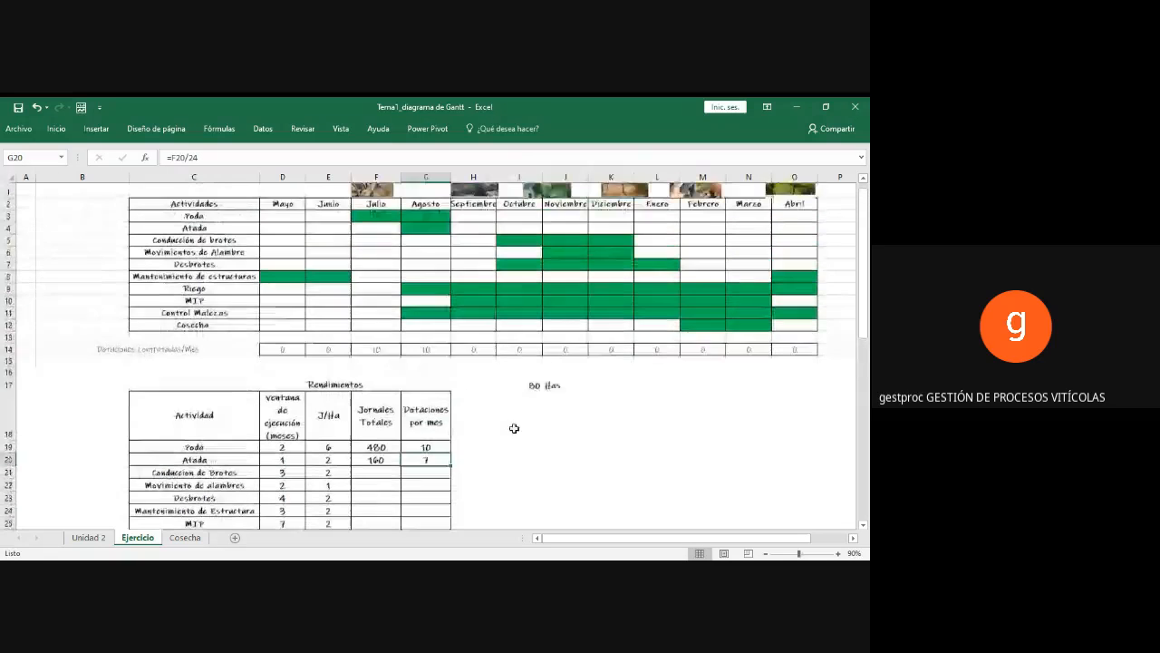
pyautogui.click(437, 248)
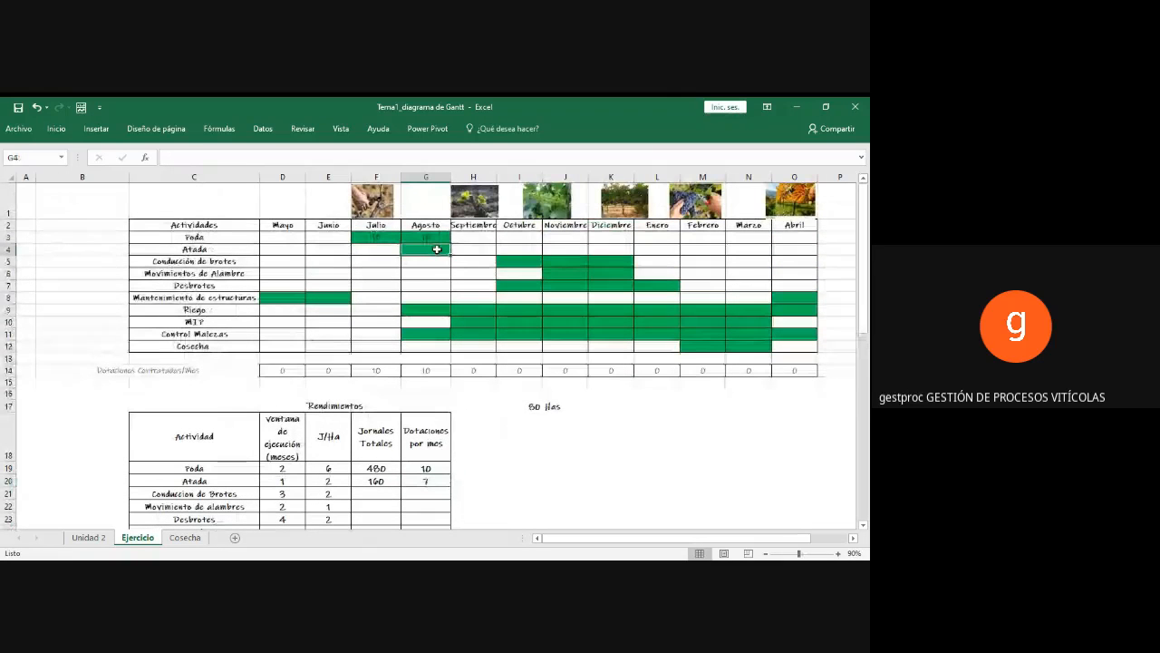
pyautogui.write('7')
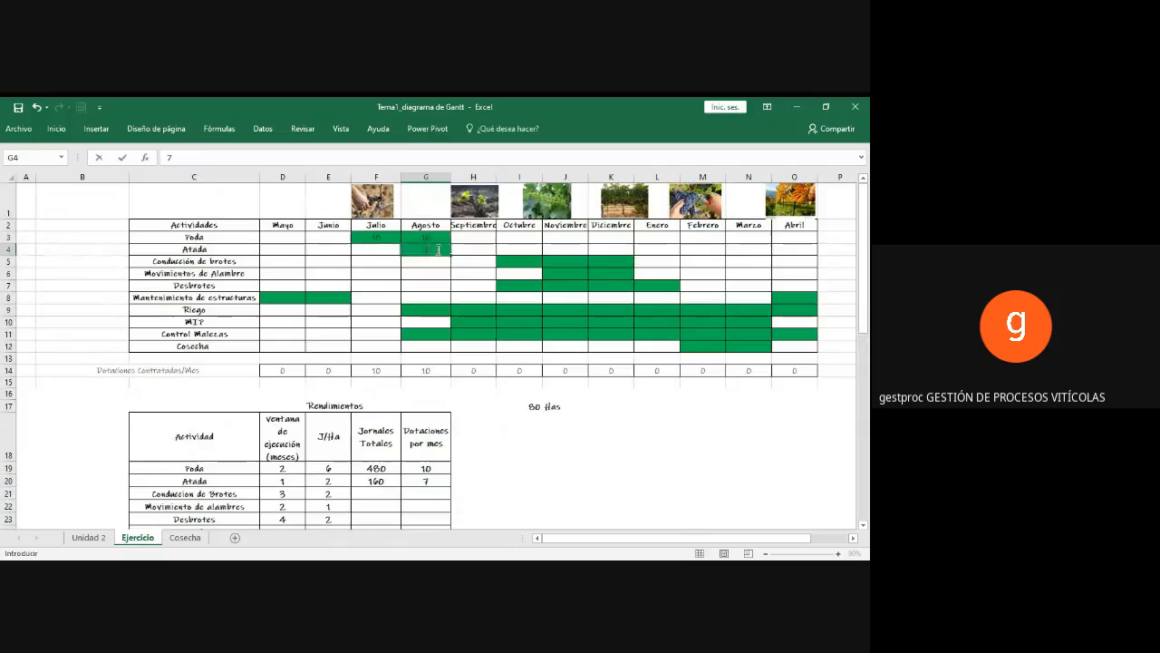
pyautogui.press('Return')
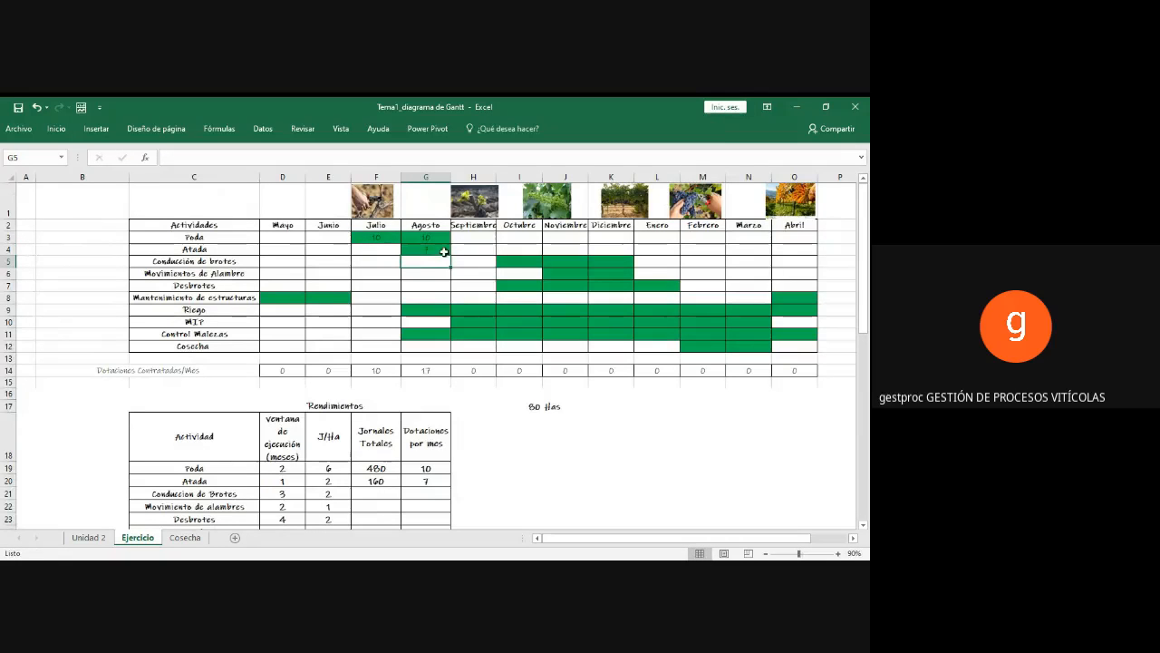
# Step: Calculate the Jornales Totales for Conduccion de Brotes in F21 with the formula =E21*I17
pyautogui.click(532, 408)
pyautogui.scroll(-1, 535, 412)
pyautogui.scroll(-1, 535, 412)
pyautogui.click(328, 385)
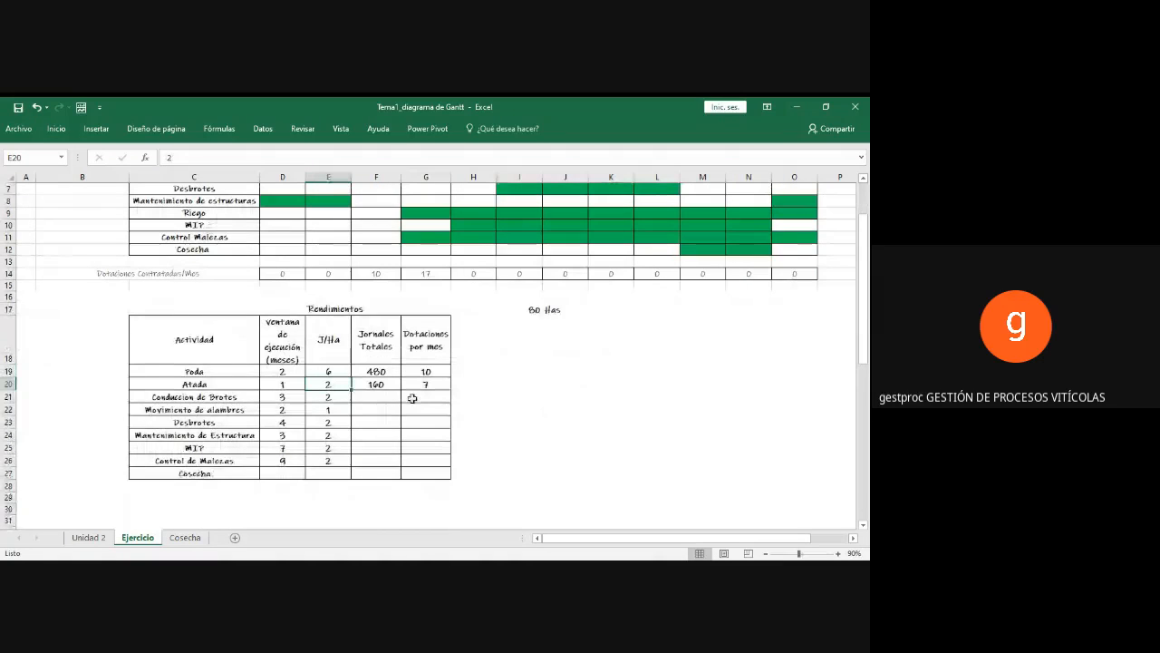
pyautogui.click(379, 397)
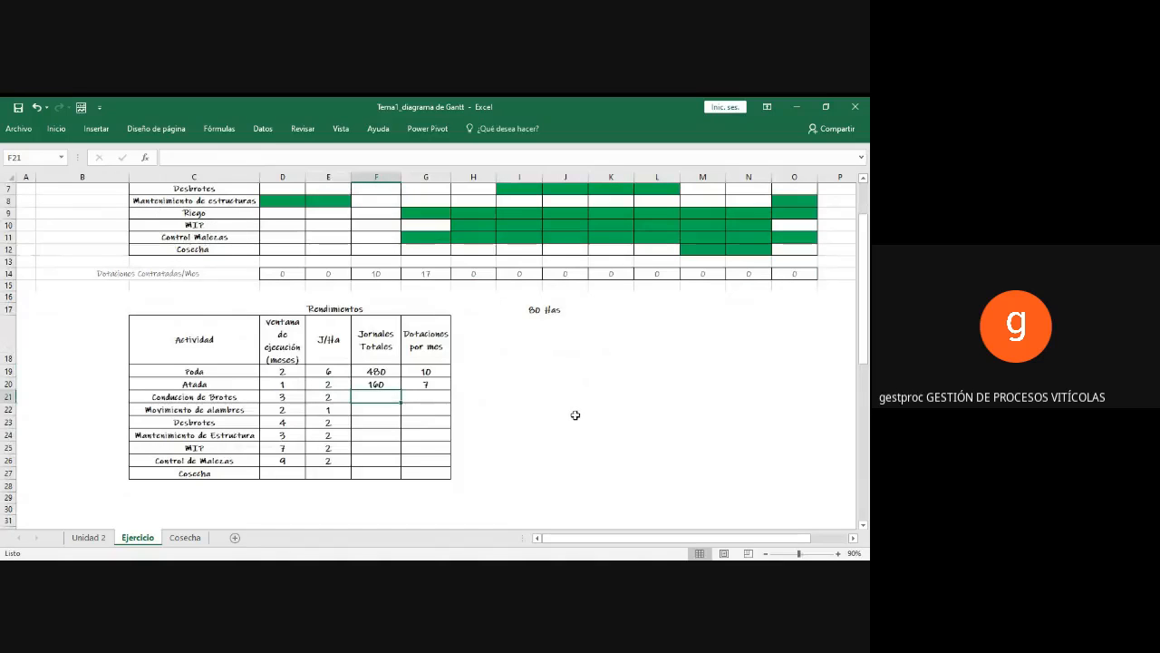
pyautogui.click(287, 399)
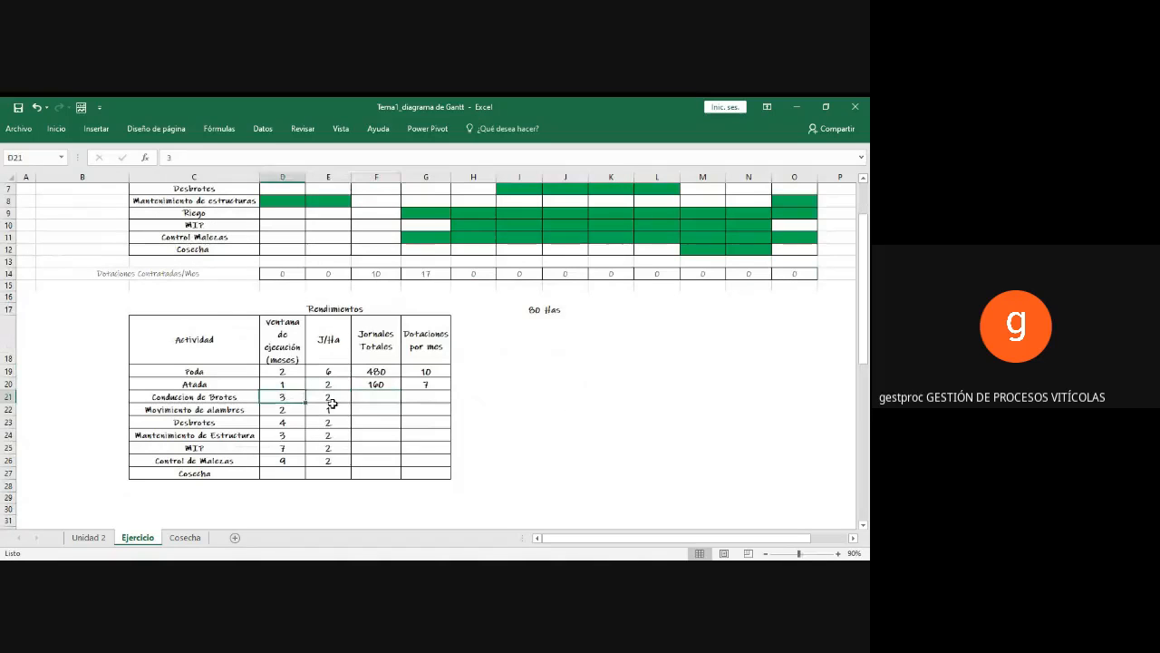
pyautogui.click(368, 398)
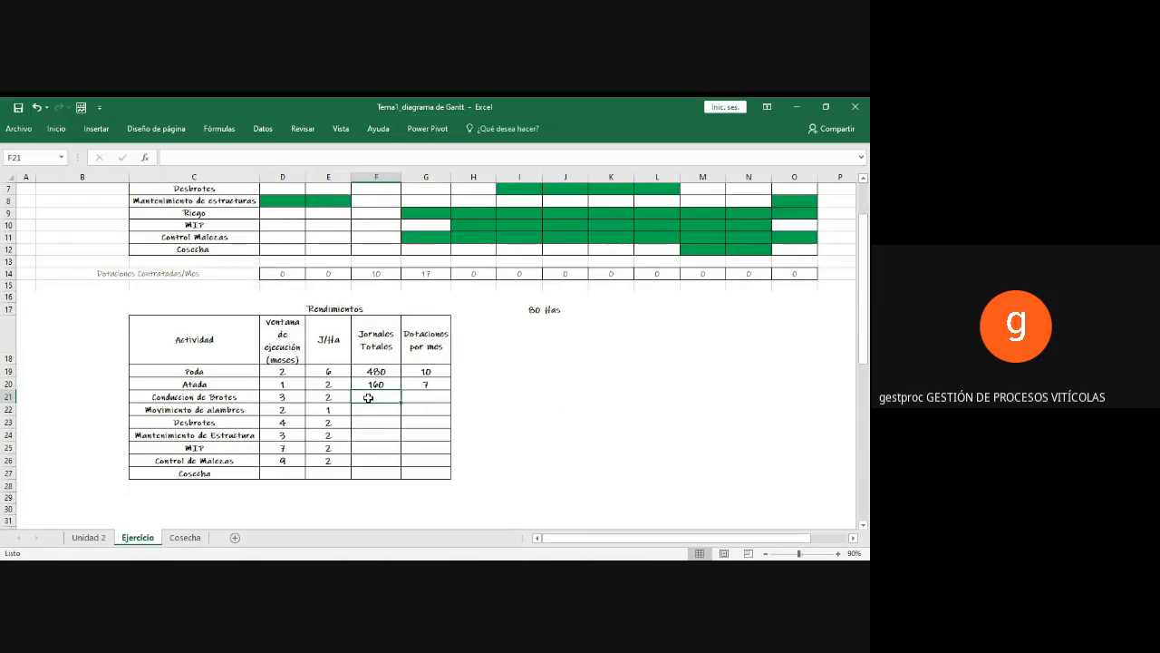
pyautogui.write('=')
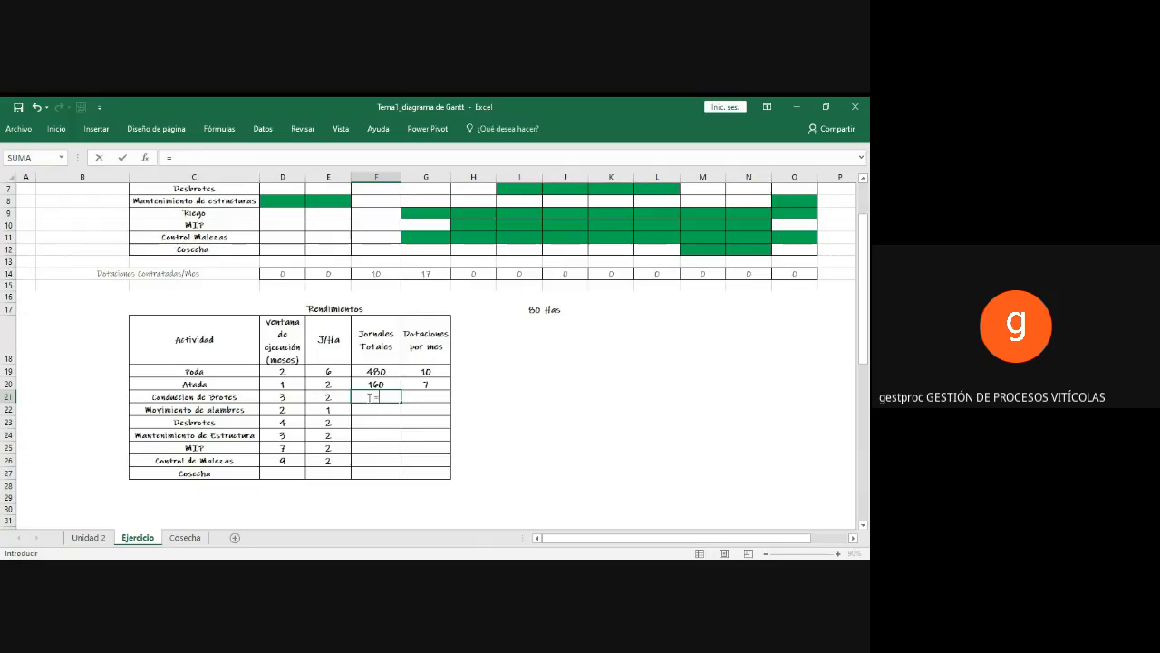
pyautogui.press('Left')
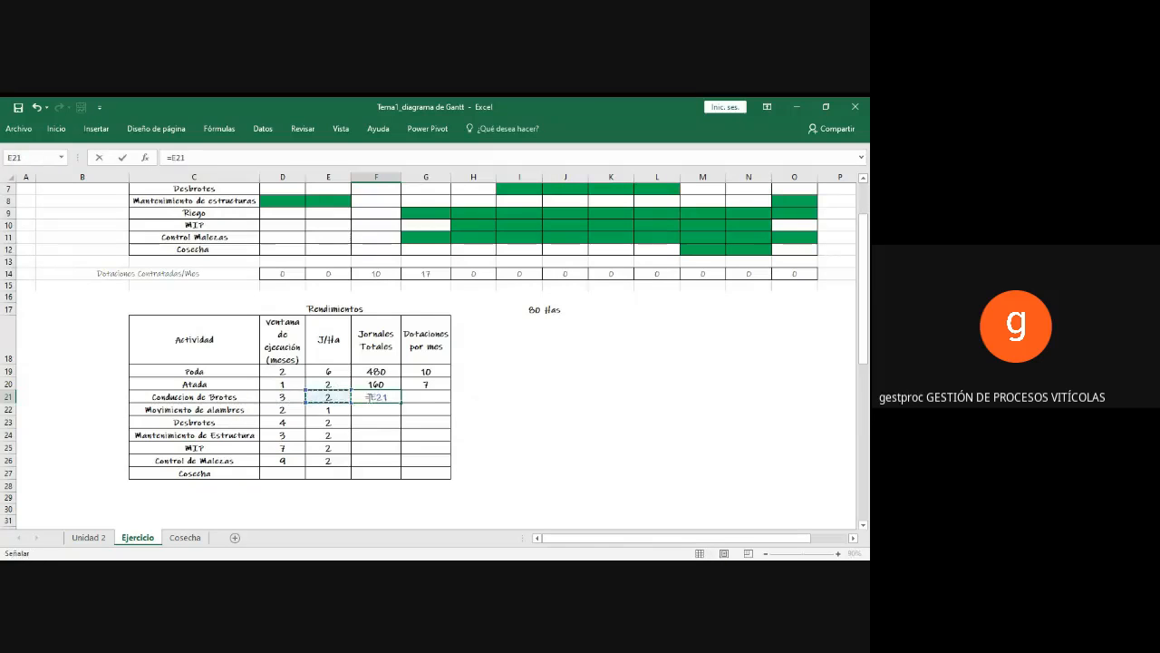
pyautogui.write('*')
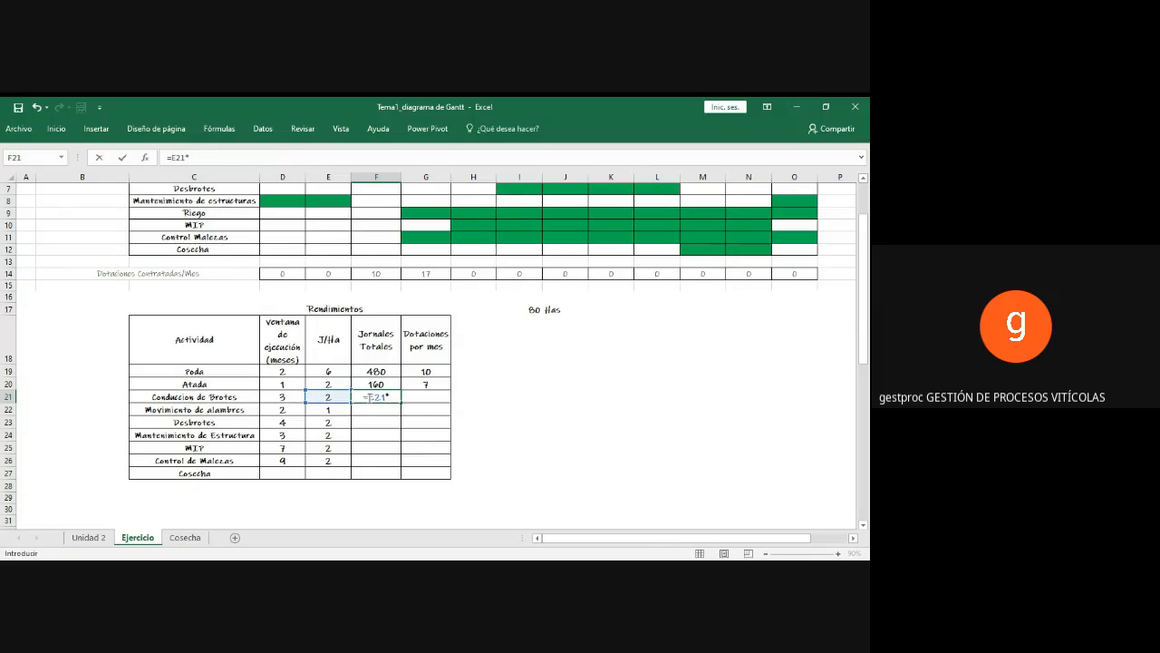
pyautogui.click(517, 308)
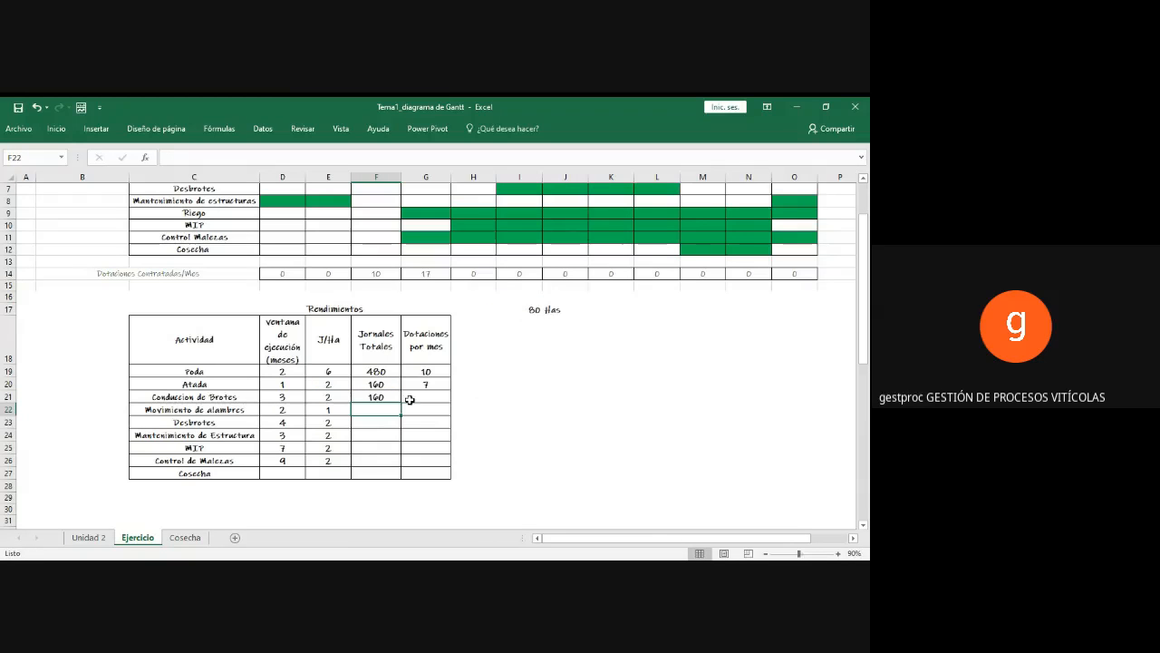
# Step: Calculate the Dotaciones por mes for Conduccion de Brotes in G21 with the formula =F21/(24*D21)
pyautogui.click(416, 397)
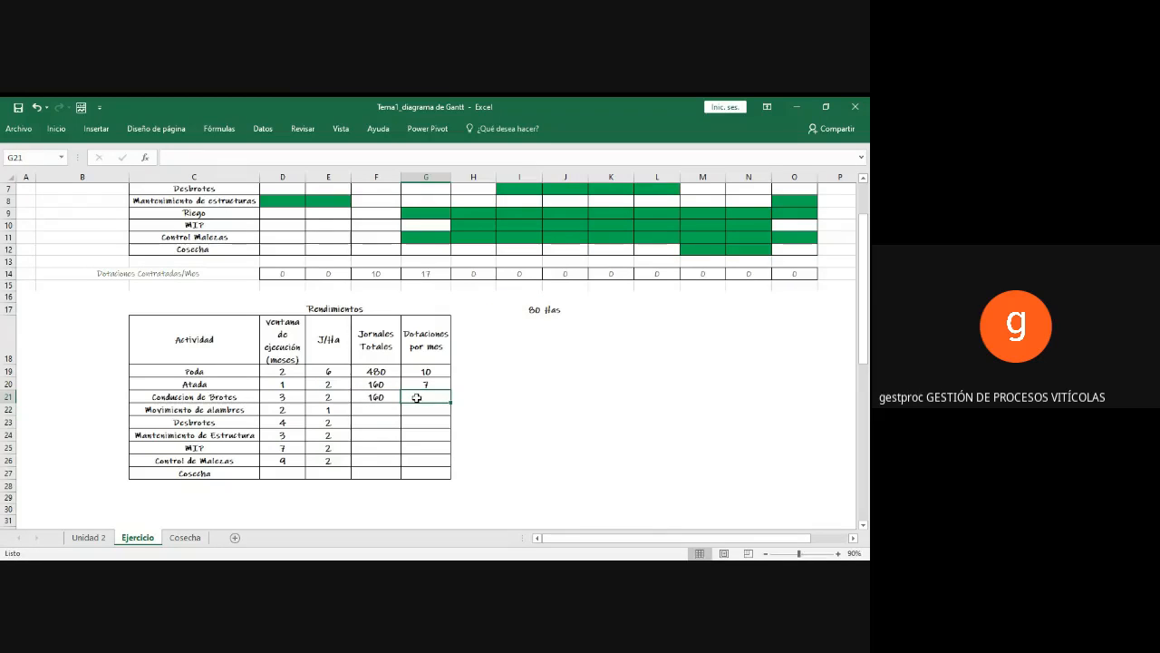
pyautogui.write('=')
pyautogui.click(363, 396)
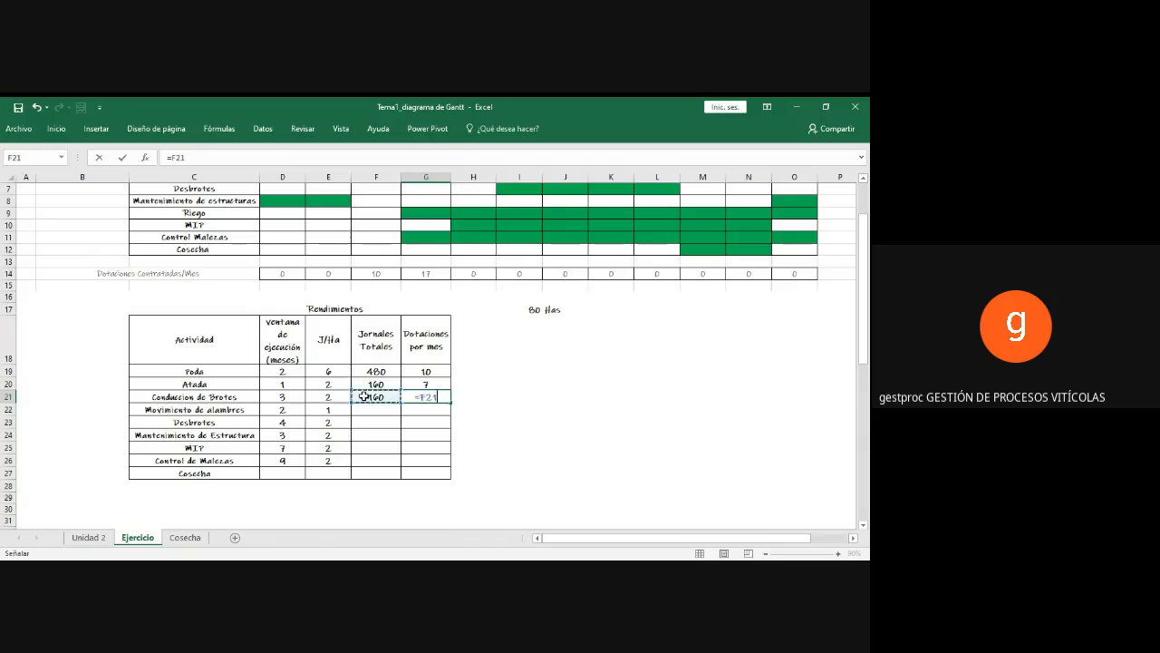
pyautogui.write('/(')
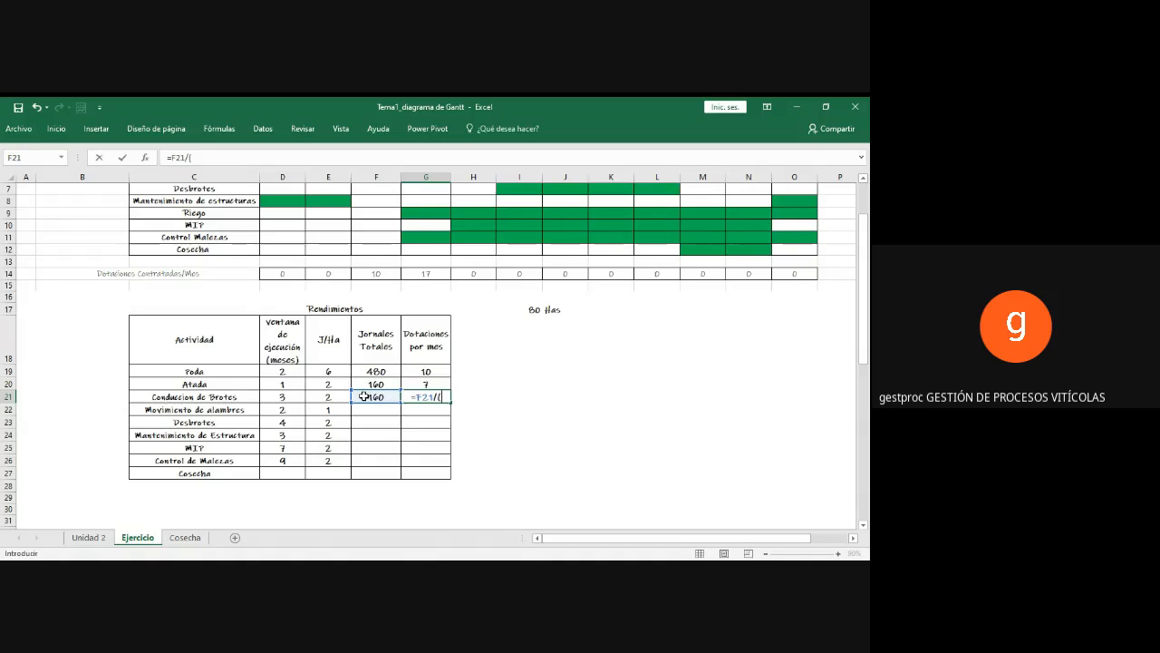
pyautogui.write('24*')
pyautogui.click(283, 397)
pyautogui.write(')')
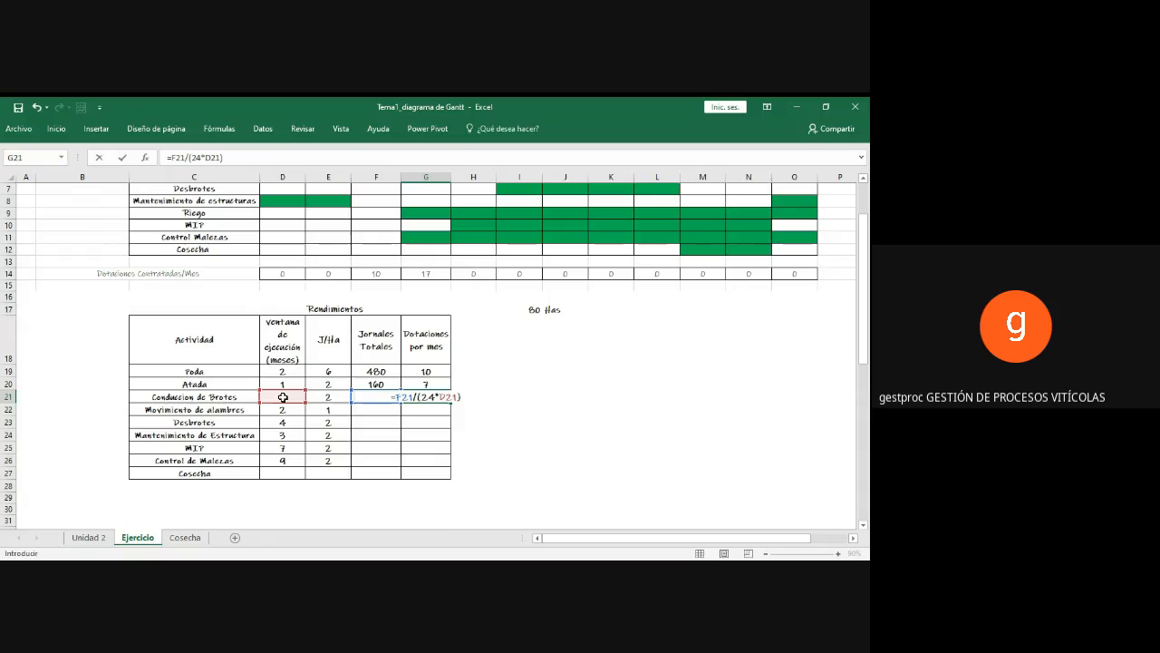
pyautogui.press('Return')
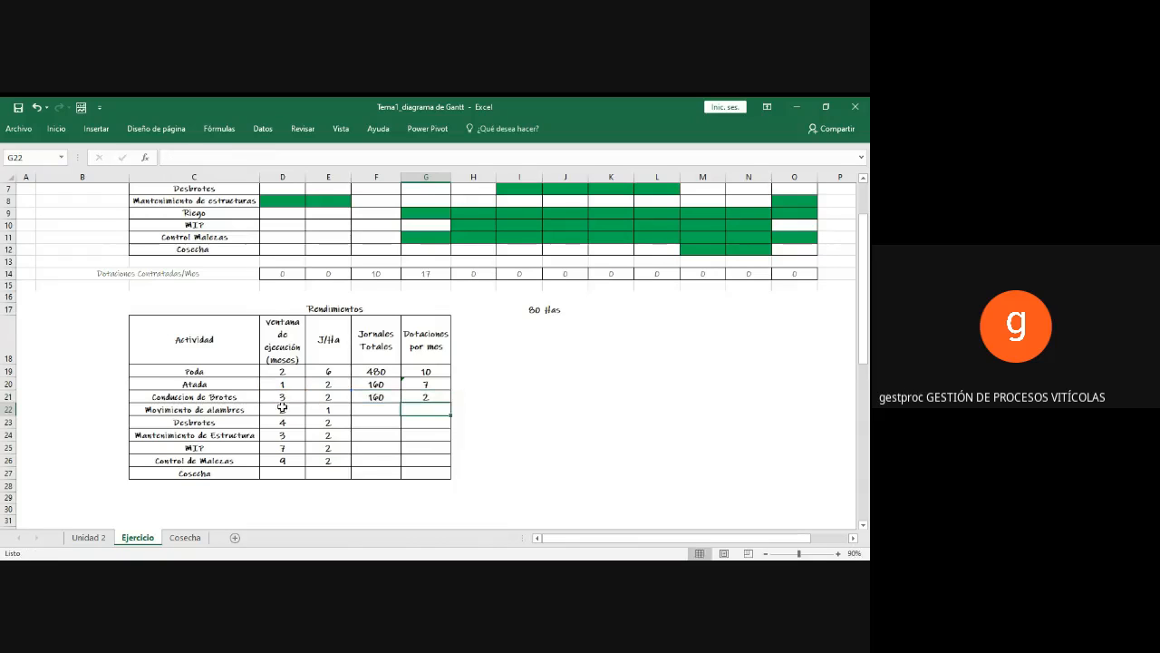
pyautogui.click(434, 396)
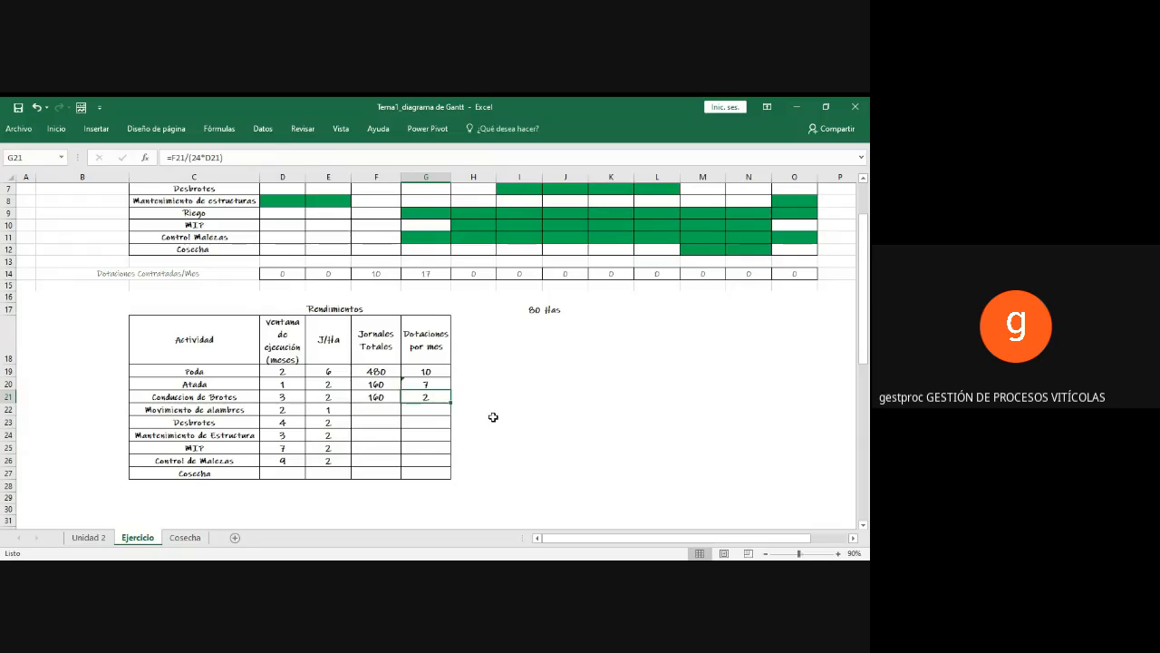
# Step: Enter 2 in the Octubre, Noviembre and Diciembre cells of the Conducción de brotes row in the Gantt chart
pyautogui.scroll(1, 501, 413)
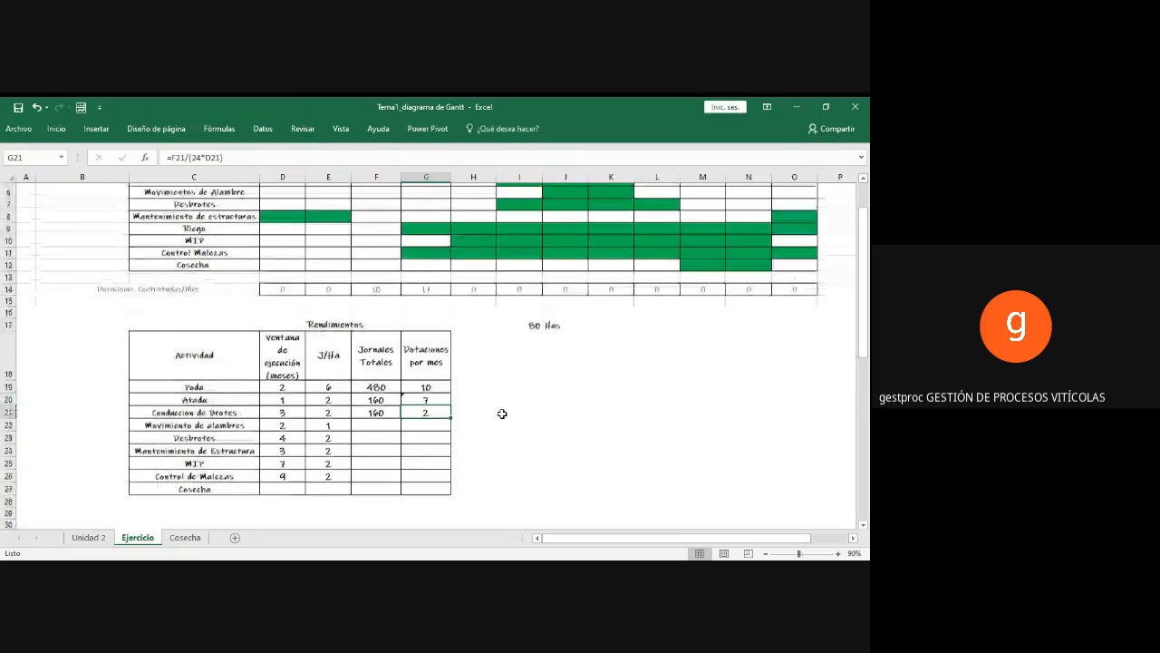
pyautogui.scroll(2, 502, 413)
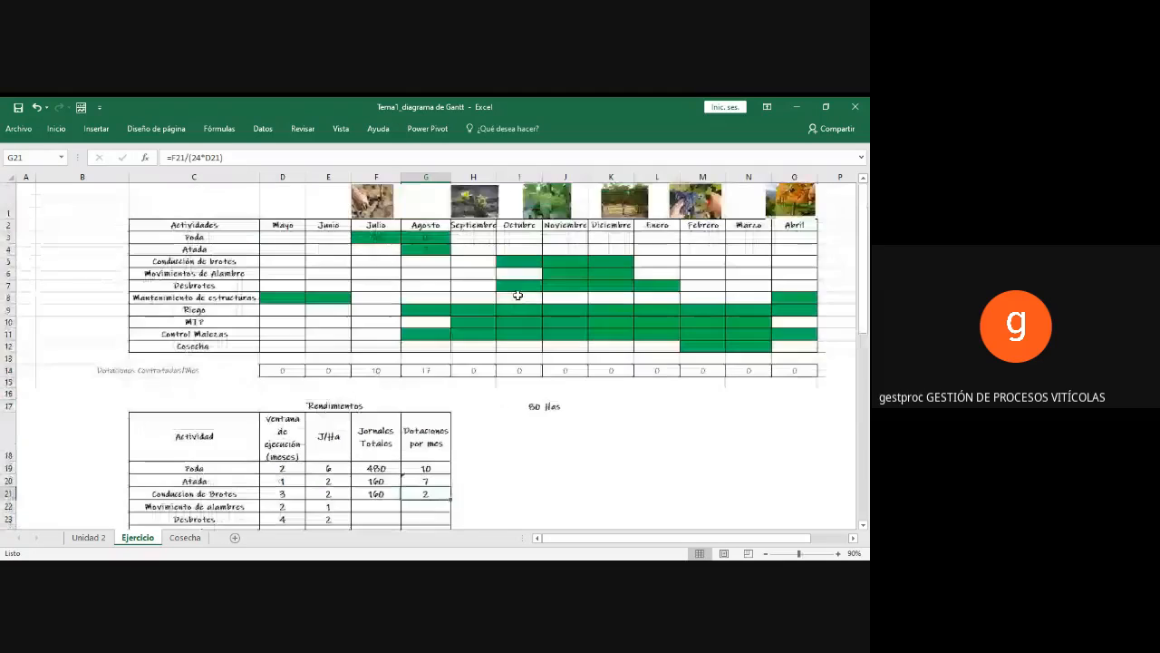
pyautogui.click(515, 261)
pyautogui.write('2')
pyautogui.press('Tab')
pyautogui.write('2')
pyautogui.press('Tab')
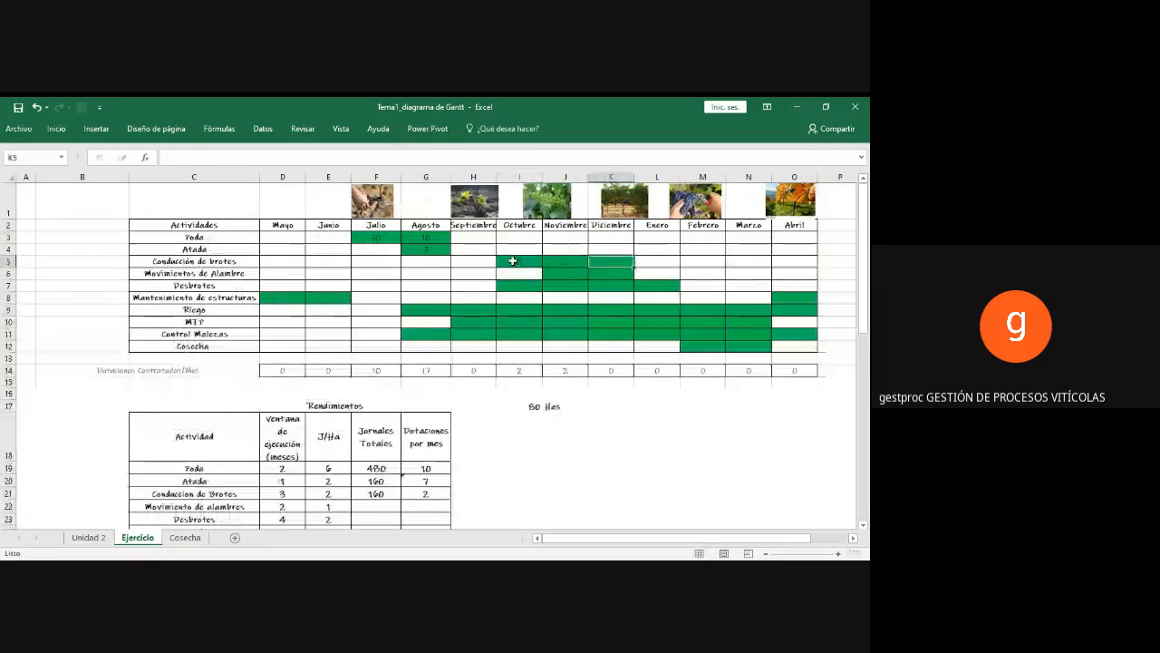
pyautogui.write('2')
pyautogui.press('Tab')
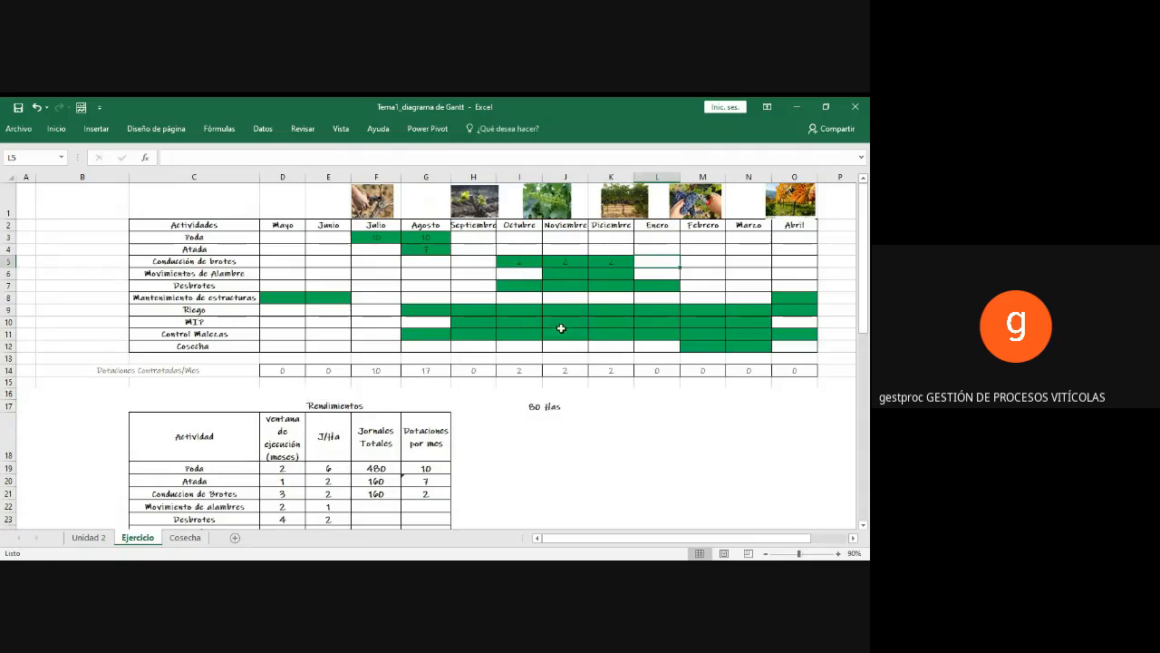
# Step: Calculate the Jornales Totales for Movimiento de alambres in F22 with the formula =E22*I17
pyautogui.click(555, 274)
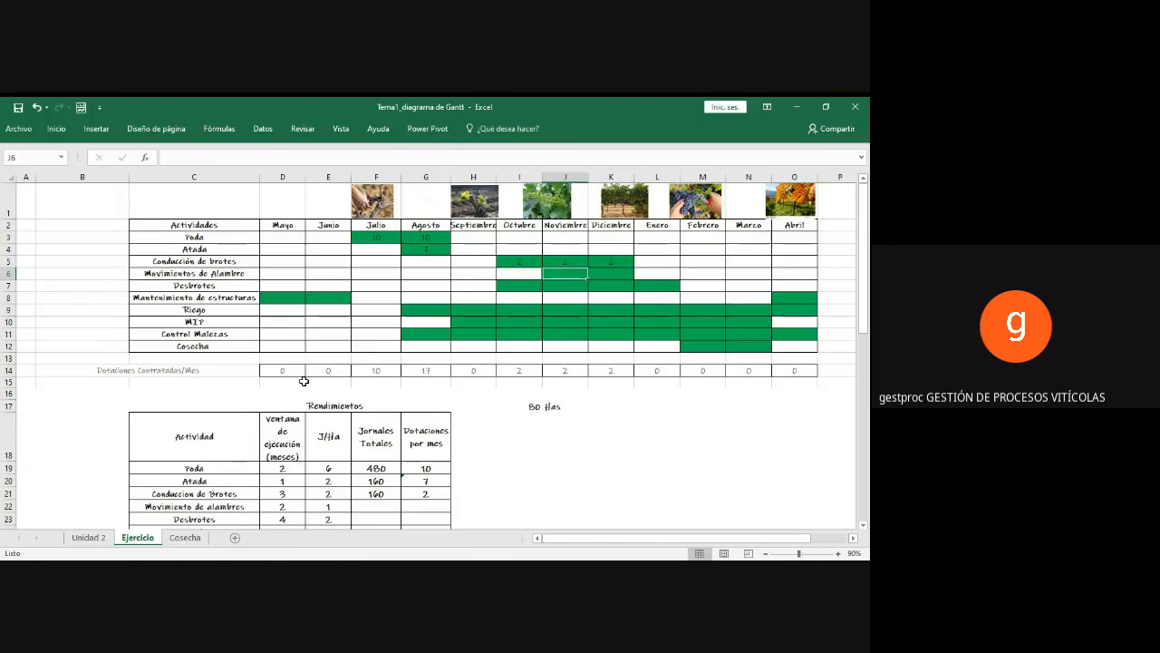
pyautogui.scroll(-2, 319, 458)
pyautogui.click(359, 446)
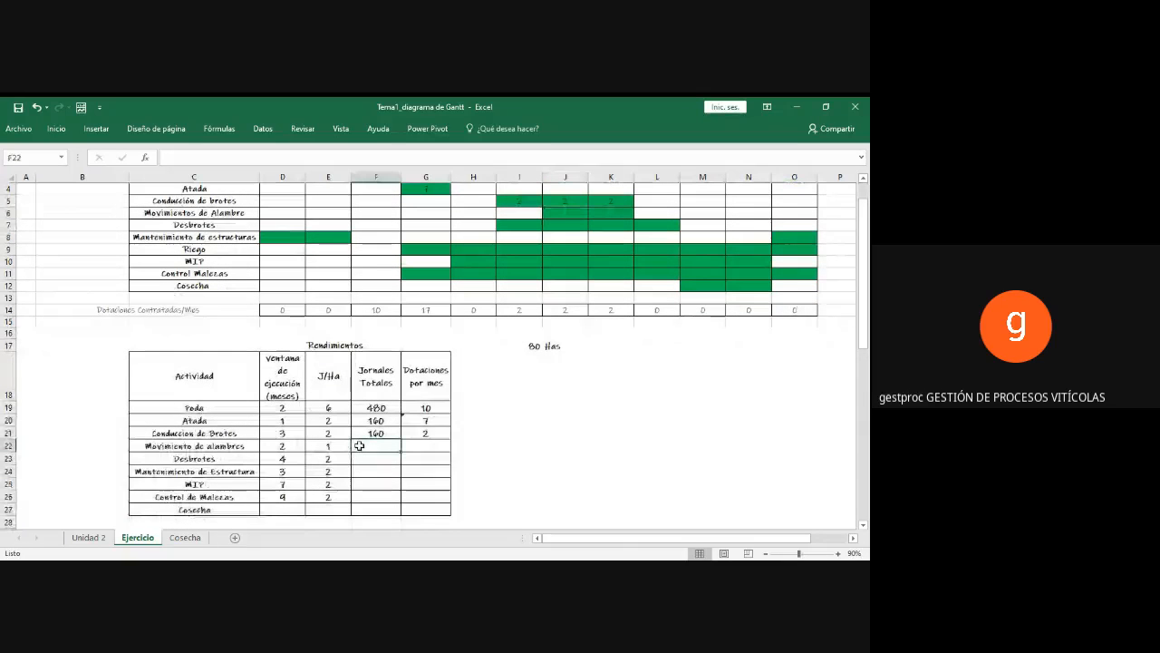
pyautogui.write('=')
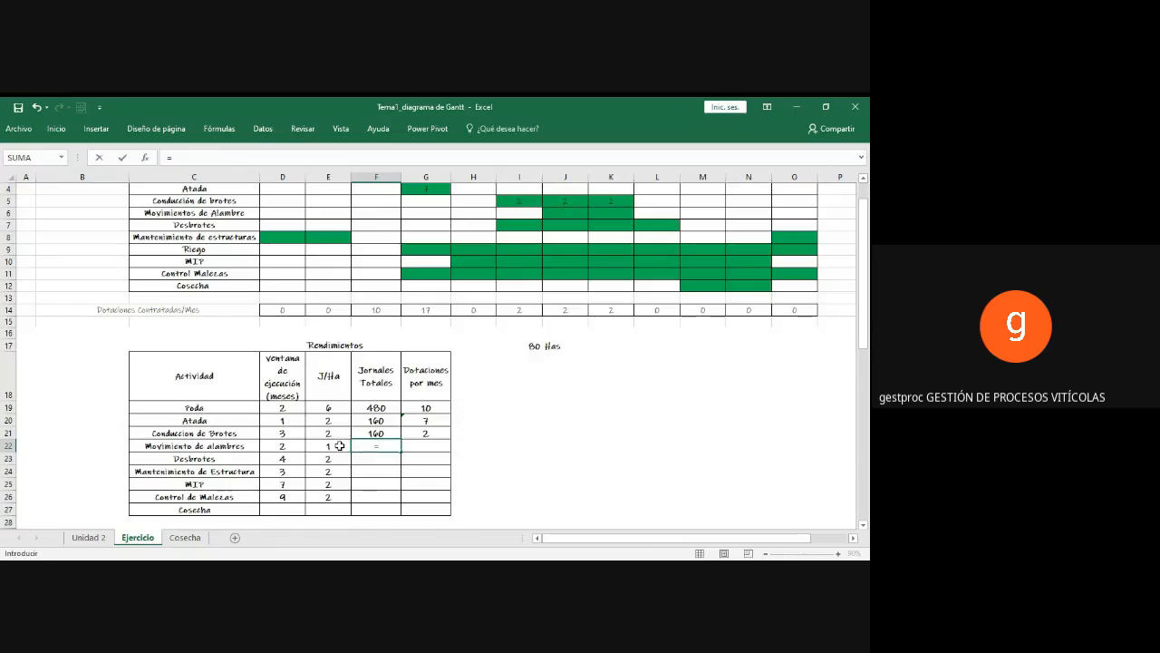
pyautogui.click(340, 446)
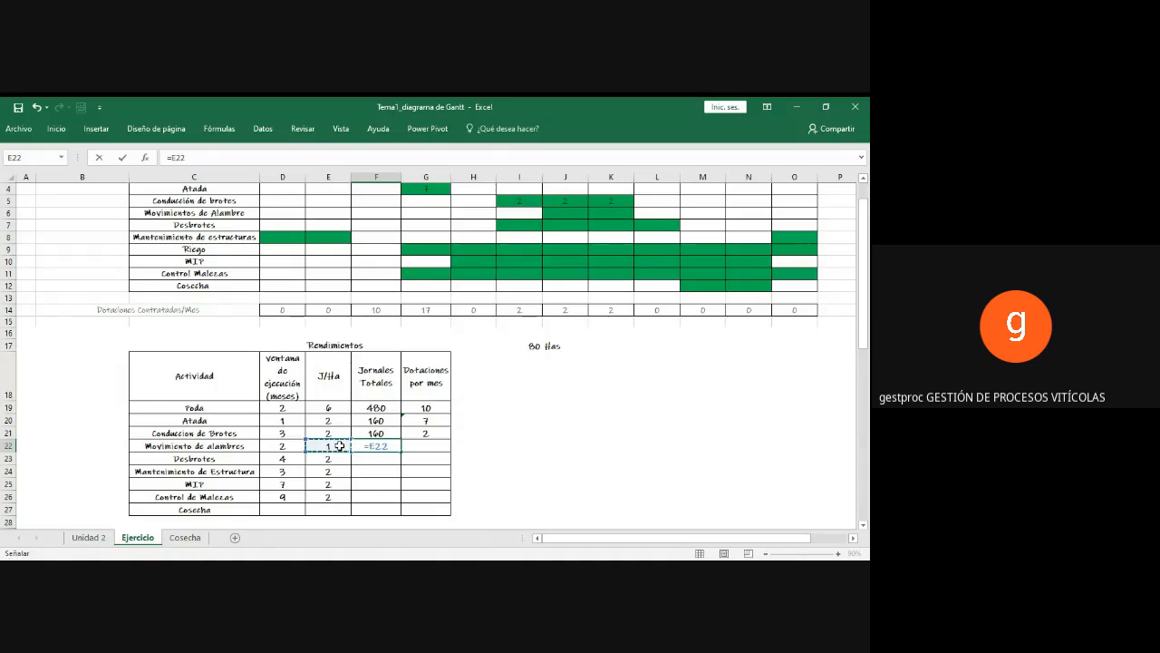
pyautogui.write('*')
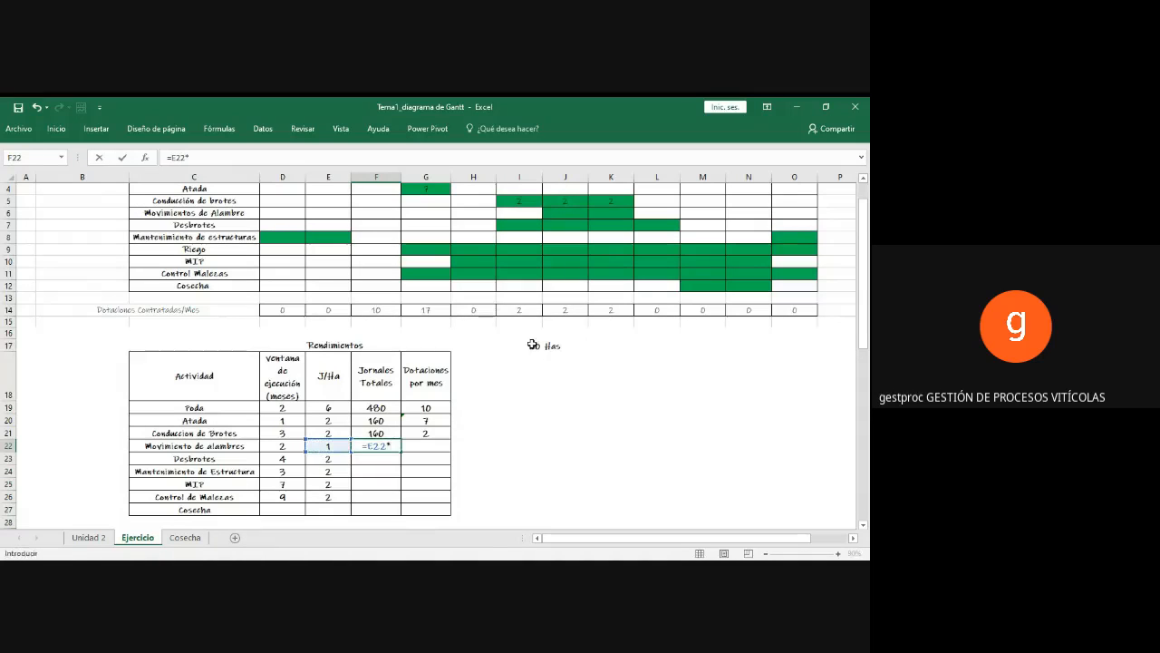
pyautogui.click(533, 344)
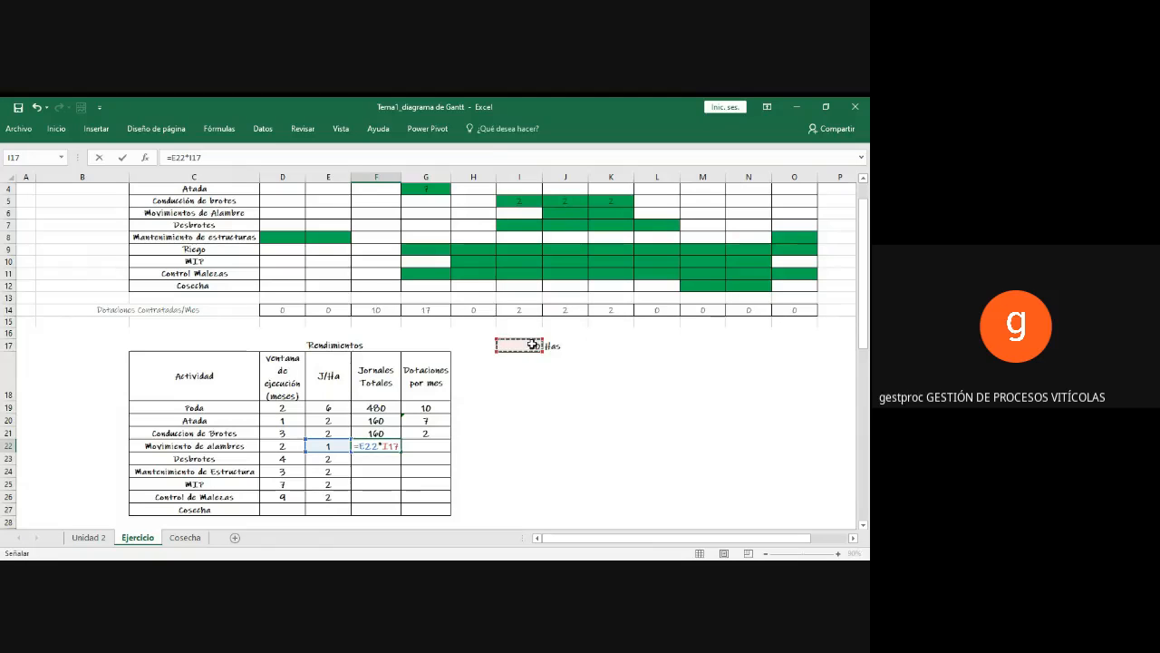
pyautogui.press('Return')
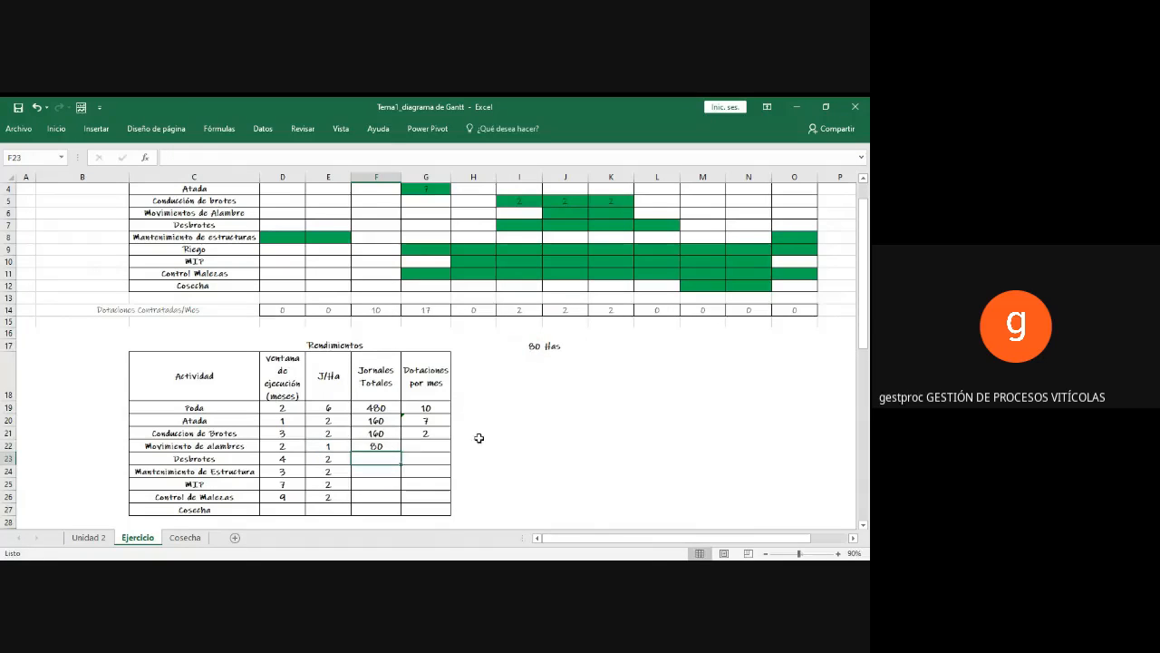
# Step: Calculate the Dotaciones por mes for Movimiento de alambres in G22 with the formula =F22/(24*D22)
pyautogui.click(421, 446)
pyautogui.write('=')
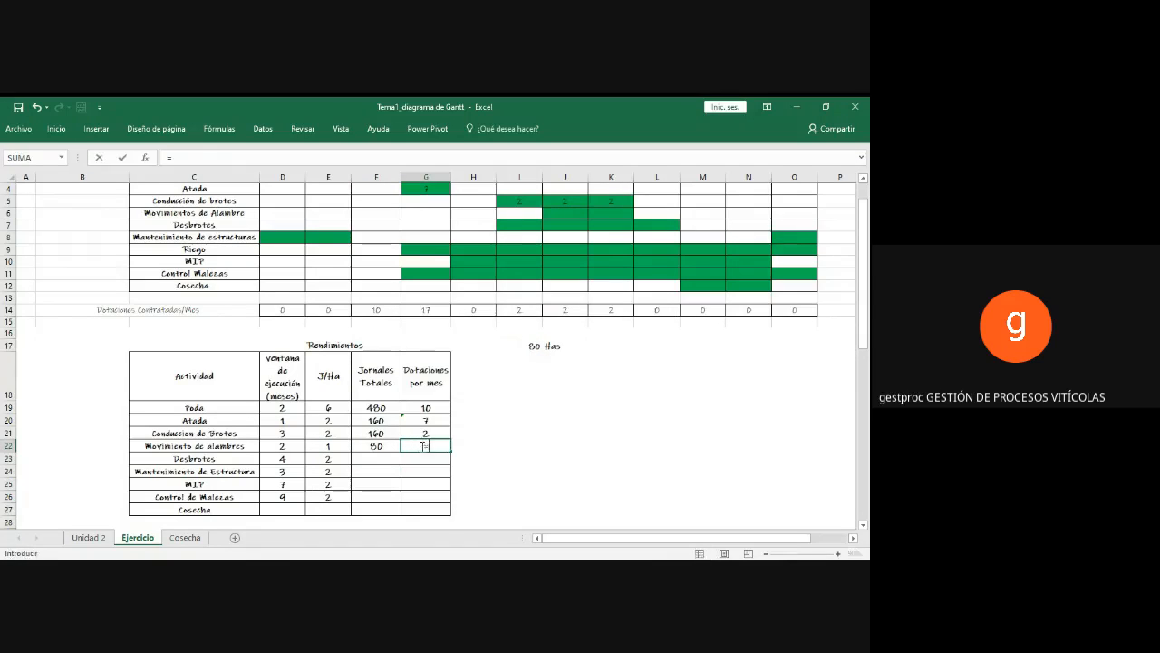
pyautogui.click(387, 446)
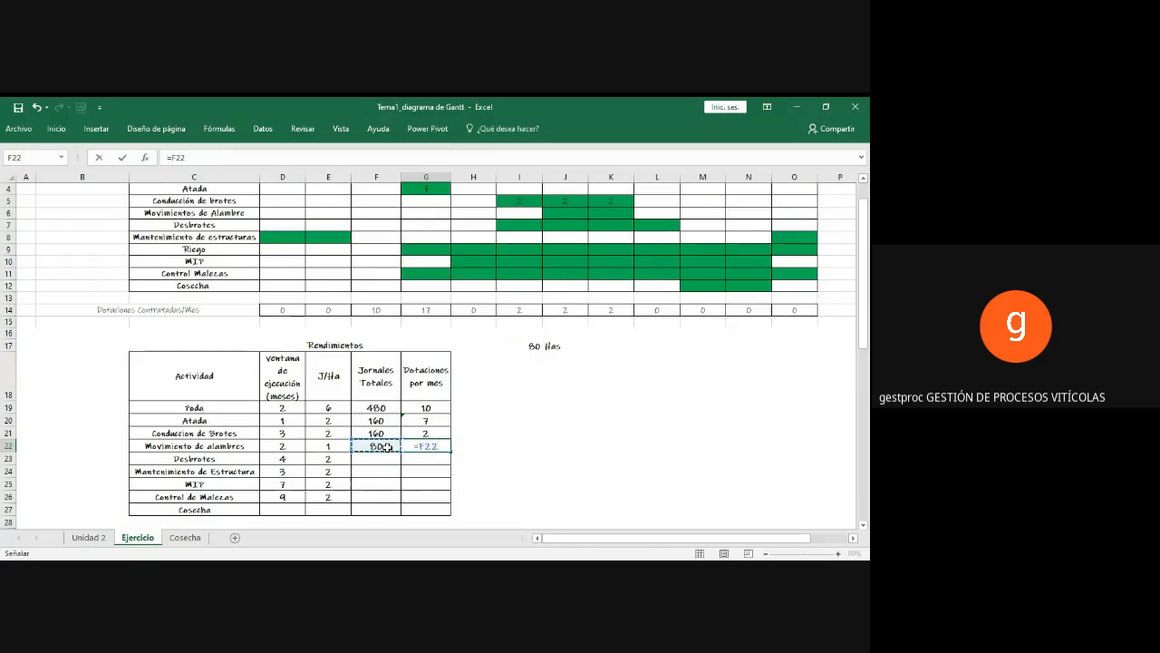
pyautogui.write('/(')
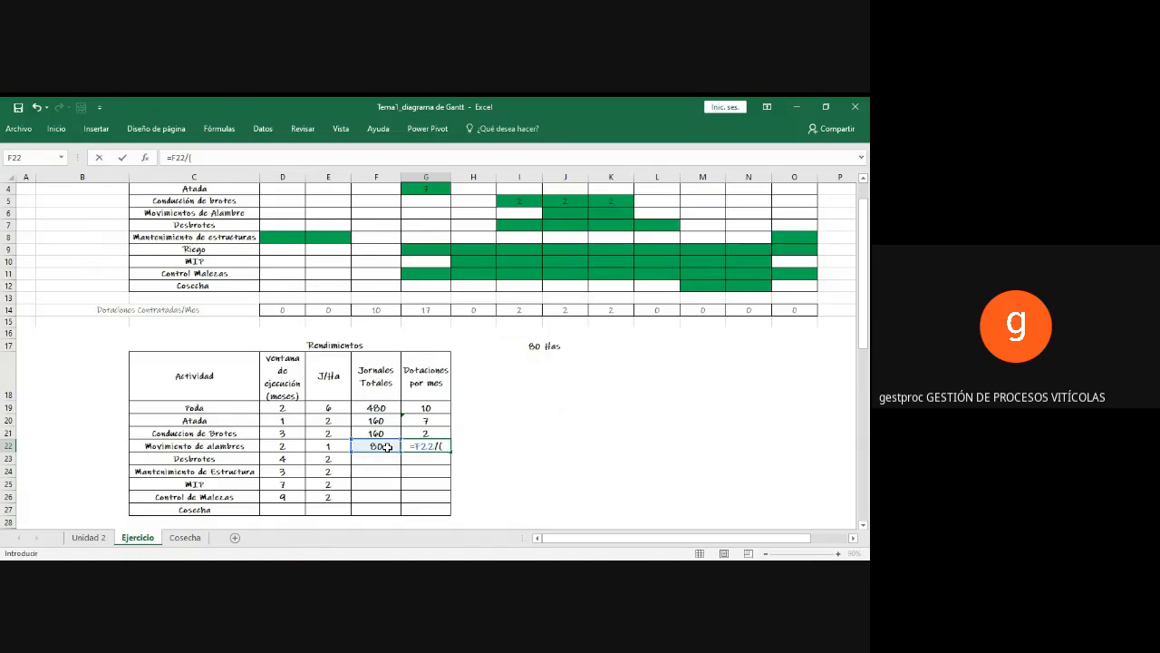
pyautogui.write('24*')
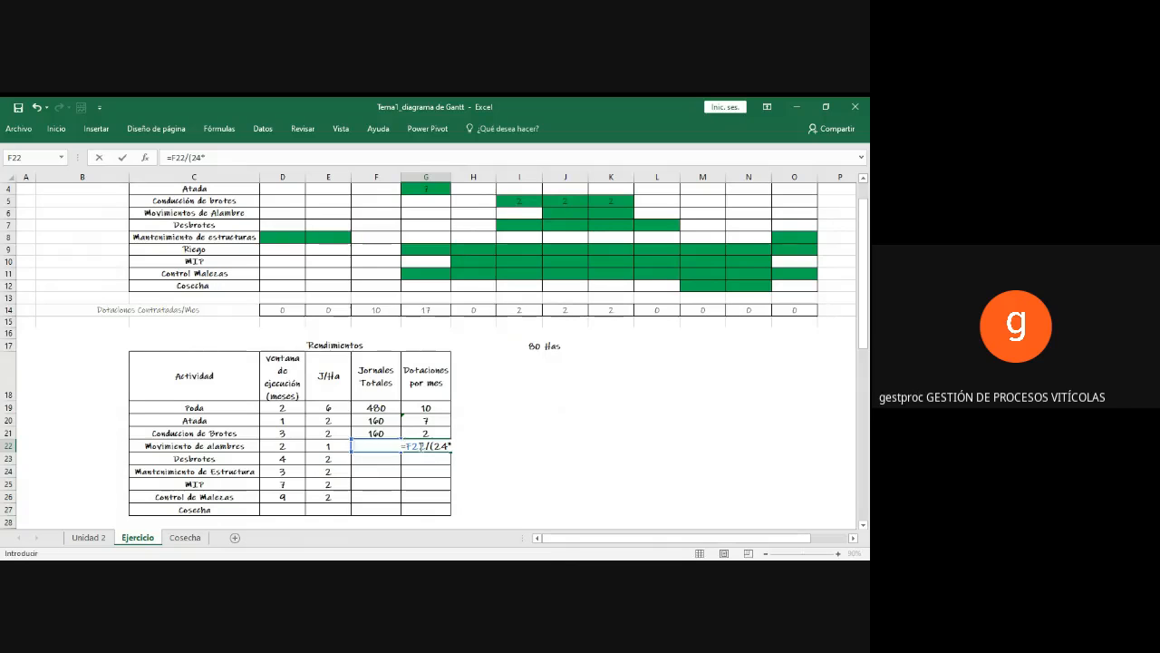
pyautogui.click(286, 444)
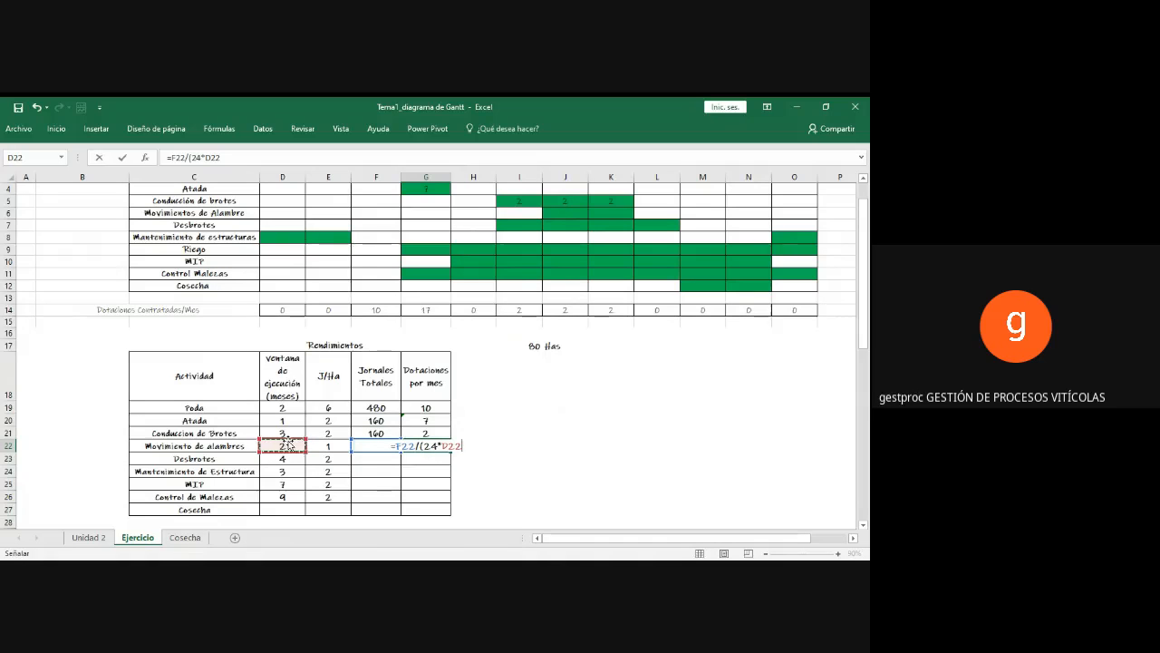
pyautogui.write(')')
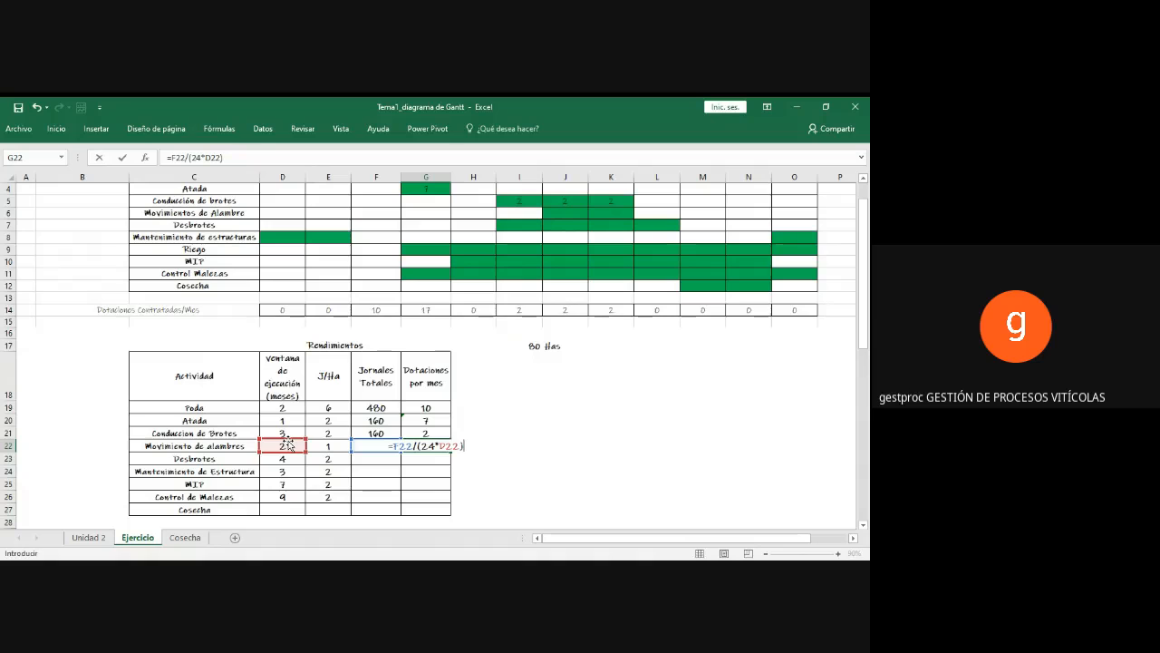
pyautogui.press('Return')
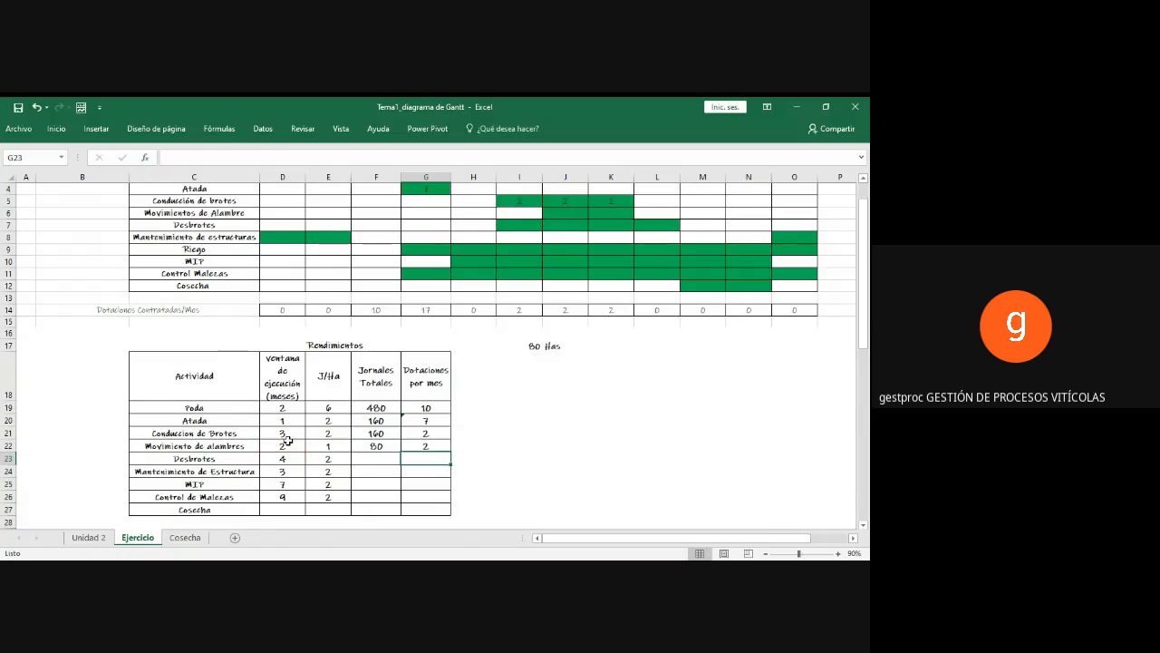
# Step: Display the Movimiento de alambres staffing in G22 with decimals to check it, and return it to zero decimals
pyautogui.click(411, 448)
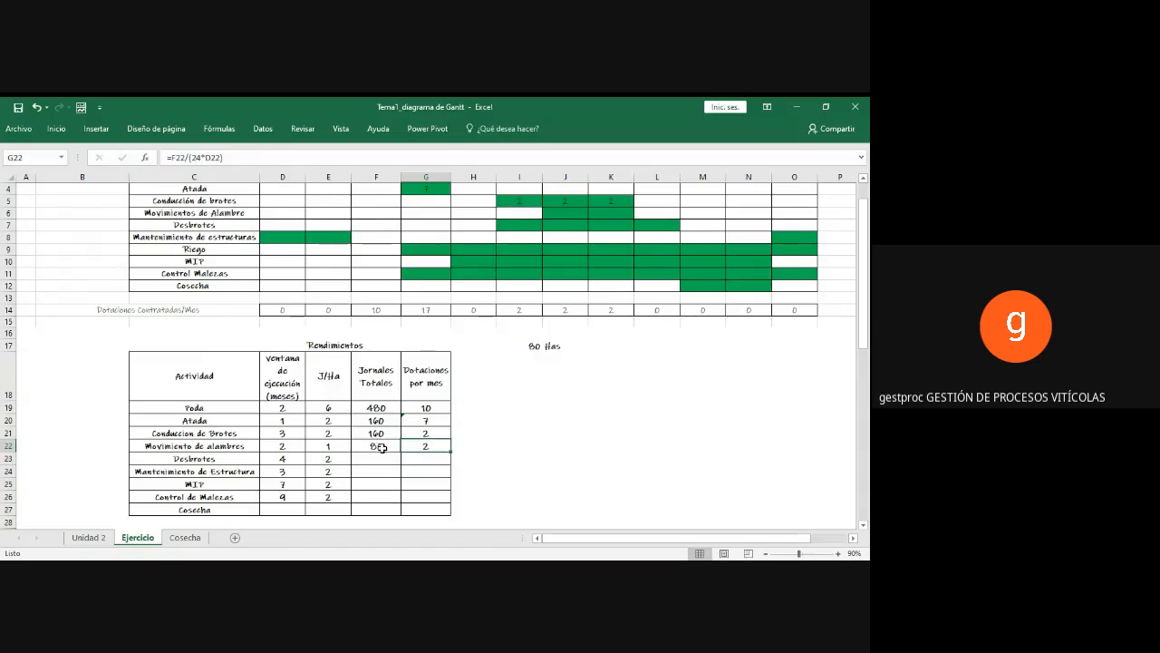
pyautogui.click(359, 448)
pyautogui.click(428, 444)
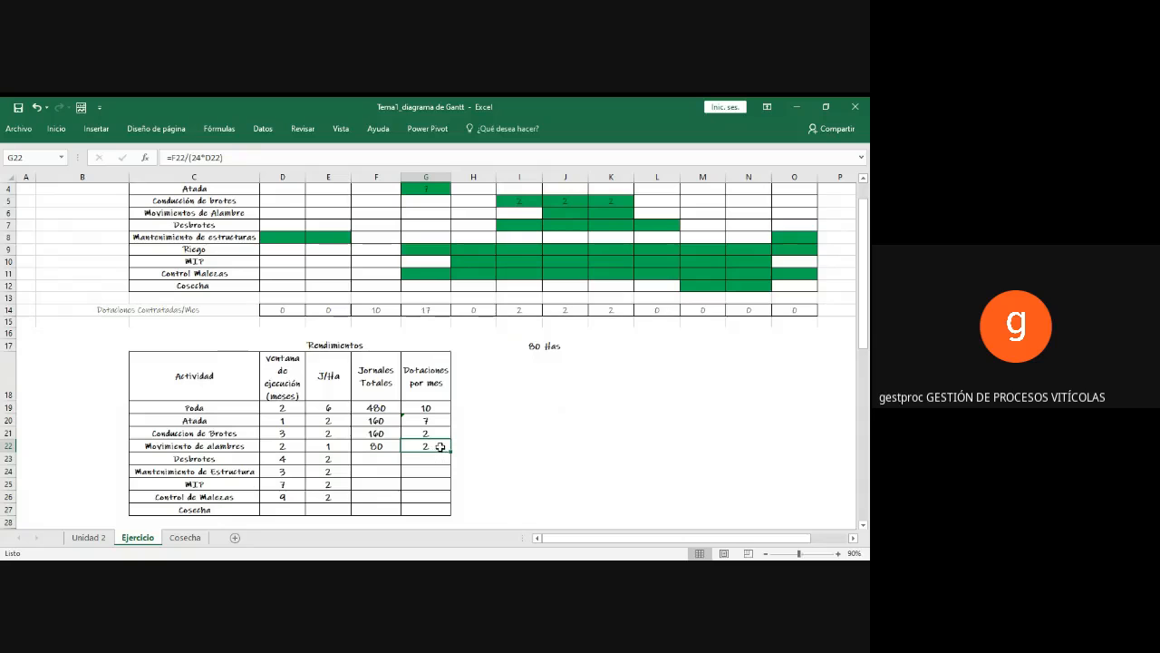
pyautogui.click(62, 133)
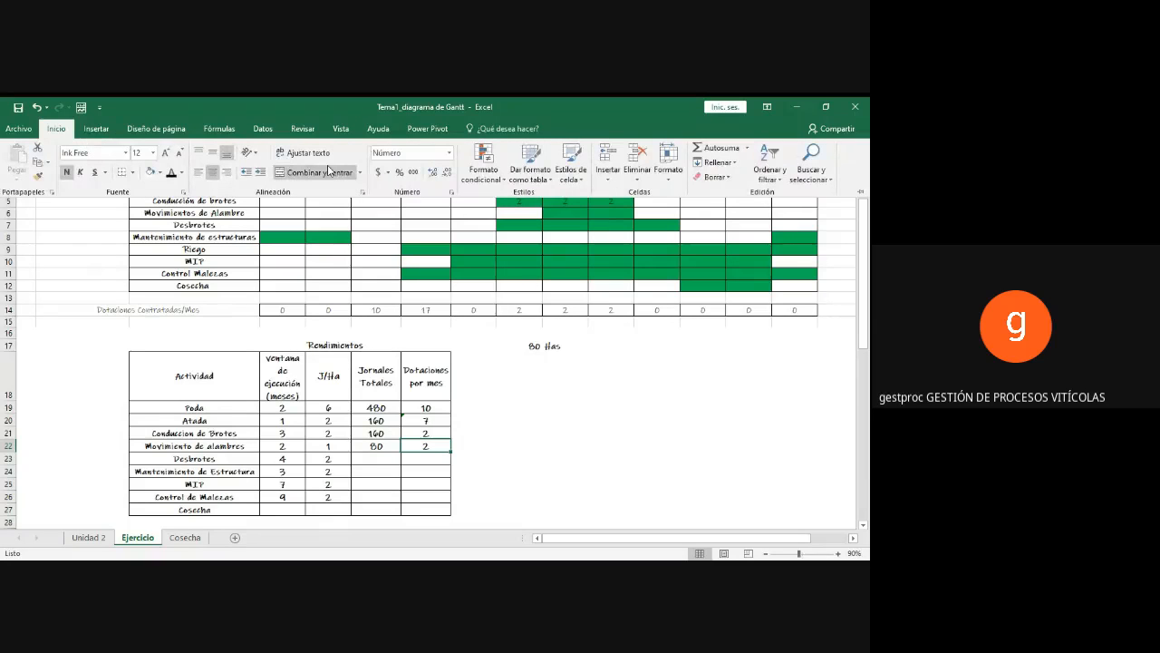
pyautogui.click(428, 172)
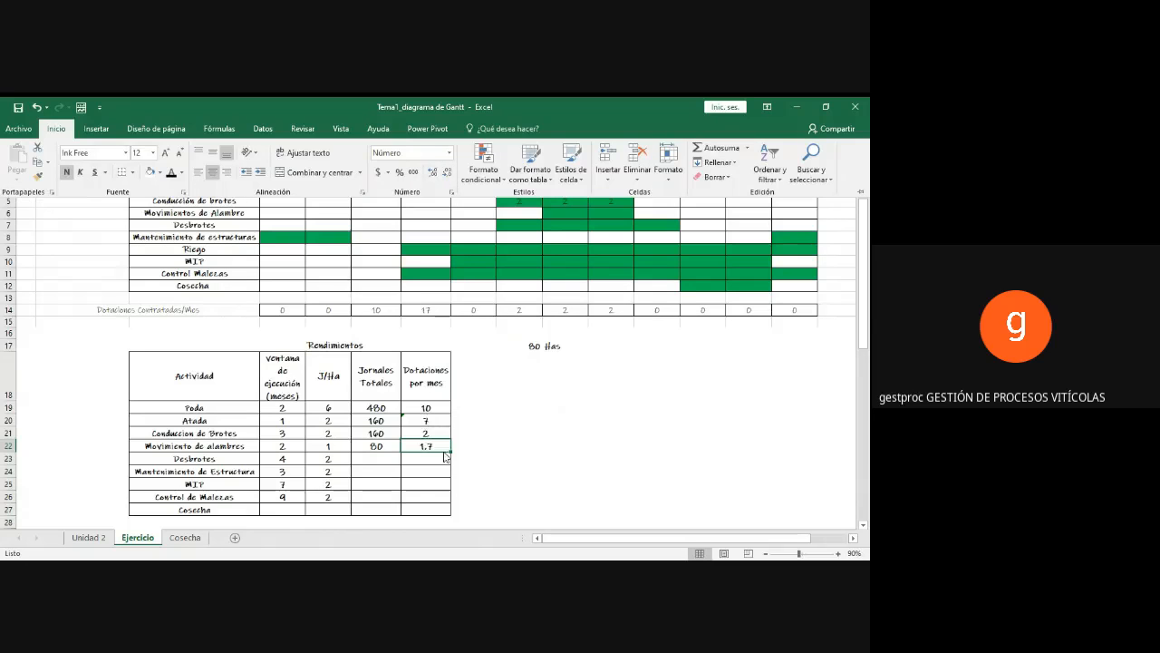
pyautogui.click(433, 172)
pyautogui.click(447, 172)
pyautogui.click(447, 172)
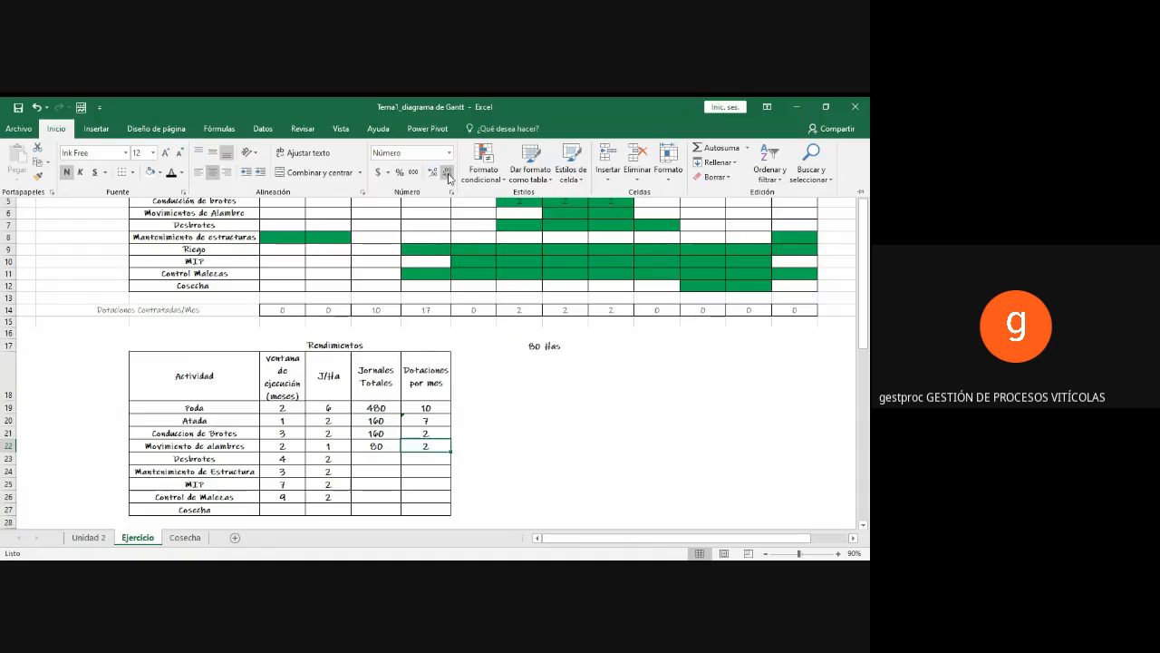
pyautogui.click(415, 461)
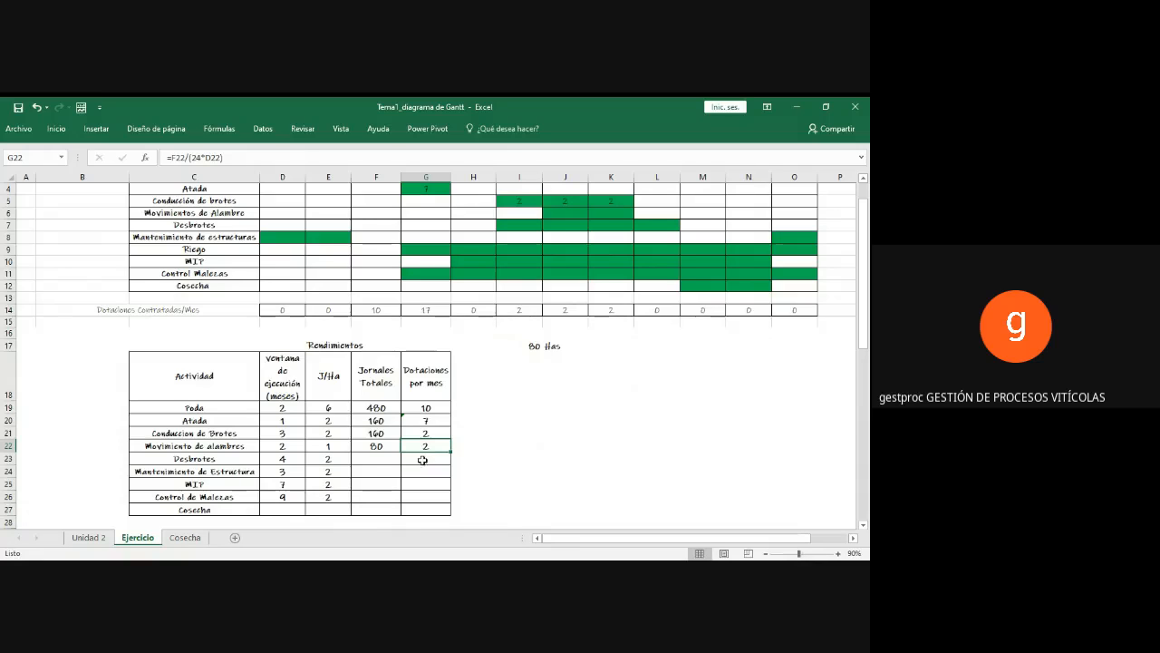
# Step: Enter 2 in the Noviembre and Diciembre cells of the Movimientos de Alambre row in the Gantt chart
pyautogui.click(431, 458)
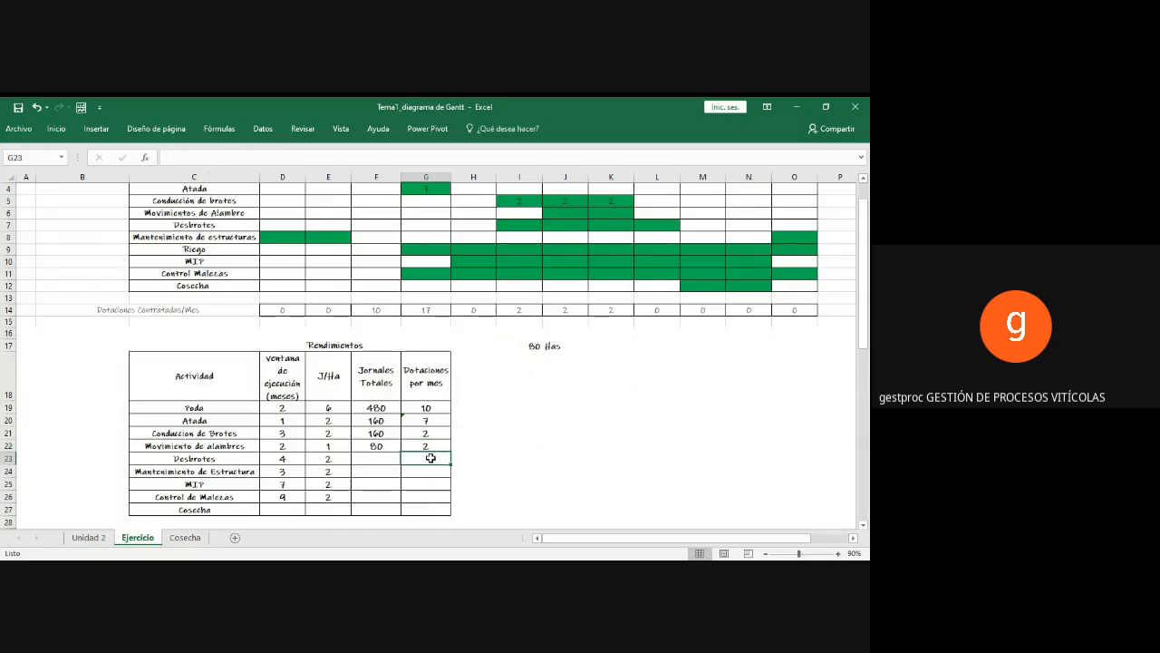
pyautogui.click(429, 444)
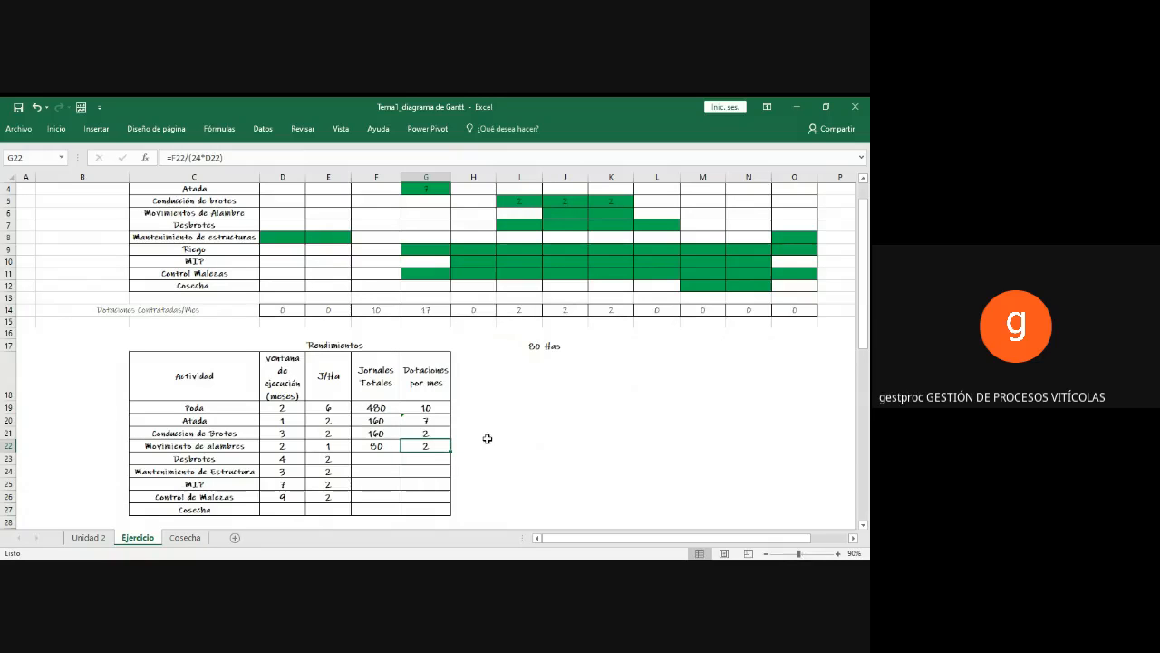
pyautogui.scroll(1, 513, 424)
pyautogui.scroll(1, 513, 424)
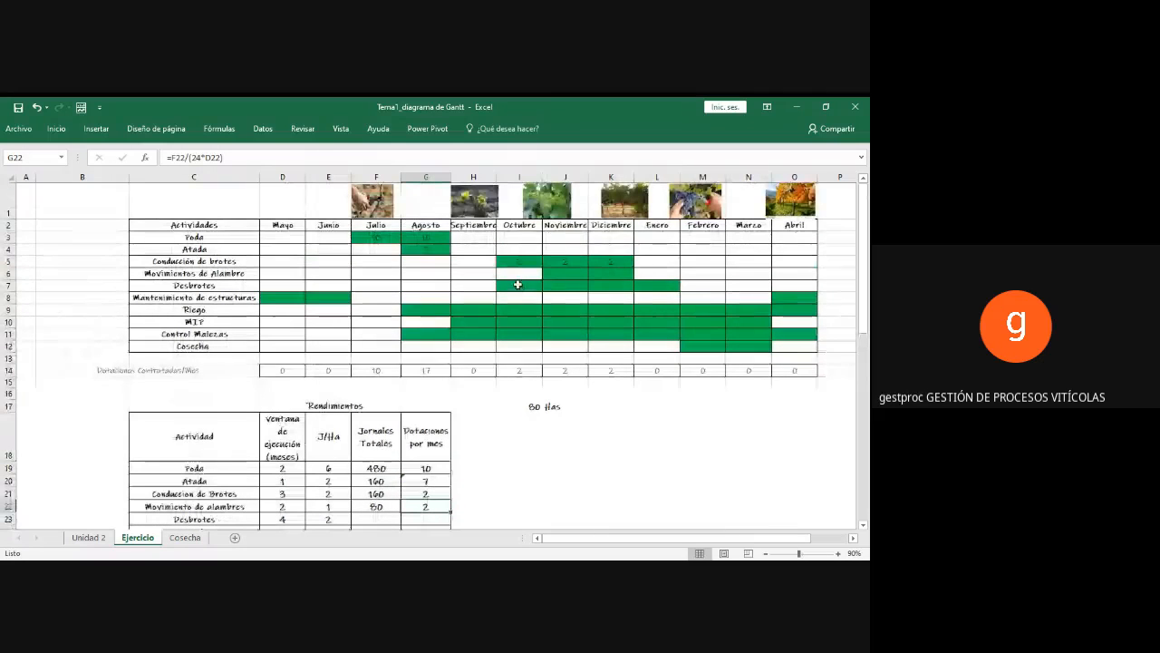
pyautogui.click(549, 278)
pyautogui.click(532, 283)
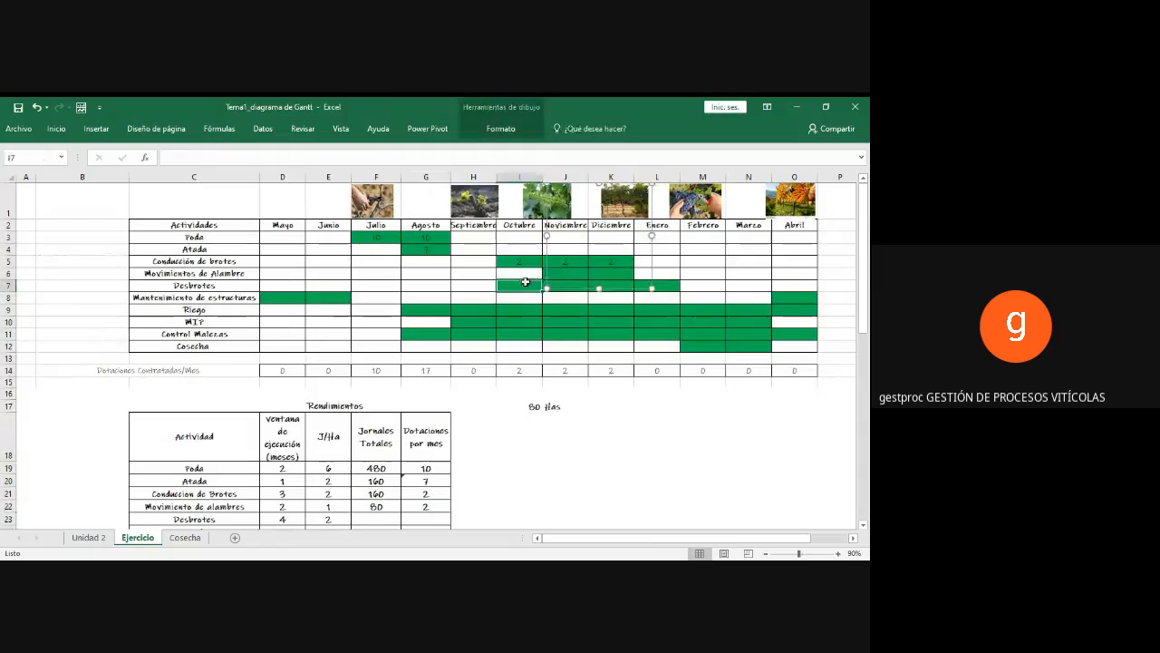
pyautogui.click(544, 275)
pyautogui.click(519, 275)
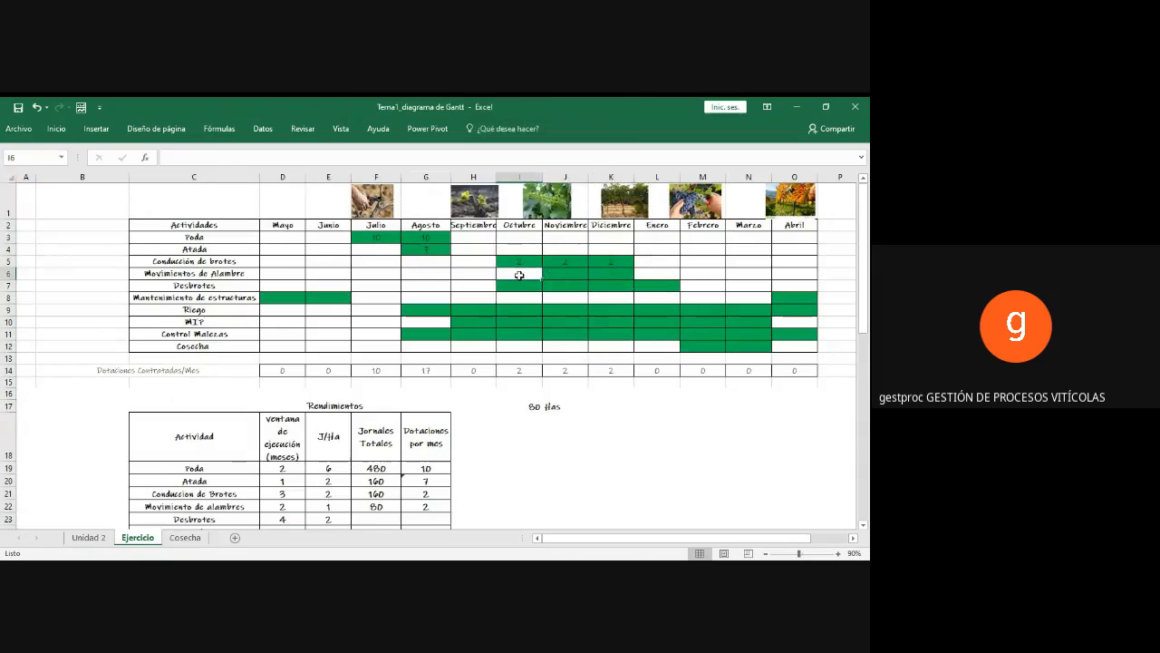
pyautogui.press('Right')
pyautogui.write('2')
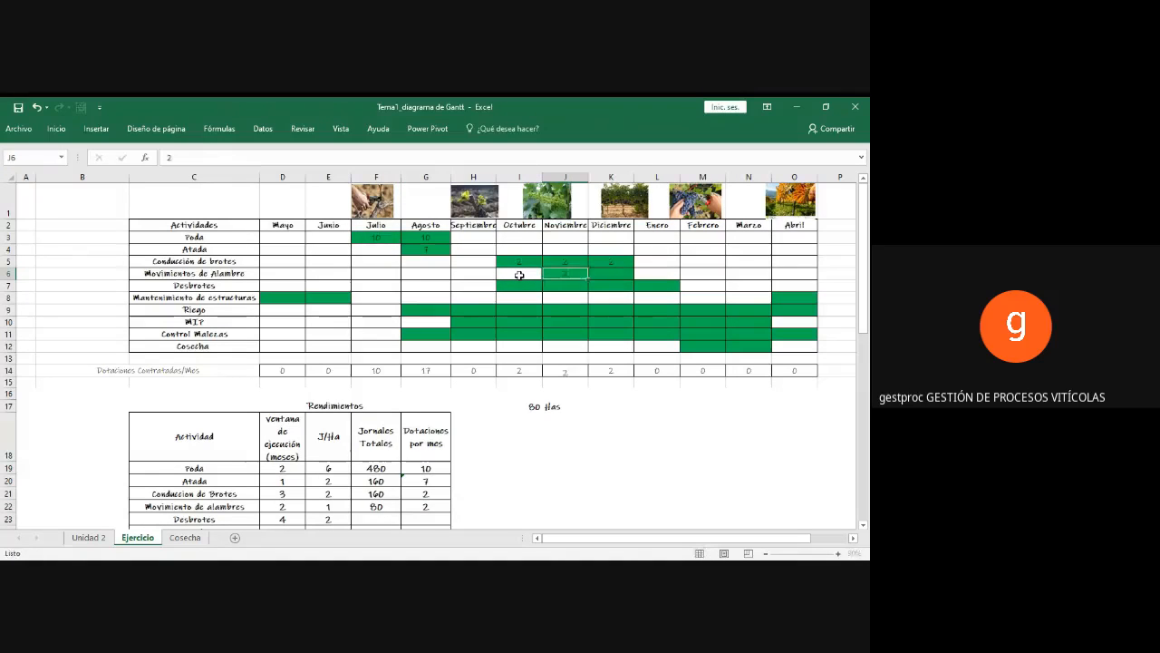
pyautogui.press('Right')
pyautogui.write('2')
pyautogui.press('Return')
pyautogui.press('Left')
pyautogui.press('Left')
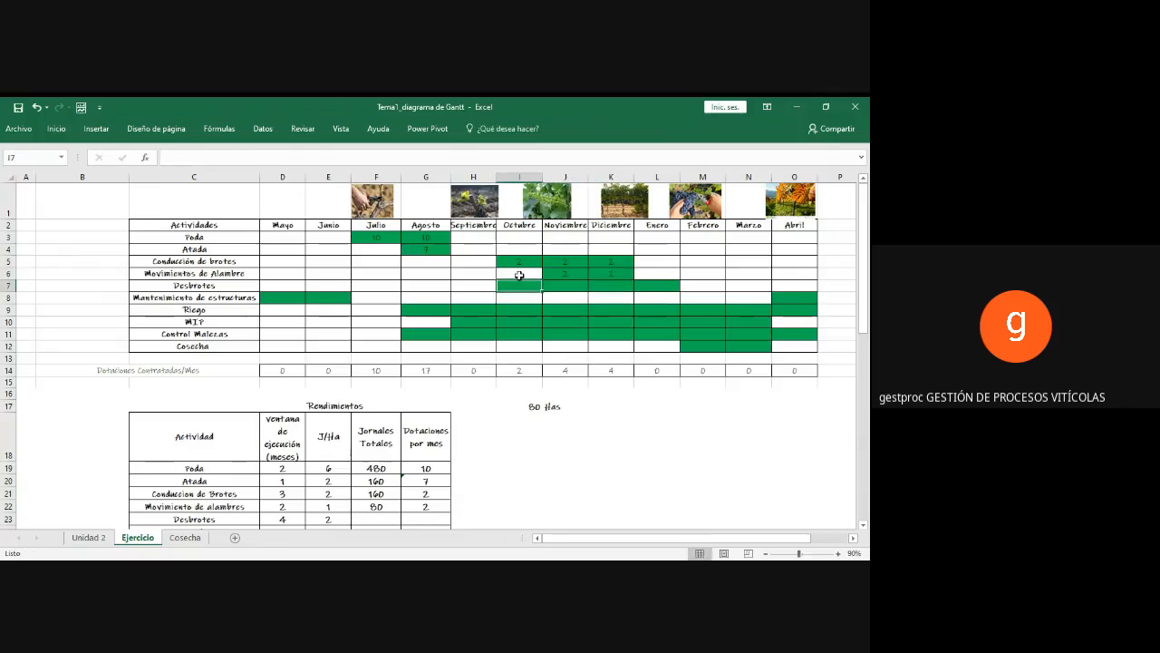
# Step: Calculate the Jornales Totales for Desbrotes in F23 with the formula =E23*I17
pyautogui.scroll(-1, 369, 466)
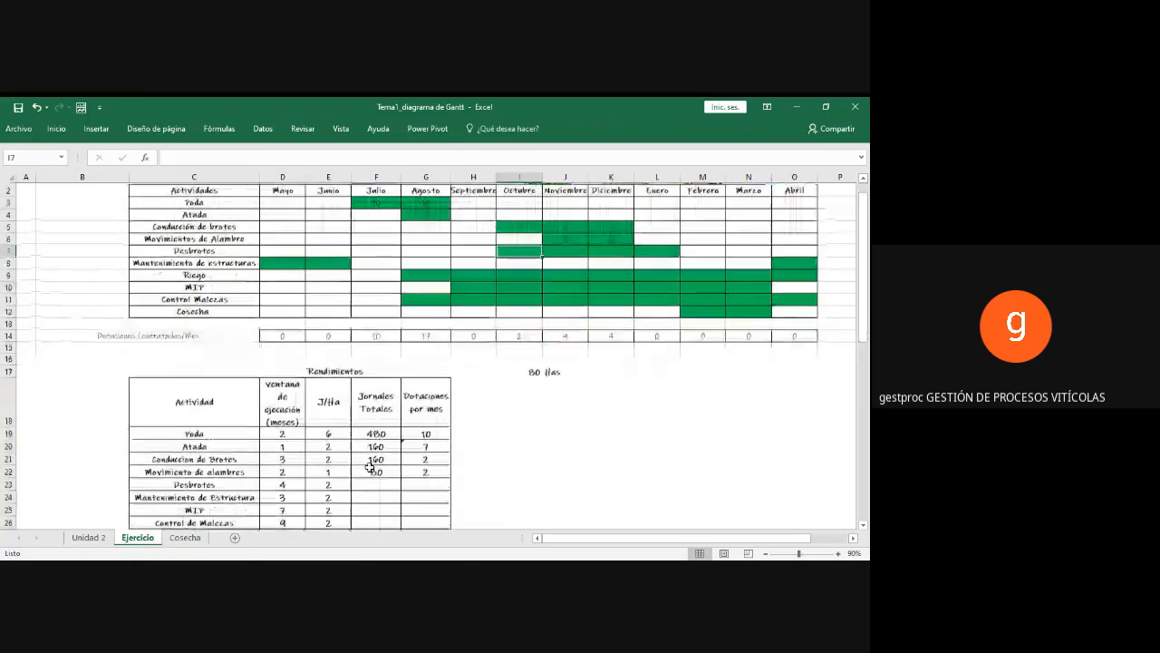
pyautogui.scroll(-2, 369, 466)
pyautogui.click(372, 459)
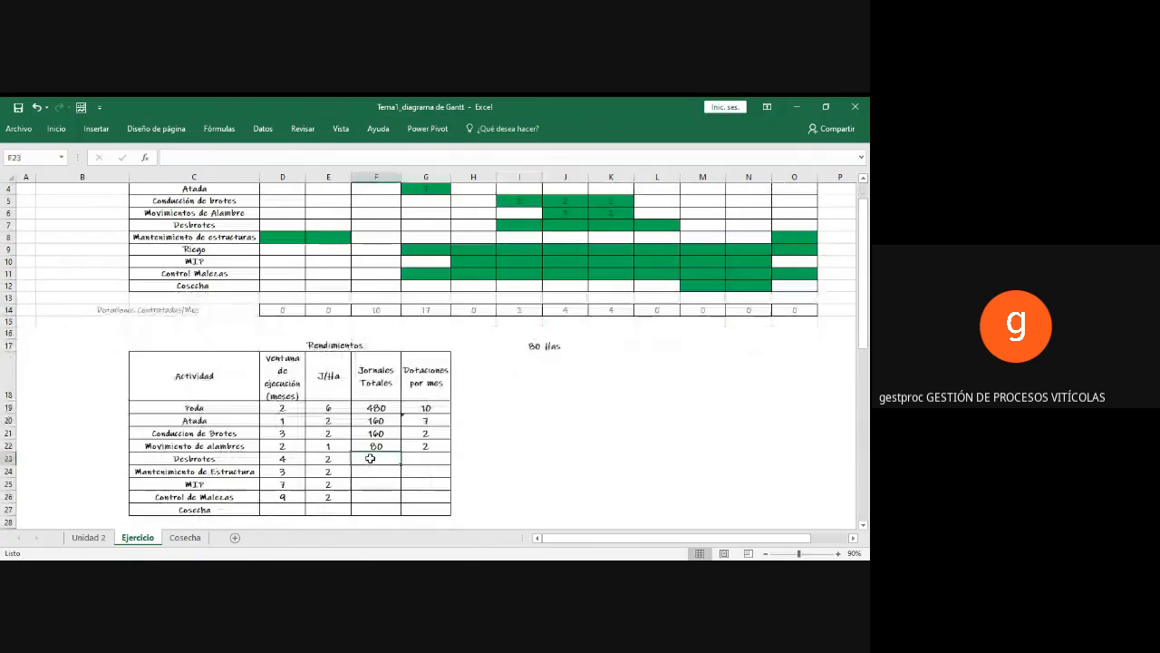
pyautogui.write('=')
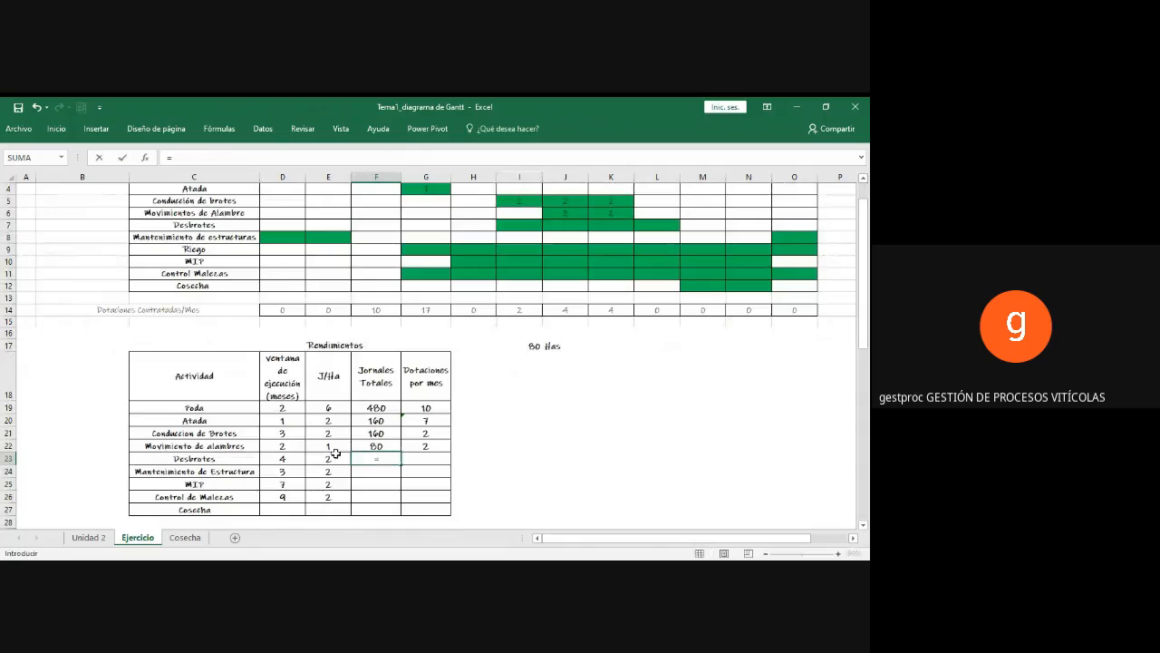
pyautogui.click(331, 458)
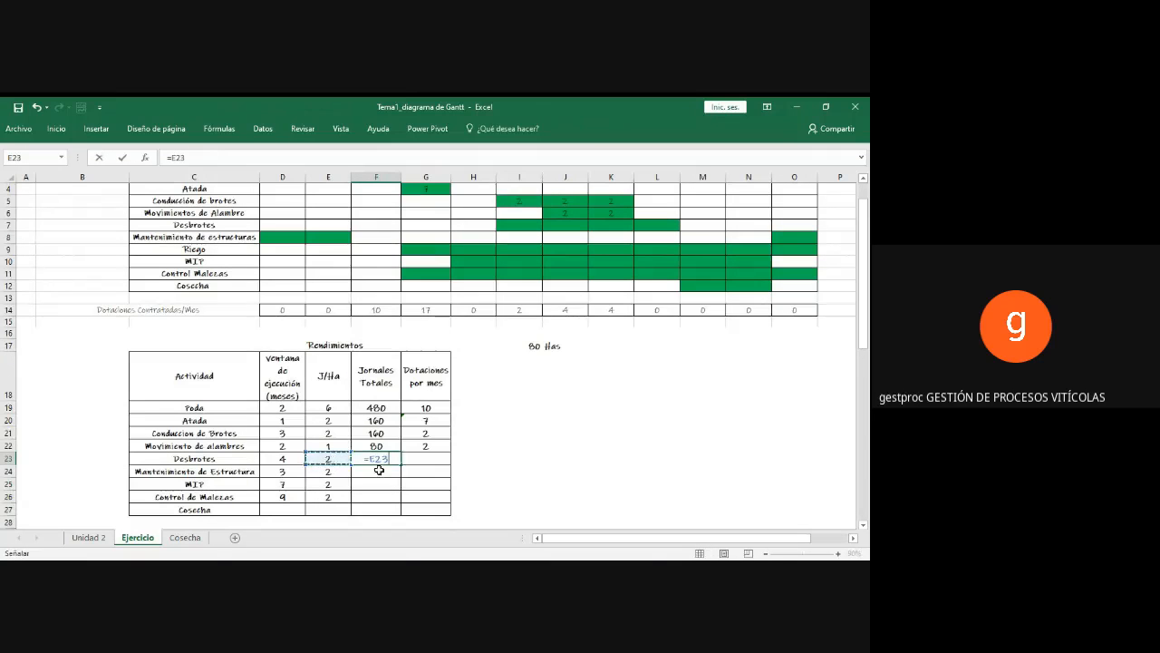
pyautogui.write('*')
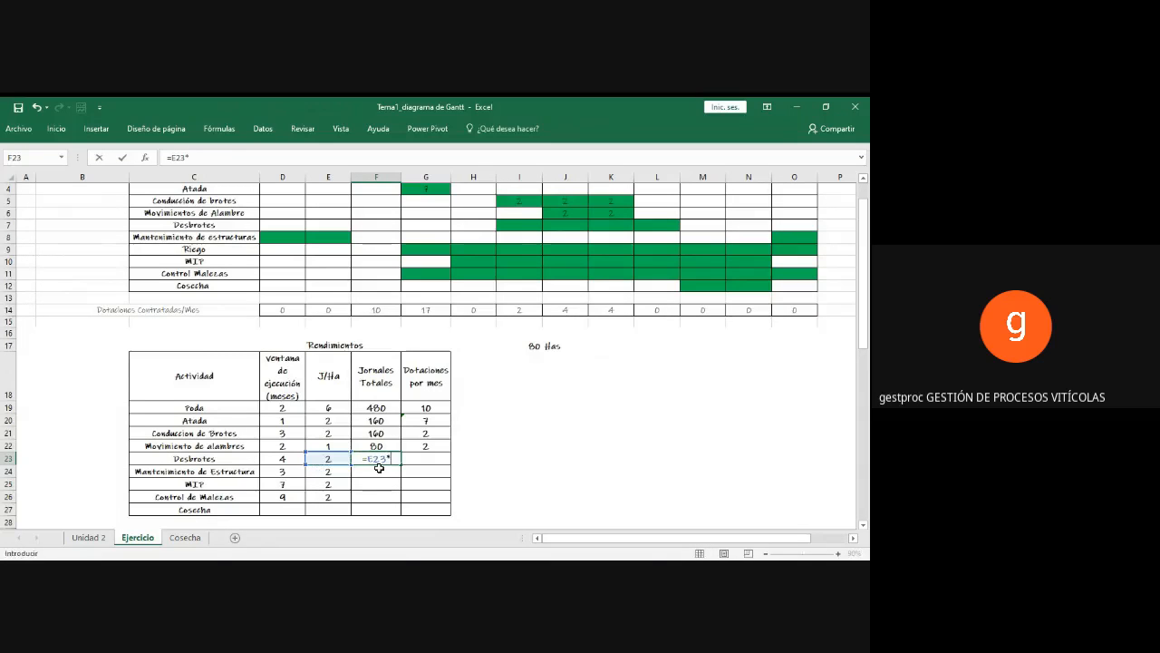
pyautogui.click(532, 349)
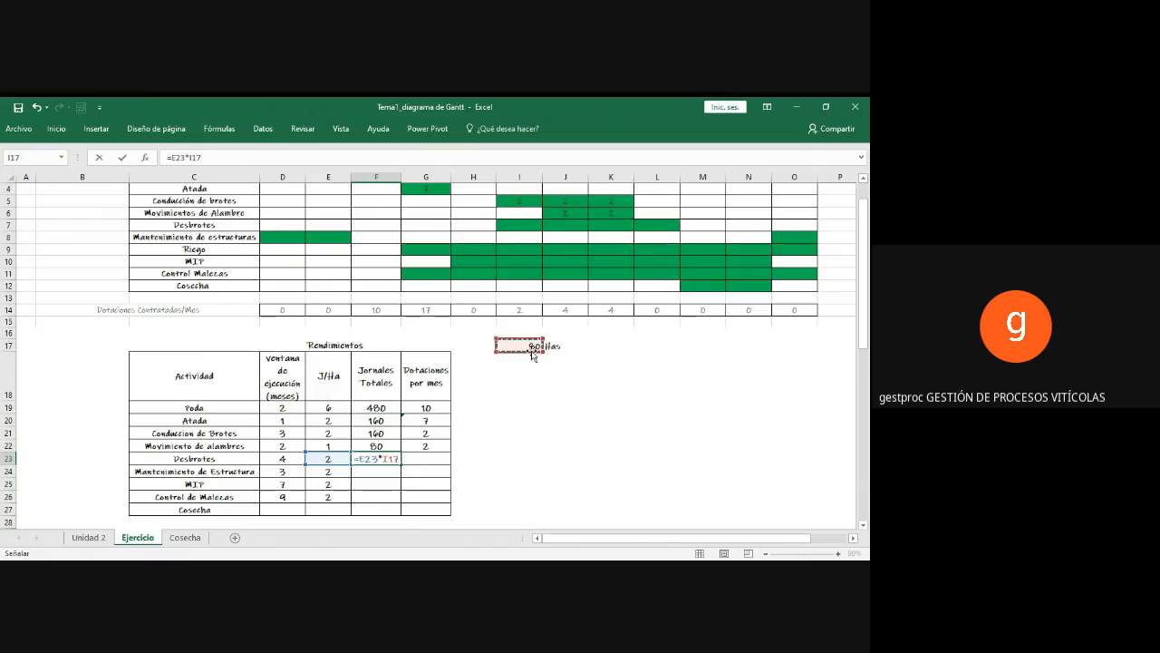
pyautogui.press('Return')
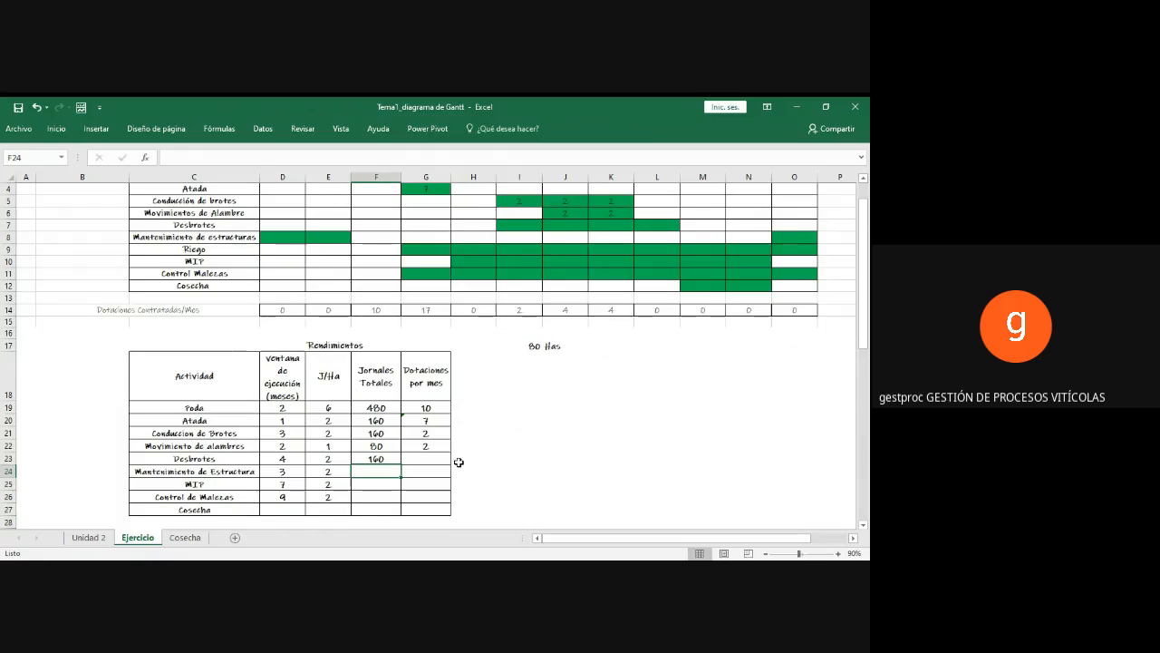
# Step: Calculate the Dotaciones por mes for Desbrotes in G23 with the formula =F23/(24*D23)
pyautogui.click(418, 456)
pyautogui.write('=')
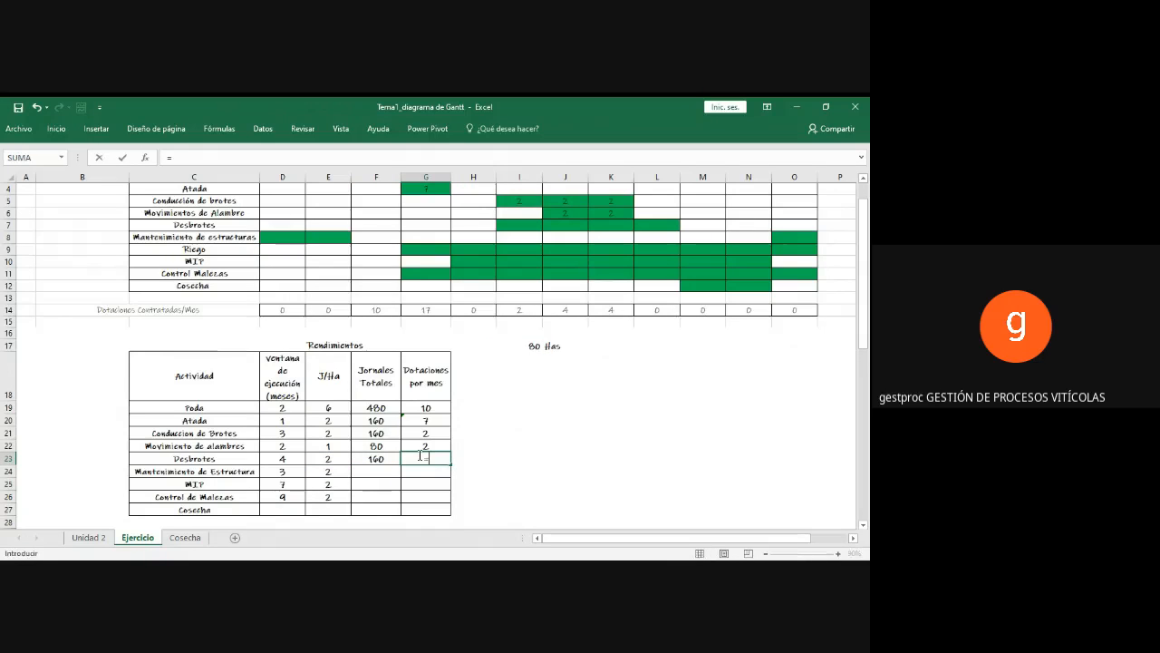
pyautogui.click(377, 458)
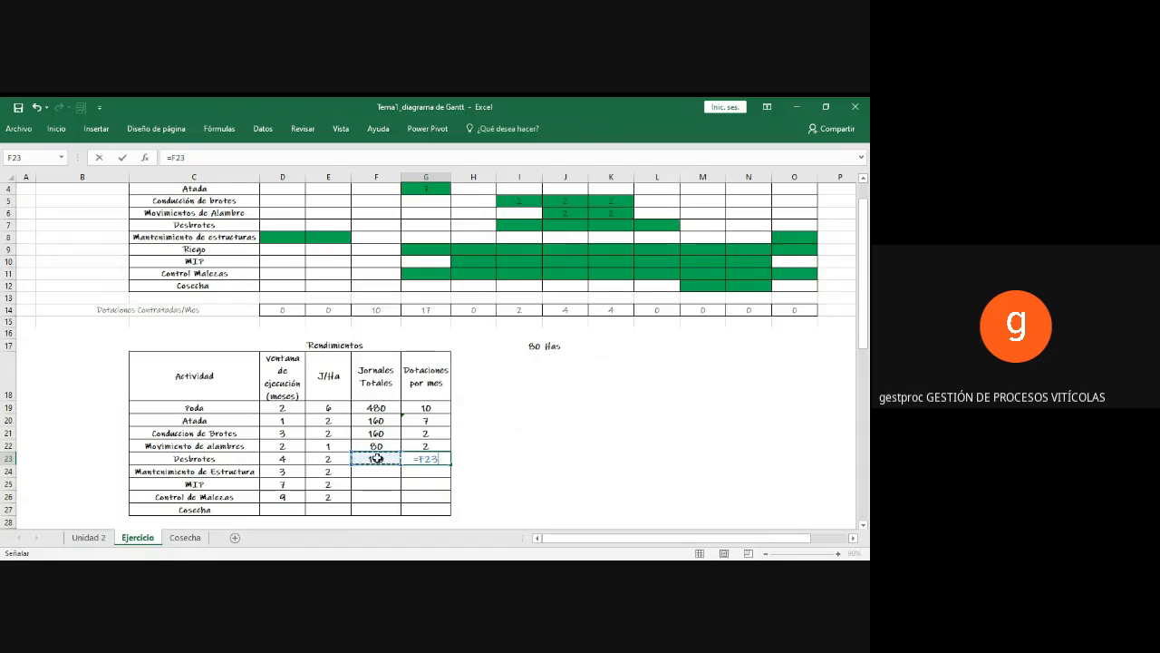
pyautogui.write('/(')
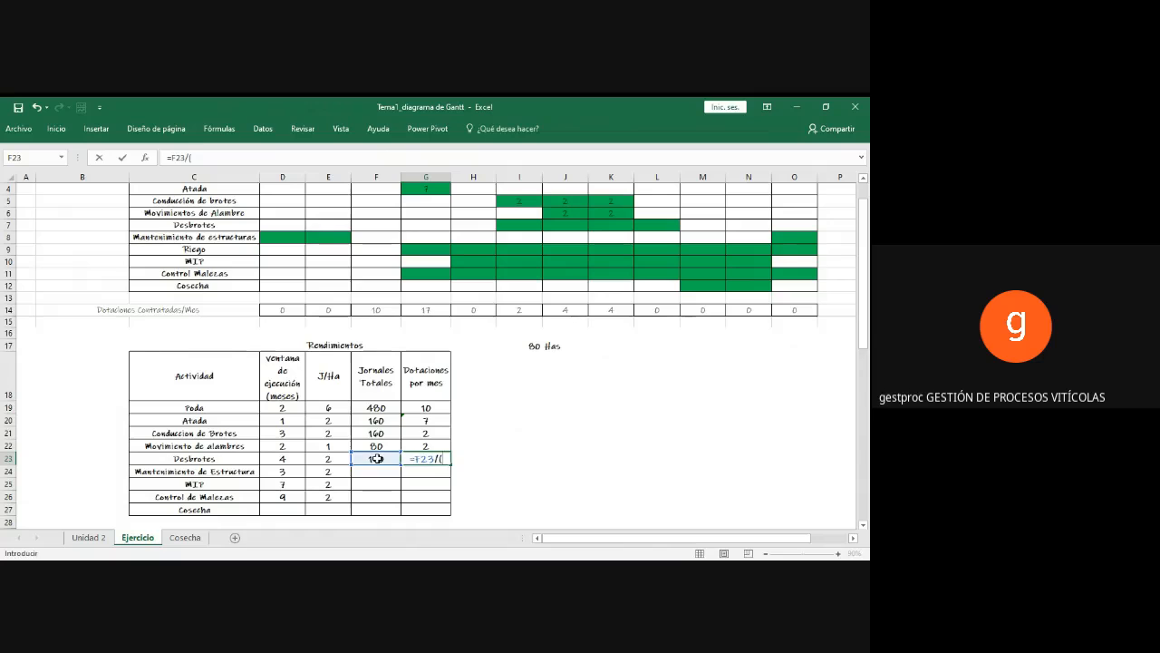
pyautogui.write('24*')
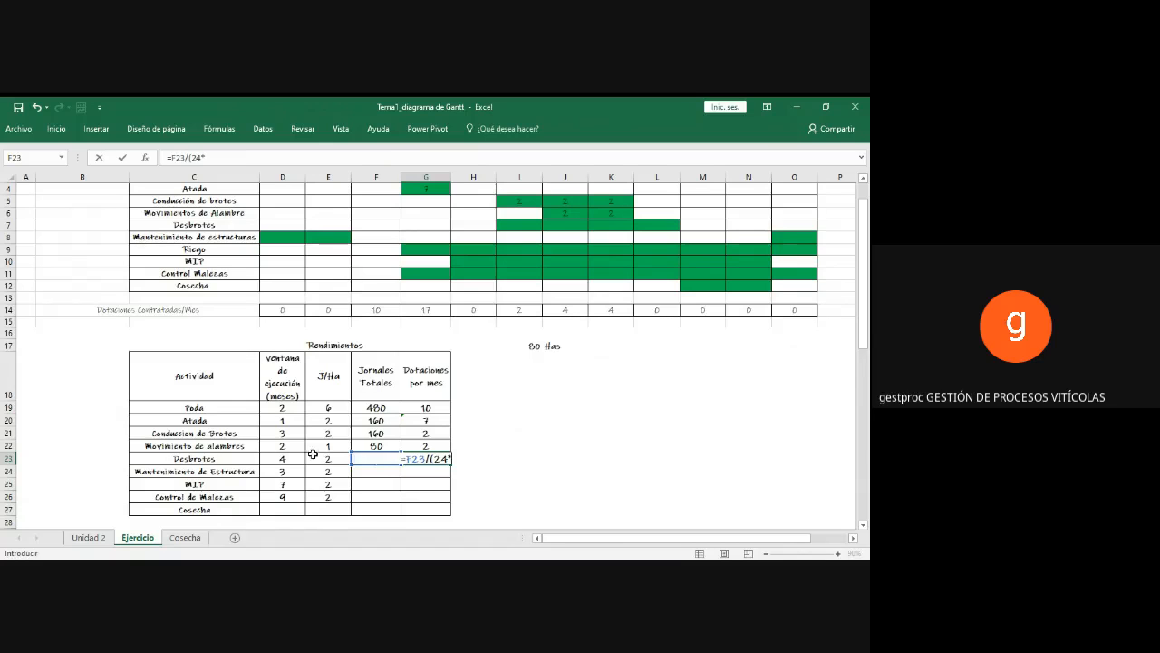
pyautogui.click(282, 459)
pyautogui.write(')')
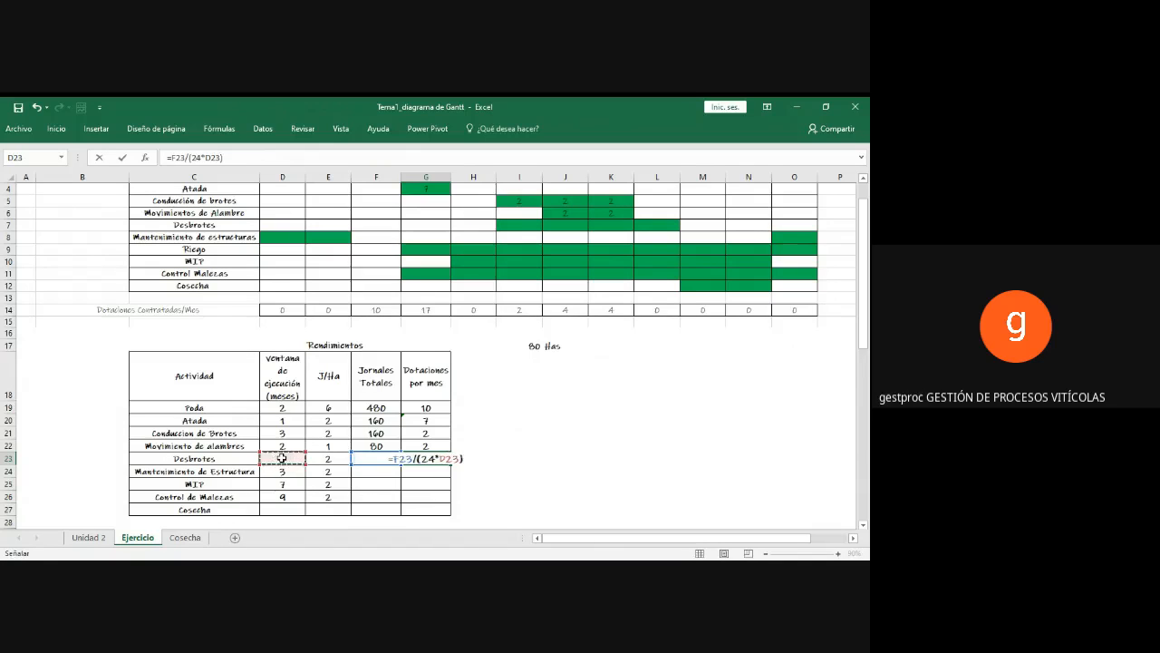
pyautogui.press('Return')
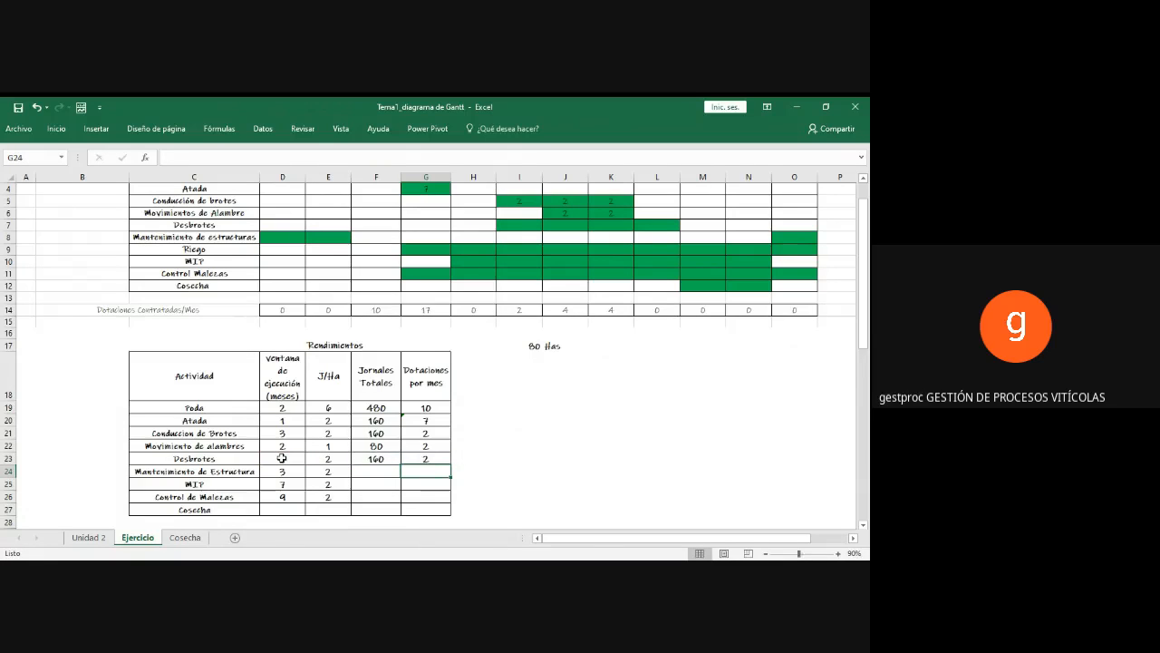
pyautogui.click(407, 461)
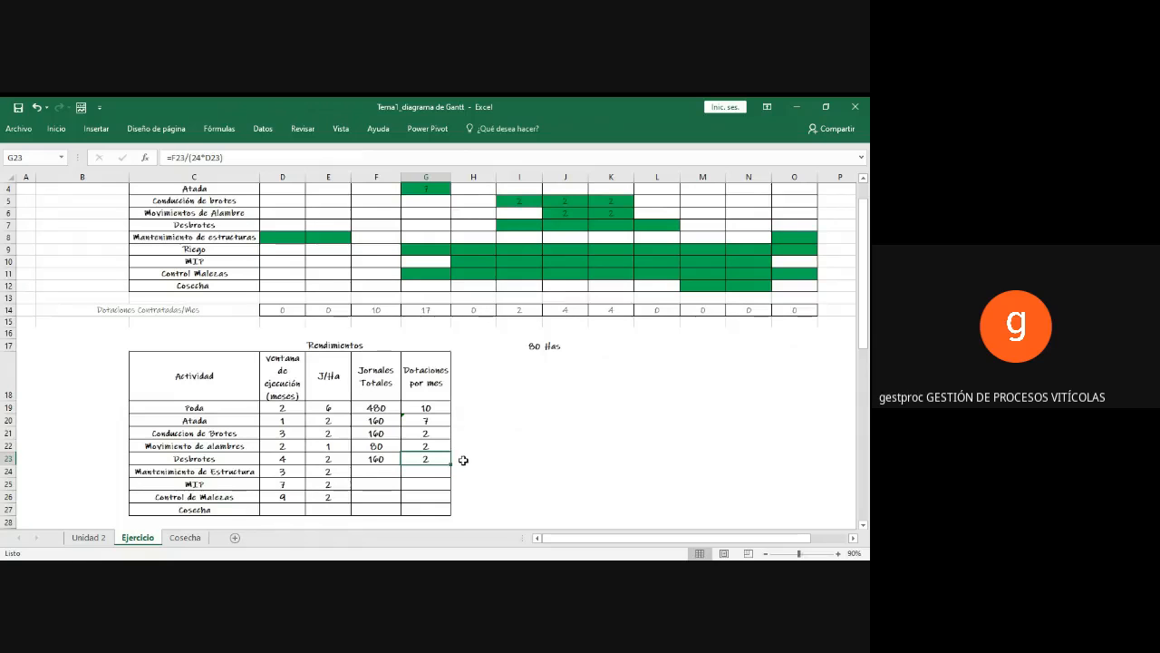
# Step: Enter 2 in the Octubre, Noviembre, Diciembre and Enero cells of the Desbrotes row in the Gantt chart
pyautogui.scroll(1, 463, 461)
pyautogui.click(531, 287)
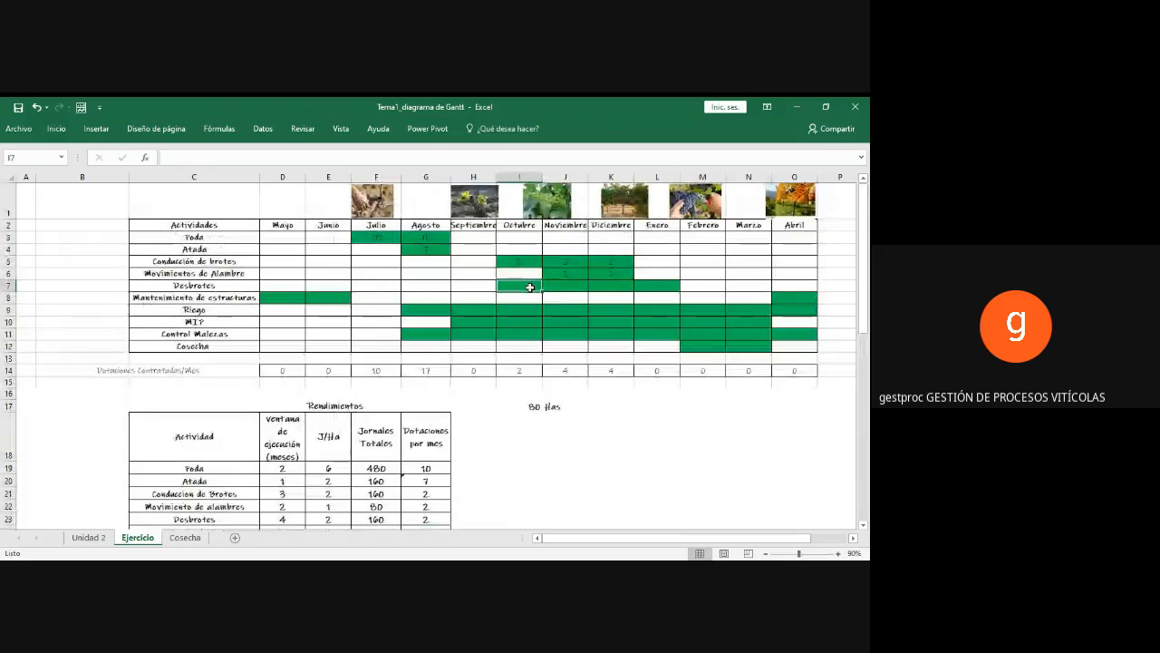
pyautogui.write('2')
pyautogui.press('Tab')
pyautogui.write('2')
pyautogui.press('Tab')
pyautogui.write('2')
pyautogui.press('Tab')
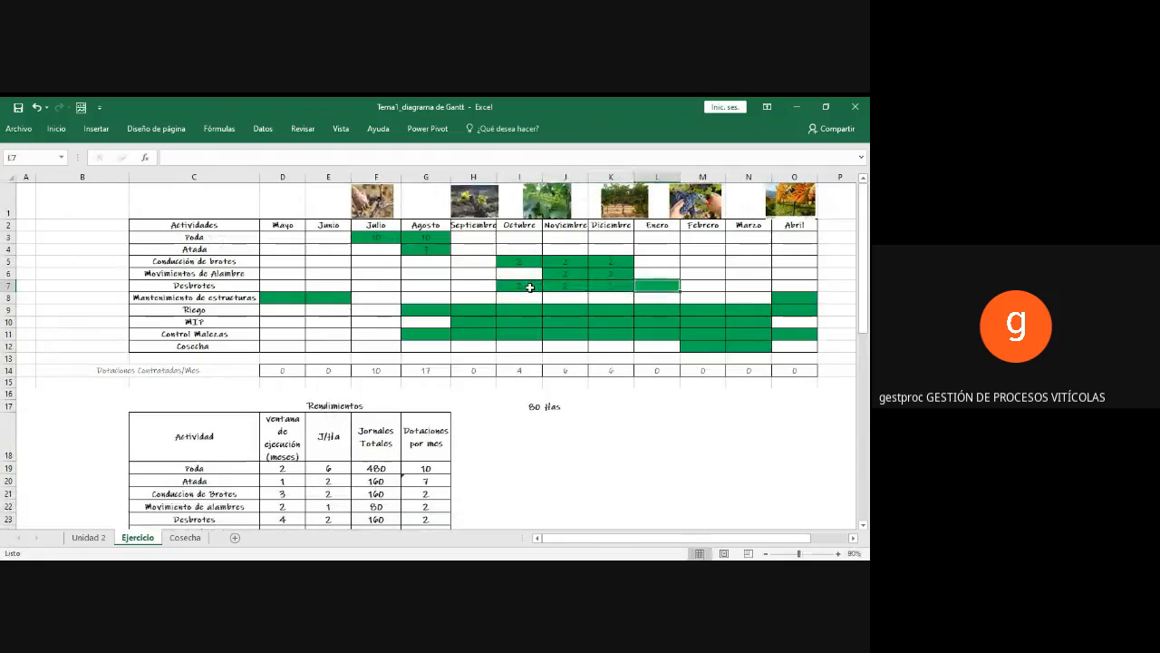
pyautogui.write('2')
pyautogui.press('Return')
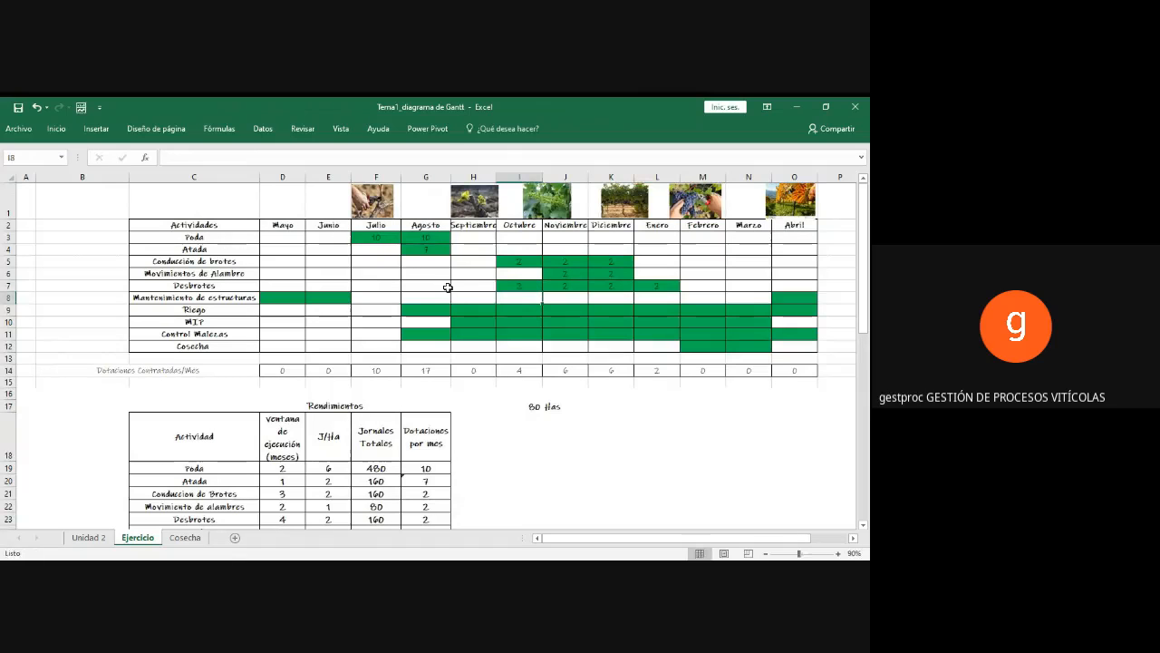
# Step: Calculate the Jornales Totales for Mantenimiento de Estructura in F24 with the formula =E24*I17
pyautogui.click(277, 301)
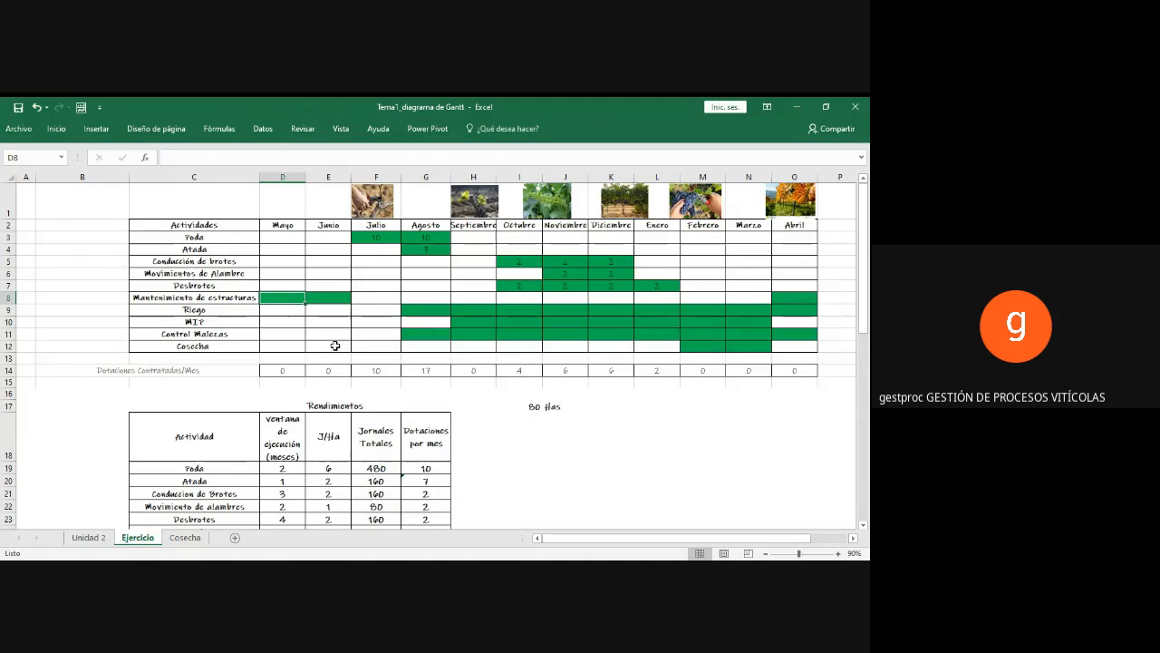
pyautogui.scroll(-1, 268, 492)
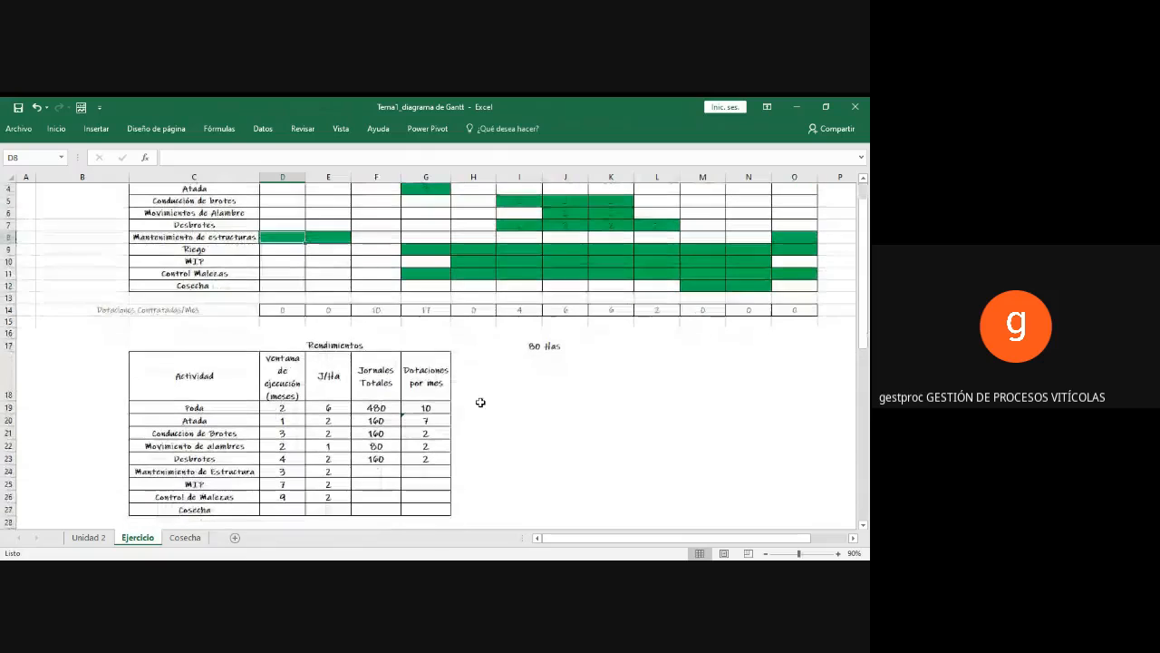
pyautogui.click(361, 472)
pyautogui.write('=')
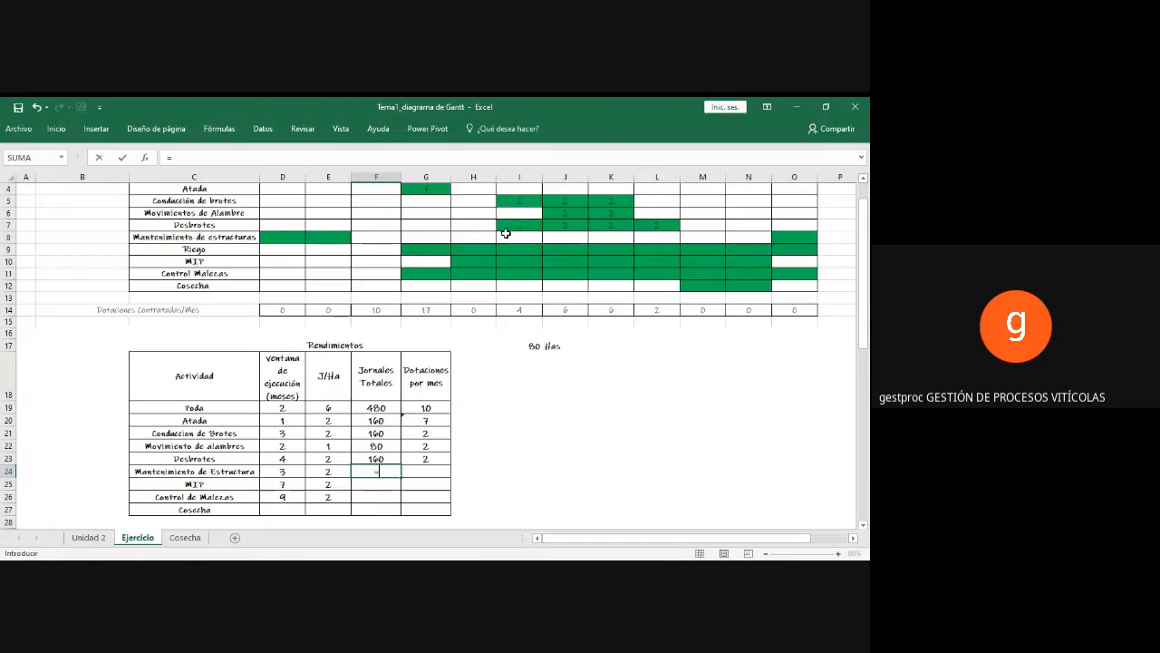
pyautogui.scroll(1, 730, 242)
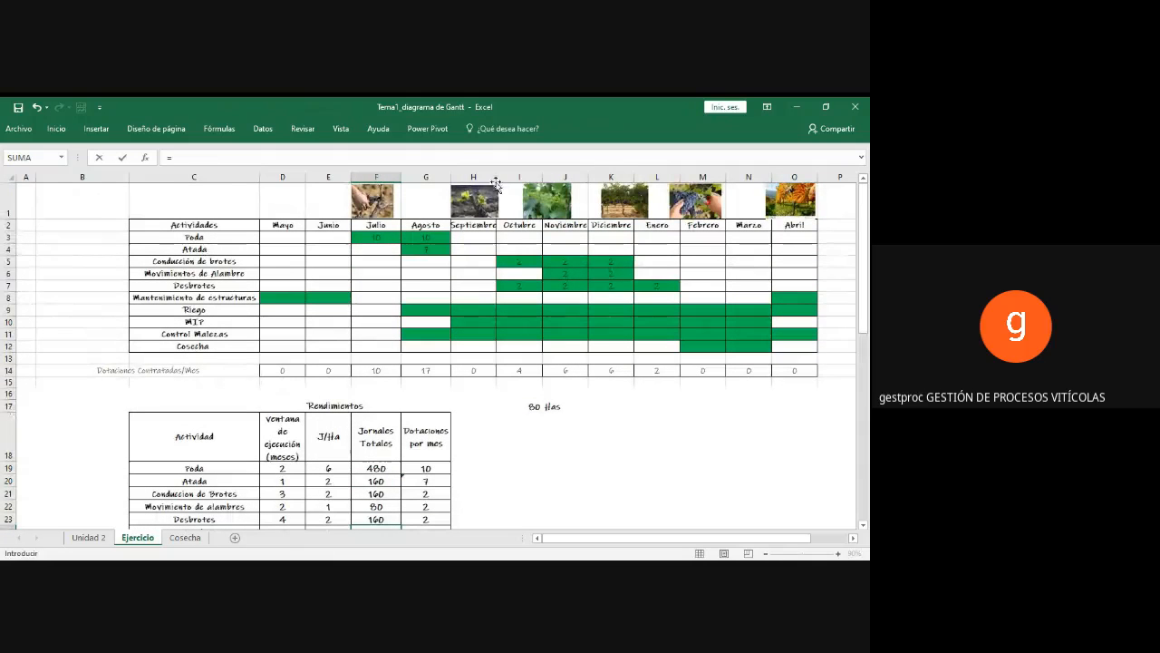
pyautogui.scroll(-1, 487, 323)
pyautogui.scroll(-2, 490, 329)
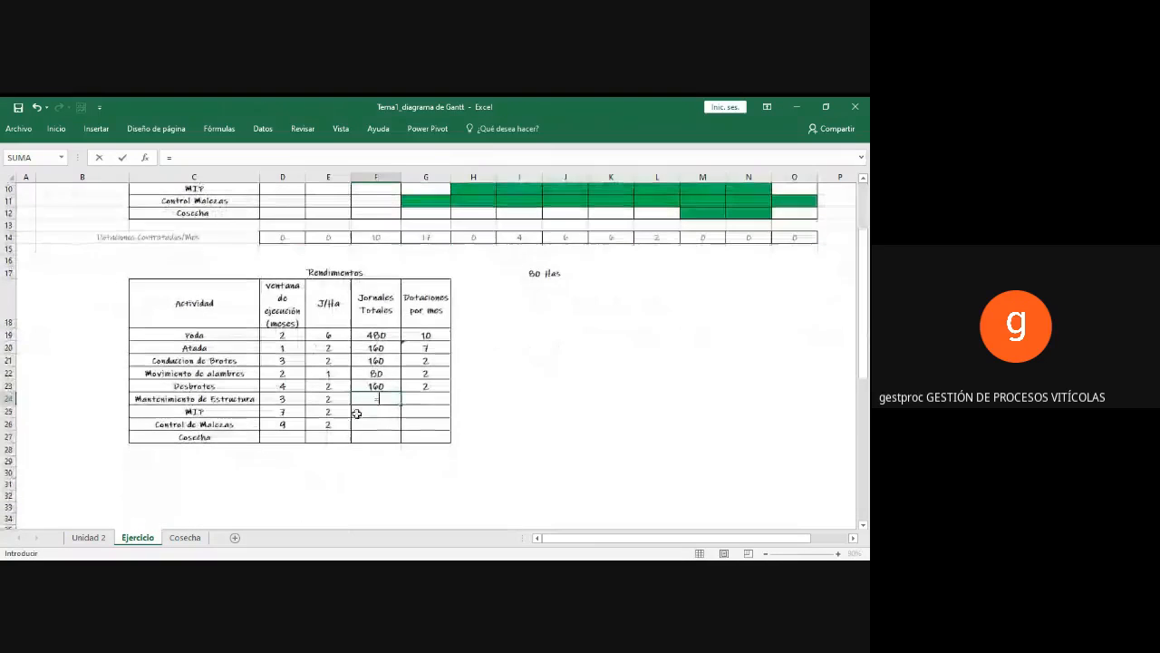
pyautogui.click(338, 400)
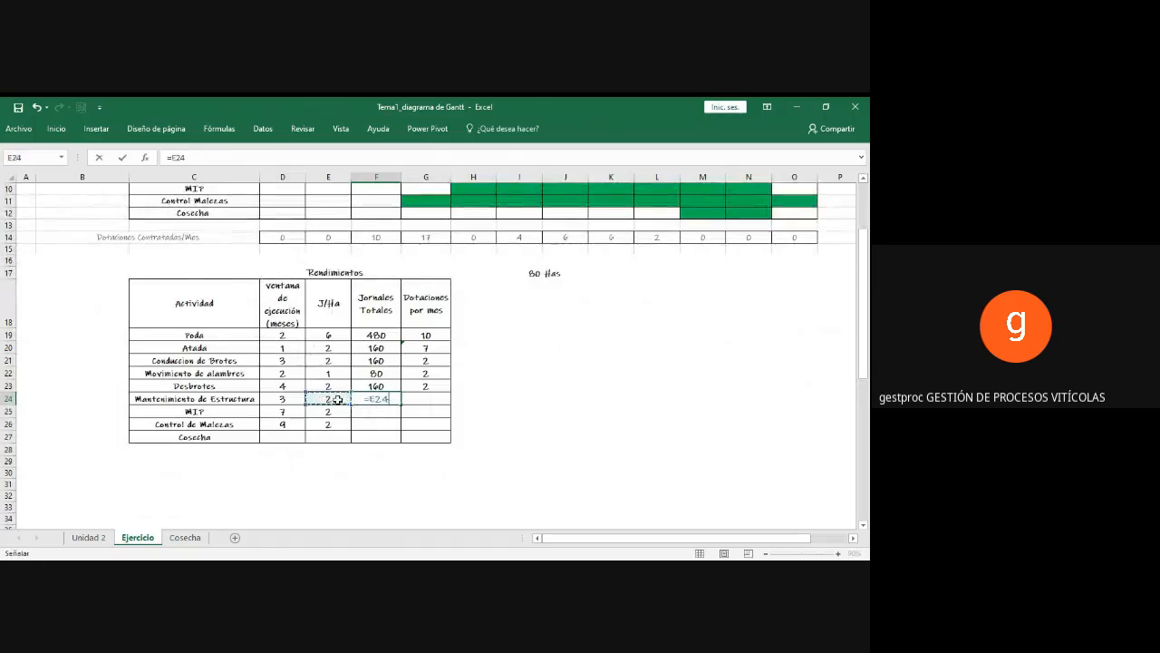
pyautogui.write('*')
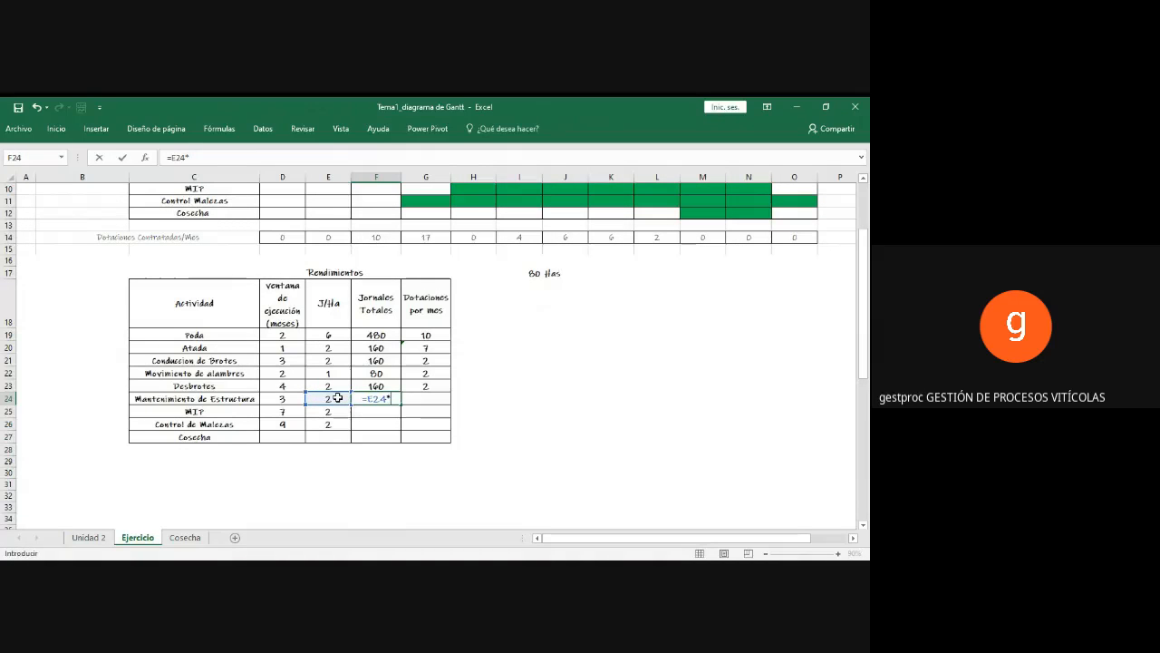
pyautogui.click(535, 273)
pyautogui.press('Return')
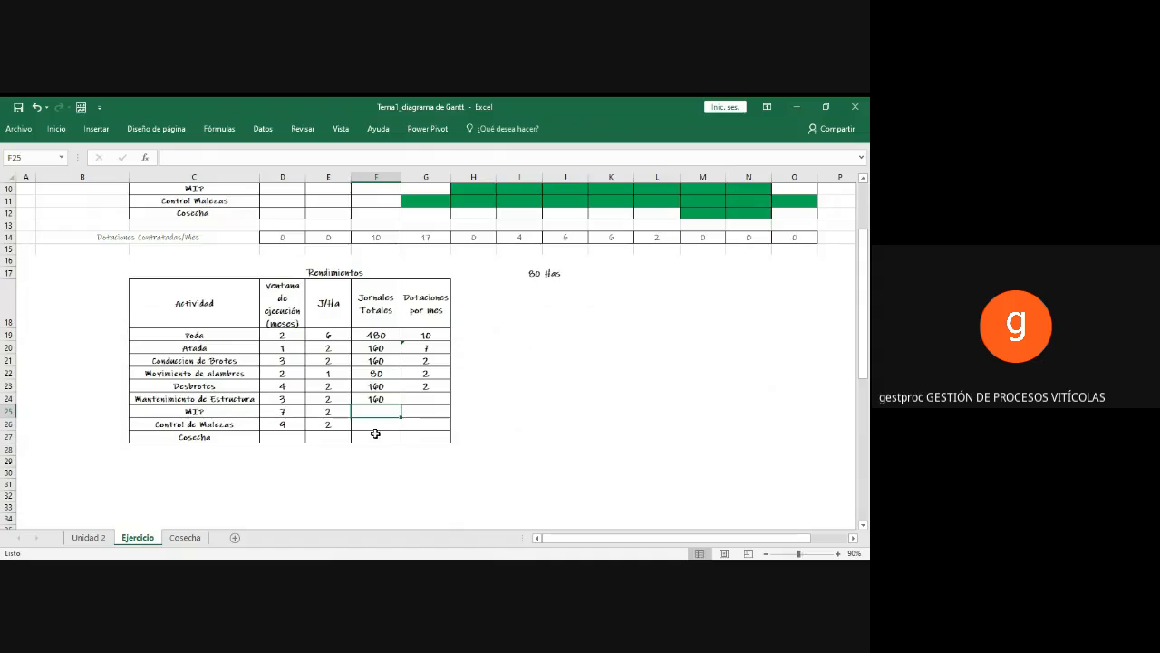
# Step: Calculate the Dotaciones por mes for Mantenimiento de Estructura in G24 with the formula =F24/(24*D24)
pyautogui.click(429, 398)
pyautogui.write('=')
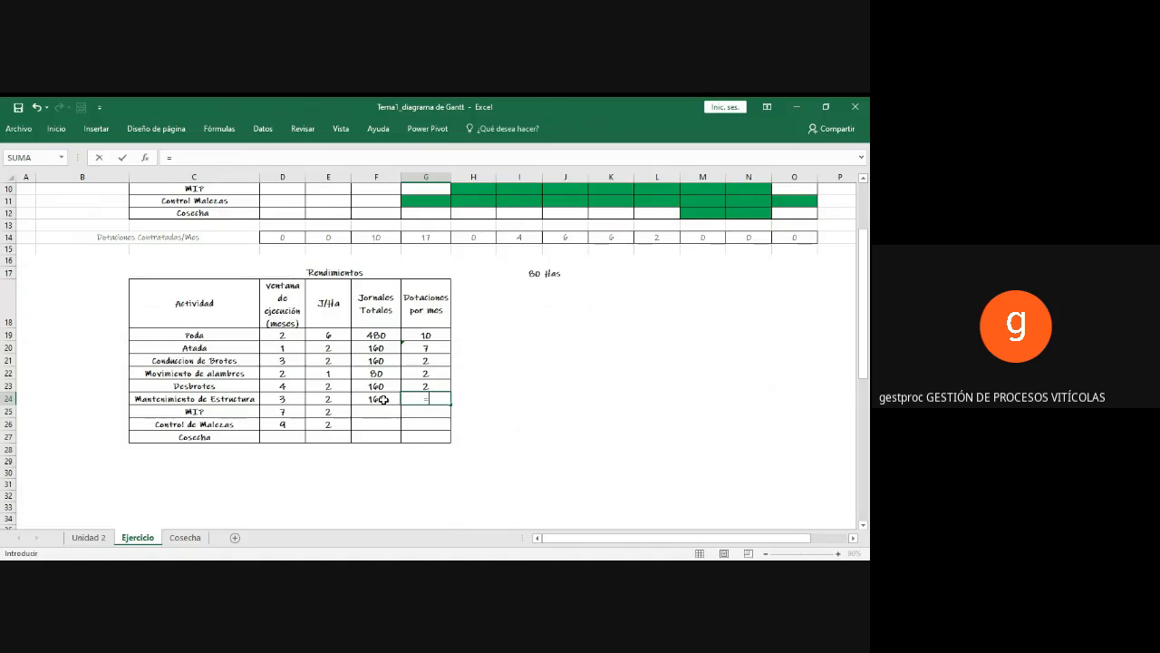
pyautogui.click(384, 400)
pyautogui.write('/')
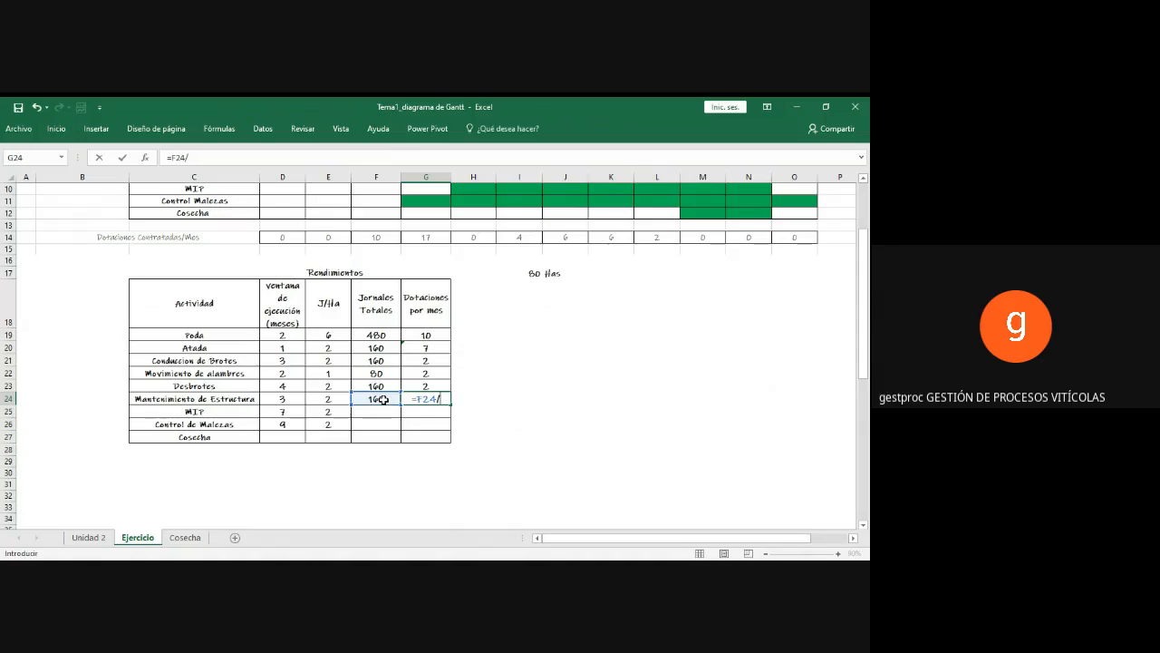
pyautogui.write('(')
pyautogui.write('24*')
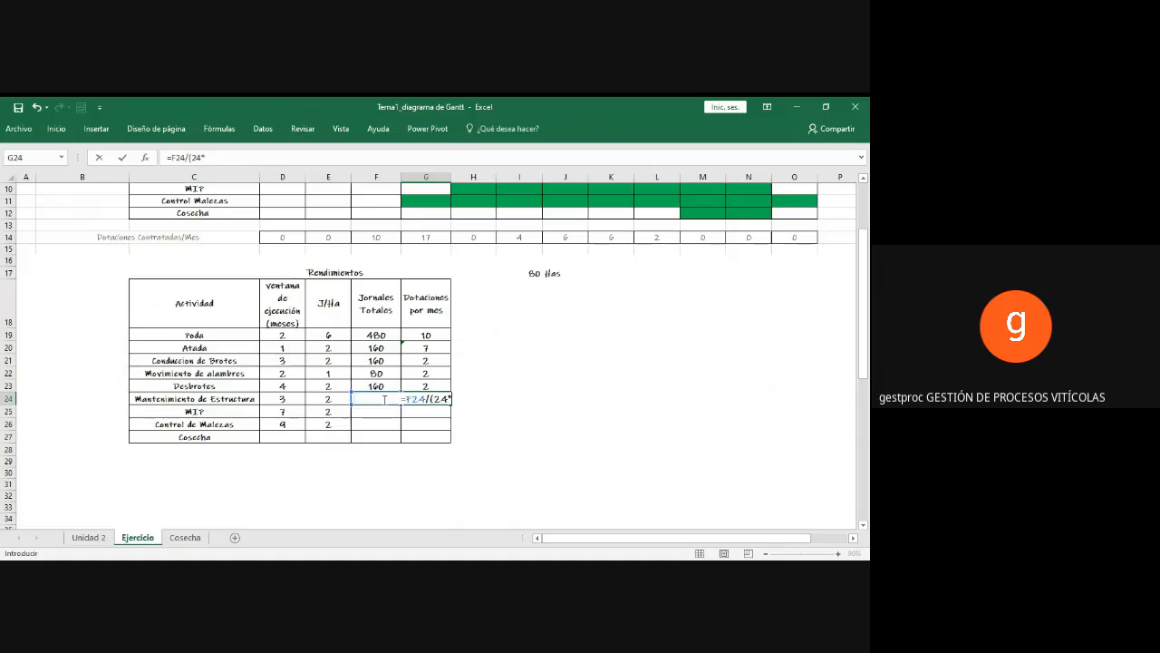
pyautogui.click(282, 396)
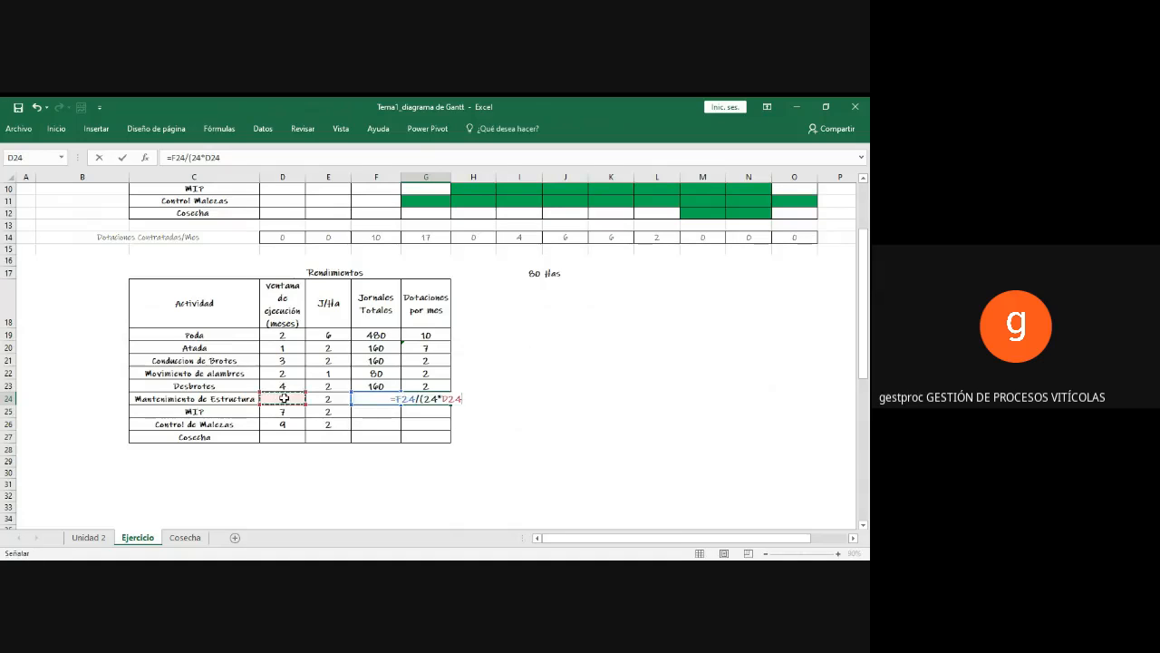
pyautogui.write(')')
pyautogui.press('Return')
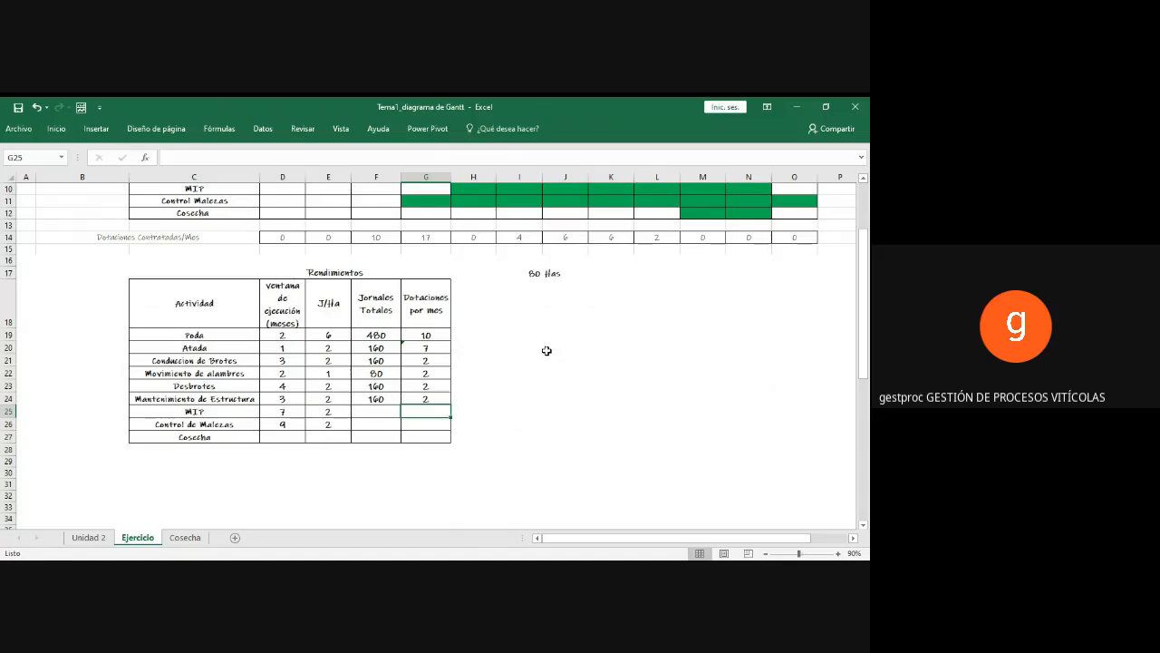
# Step: Enter 2 in the Mayo, Junio and Abril cells of the Mantenimiento de estructuras row in the Gantt chart
pyautogui.scroll(2, 546, 351)
pyautogui.click(286, 240)
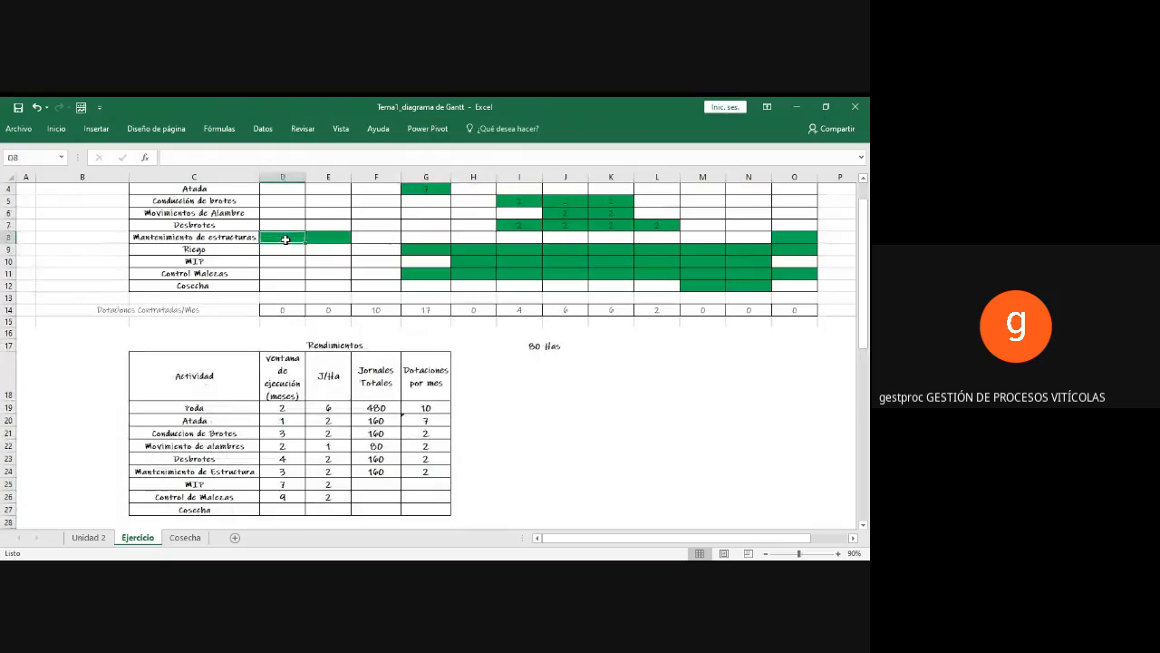
pyautogui.write('2')
pyautogui.press('Right')
pyautogui.write('2')
pyautogui.press('Right')
pyautogui.press('Right')
pyautogui.press('Right')
pyautogui.press('Right')
pyautogui.press('Right')
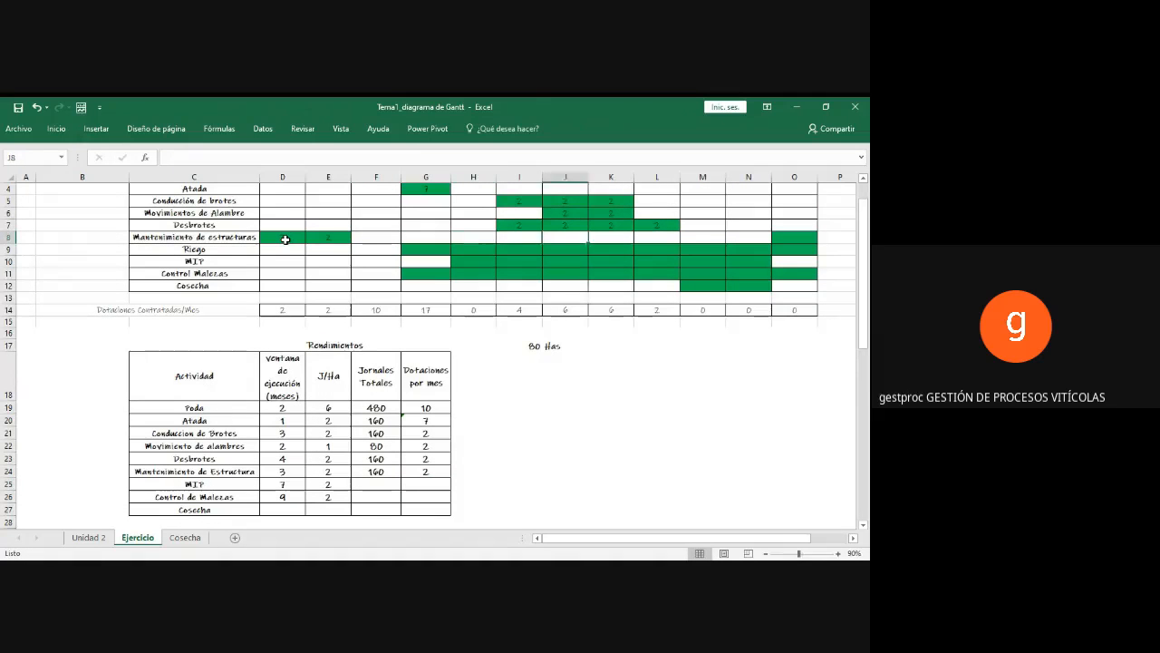
pyautogui.press('Right')
pyautogui.press('Right')
pyautogui.press('Right')
pyautogui.press('Right')
pyautogui.press('Right')
pyautogui.write('2')
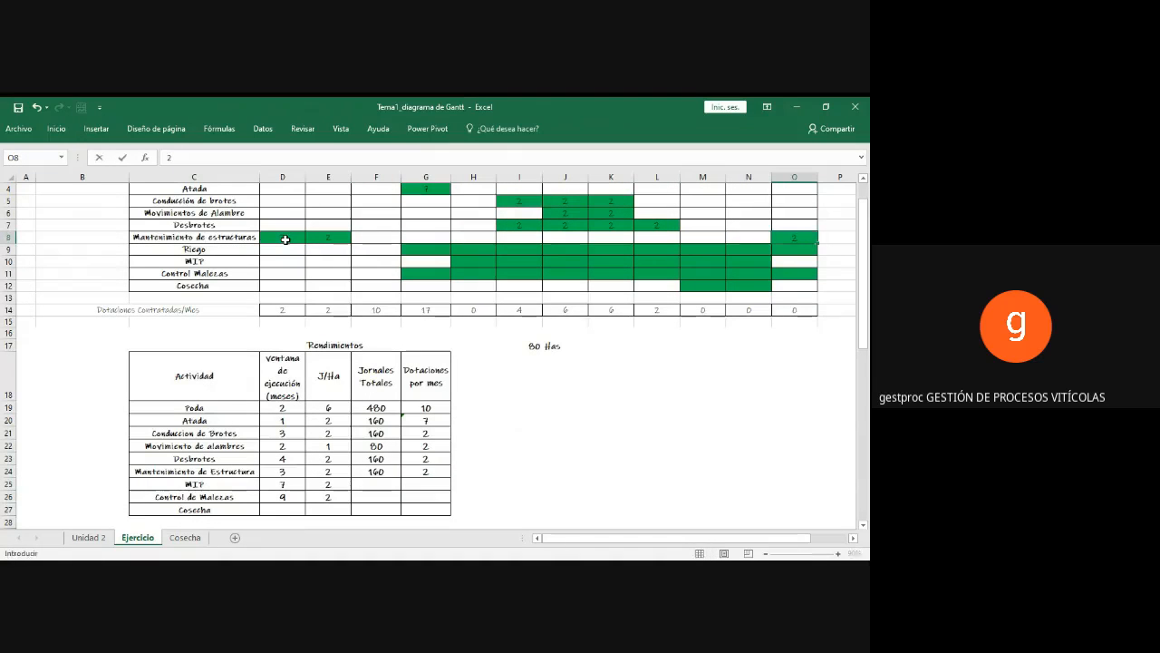
pyautogui.scroll(1, 385, 272)
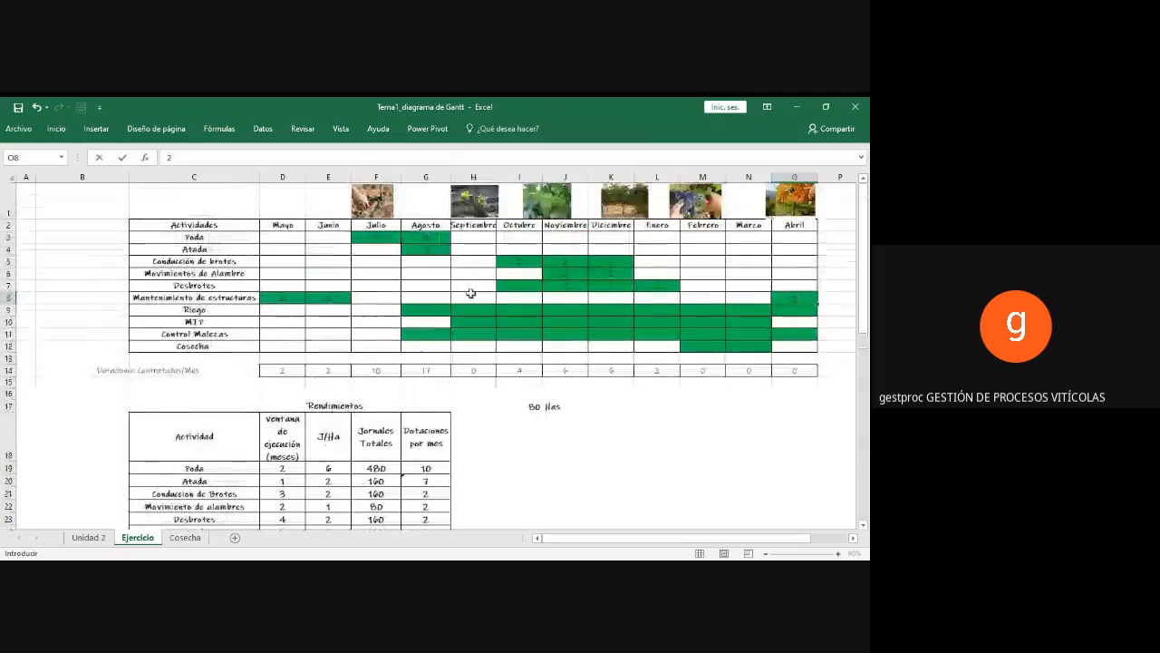
pyautogui.click(432, 309)
# Step: Calculate the Jornales Totales for MIP in F25 with the formula =E25*I17
pyautogui.scroll(-1, 432, 311)
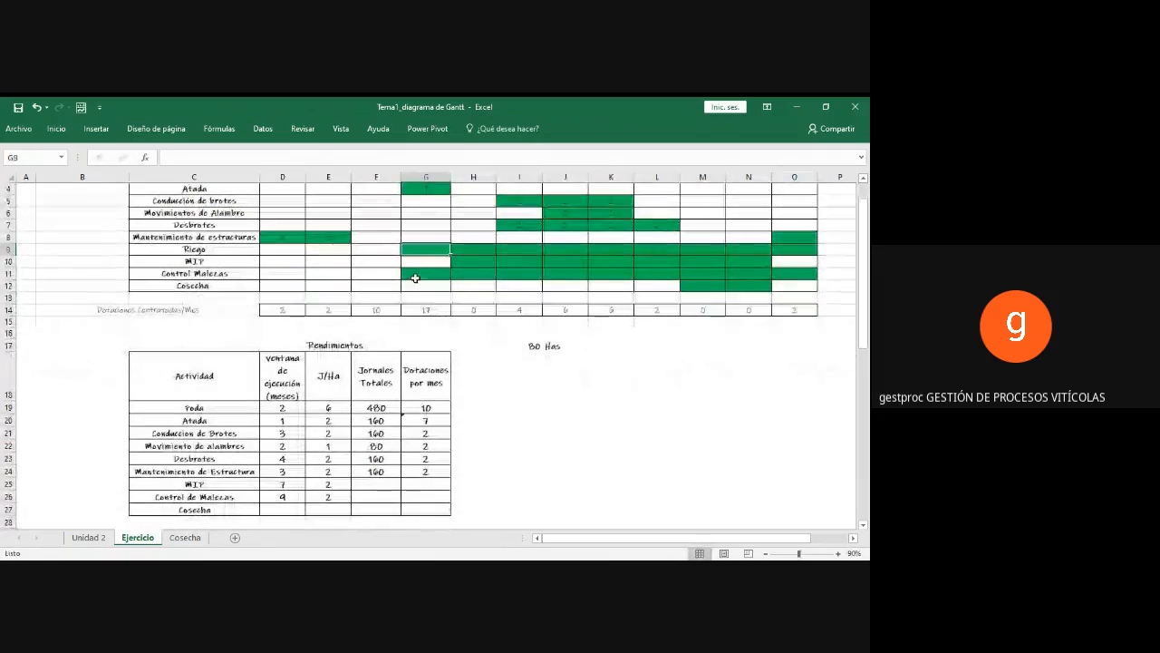
pyautogui.click(372, 487)
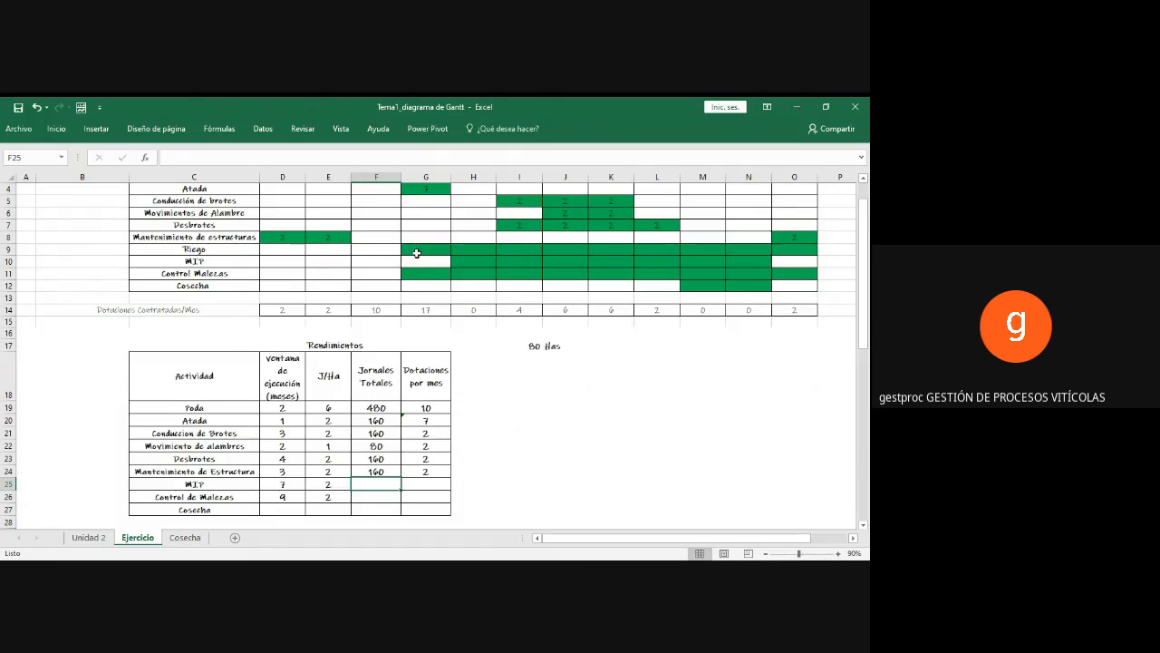
pyautogui.click(458, 262)
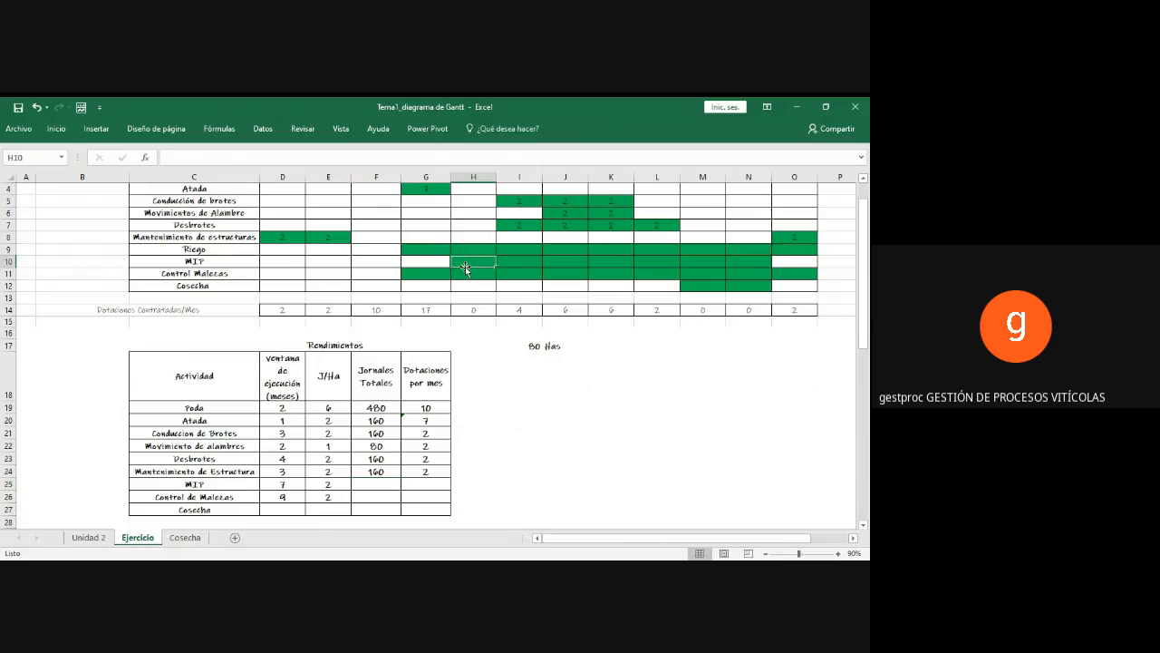
pyautogui.click(378, 482)
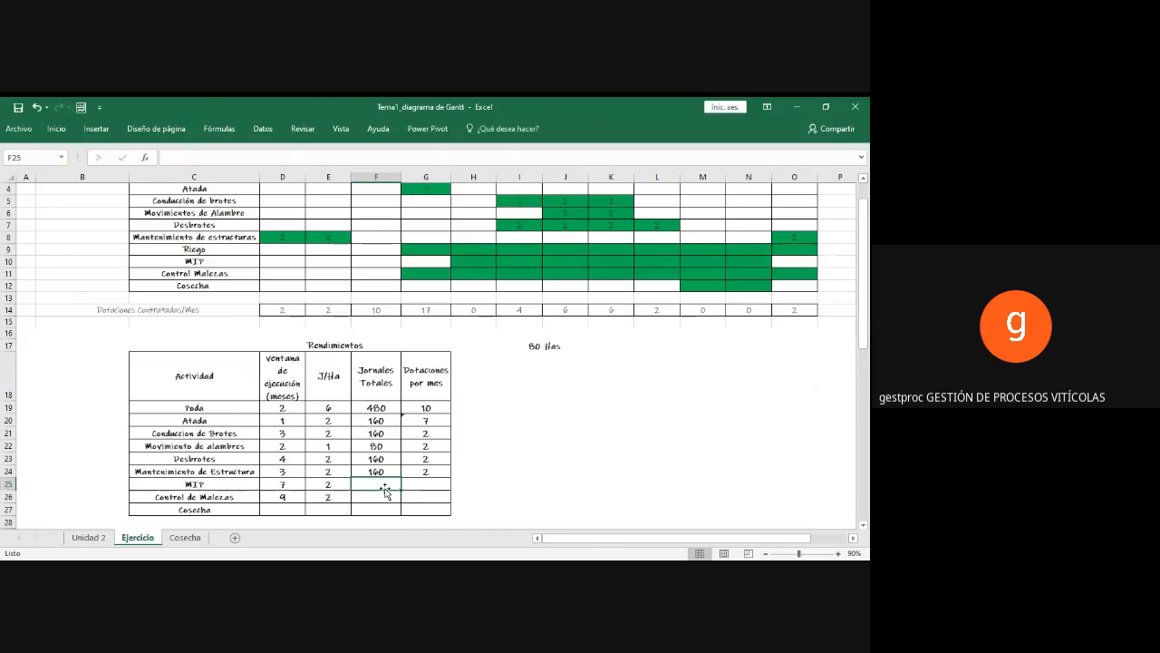
pyautogui.write('=')
pyautogui.click(331, 484)
pyautogui.write('*')
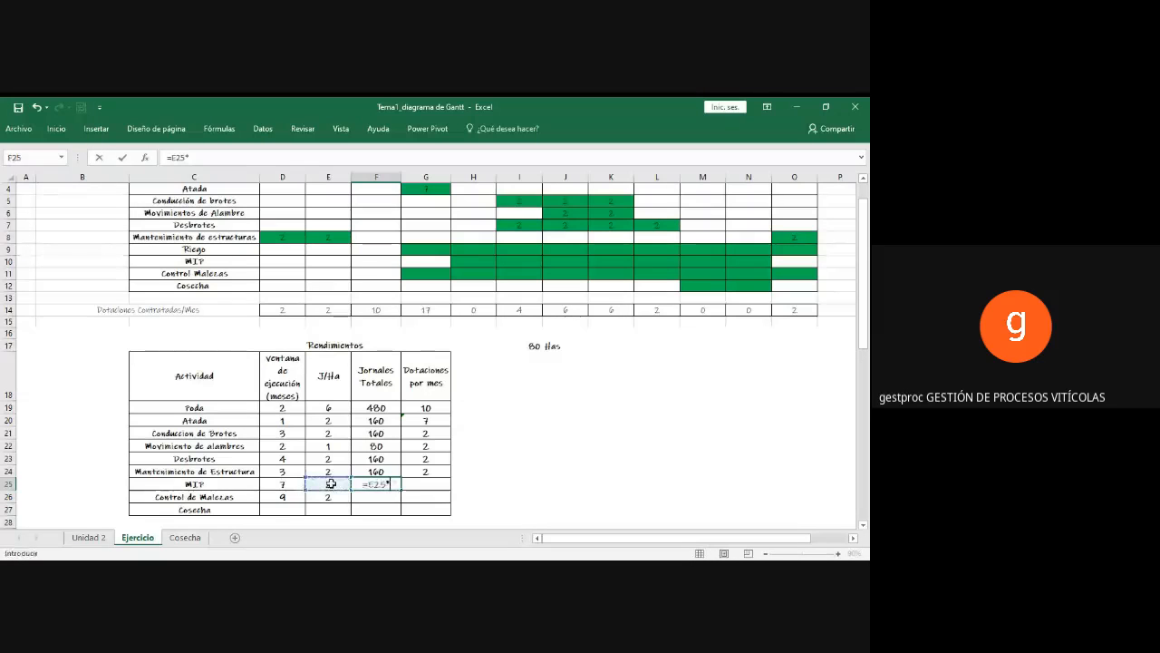
pyautogui.click(526, 346)
pyautogui.press('Return')
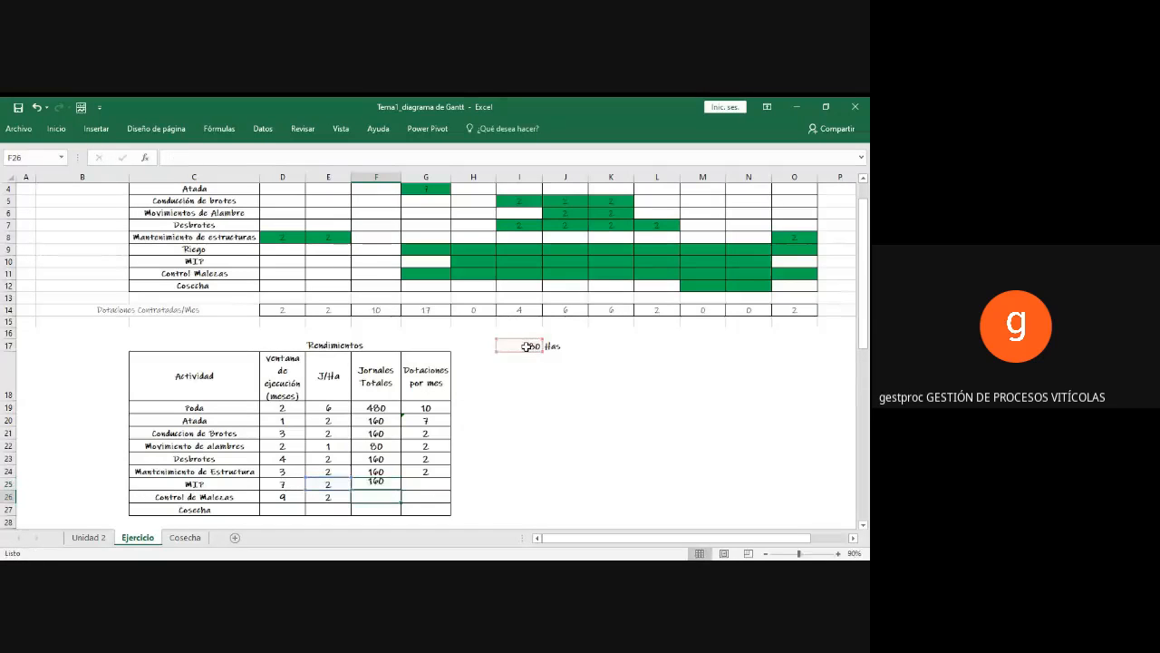
# Step: Calculate the Dotaciones por mes for MIP in G25 with the formula =F25/(24*D25)
pyautogui.click(434, 482)
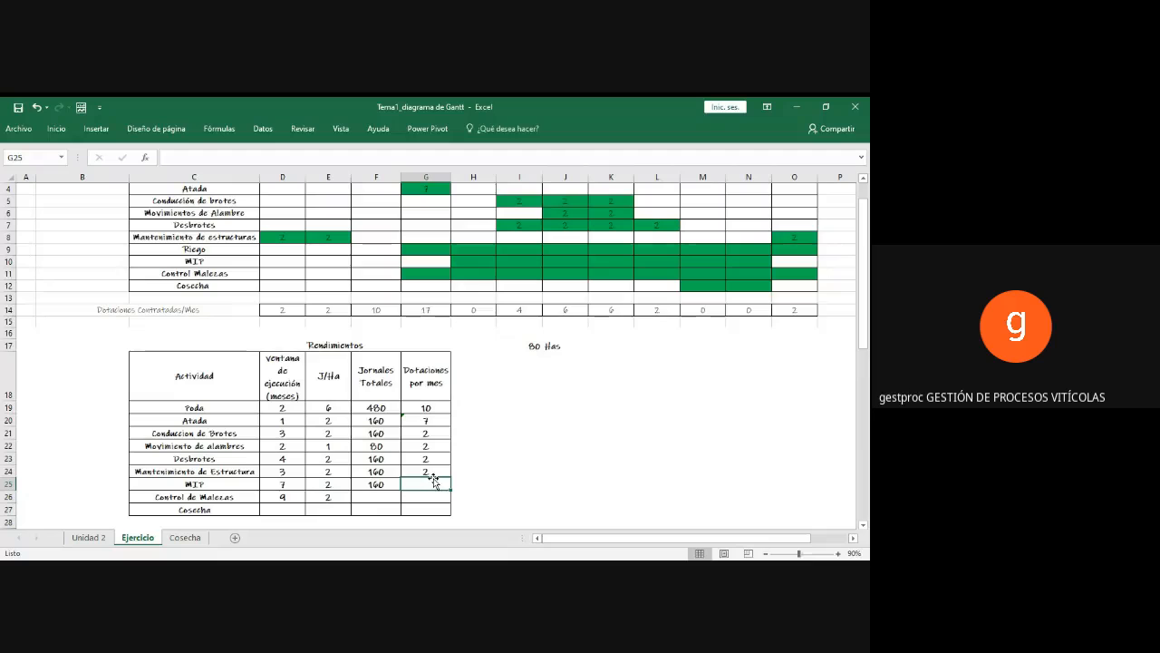
pyautogui.write('=')
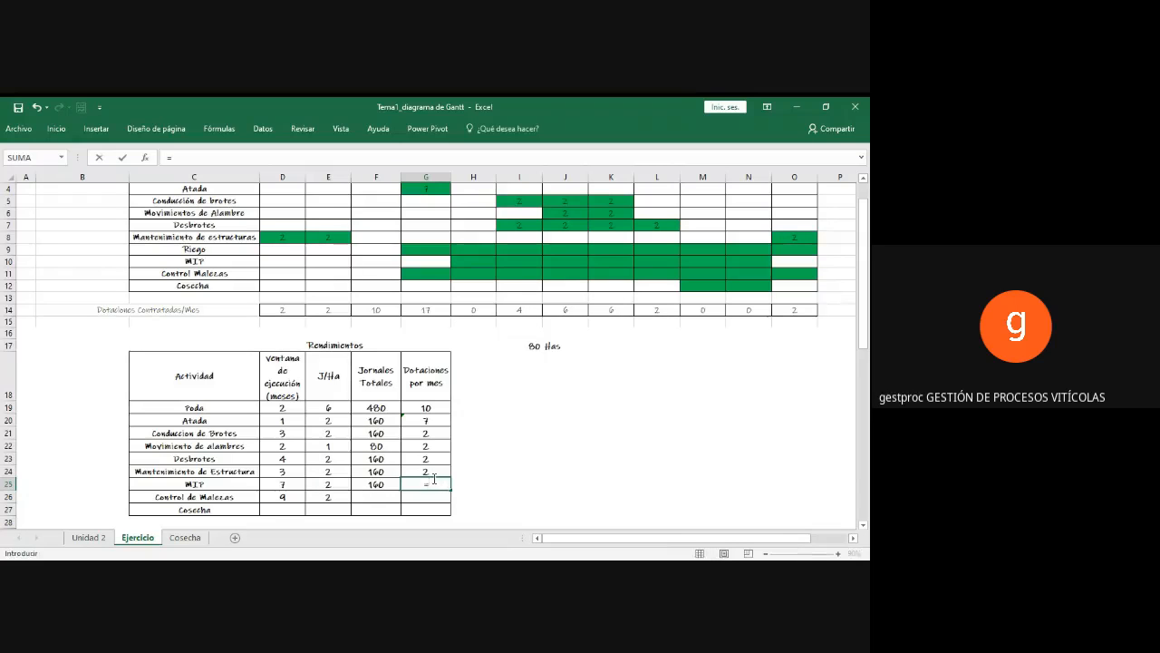
pyautogui.click(365, 485)
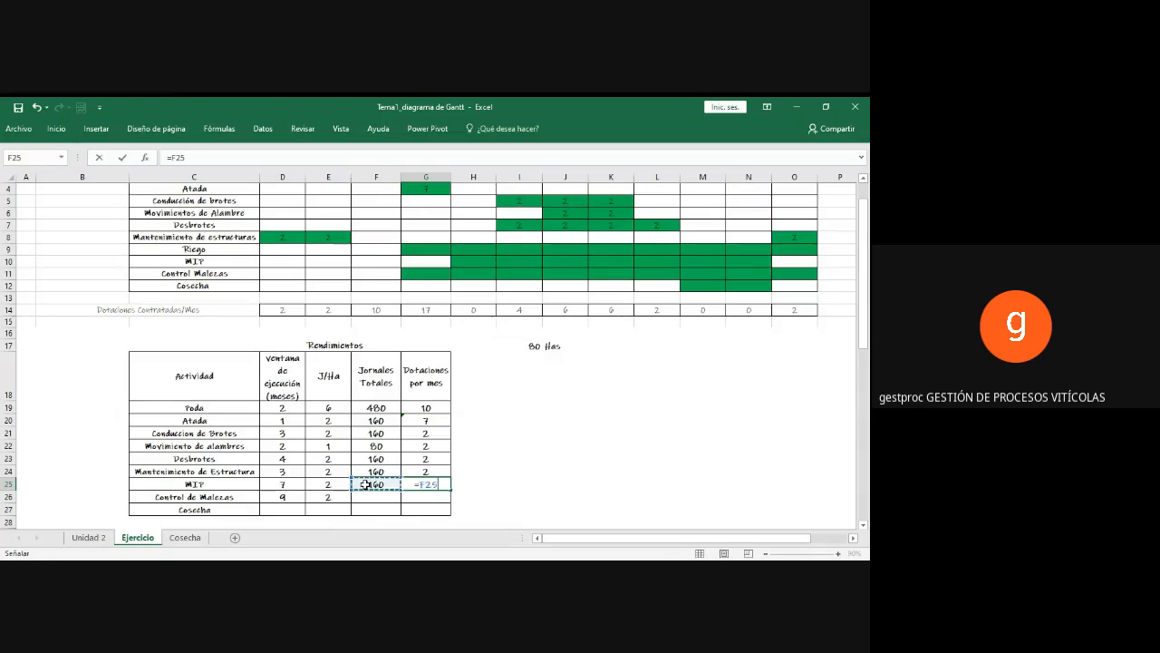
pyautogui.write('/(')
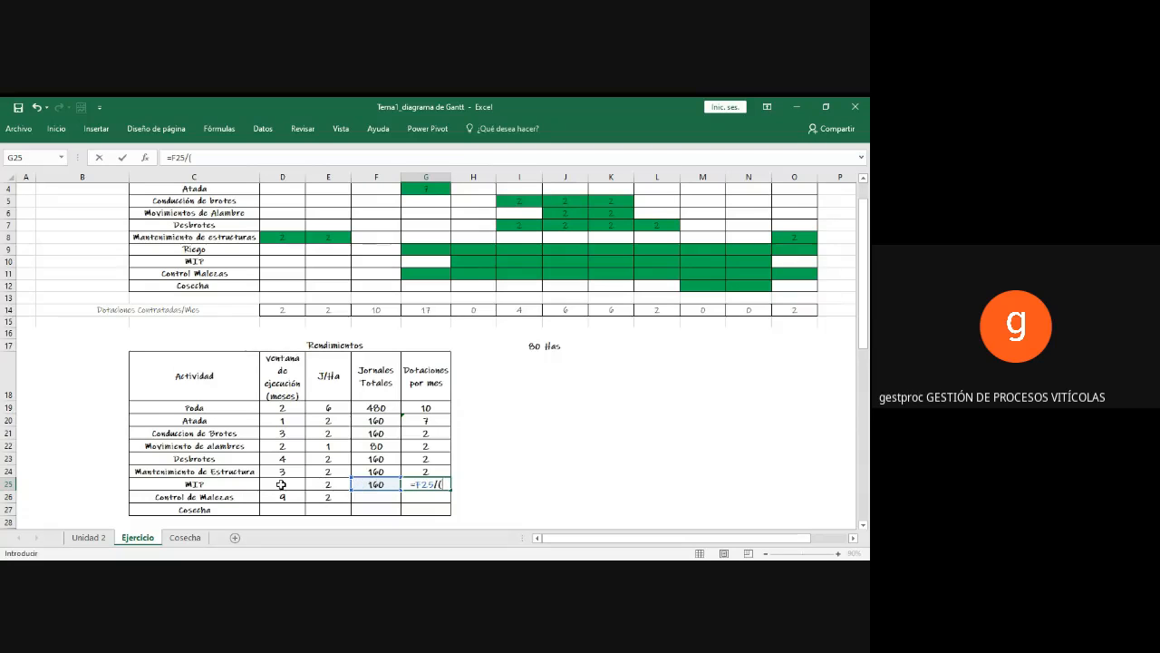
pyautogui.write('24*')
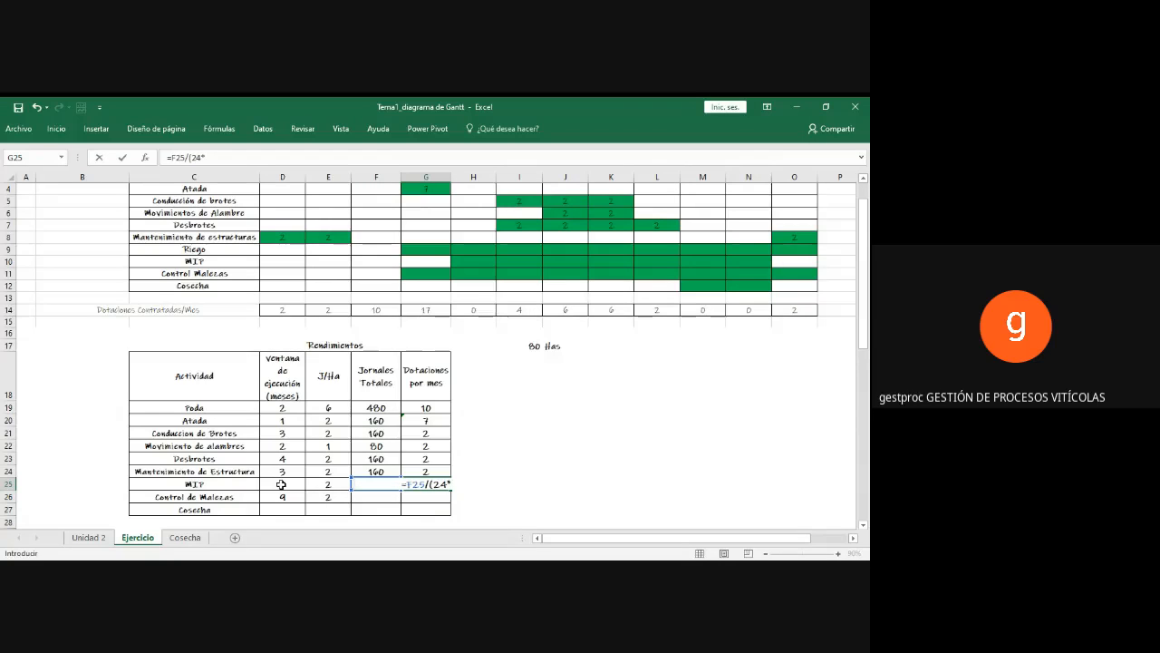
pyautogui.click(281, 485)
pyautogui.write(')')
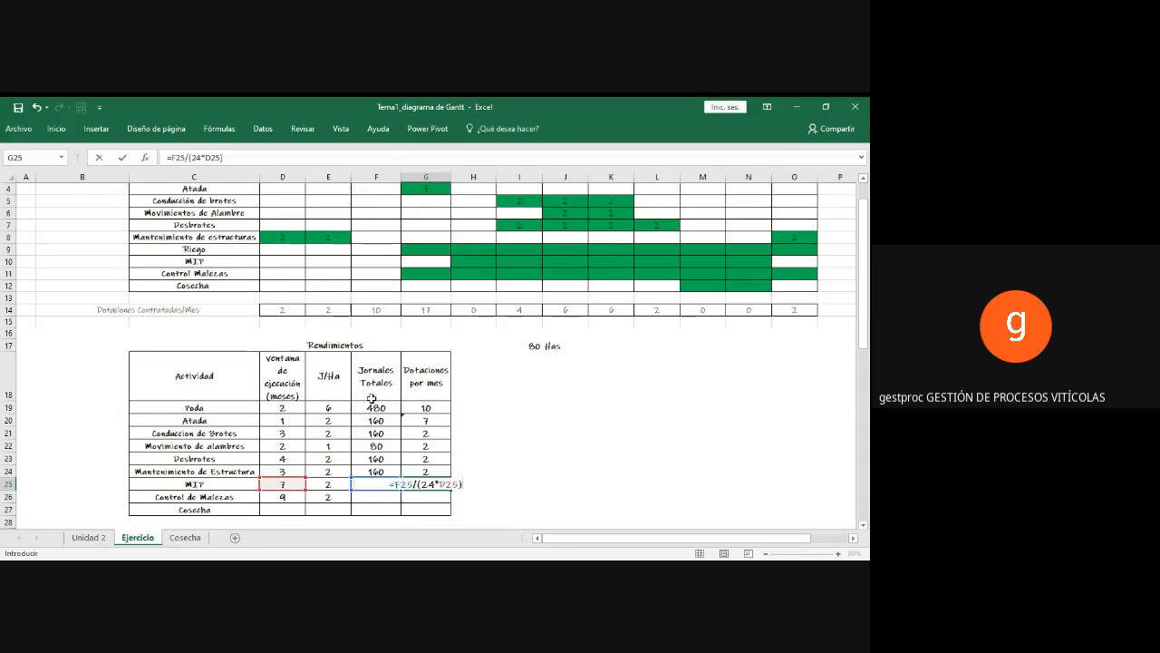
pyautogui.press('Return')
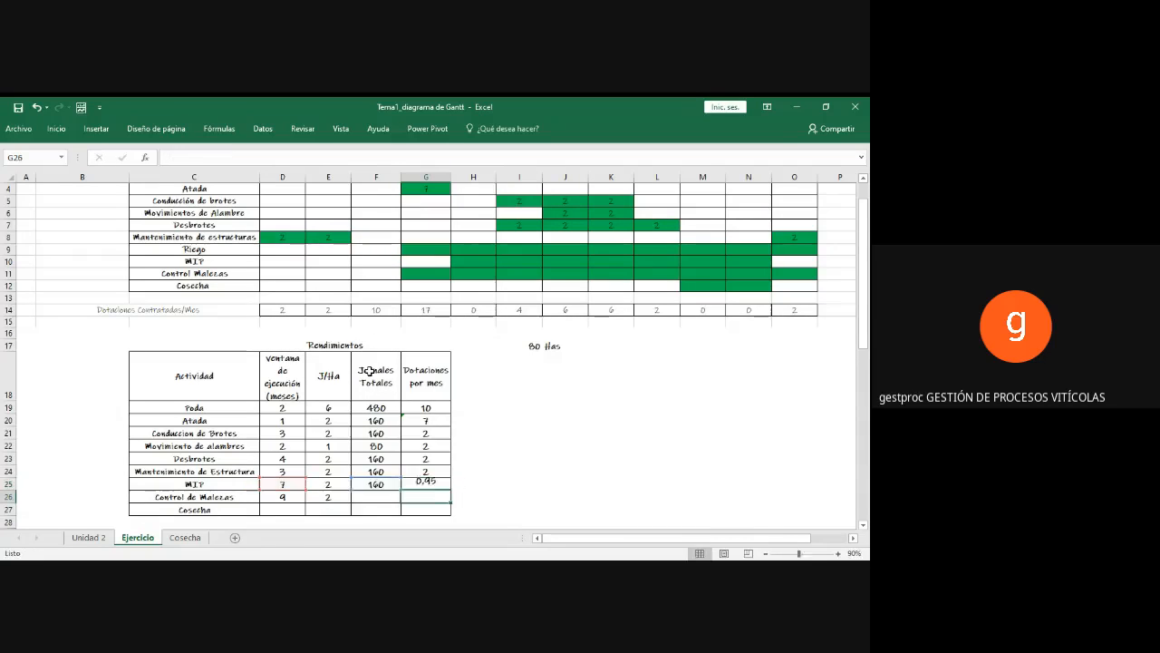
# Step: Enter 1 in each cell from Septiembre to Marzo of the MIP row in the Gantt chart
pyautogui.click(428, 484)
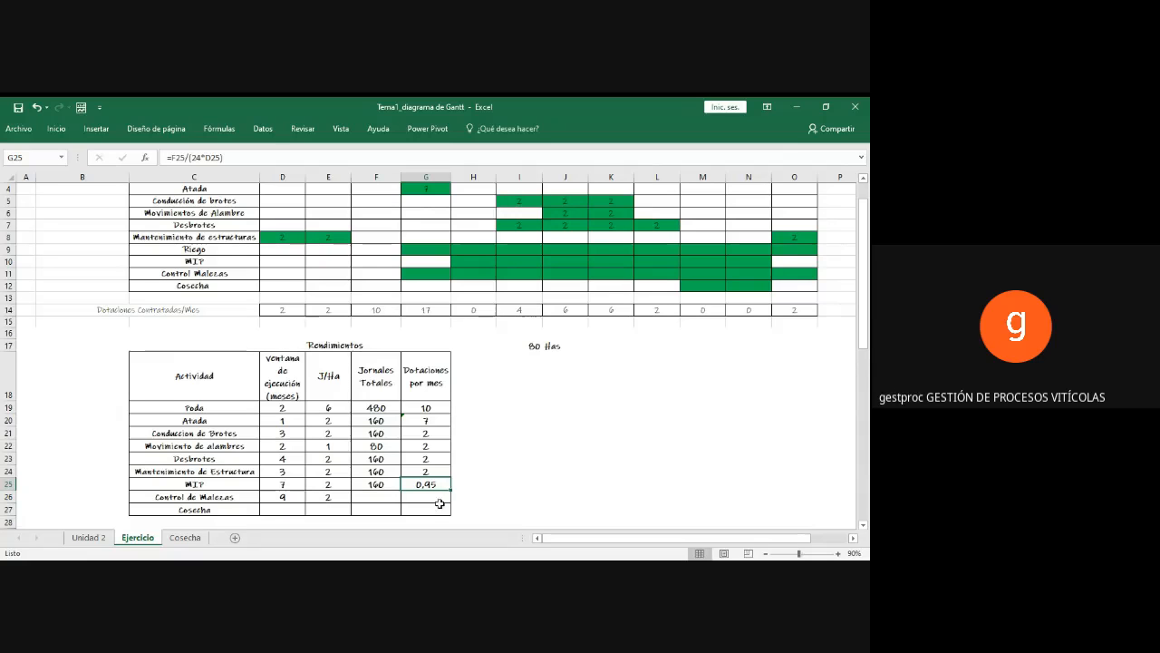
pyautogui.scroll(1, 462, 487)
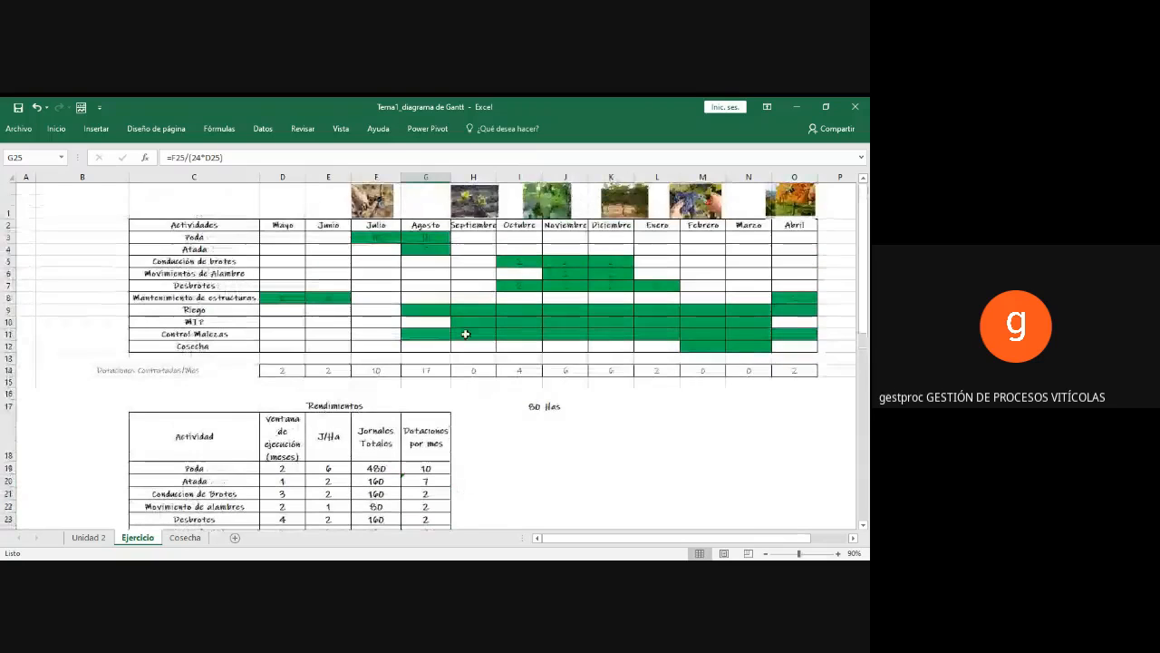
pyautogui.click(474, 319)
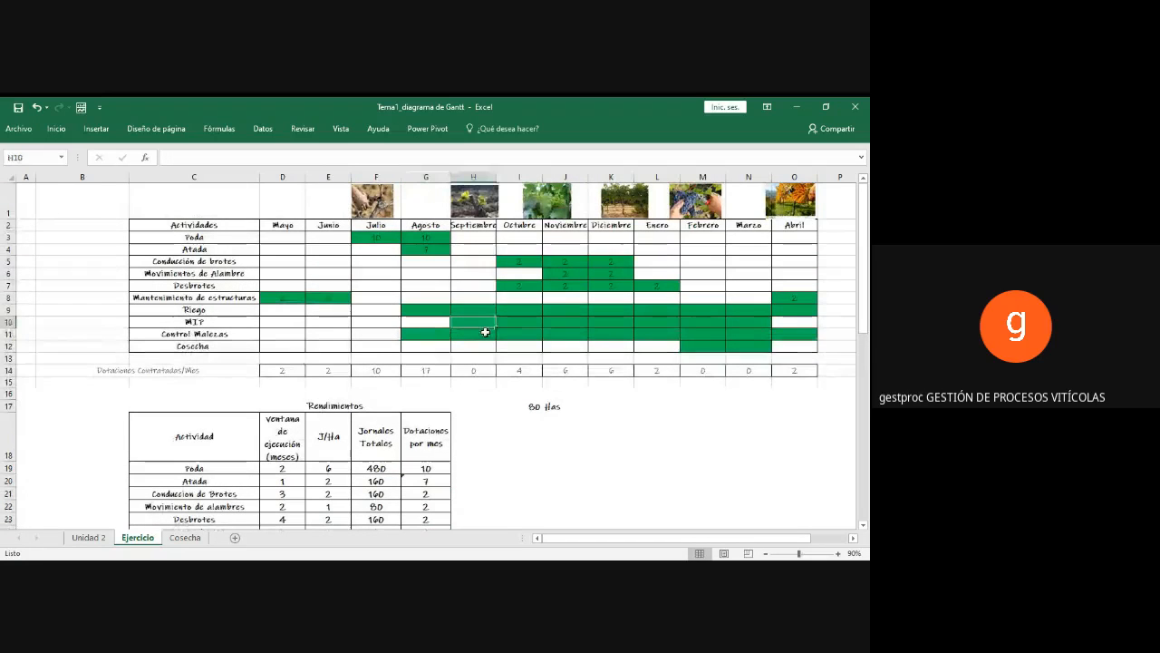
pyautogui.write('1')
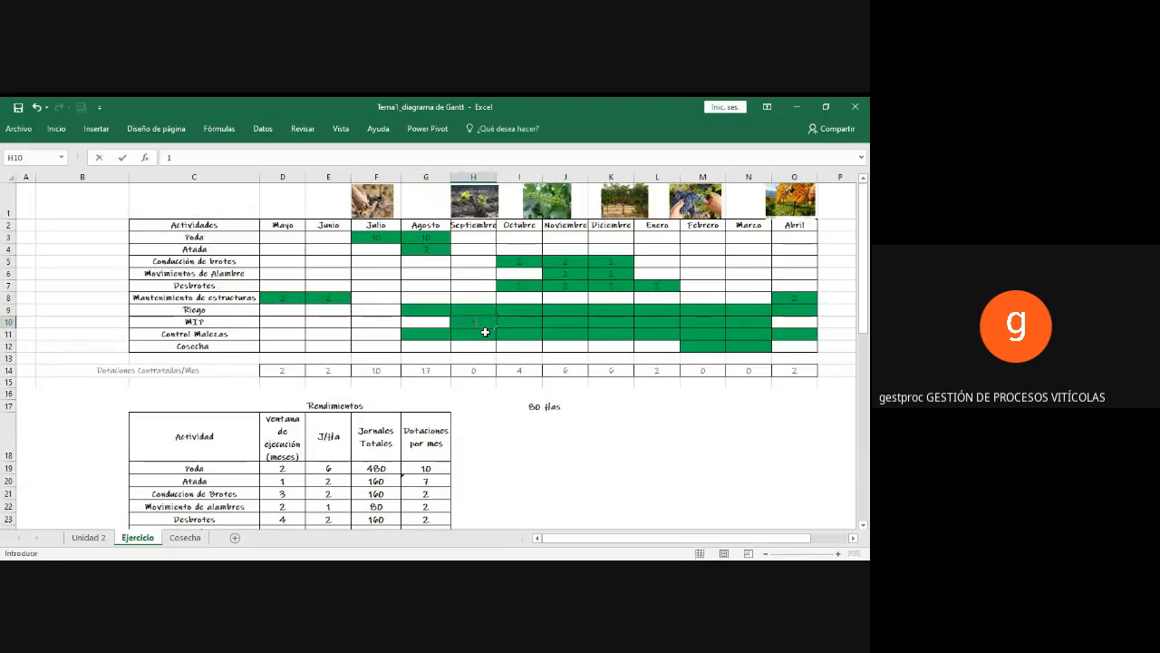
pyautogui.press('Tab')
pyautogui.write('1')
pyautogui.press('Tab')
pyautogui.write('1')
pyautogui.press('Tab')
pyautogui.write('1')
pyautogui.press('Tab')
pyautogui.write('1')
pyautogui.press('Tab')
pyautogui.write('1')
pyautogui.press('Tab')
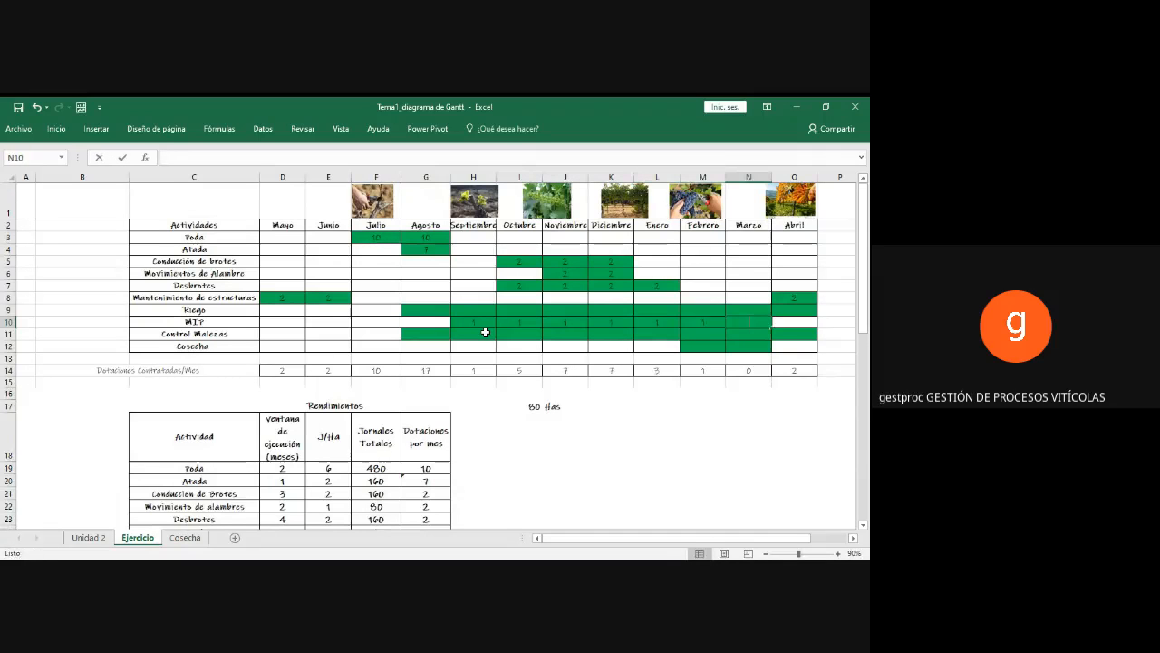
pyautogui.write('1')
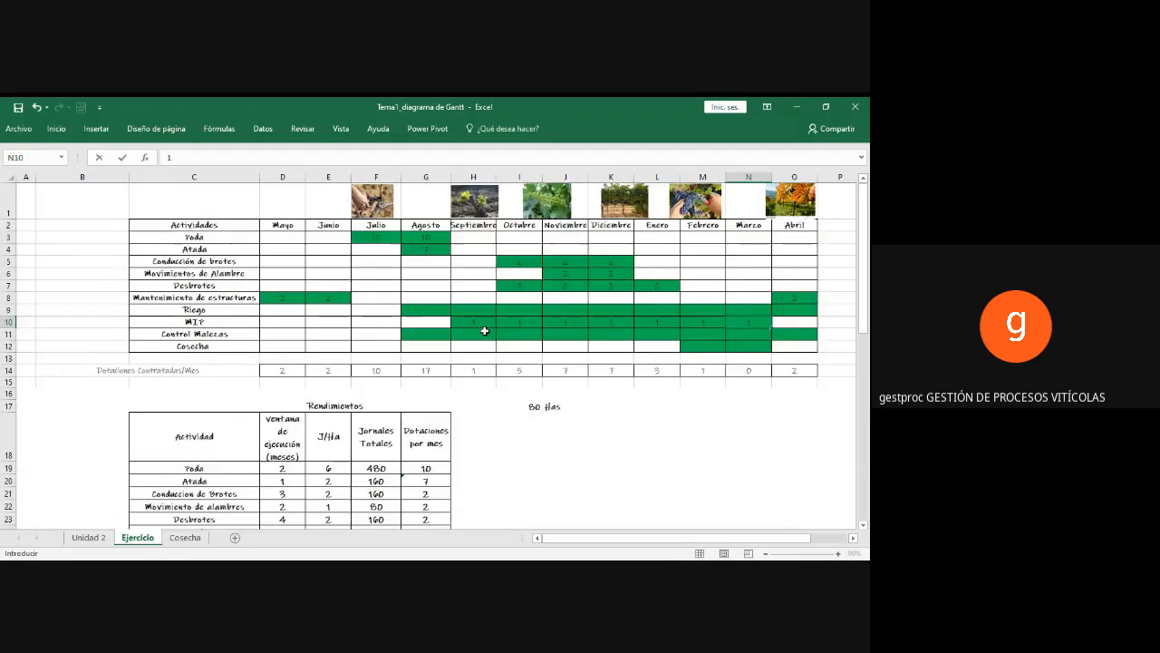
# Step: Reduce the number format of the MIP Dotaciones por mes cell G25 to zero decimal places
pyautogui.scroll(-2, 484, 331)
pyautogui.click(421, 450)
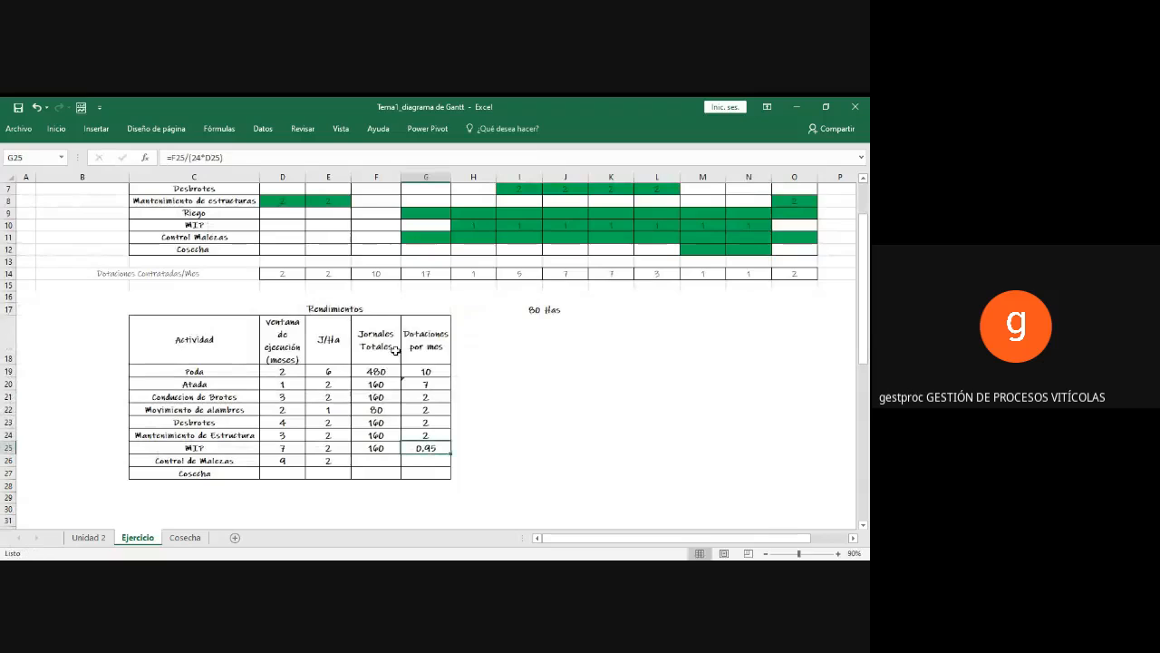
pyautogui.click(56, 129)
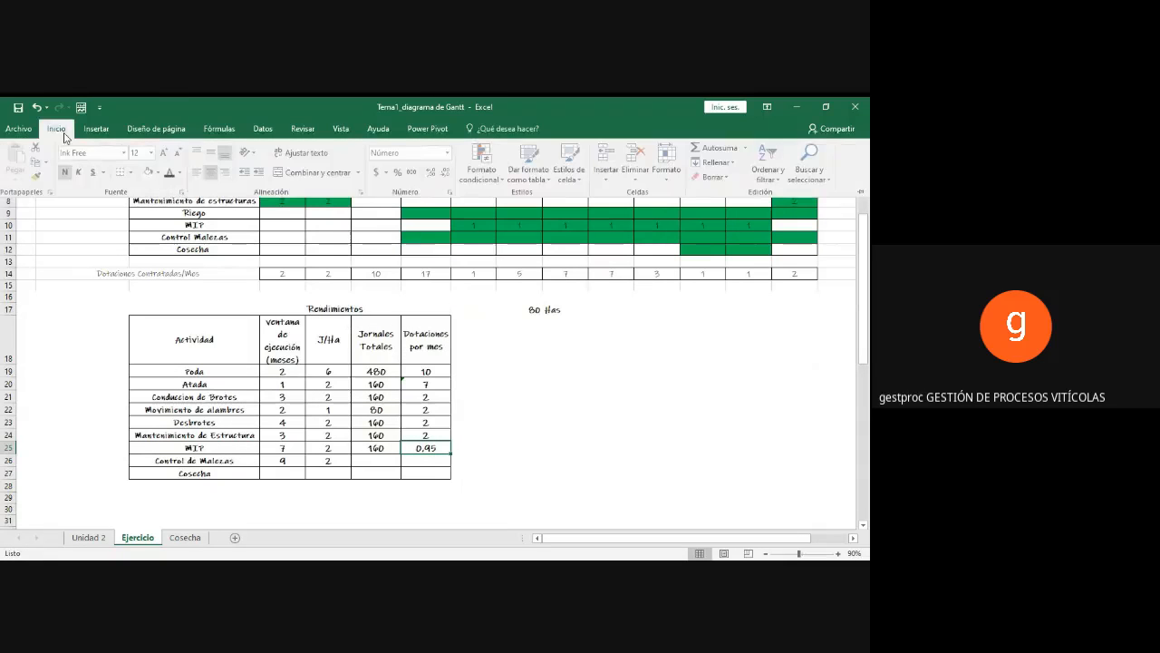
pyautogui.click(446, 172)
pyautogui.click(446, 173)
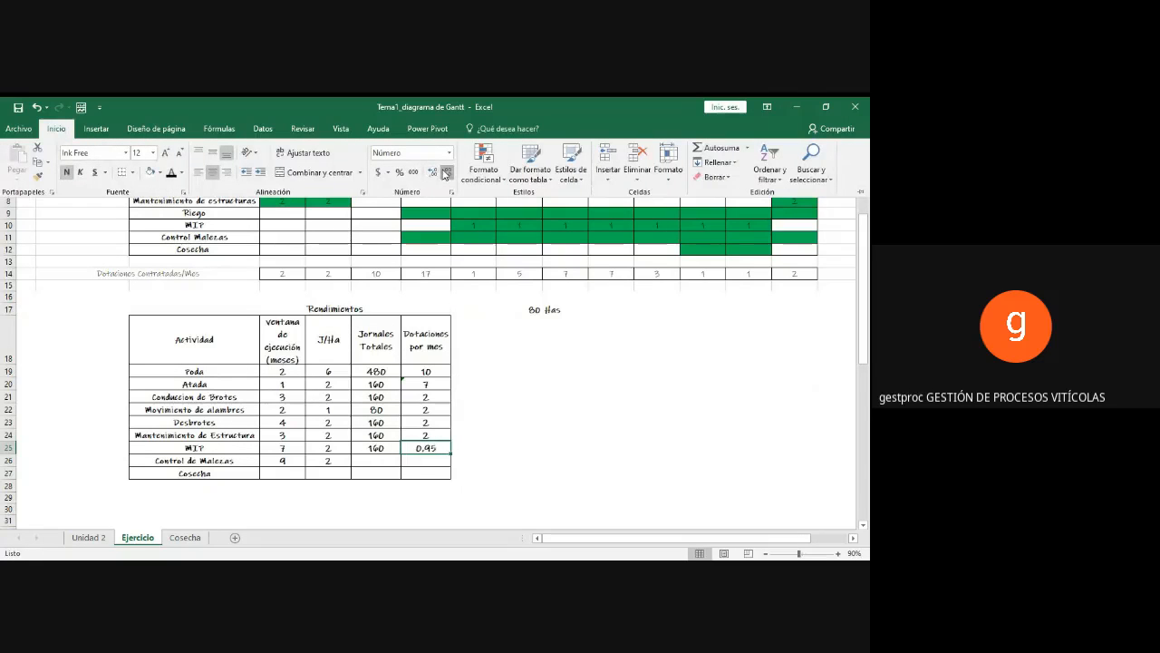
pyautogui.click(446, 172)
pyautogui.click(446, 173)
pyautogui.click(430, 457)
# Step: Enter the formula =E26*I17 in the Control de Malezas Dotaciones por mes cell G26
pyautogui.click(432, 461)
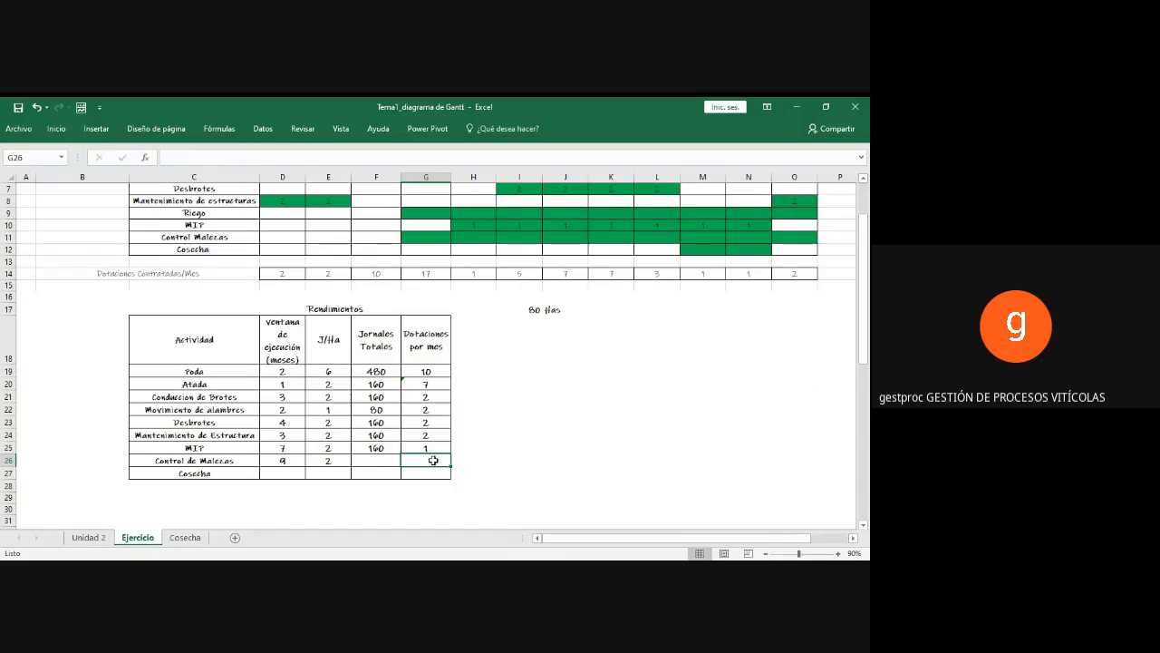
pyautogui.write('=')
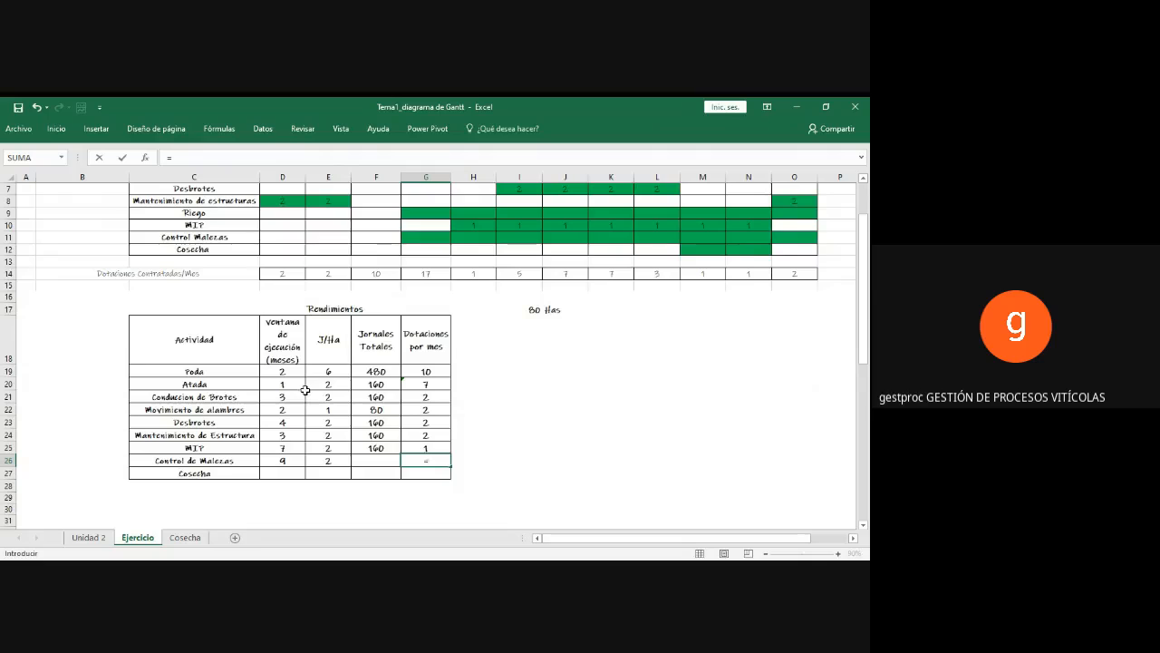
pyautogui.scroll(1, 304, 388)
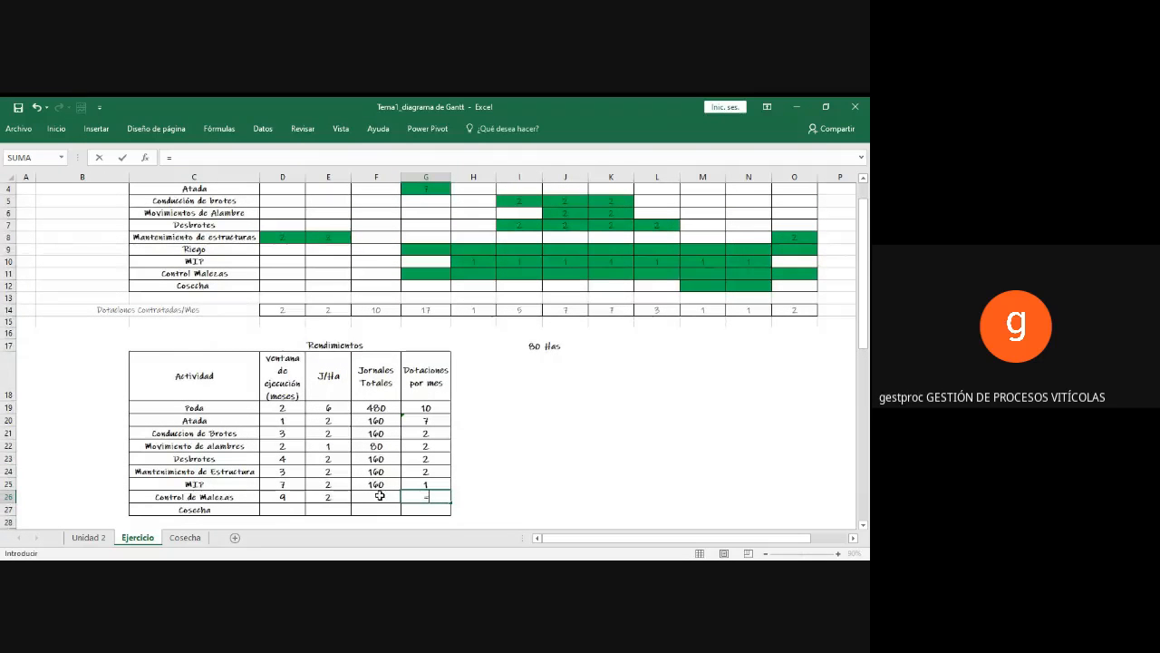
pyautogui.click(333, 497)
pyautogui.write('*')
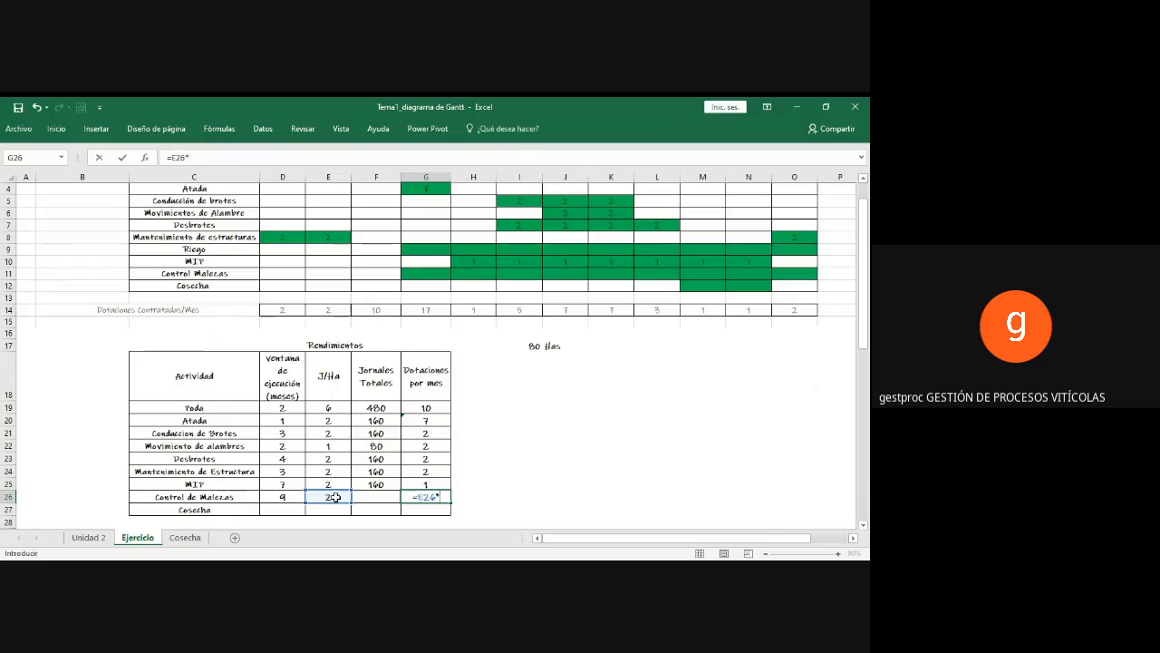
pyautogui.click(513, 345)
pyautogui.press('Return')
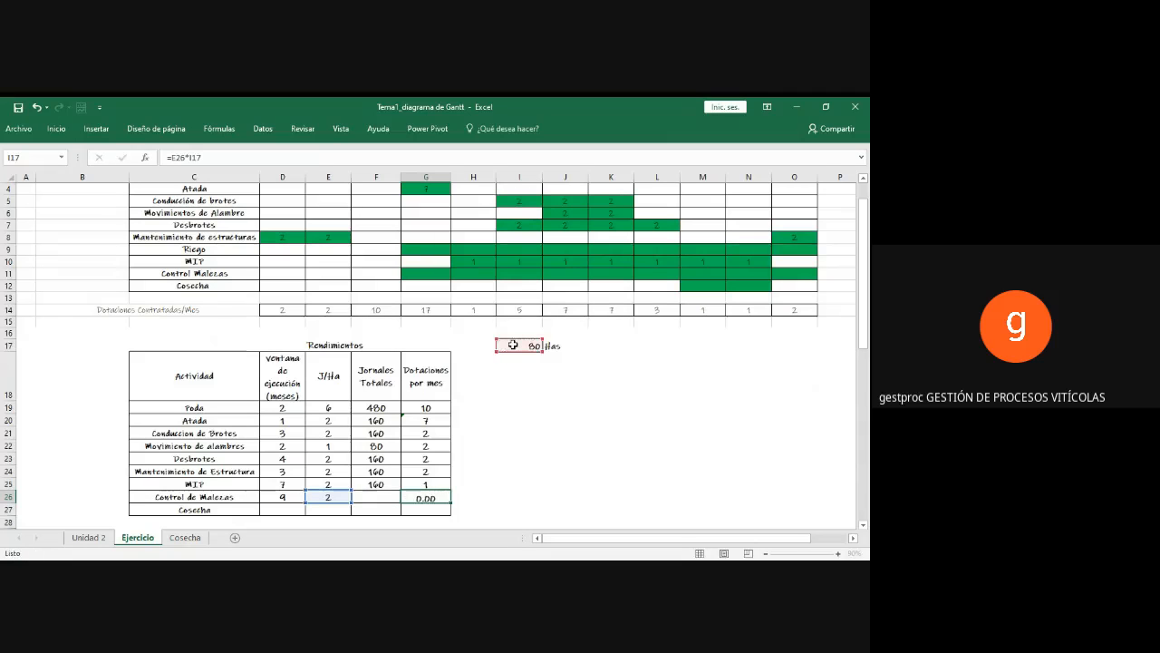
# Step: Calculate the Jornales Totales for Control de Malezas in F26 with the formula =E26*I17
pyautogui.click(367, 496)
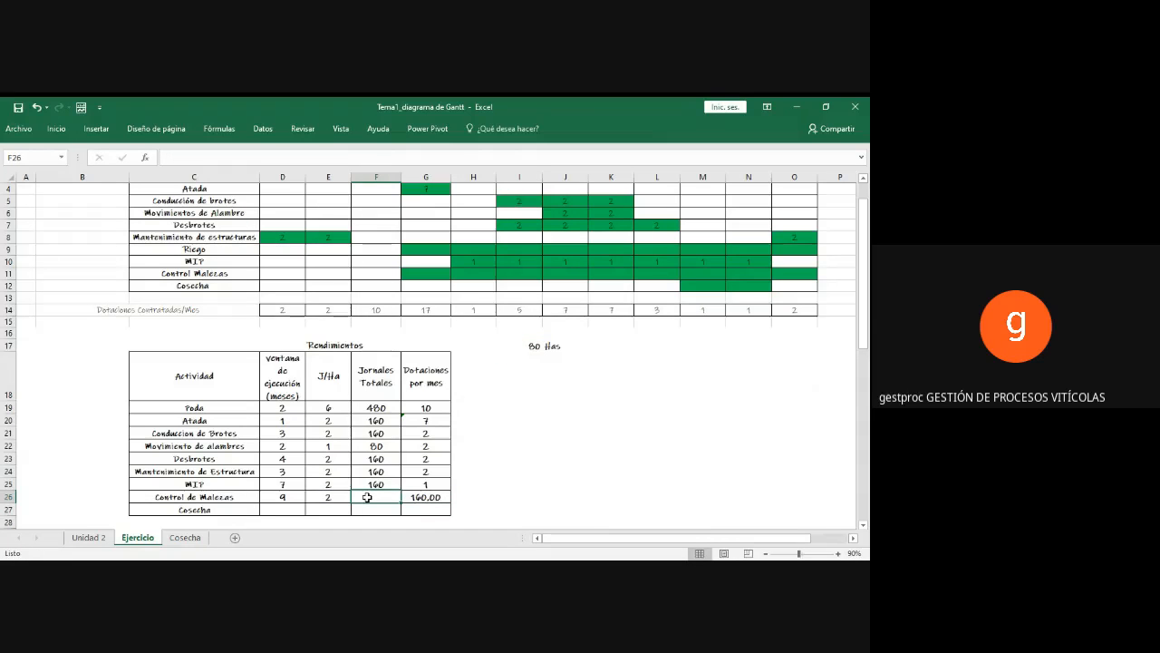
pyautogui.write('=')
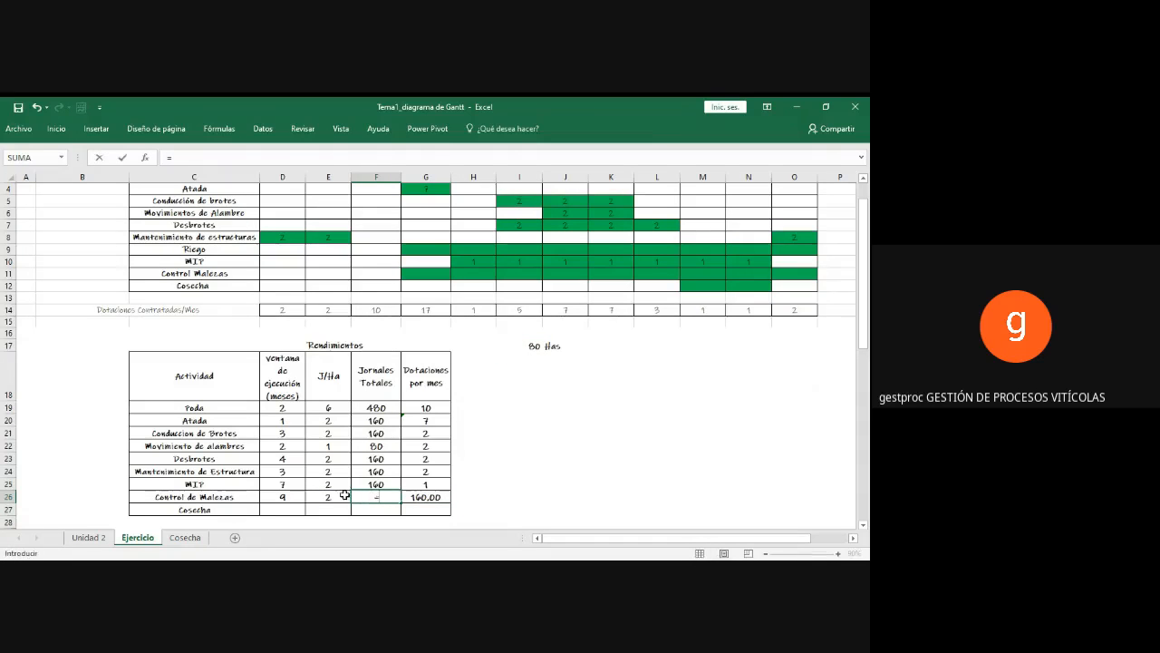
pyautogui.click(340, 496)
pyautogui.write('*')
pyautogui.click(524, 347)
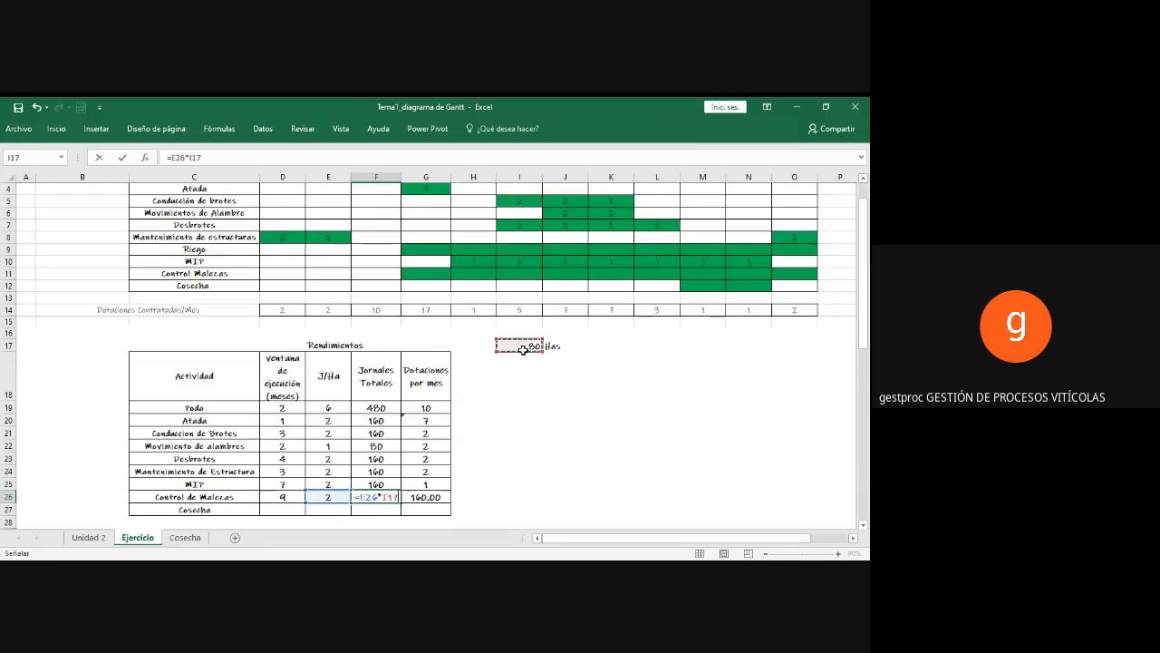
pyautogui.press('Return')
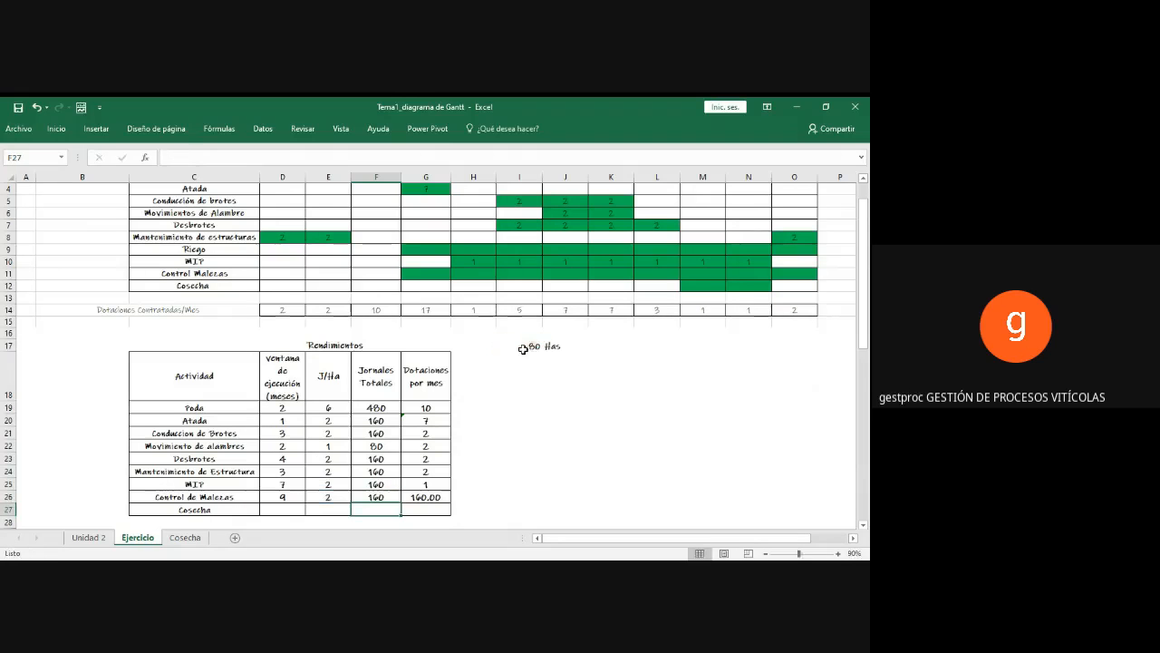
# Step: Calculate the Dotaciones por mes for Control de Malezas in G26 with the formula =F26/(D26*24)
pyautogui.click(432, 499)
pyautogui.write('=')
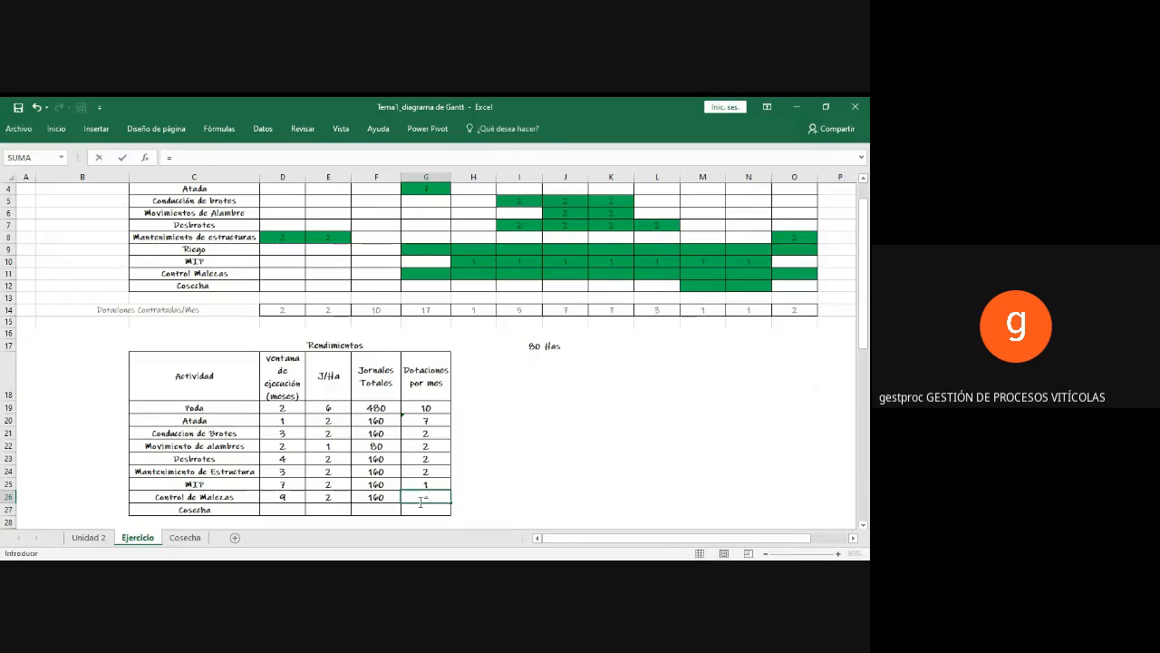
pyautogui.click(384, 497)
pyautogui.write('/')
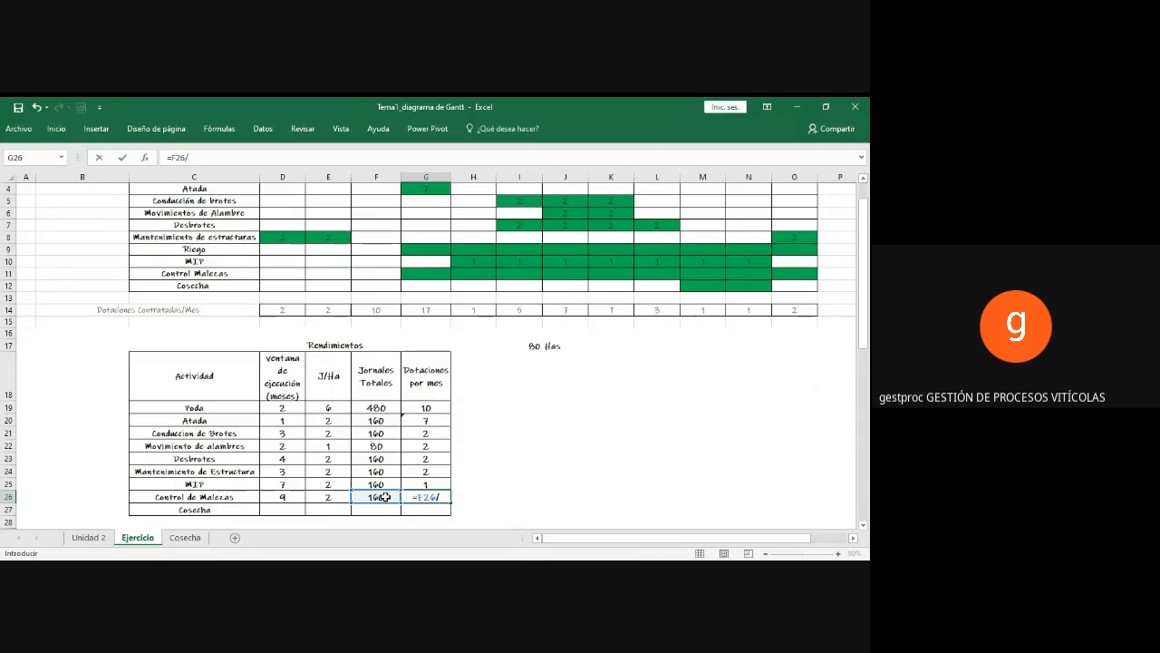
pyautogui.write('(')
pyautogui.click(290, 501)
pyautogui.write('*24')
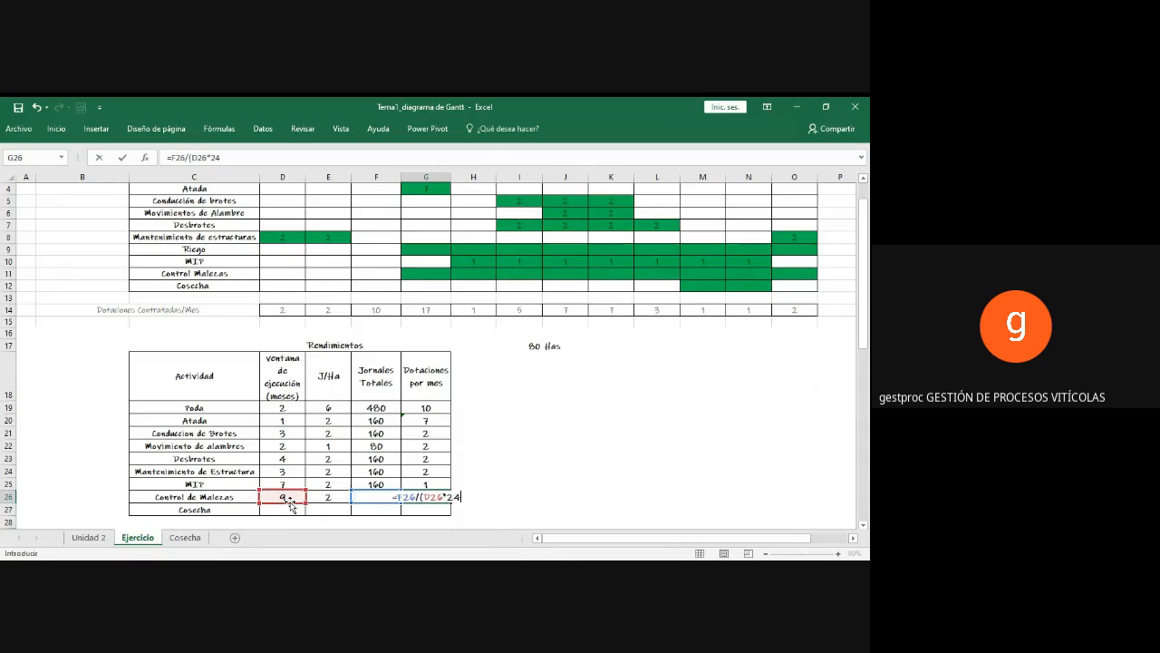
pyautogui.write(')')
pyautogui.press('Return')
# Step: Reduce the number format of the Control de Malezas Dotaciones por mes cell G26 to zero decimal places
pyautogui.click(432, 498)
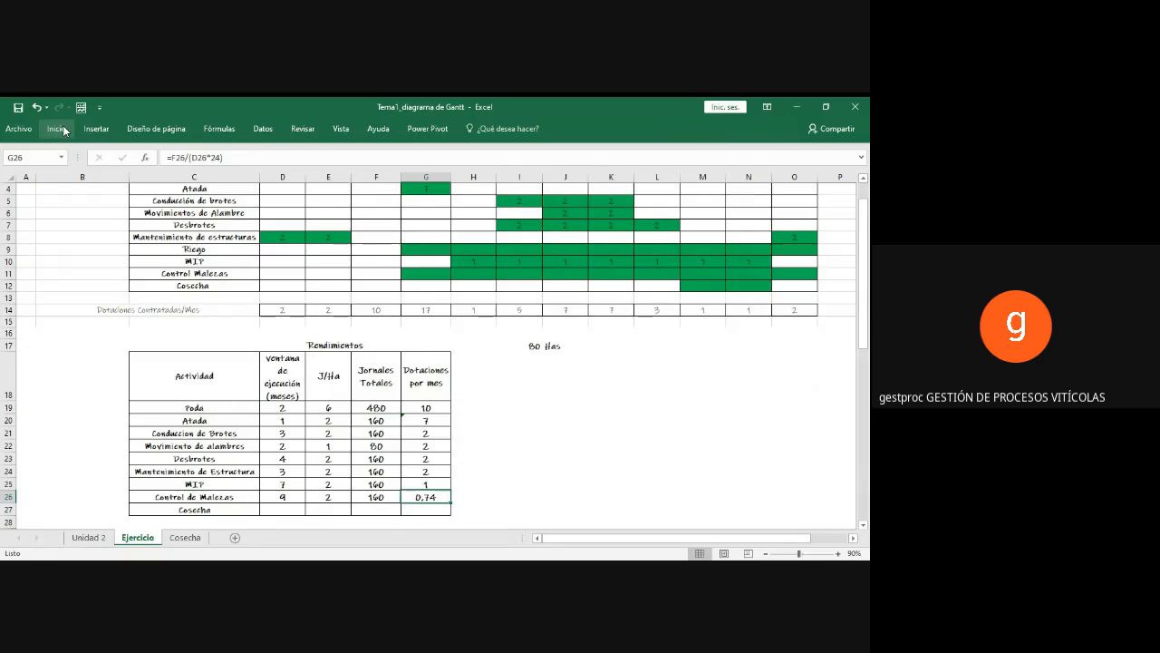
pyautogui.click(61, 129)
pyautogui.click(448, 173)
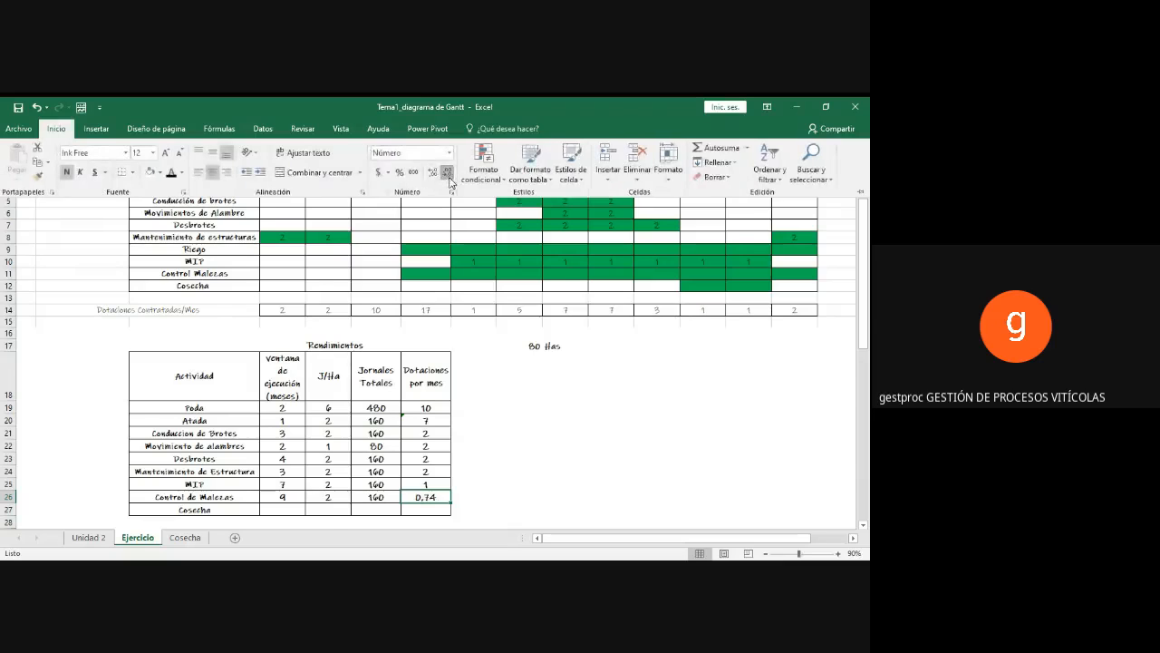
pyautogui.click(448, 173)
pyautogui.click(500, 453)
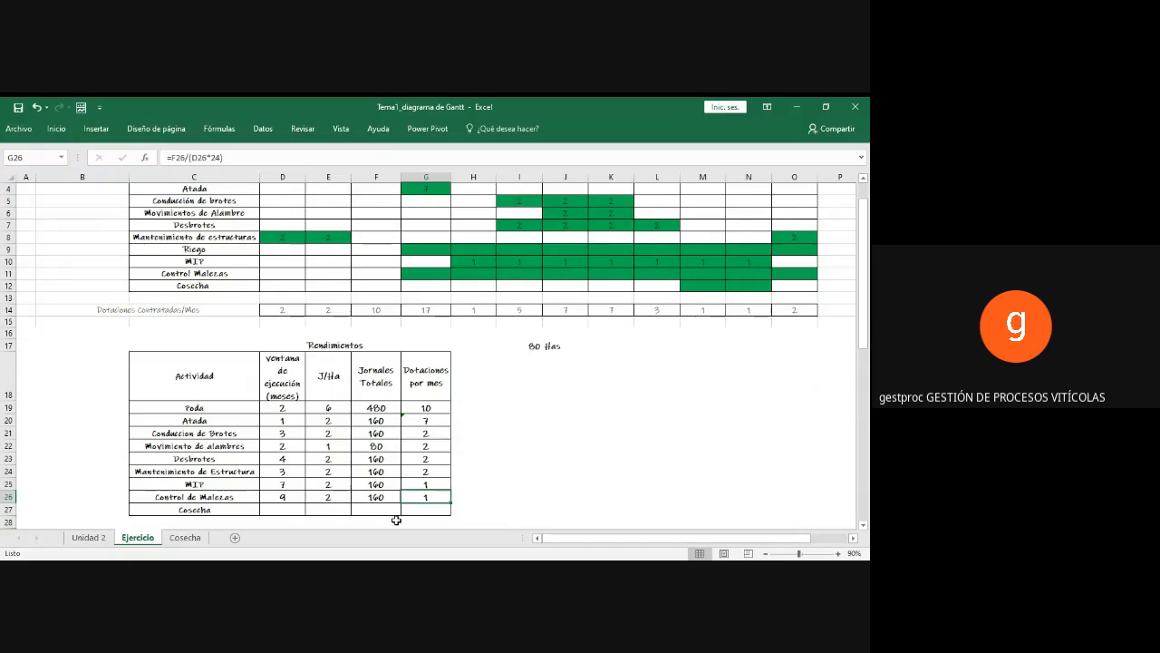
pyautogui.moveTo(419, 509); pyautogui.dragTo(240, 510)
pyautogui.click(609, 446)
# Step: Enter 1 in each cell from Agosto to Abril of the Control Malezas row in the Gantt chart
pyautogui.scroll(1, 612, 446)
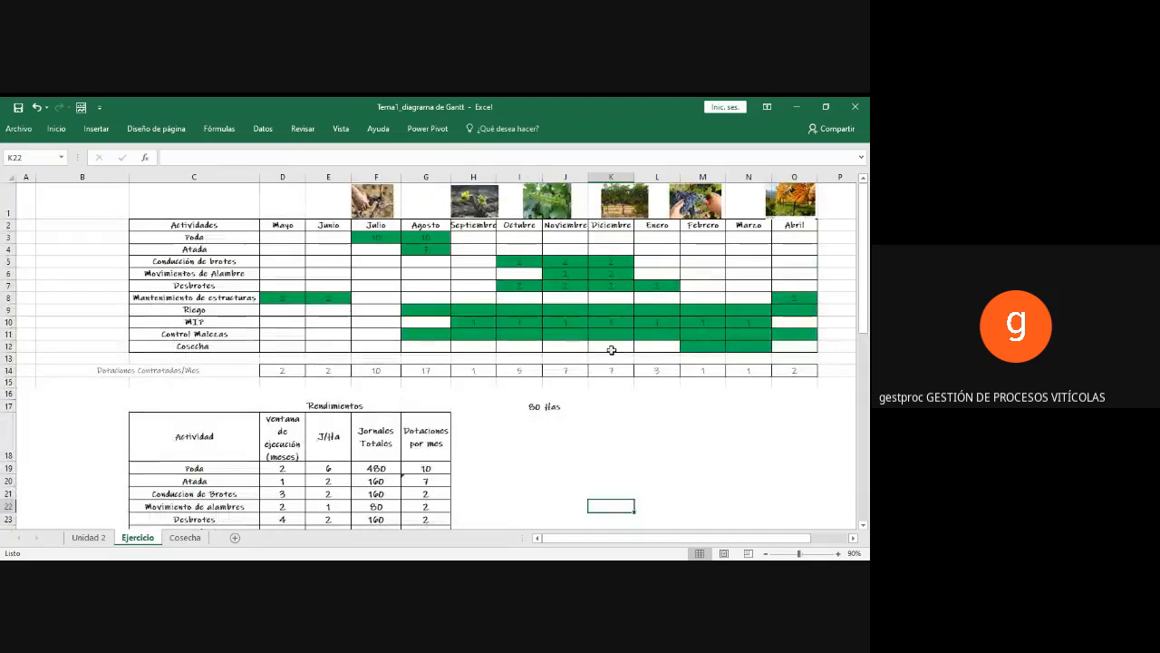
pyautogui.click(411, 334)
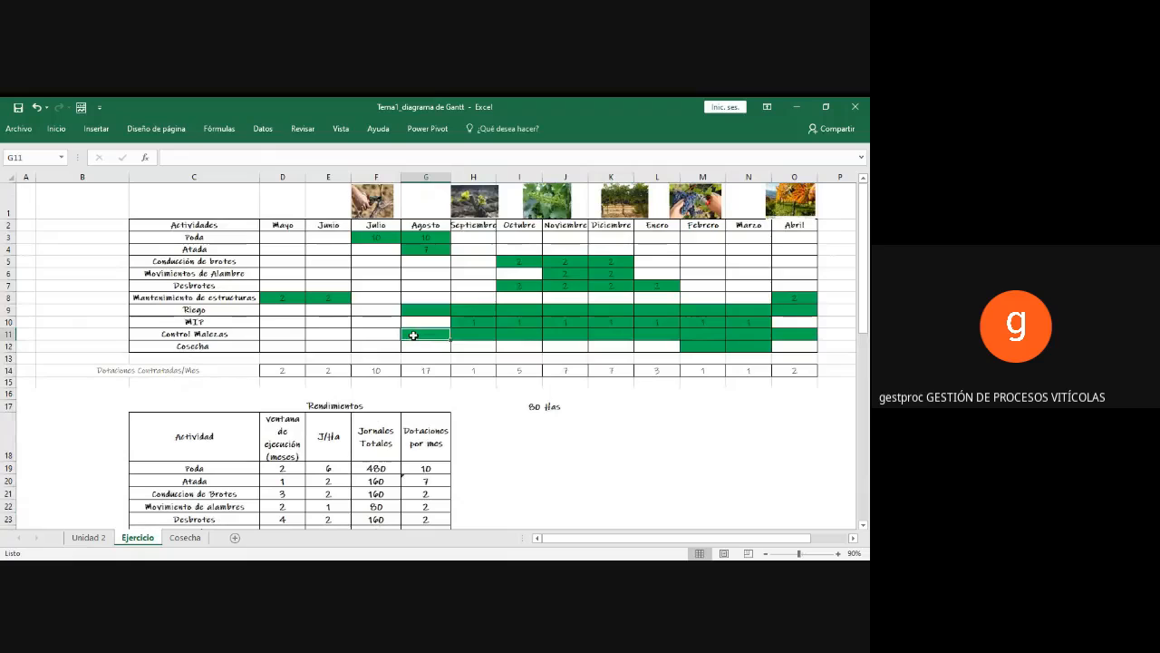
pyautogui.write('1\t1\t1\t1\t1\t1')
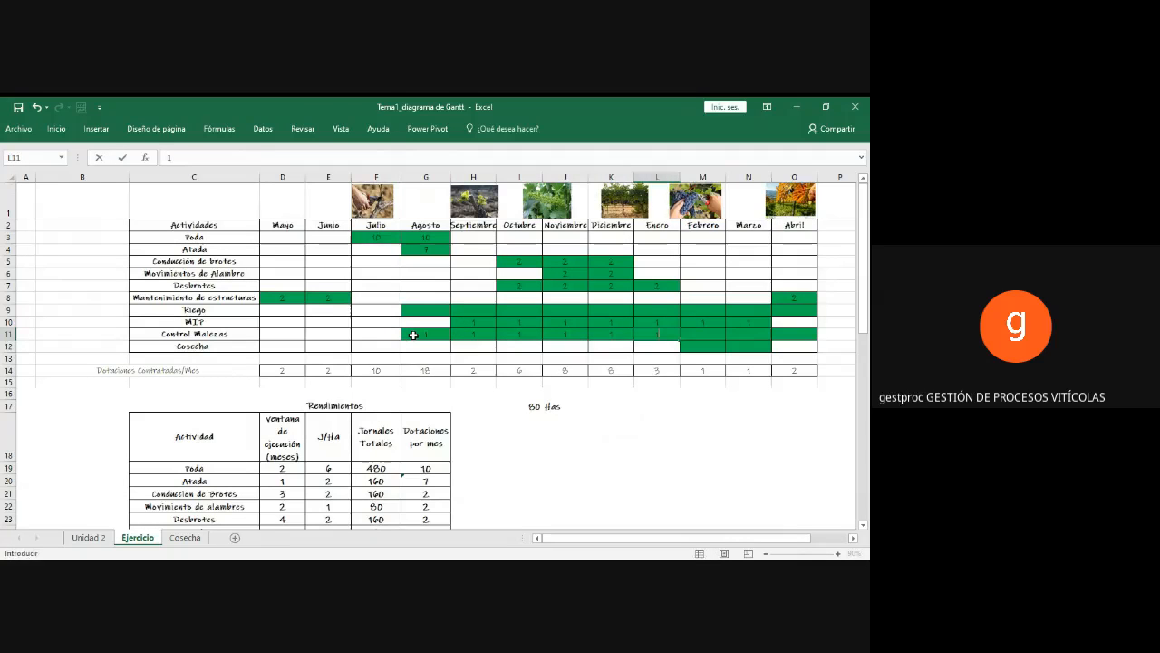
pyautogui.write('\t1\t1\t1')
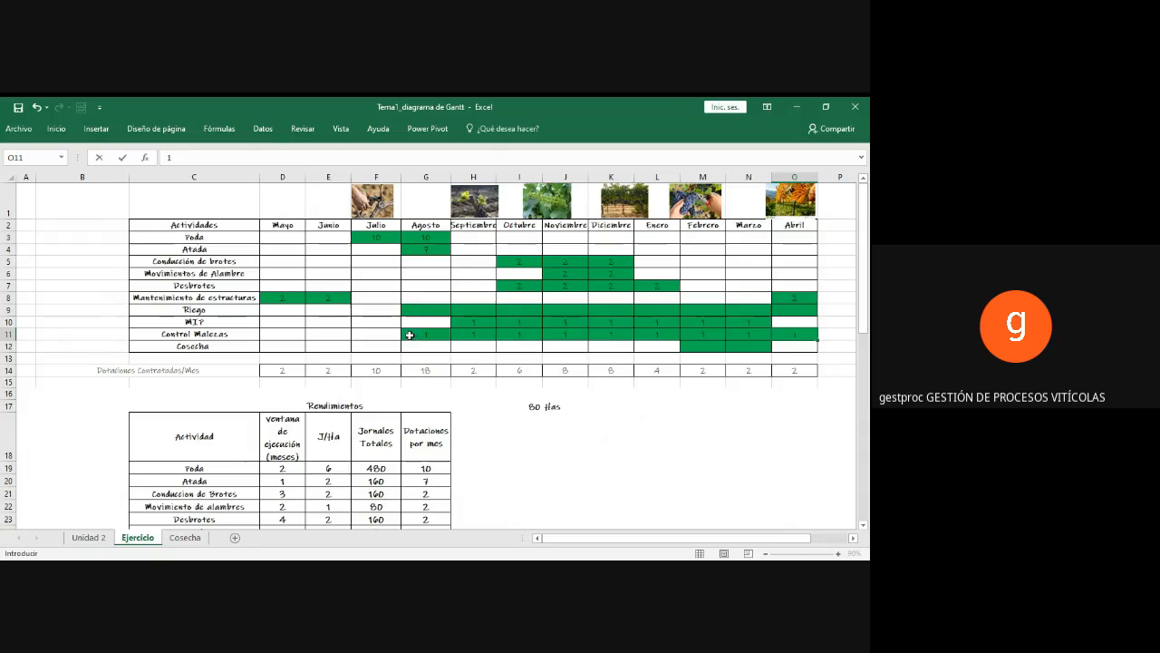
pyautogui.click(411, 335)
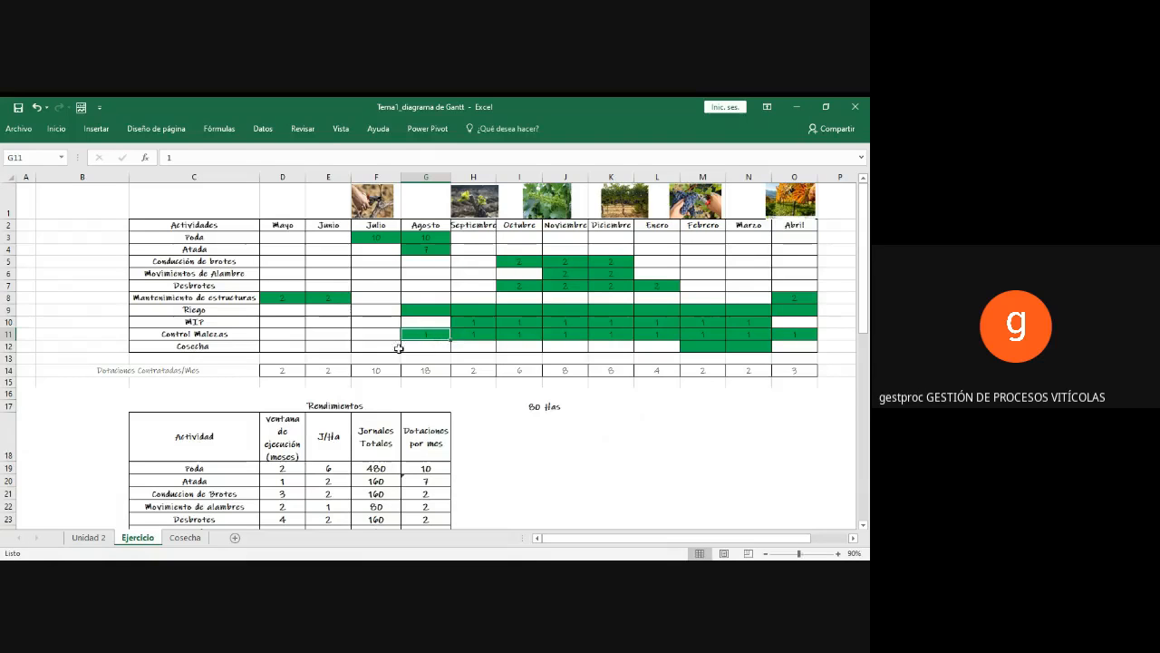
# Step: Examine the MIP and Control Malezas rows of the Gantt chart and compare them with the Unidad 2 sheet
pyautogui.click(186, 321)
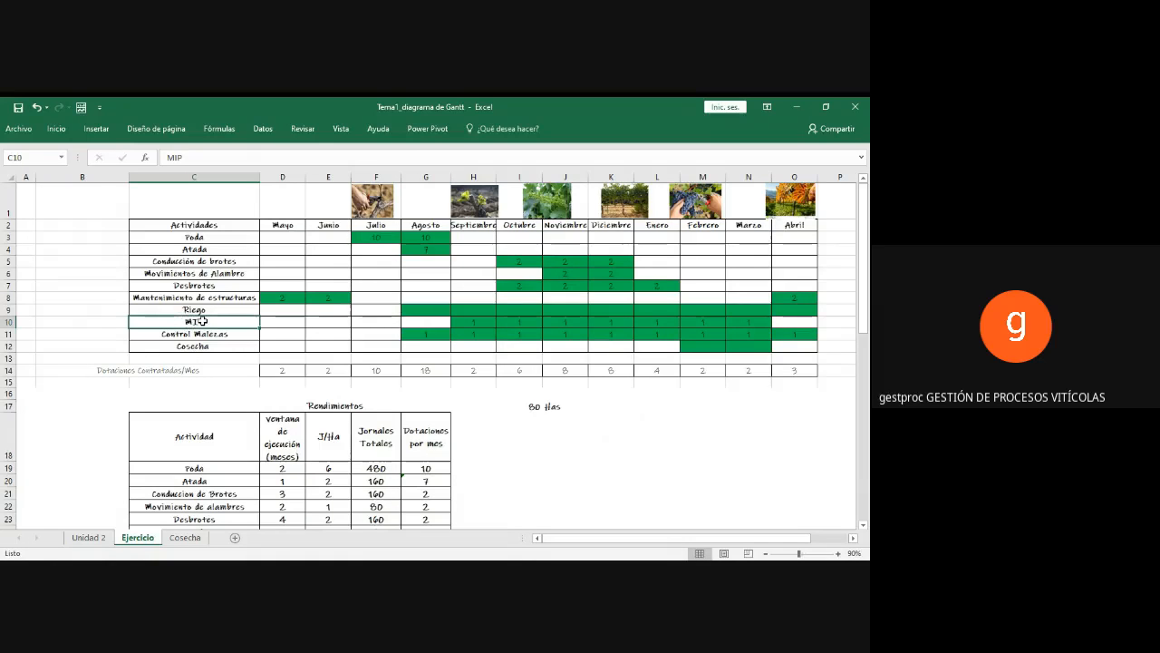
pyautogui.click(485, 321)
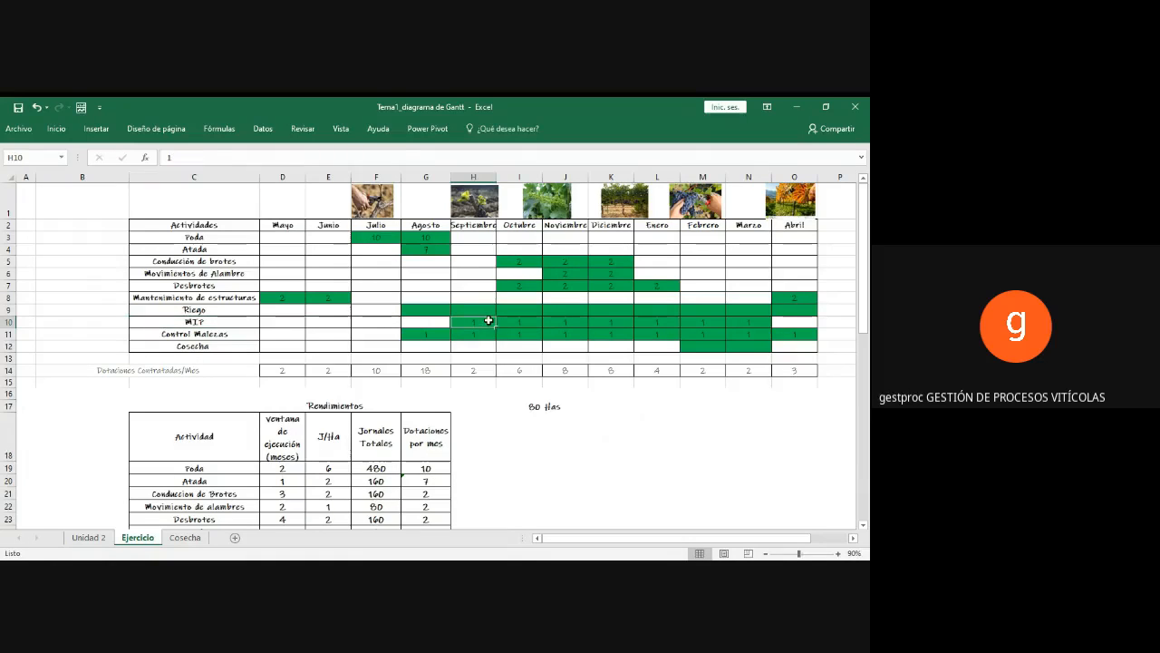
pyautogui.click(411, 334)
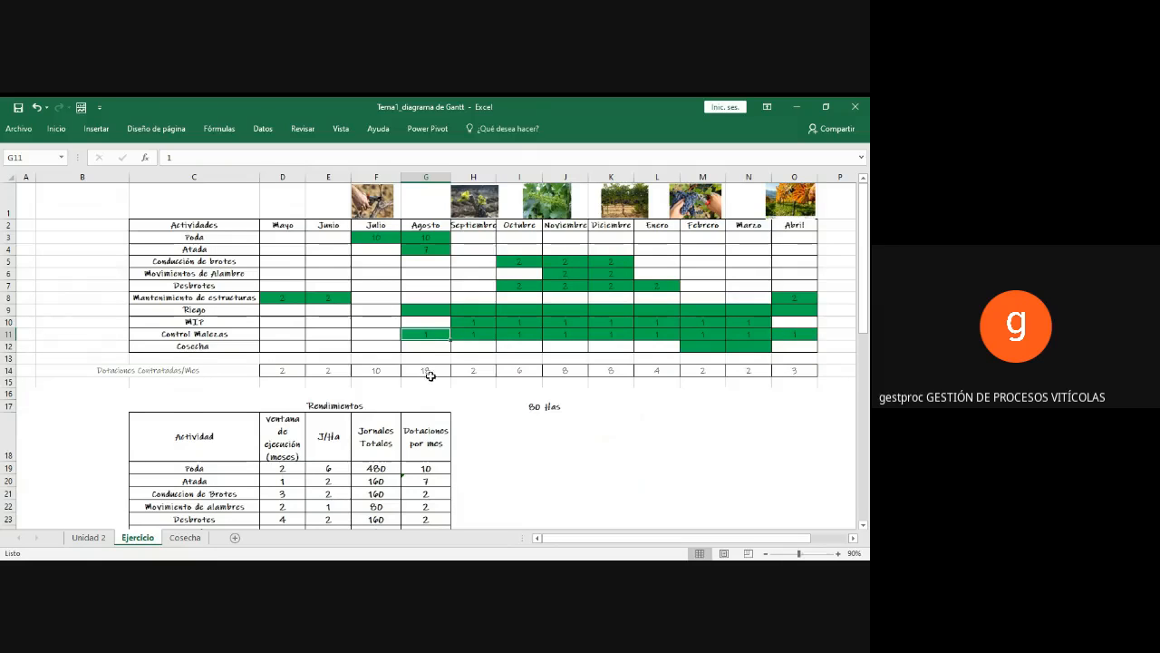
pyautogui.click(84, 538)
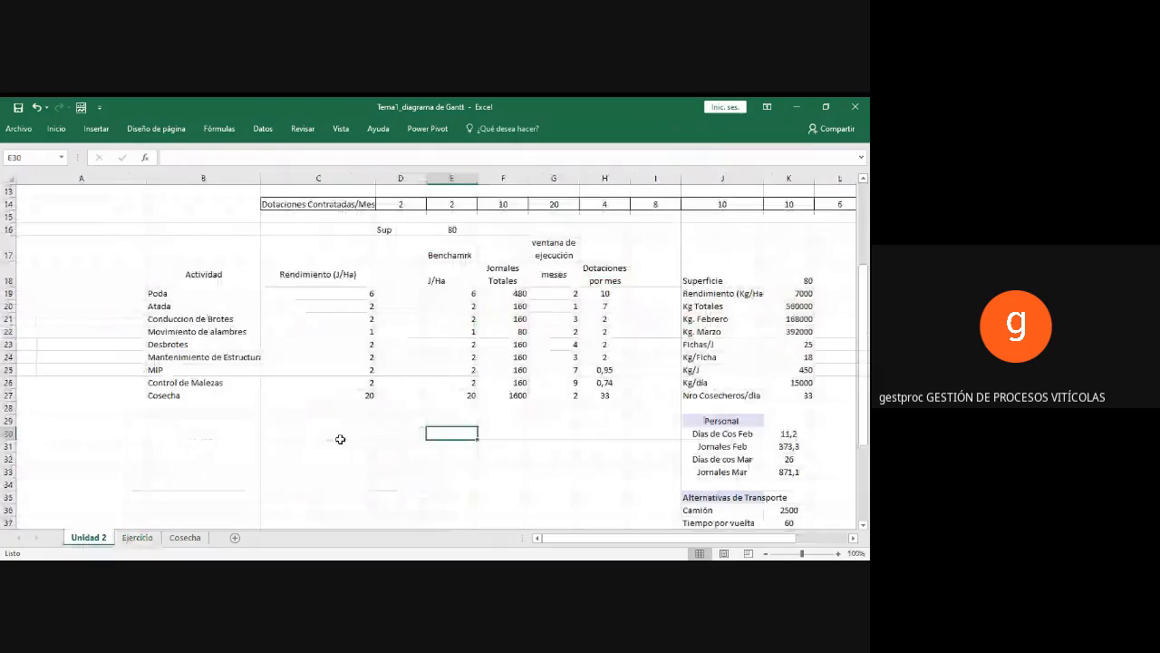
pyautogui.scroll(1, 340, 439)
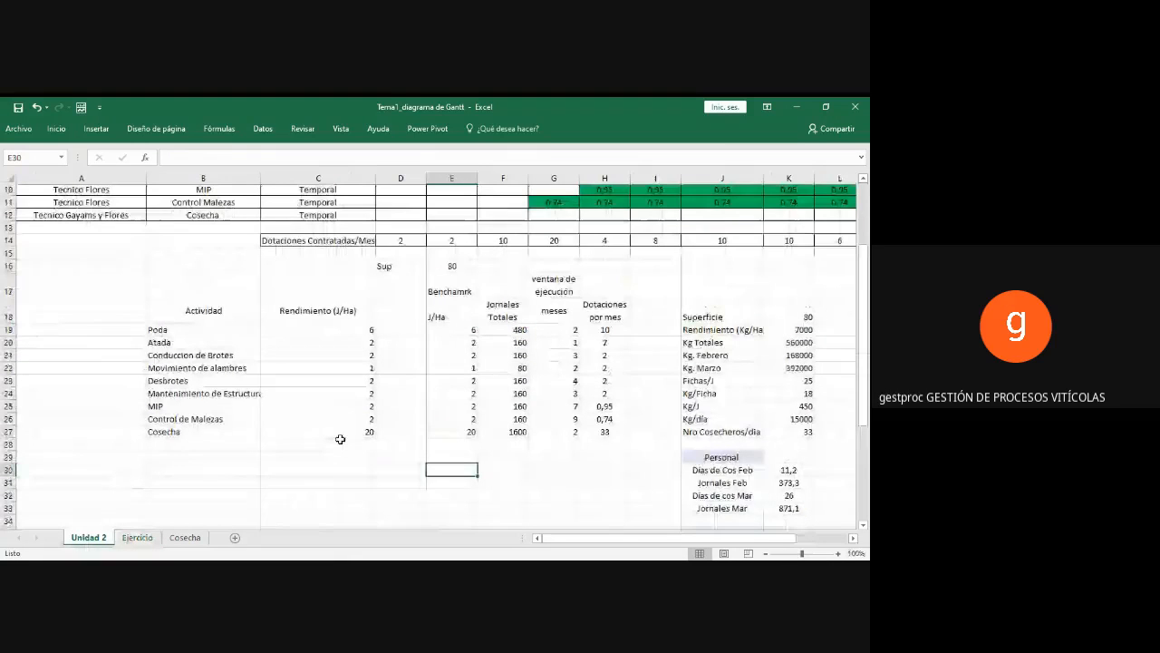
pyautogui.scroll(3, 318, 436)
pyautogui.scroll(-3, 318, 437)
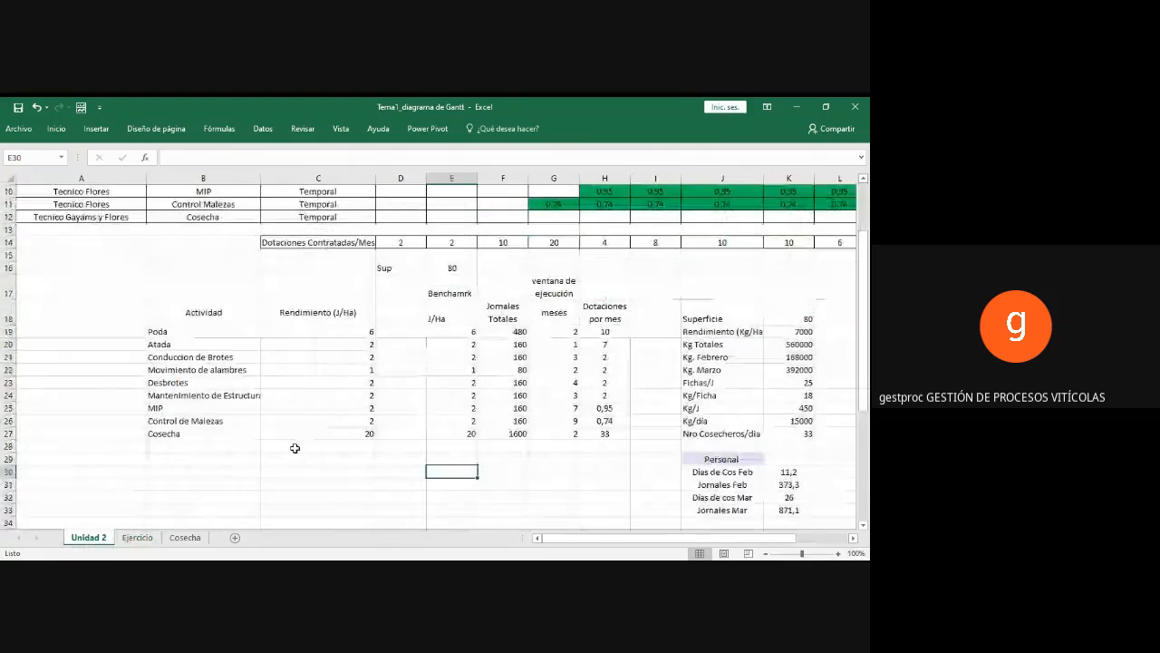
# Step: Return to the Ejercicio sheet and replace the Cosecha activity in C27 of the Rendimientos table with Riego
pyautogui.click(138, 538)
pyautogui.scroll(-1, 493, 363)
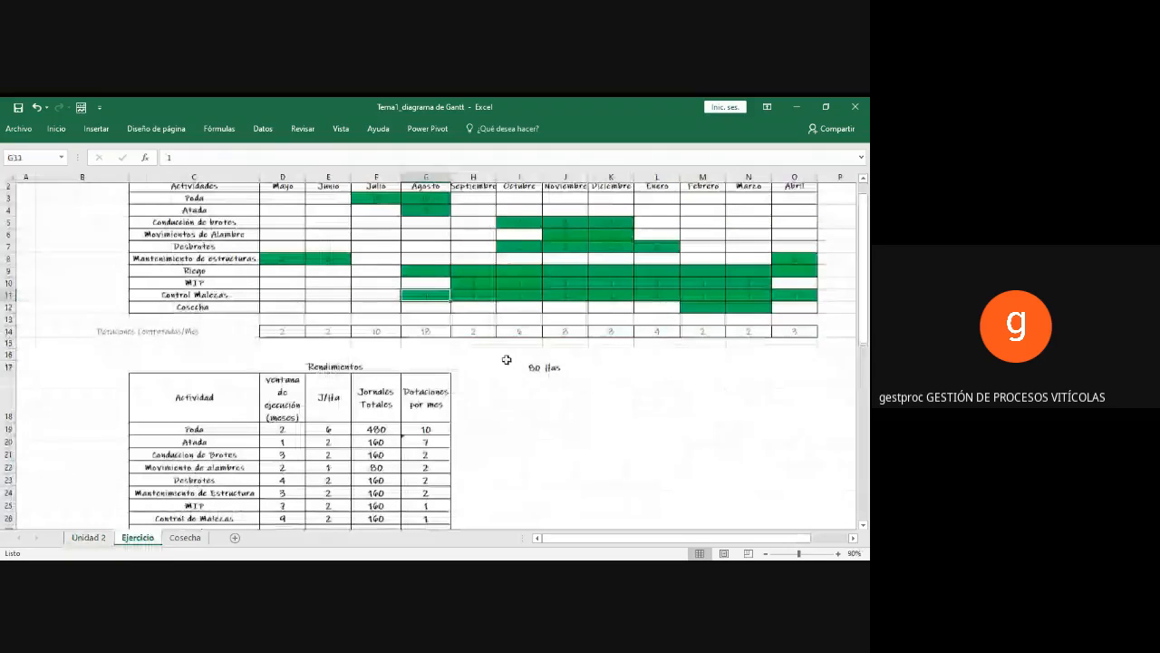
pyautogui.scroll(1, 507, 360)
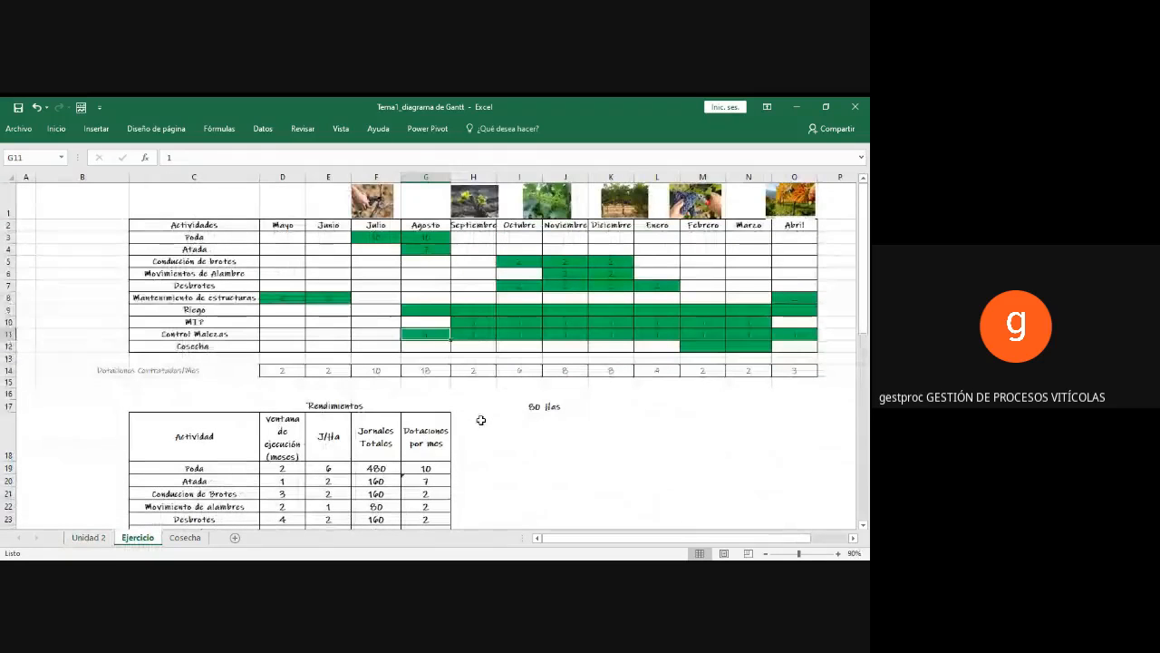
pyautogui.scroll(-1, 393, 321)
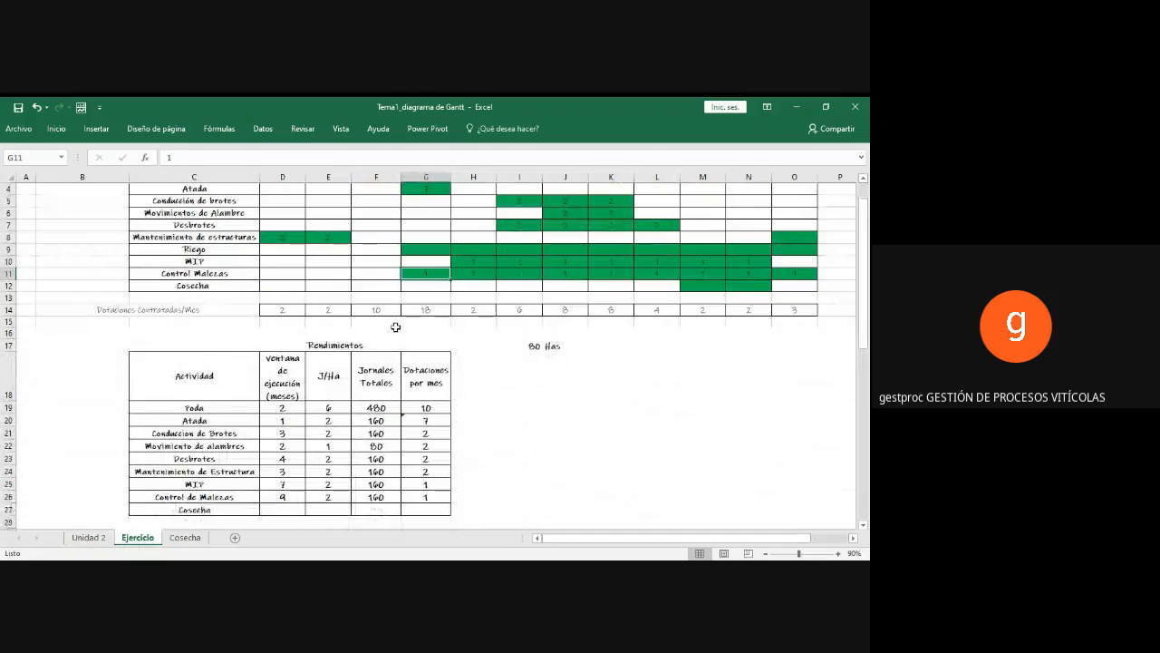
pyautogui.scroll(-1, 395, 329)
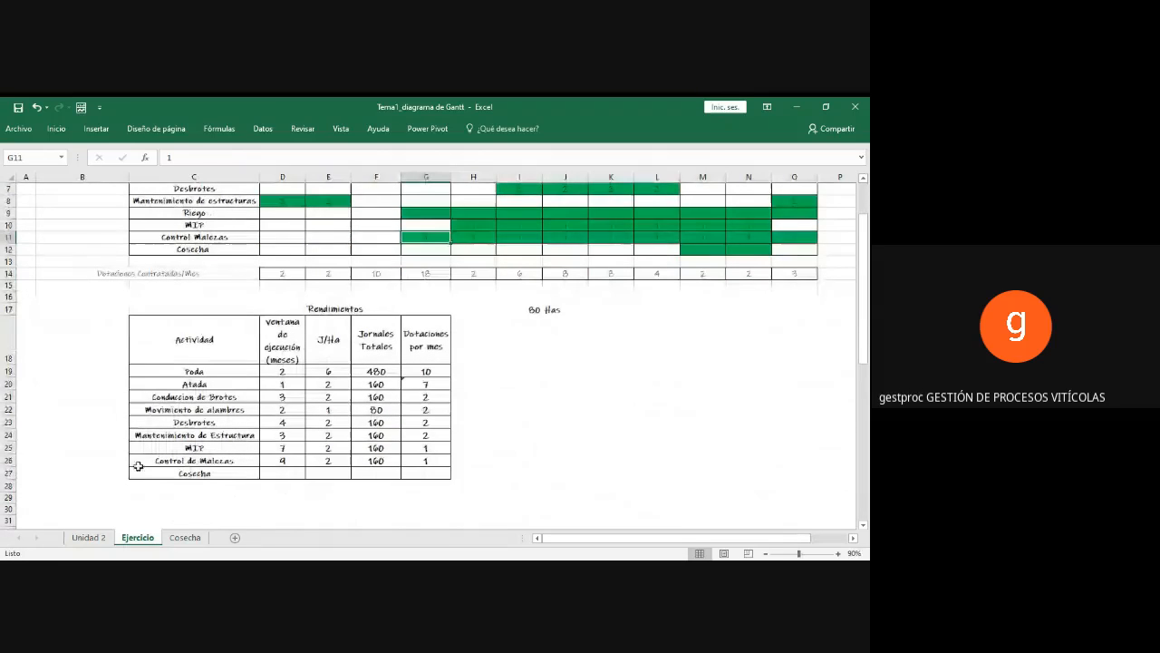
pyautogui.click(187, 485)
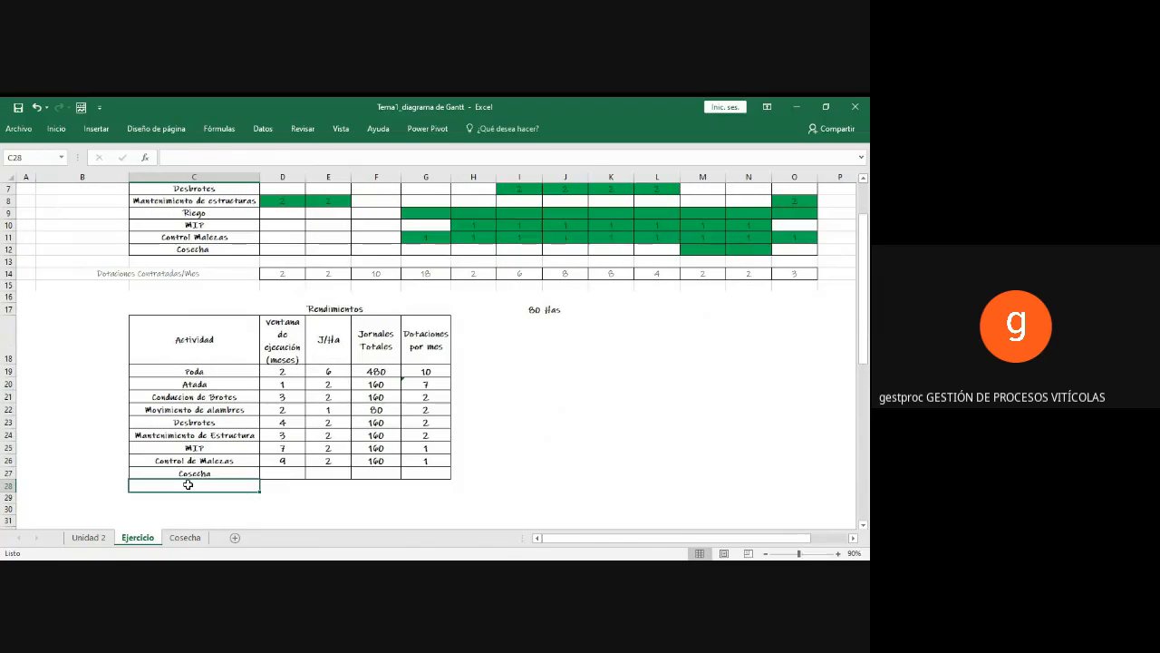
pyautogui.press('Up')
pyautogui.write('Rieg')
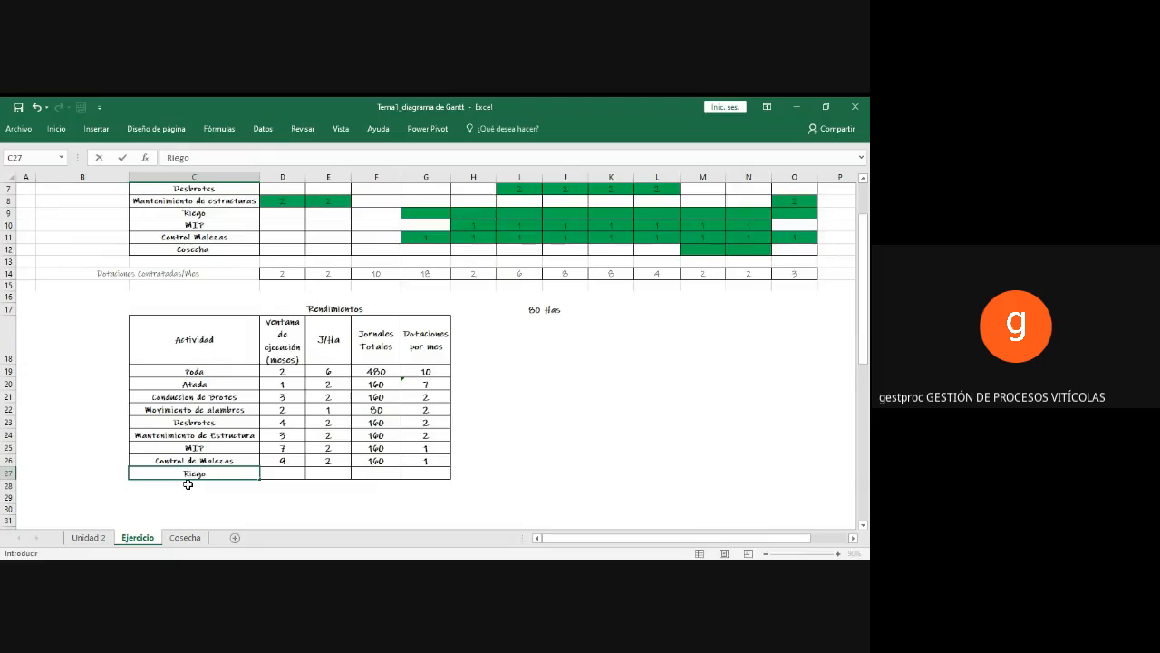
pyautogui.press('Tab')
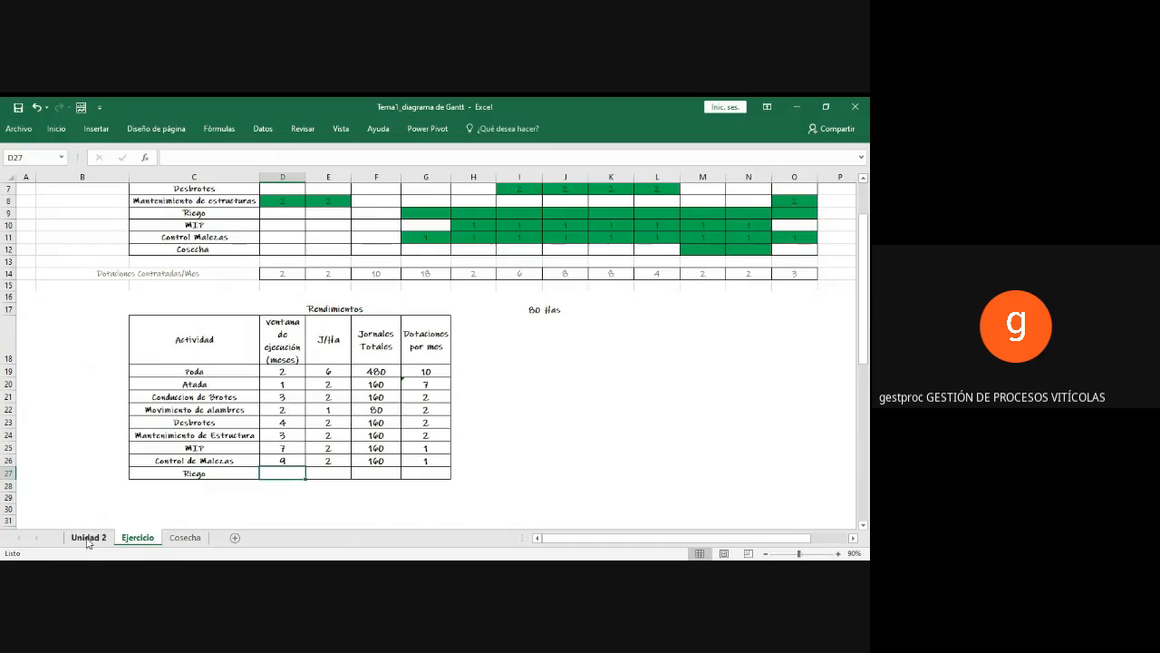
# Step: Examine the monthly staffing in the Riego row of the Unidad 2 sheet's Gantt chart
pyautogui.click(88, 537)
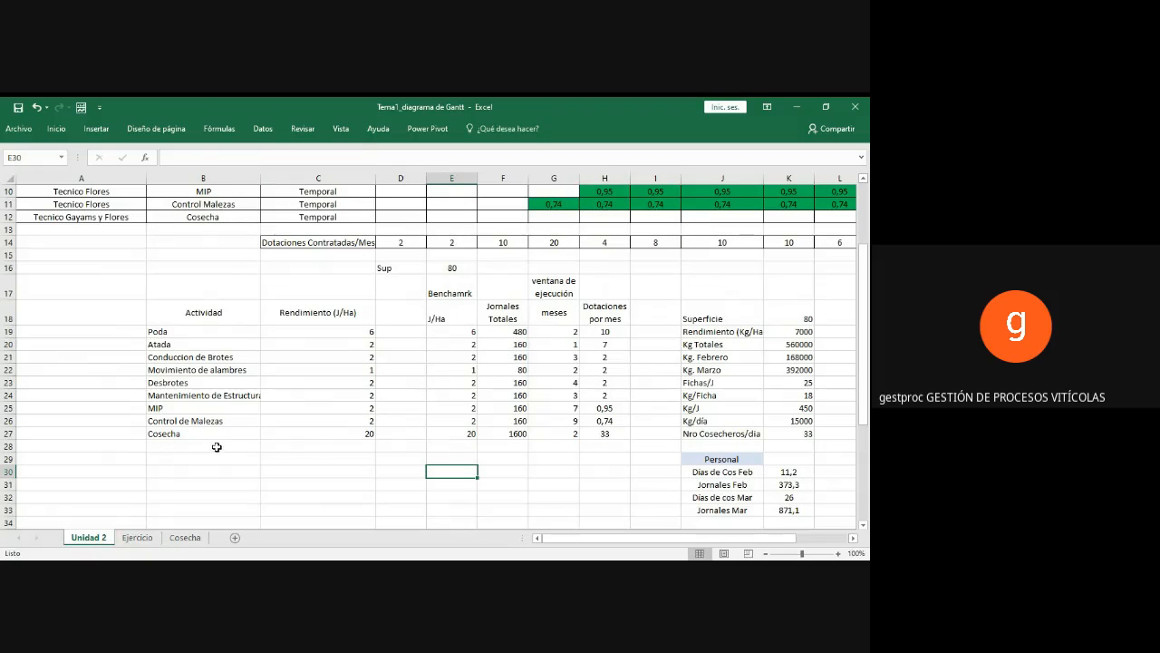
pyautogui.scroll(2, 218, 447)
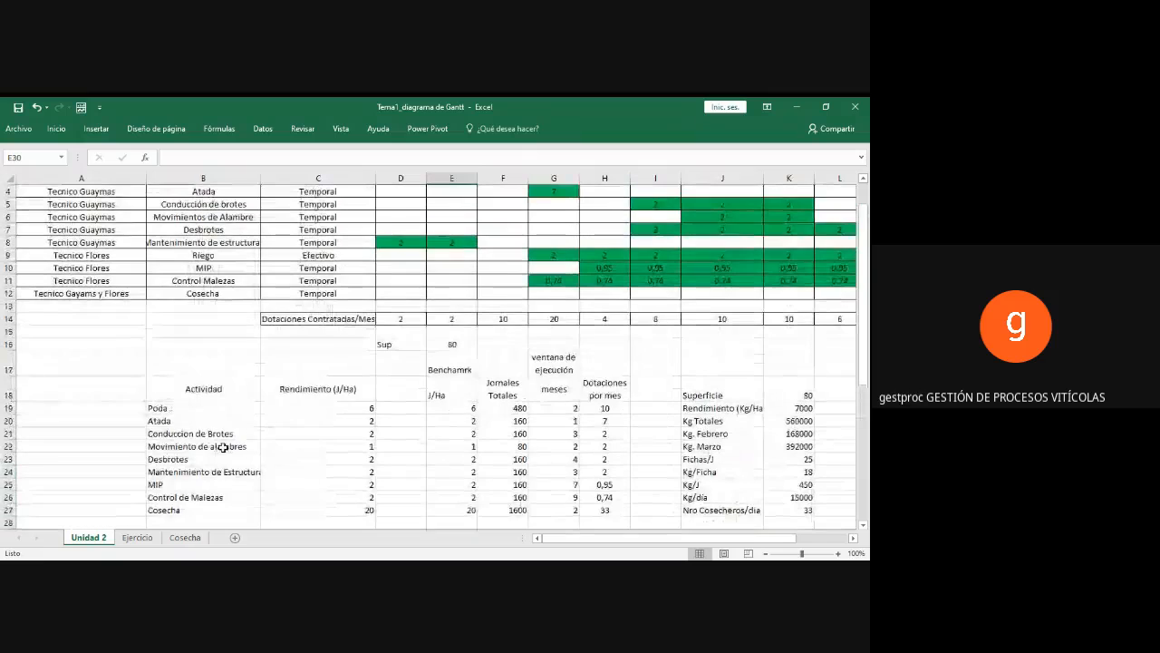
pyautogui.scroll(-3, 220, 447)
pyautogui.scroll(3, 223, 448)
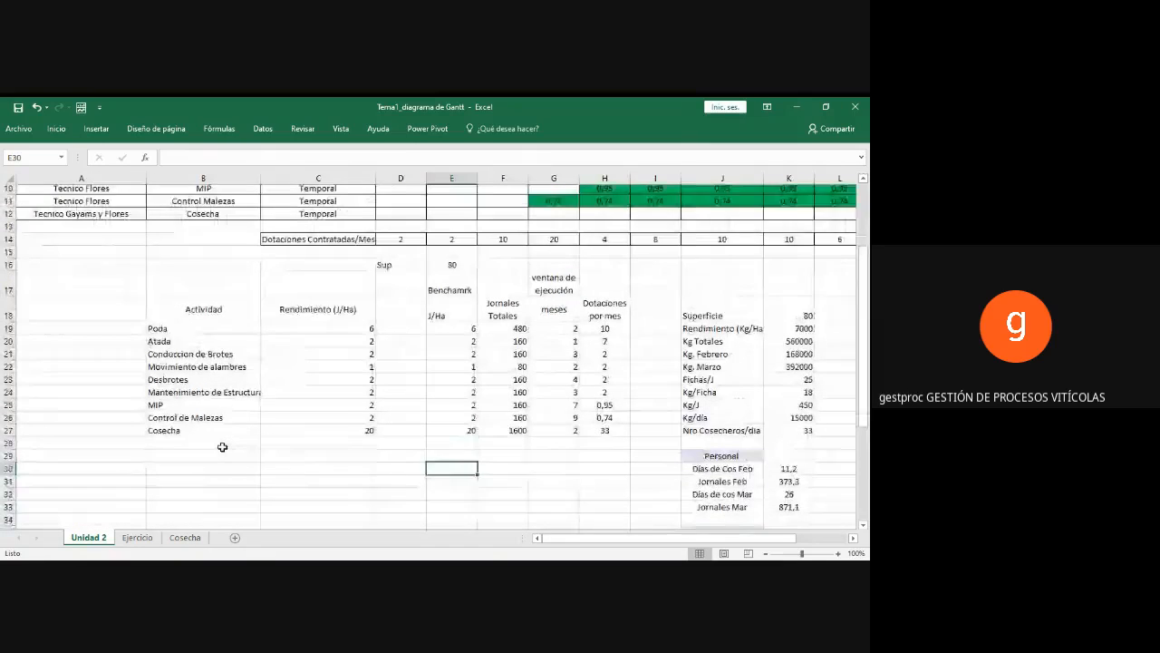
pyautogui.click(195, 291)
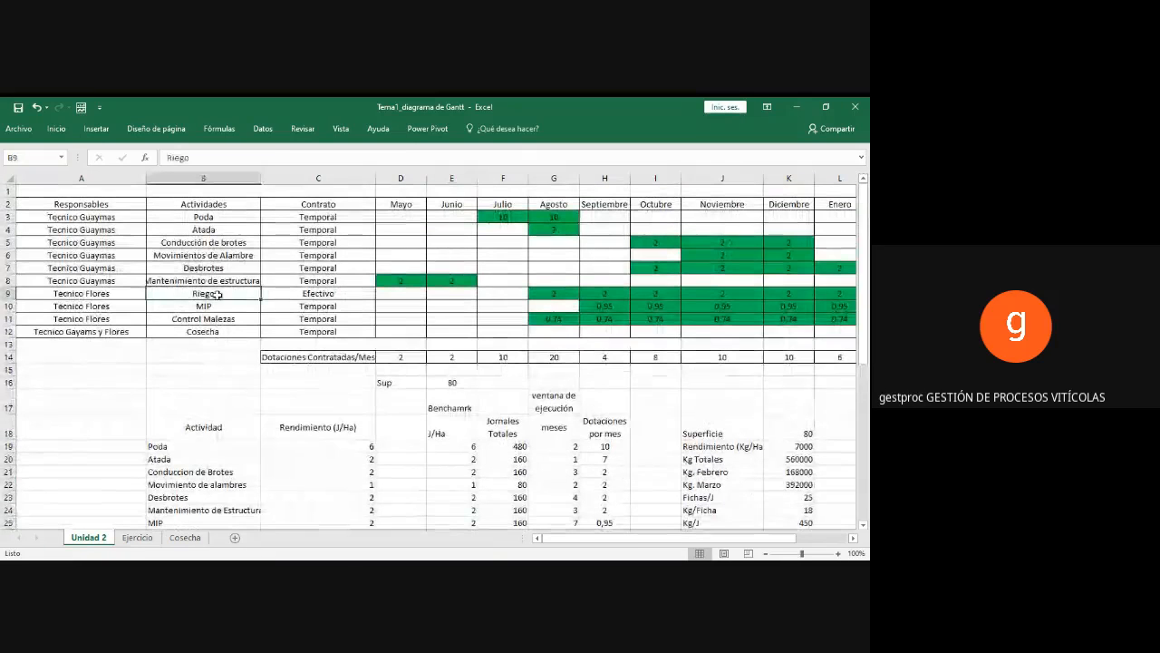
pyautogui.click(560, 294)
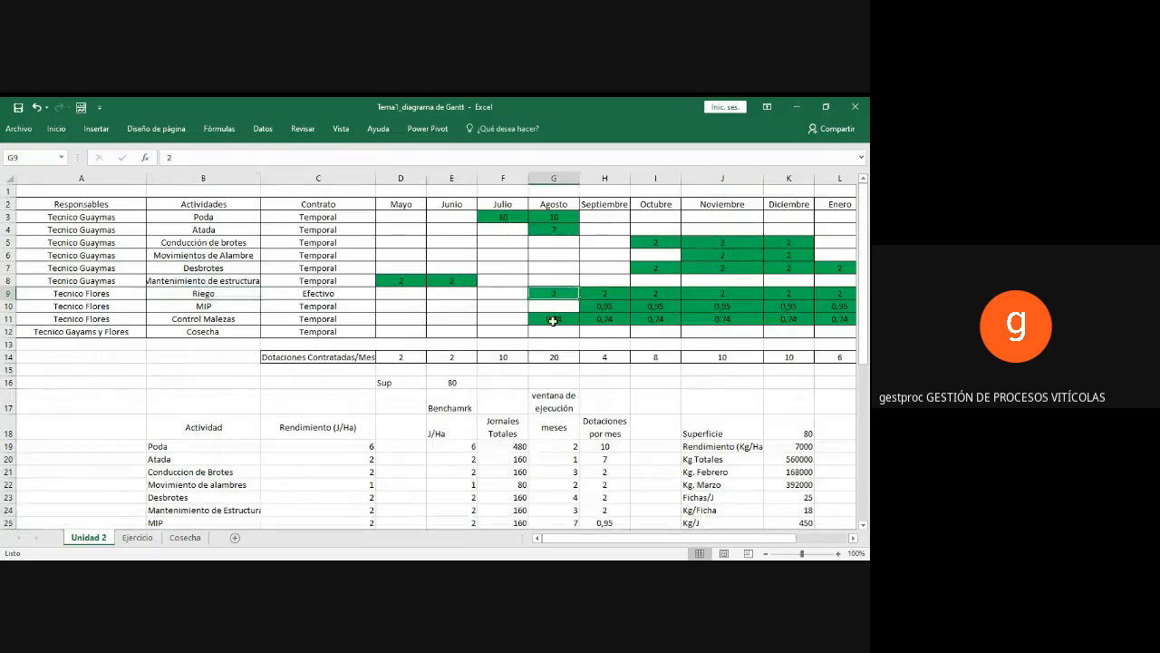
pyautogui.scroll(-2, 553, 321)
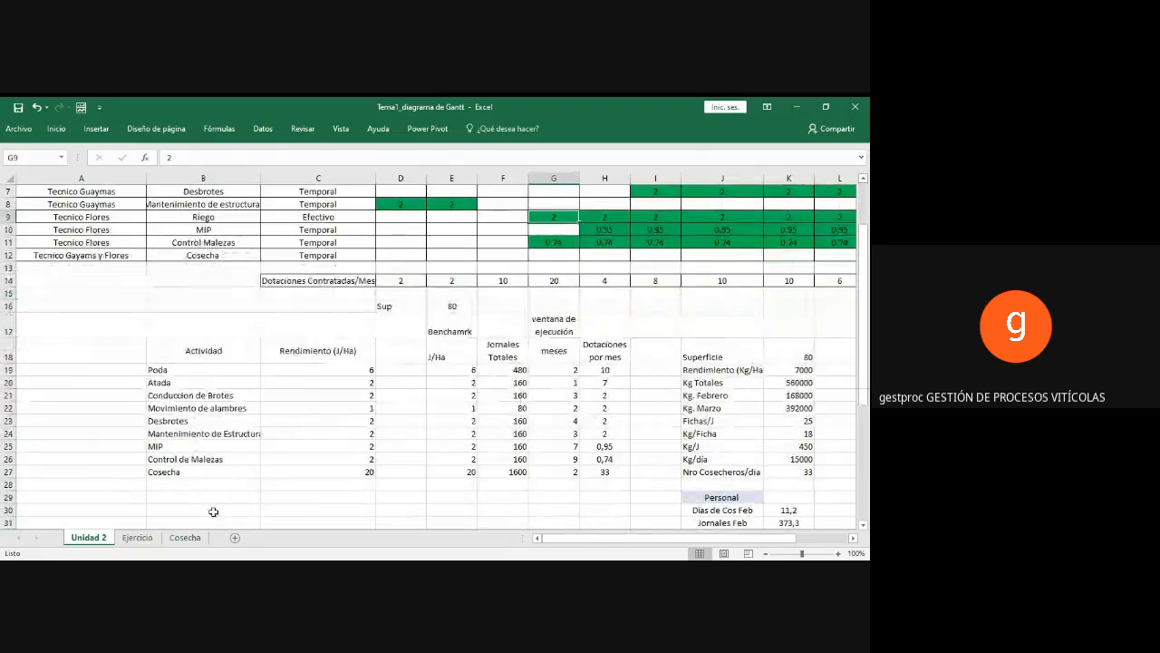
# Step: Return to the Ejercicio sheet and enter 2 in each cell from Agosto to Abril of the Riego row in the Gantt chart
pyautogui.click(138, 538)
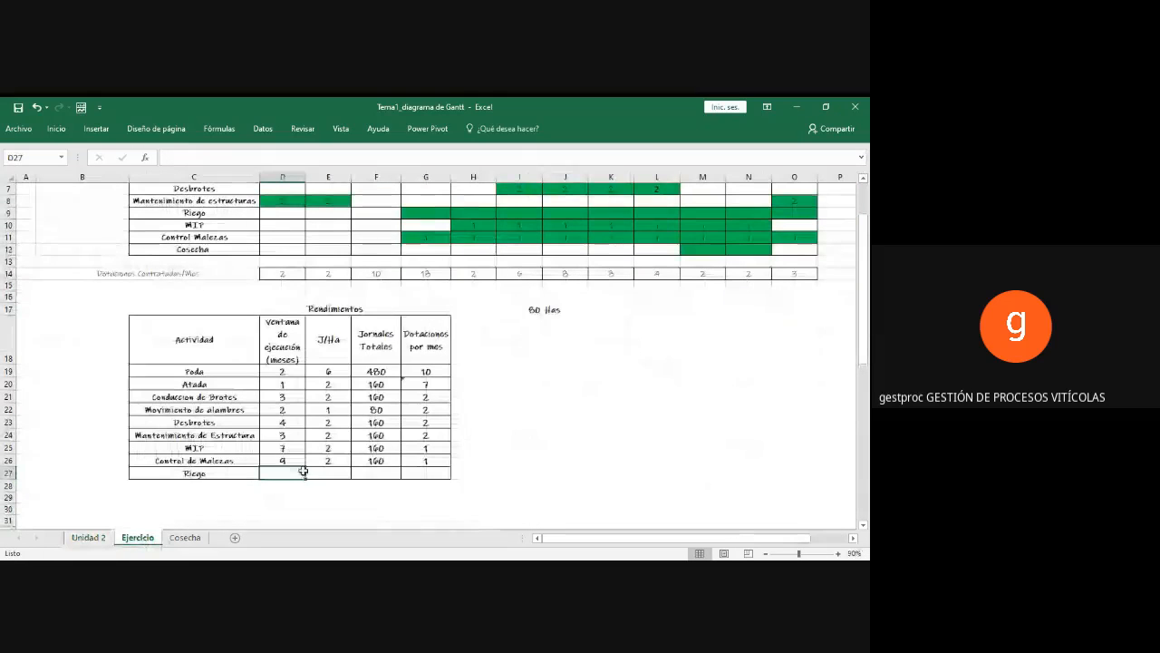
pyautogui.click(416, 472)
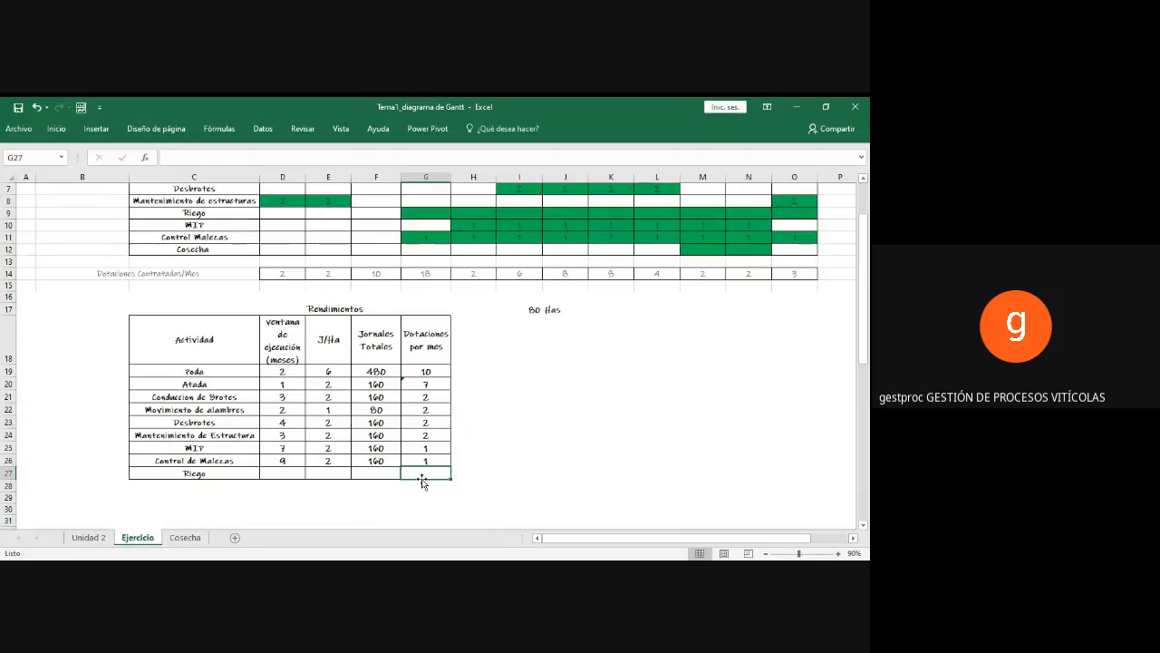
pyautogui.click(435, 213)
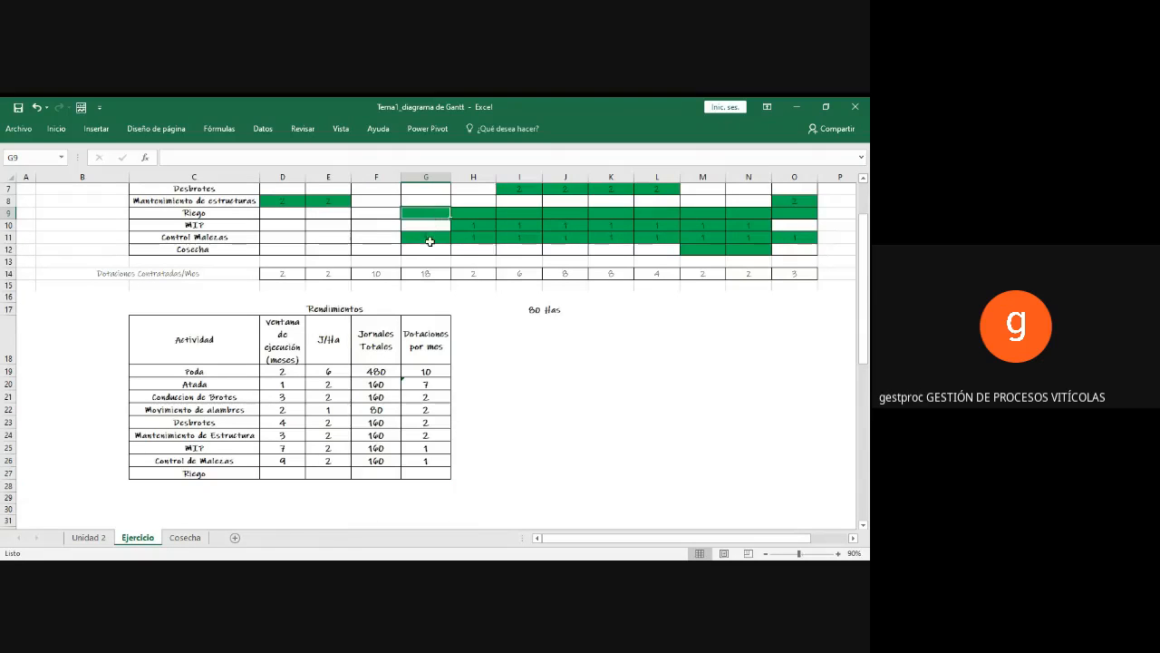
pyautogui.scroll(2, 424, 260)
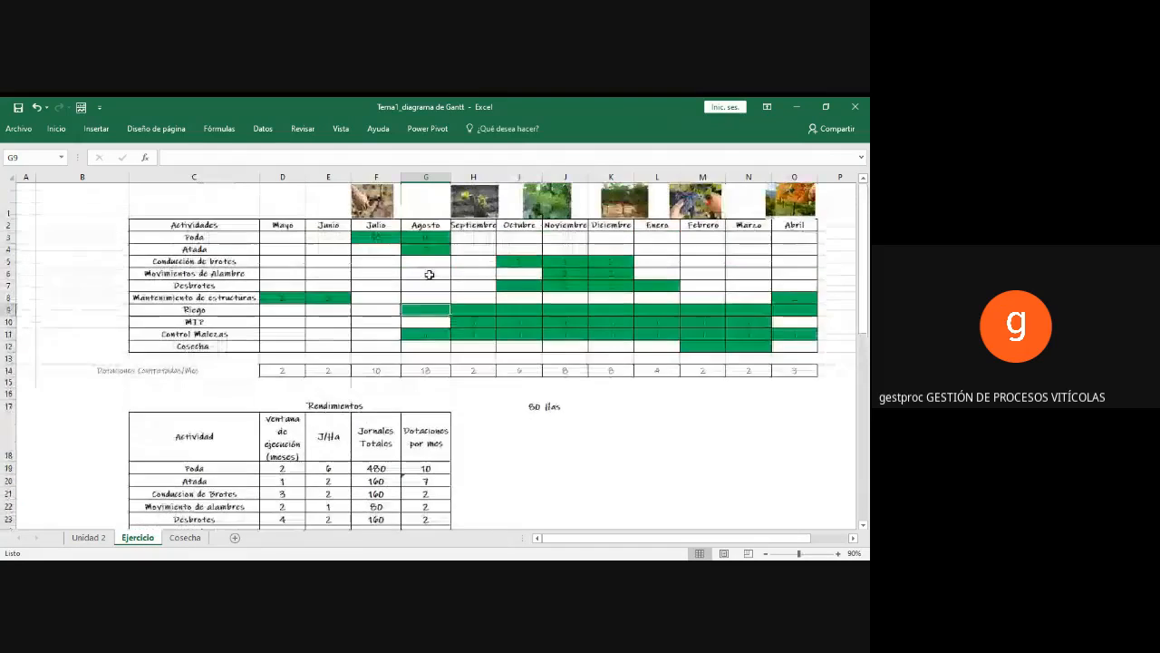
pyautogui.write('2')
pyautogui.press('Tab')
pyautogui.write('2')
pyautogui.press('Tab')
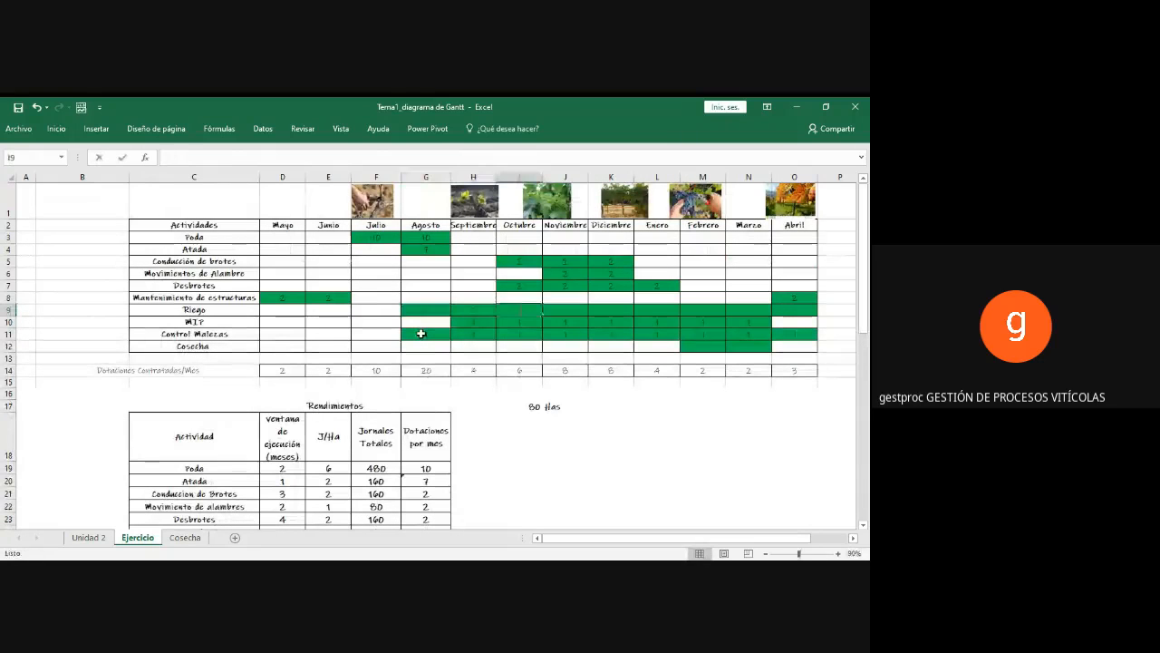
pyautogui.write('2')
pyautogui.press('Tab')
pyautogui.write('2')
pyautogui.press('Tab')
pyautogui.write('2')
pyautogui.press('Tab')
pyautogui.write('2')
pyautogui.press('Tab')
pyautogui.write('2')
pyautogui.press('Tab')
pyautogui.write('2\t2')
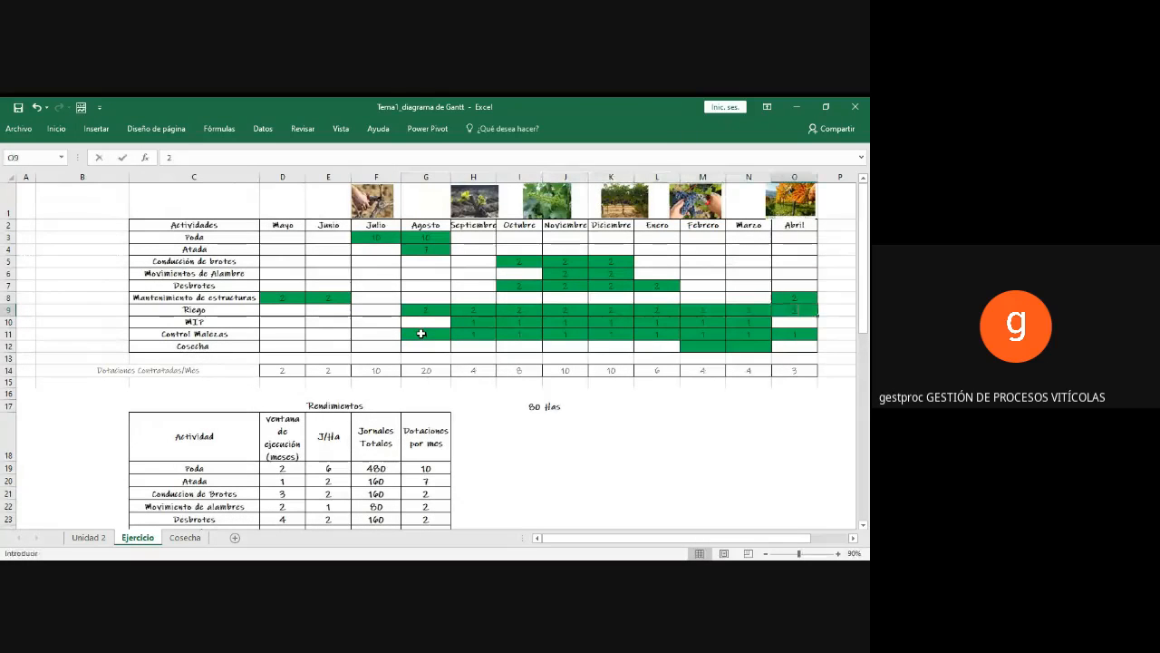
pyautogui.press('Return')
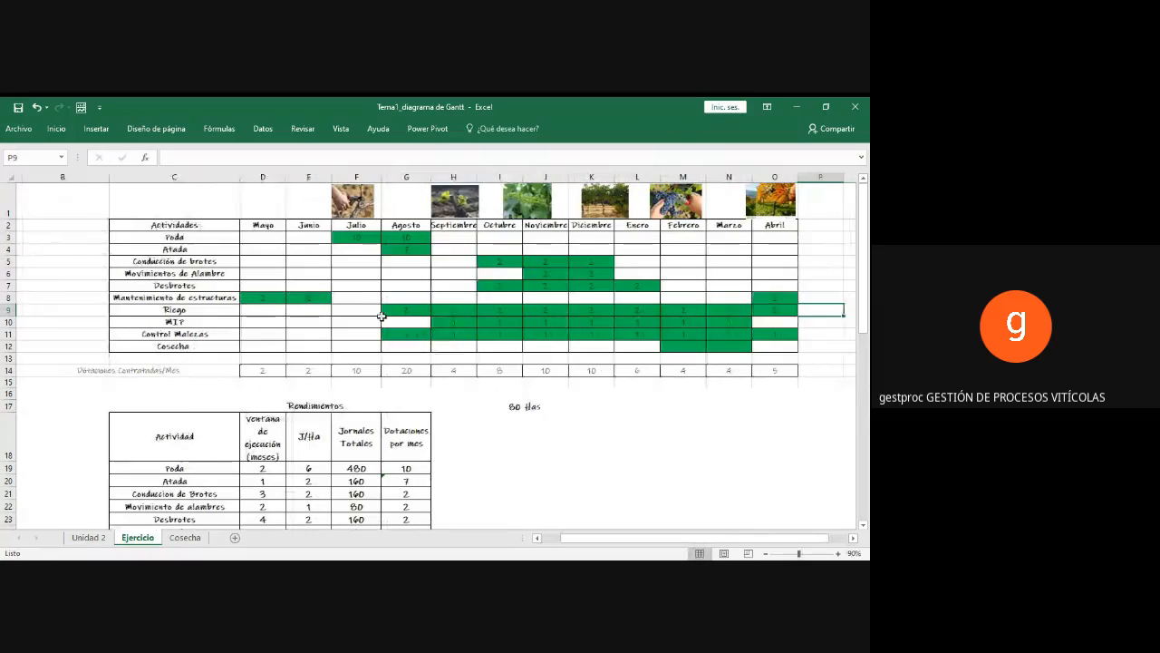
# Step: Enter 1 in the Mayo, Junio and Julio cells of the Gantt chart's Riego row
pyautogui.click(398, 310)
pyautogui.click(455, 311)
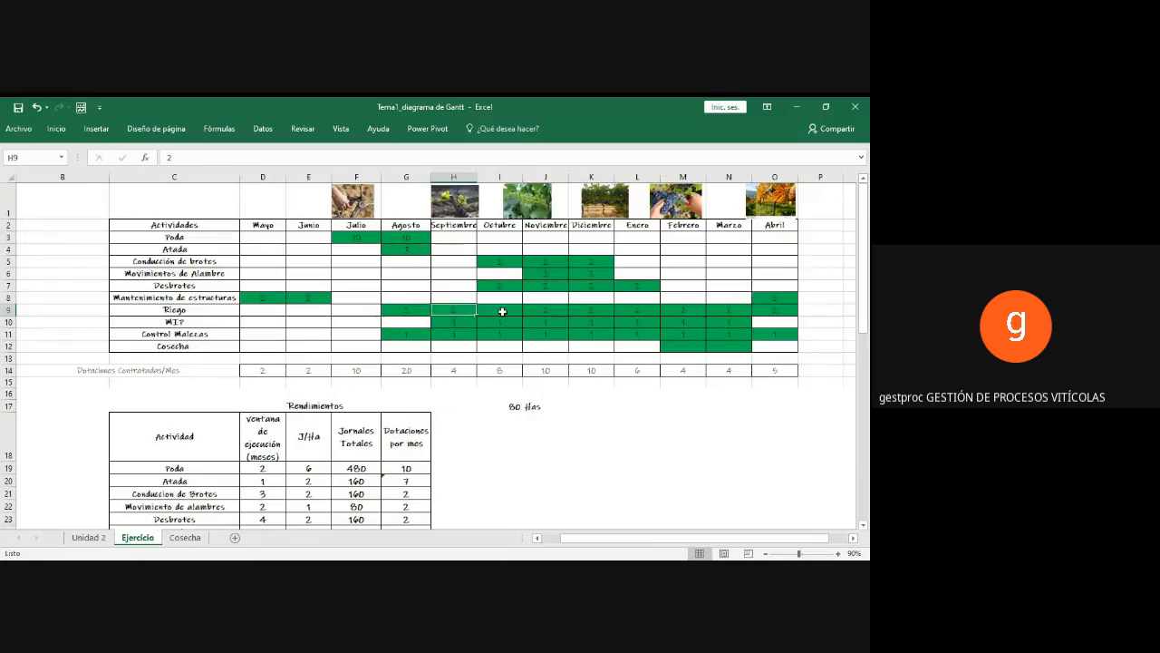
pyautogui.click(501, 312)
pyautogui.click(548, 311)
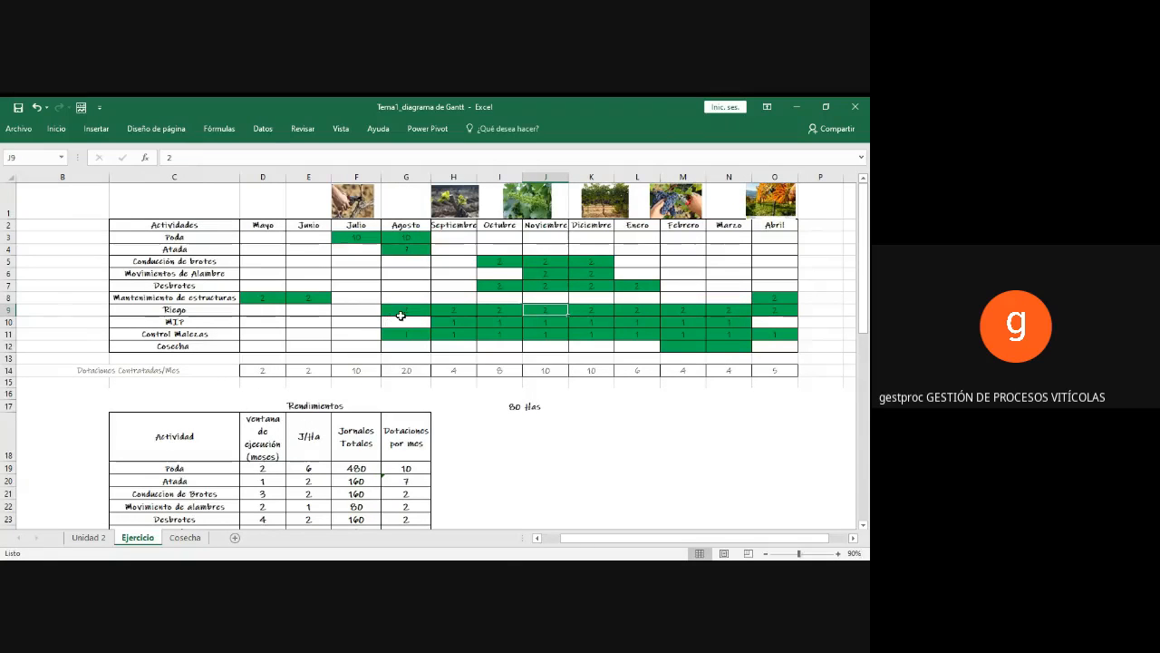
pyautogui.click(401, 313)
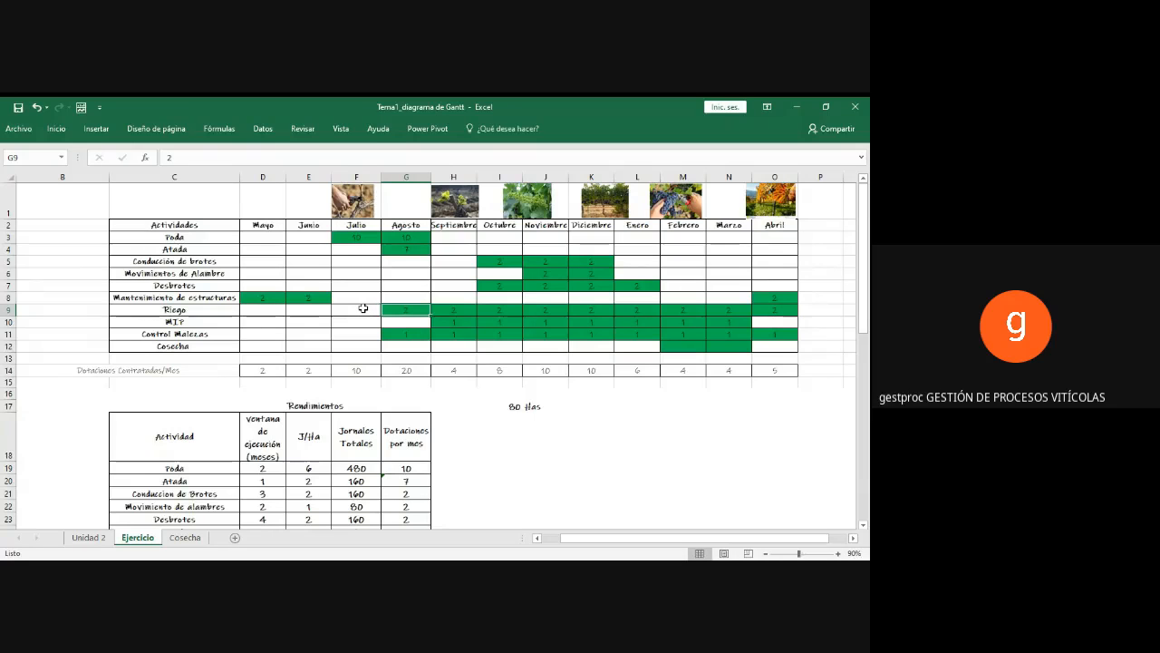
pyautogui.click(358, 309)
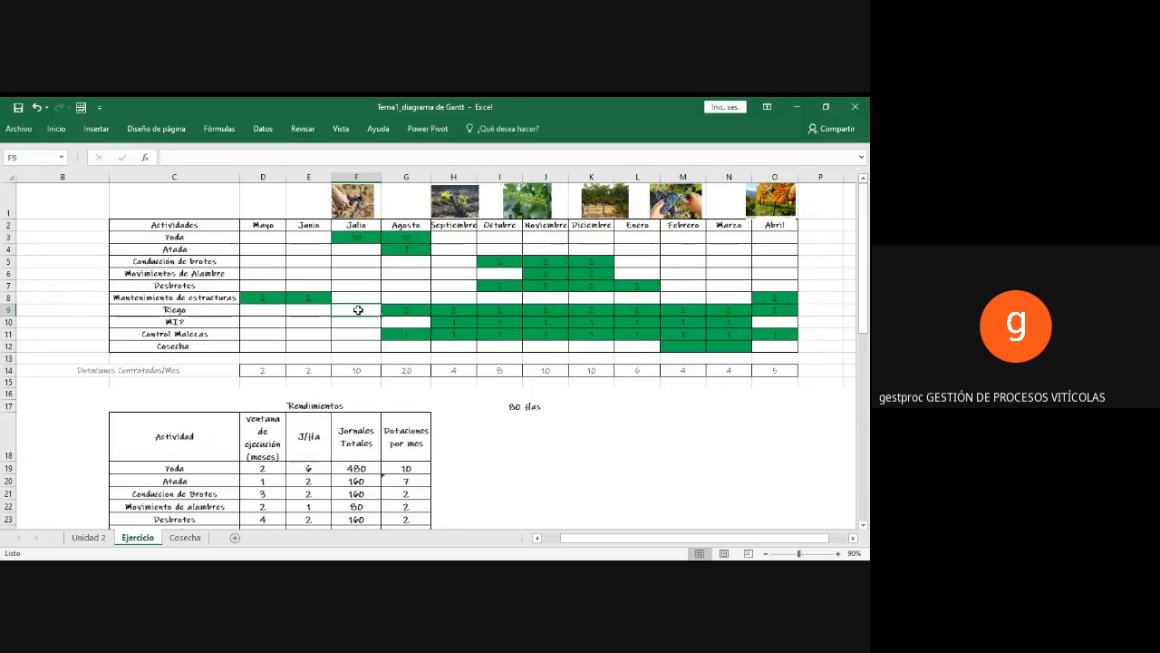
pyautogui.moveTo(358, 309); pyautogui.dragTo(268, 316)
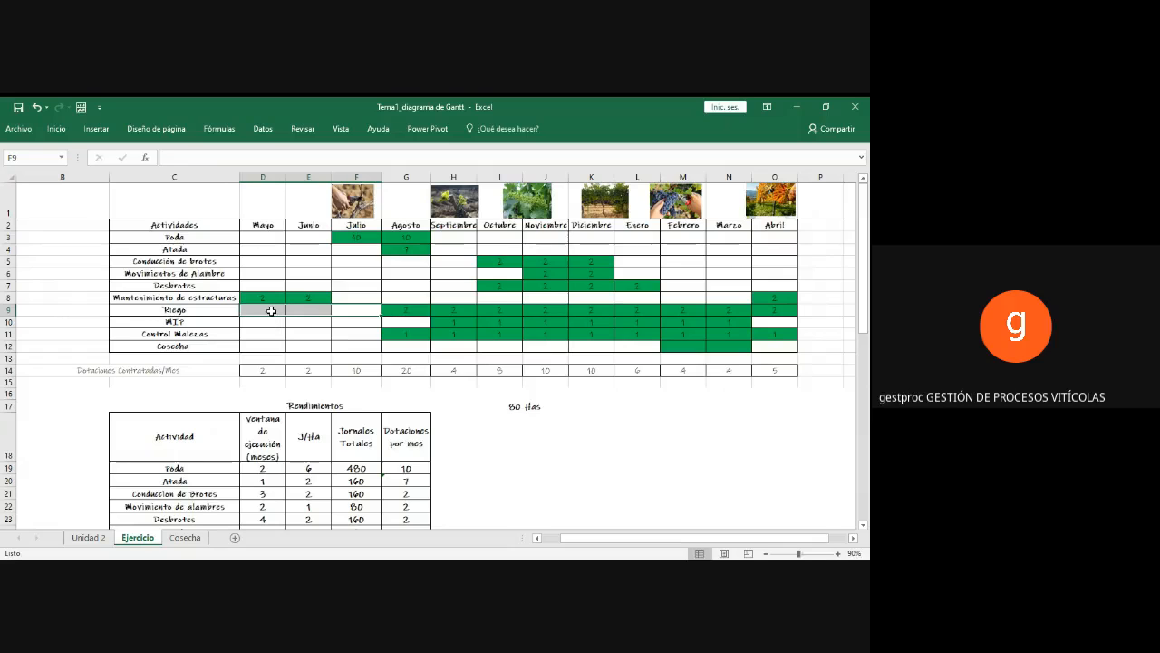
pyautogui.click(272, 310)
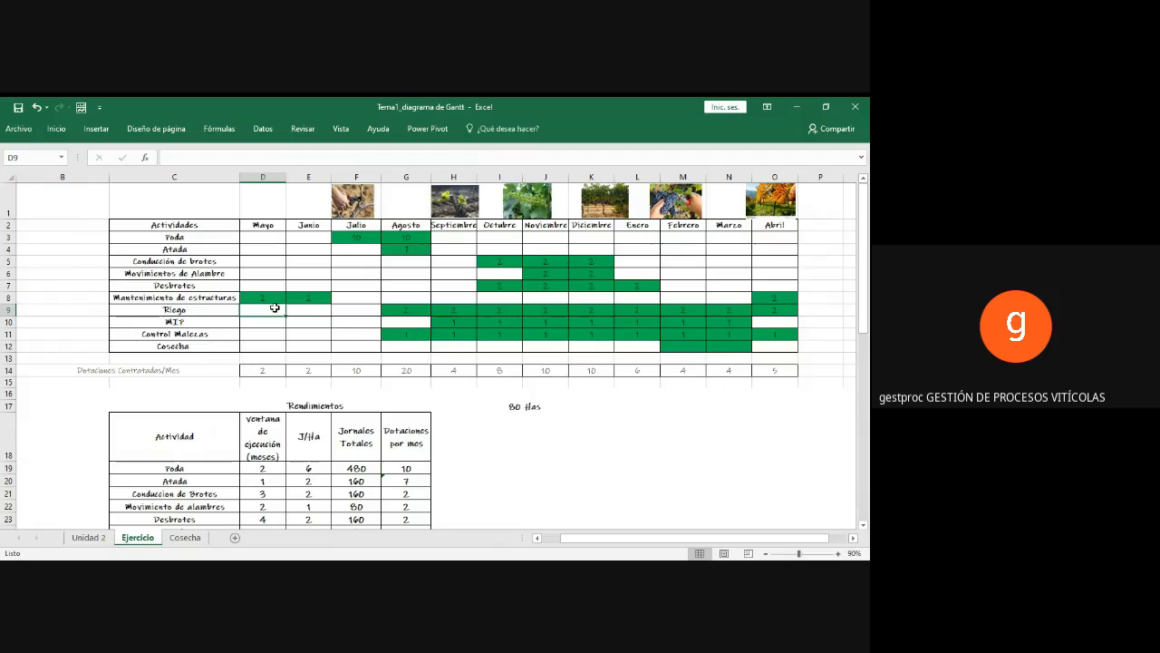
pyautogui.write('1')
pyautogui.press('Tab')
pyautogui.write('1')
pyautogui.press('Tab')
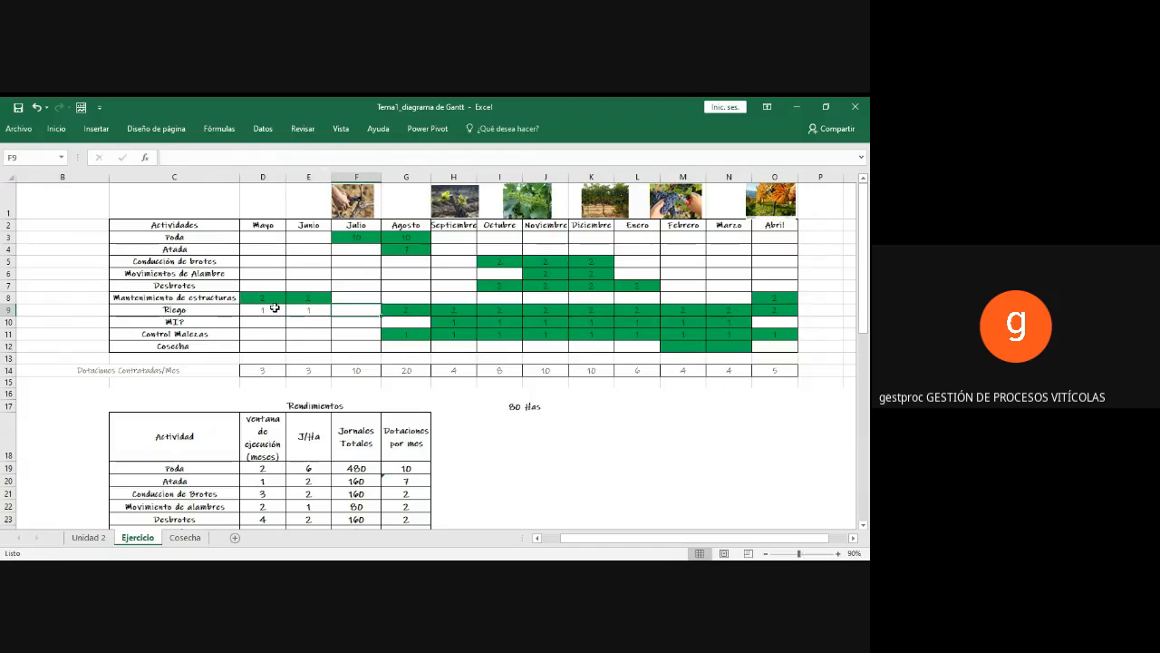
pyautogui.write('1')
pyautogui.press('Tab')
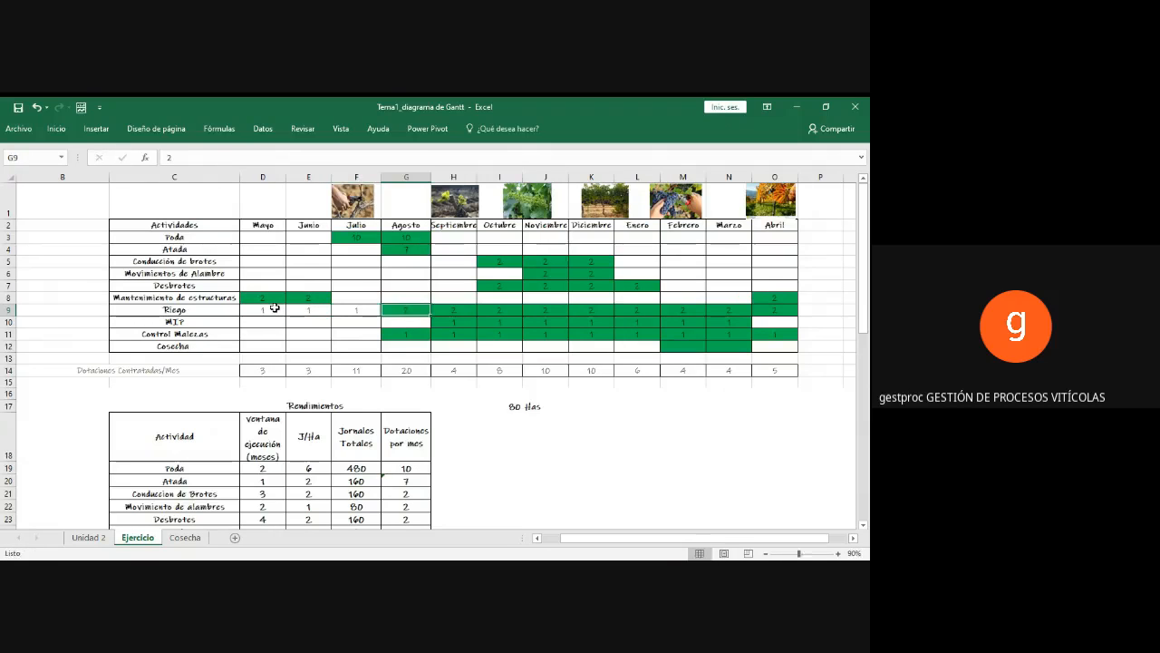
# Step: Fill the Mayo to Julio cells of the Riego row with the same green as the other scheduled months
pyautogui.moveTo(273, 308); pyautogui.dragTo(343, 310)
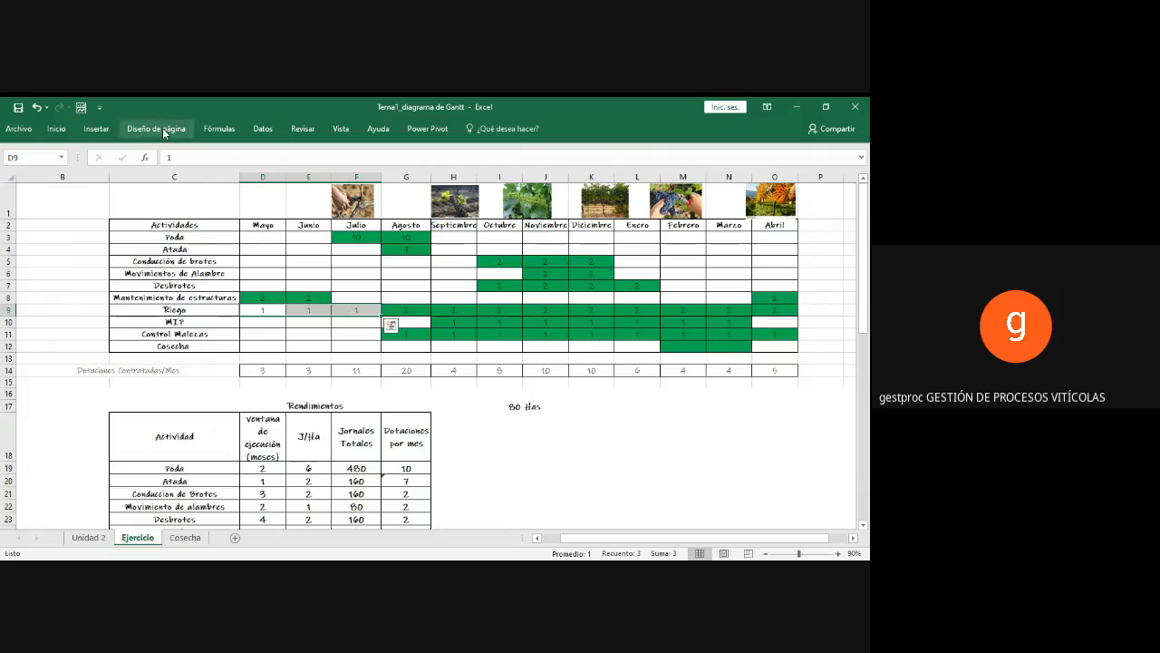
pyautogui.click(57, 129)
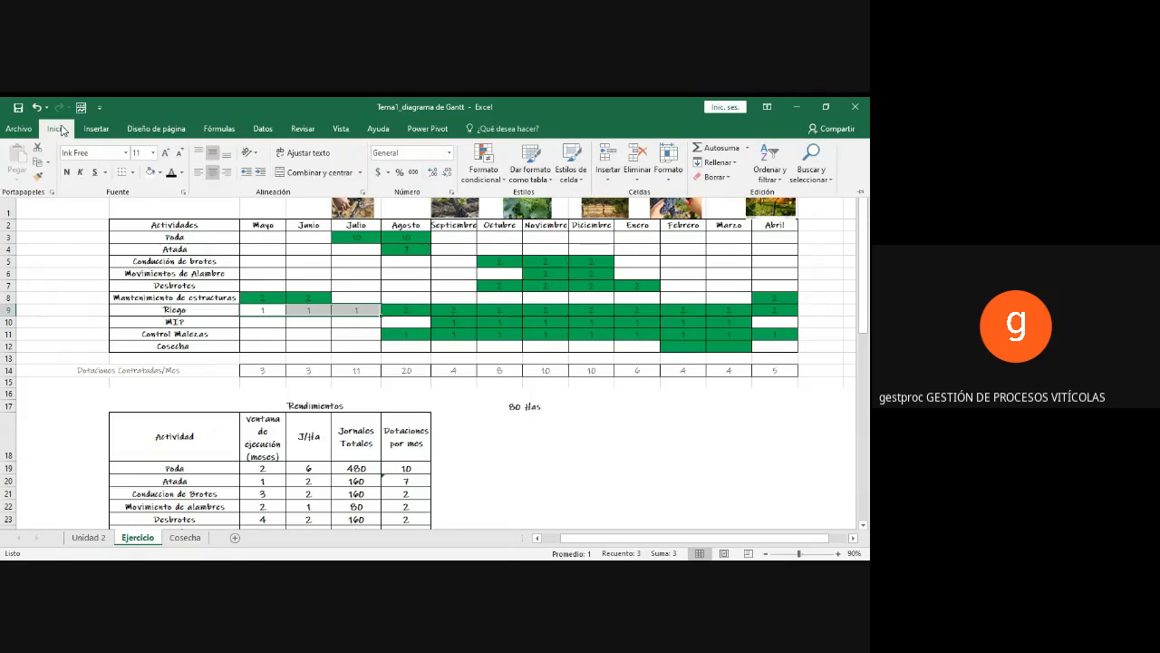
pyautogui.click(151, 172)
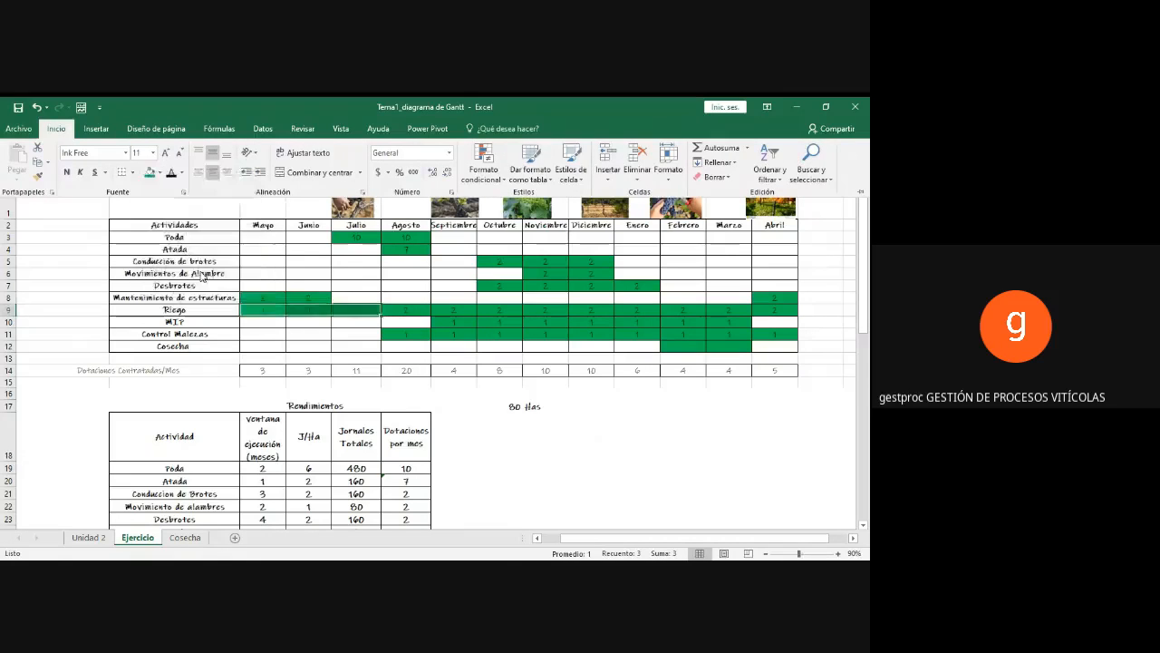
pyautogui.click(262, 309)
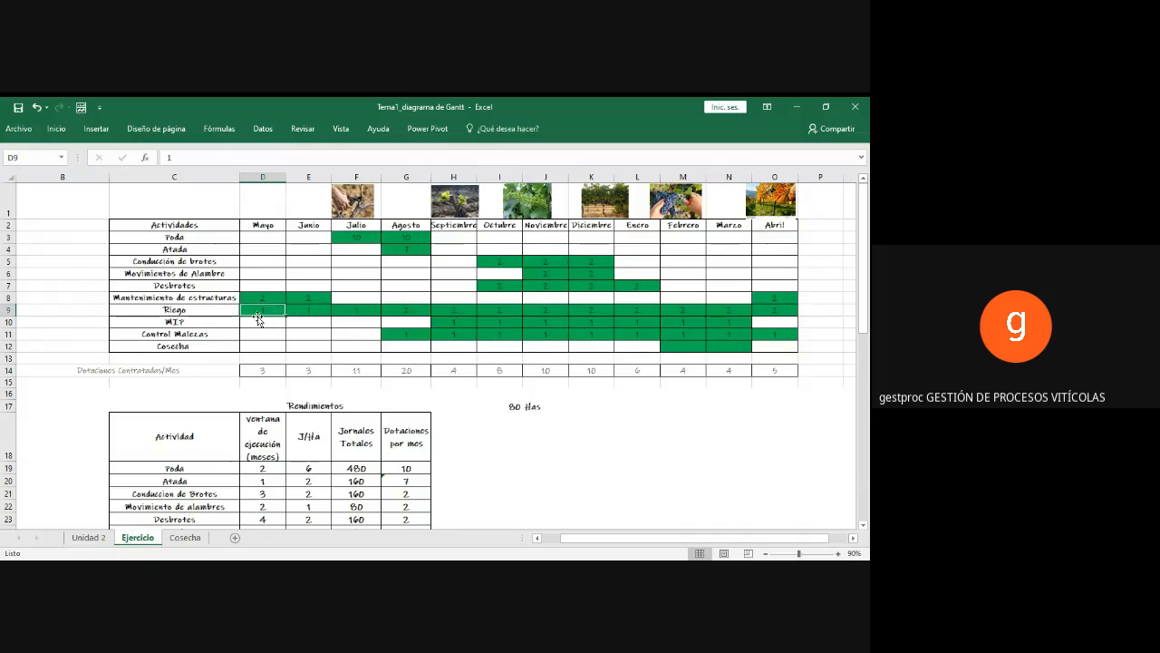
pyautogui.moveTo(260, 310); pyautogui.dragTo(417, 306)
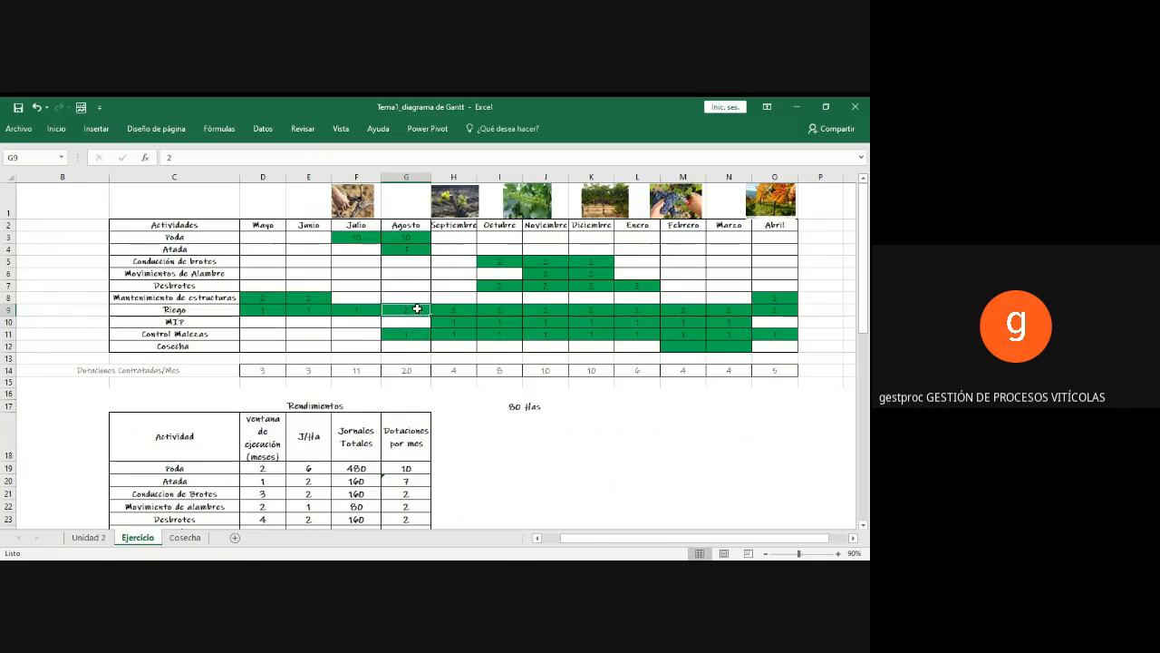
pyautogui.moveTo(417, 309); pyautogui.dragTo(758, 311)
pyautogui.click(709, 334)
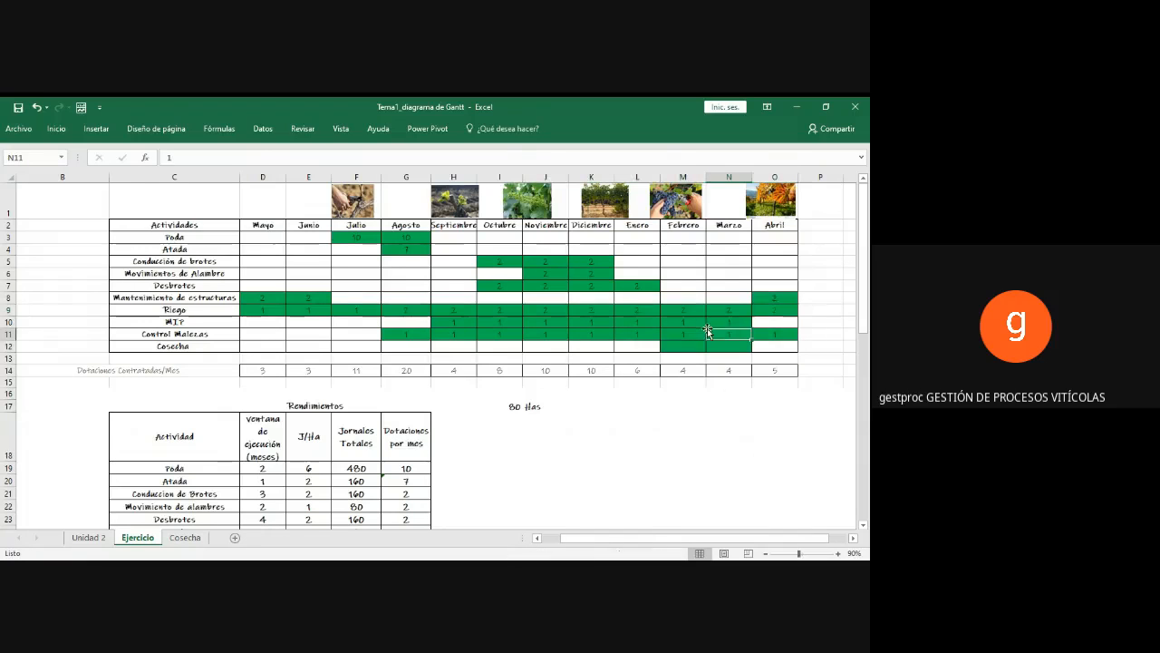
# Step: Set the Noviembre staffing of the Conducción de brotes row to 3
pyautogui.click(502, 261)
pyautogui.click(552, 265)
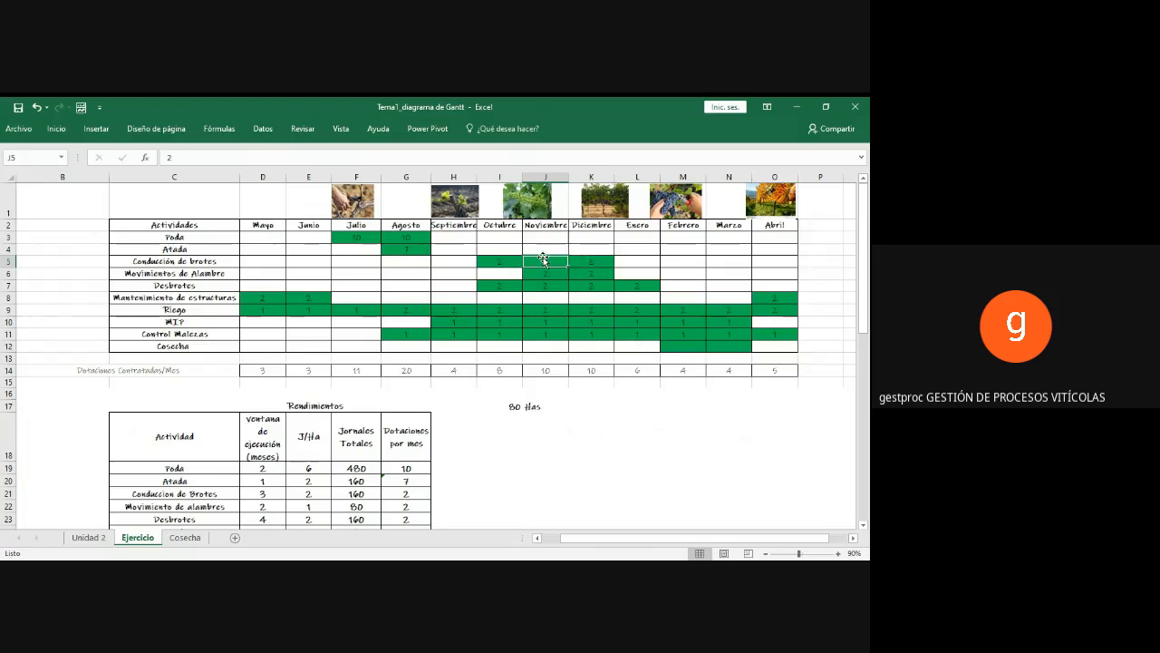
pyautogui.moveTo(508, 262); pyautogui.dragTo(531, 262)
pyautogui.click(538, 262)
pyautogui.press('Tab')
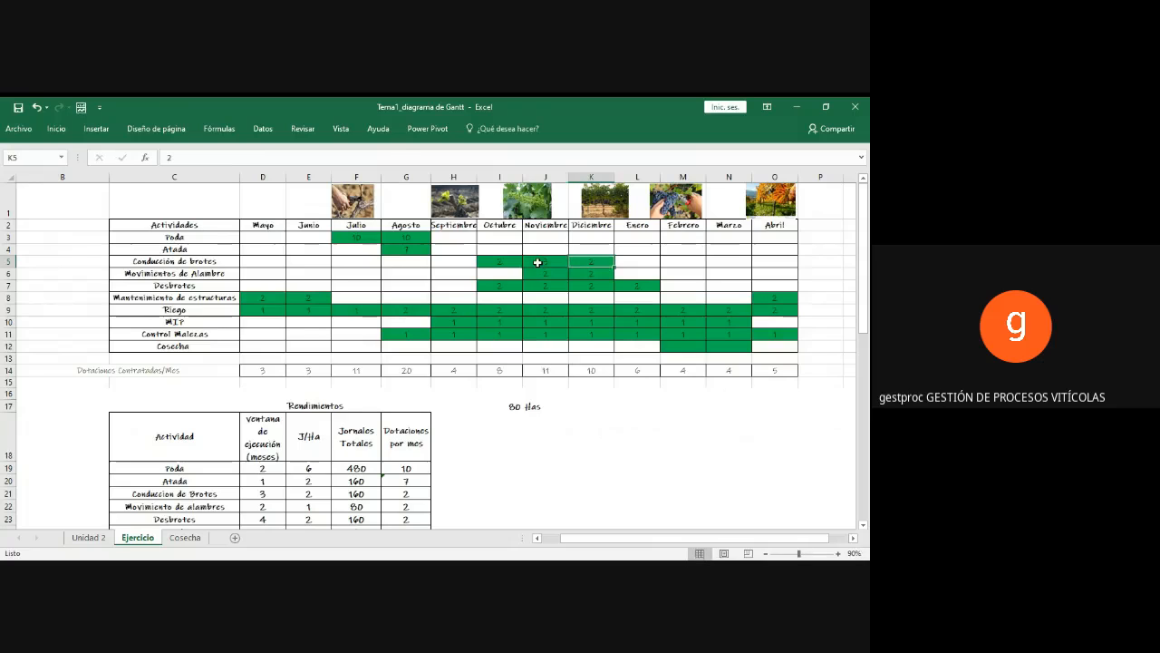
pyautogui.press('Tab')
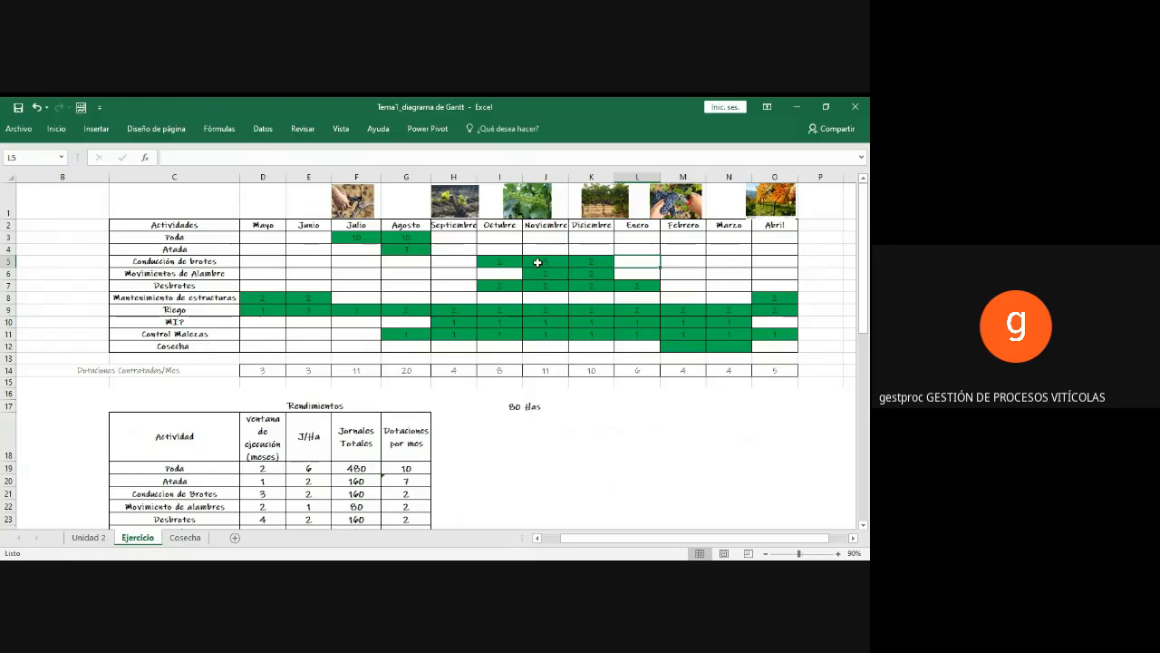
# Step: Set the Diciembre staffing of the Conducción de brotes row to 1
pyautogui.moveTo(508, 262); pyautogui.dragTo(574, 262)
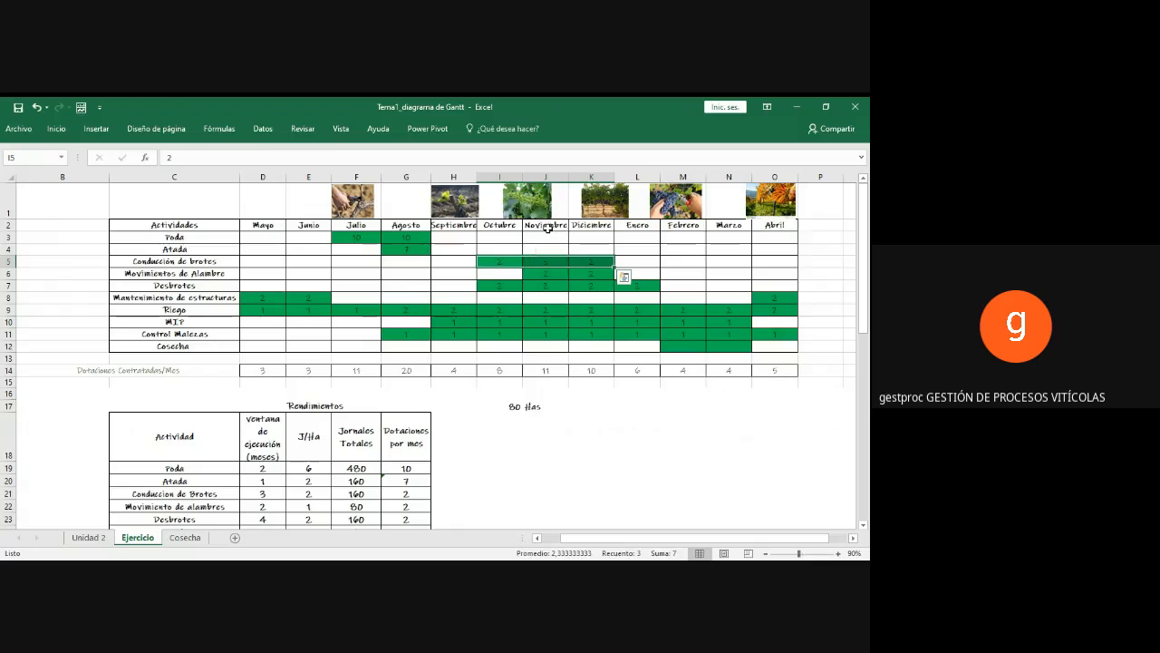
pyautogui.click(547, 227)
pyautogui.click(546, 262)
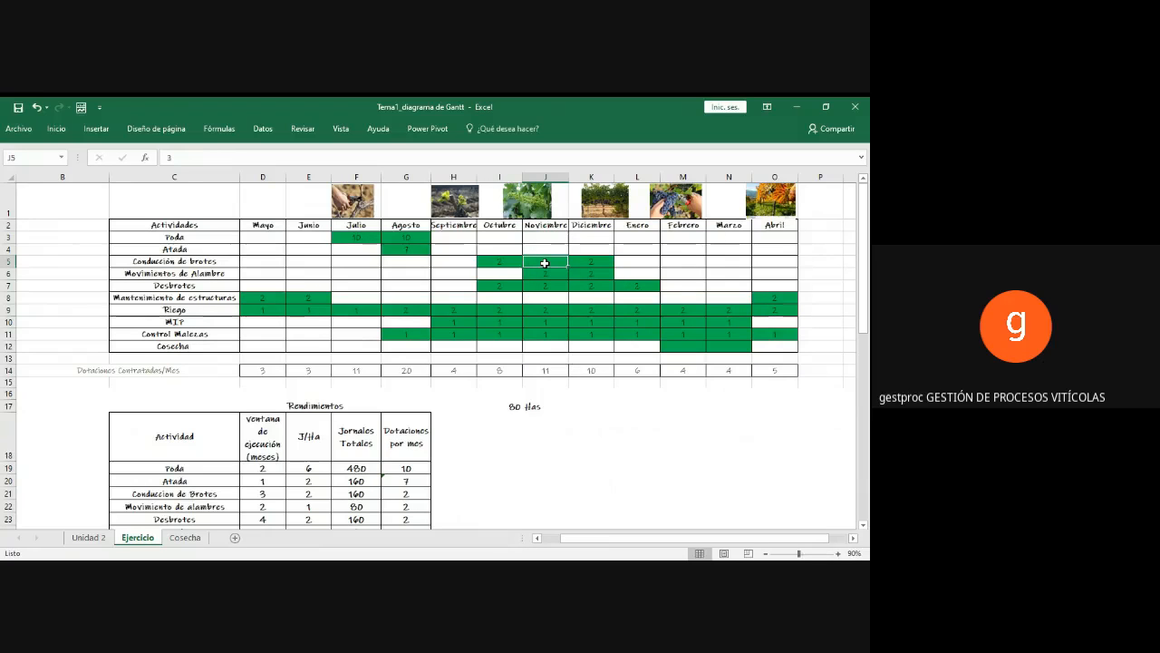
pyautogui.click(588, 263)
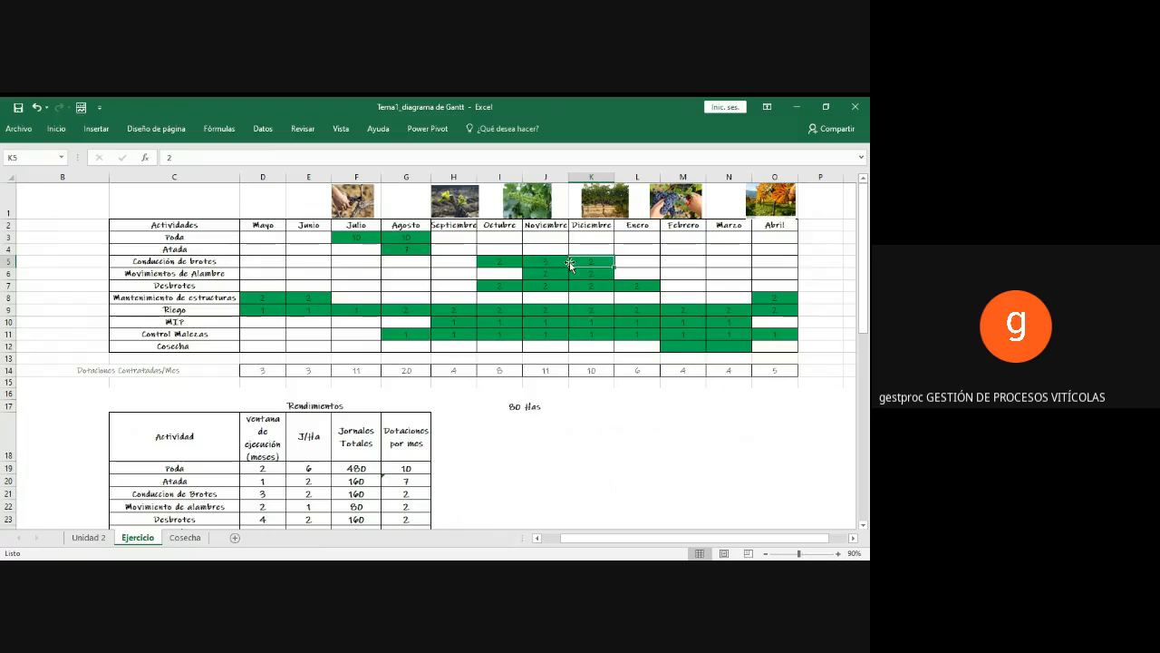
pyautogui.write('1')
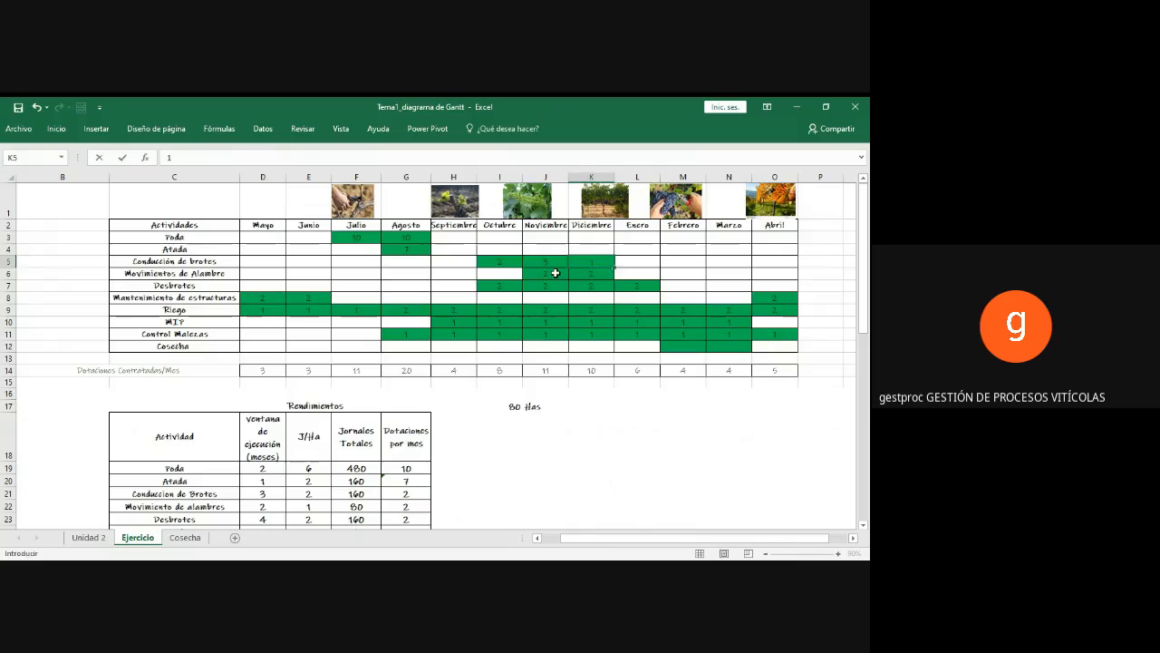
pyautogui.click(554, 274)
pyautogui.scroll(-1, 546, 281)
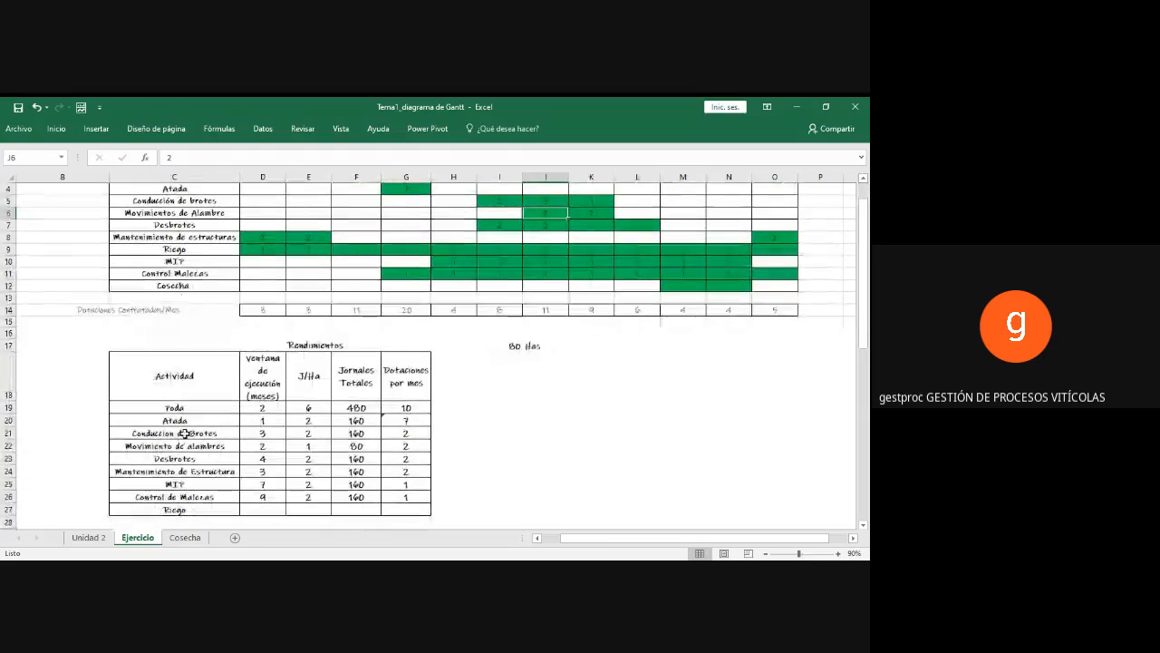
# Step: Examine the Dotaciones por mes formula for Conduccion de Brotes and that activity's Octubre to Diciembre cells in the Gantt chart
pyautogui.click(184, 434)
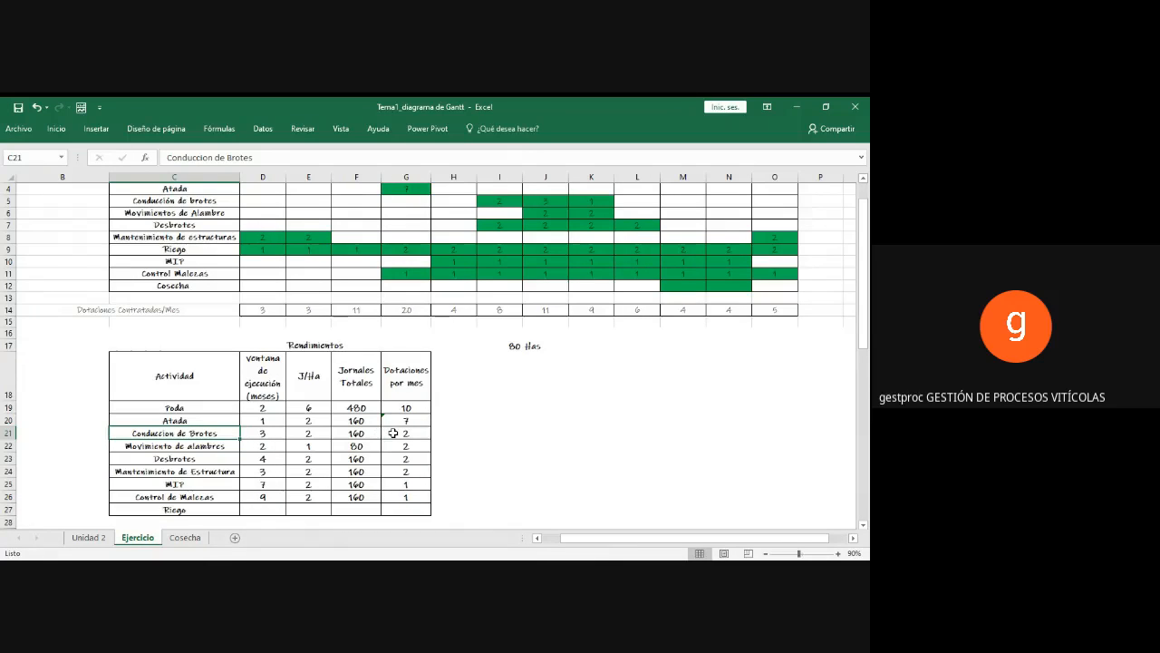
pyautogui.click(393, 433)
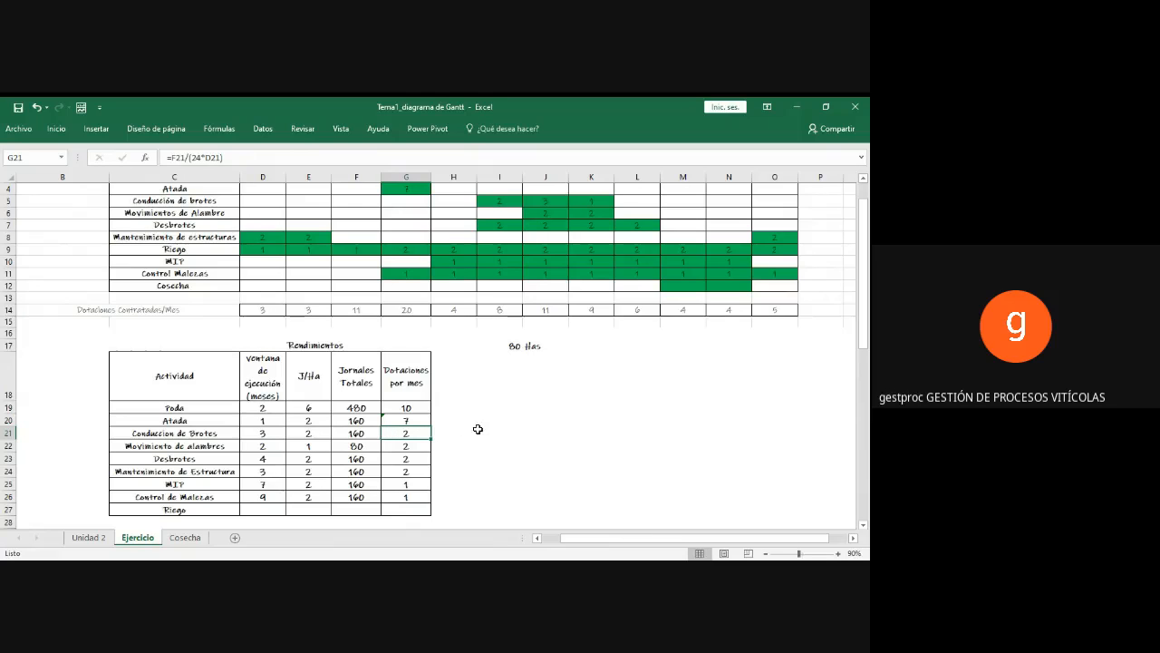
pyautogui.scroll(1, 477, 430)
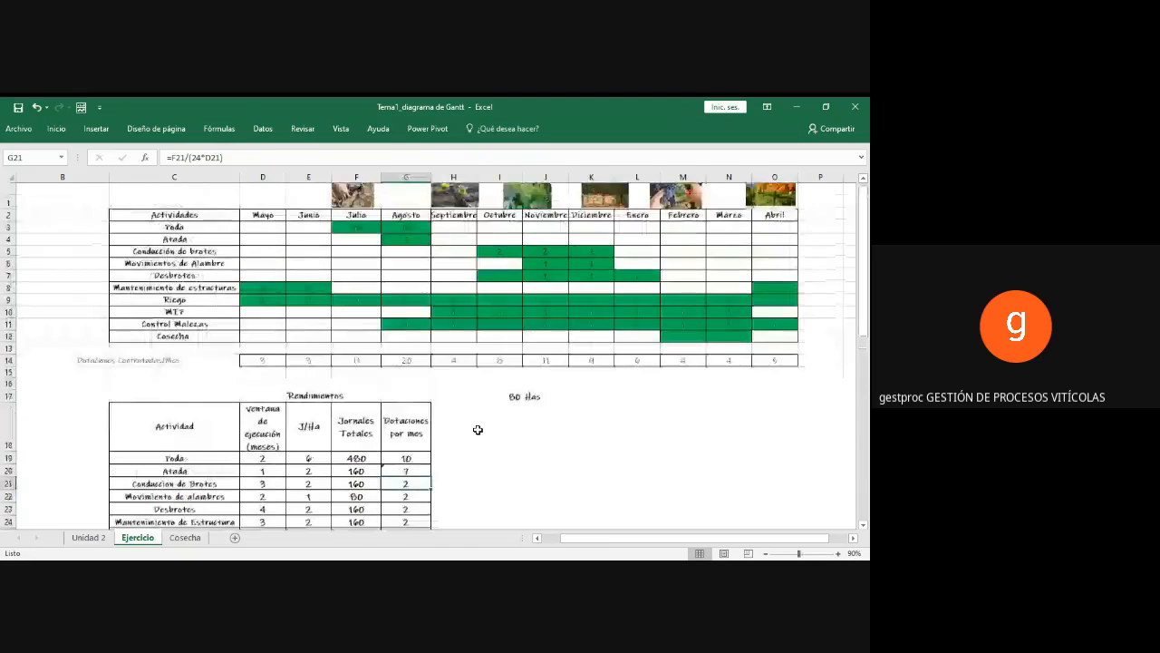
pyautogui.scroll(1, 478, 430)
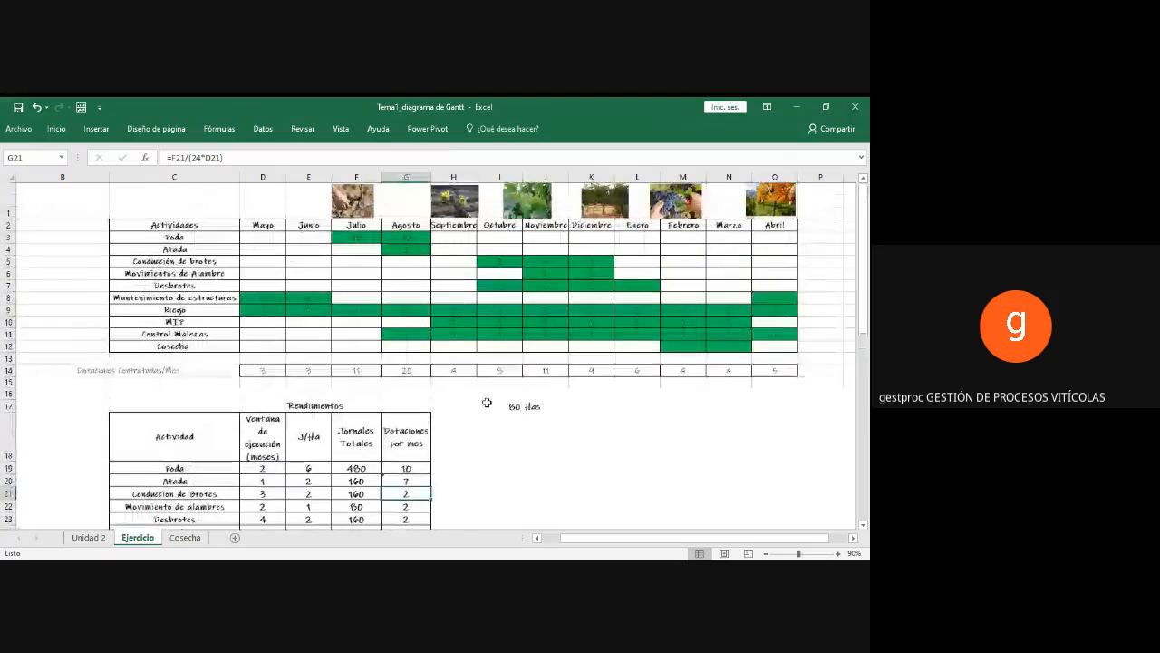
pyautogui.click(581, 261)
pyautogui.moveTo(580, 261); pyautogui.dragTo(516, 263)
pyautogui.click(531, 262)
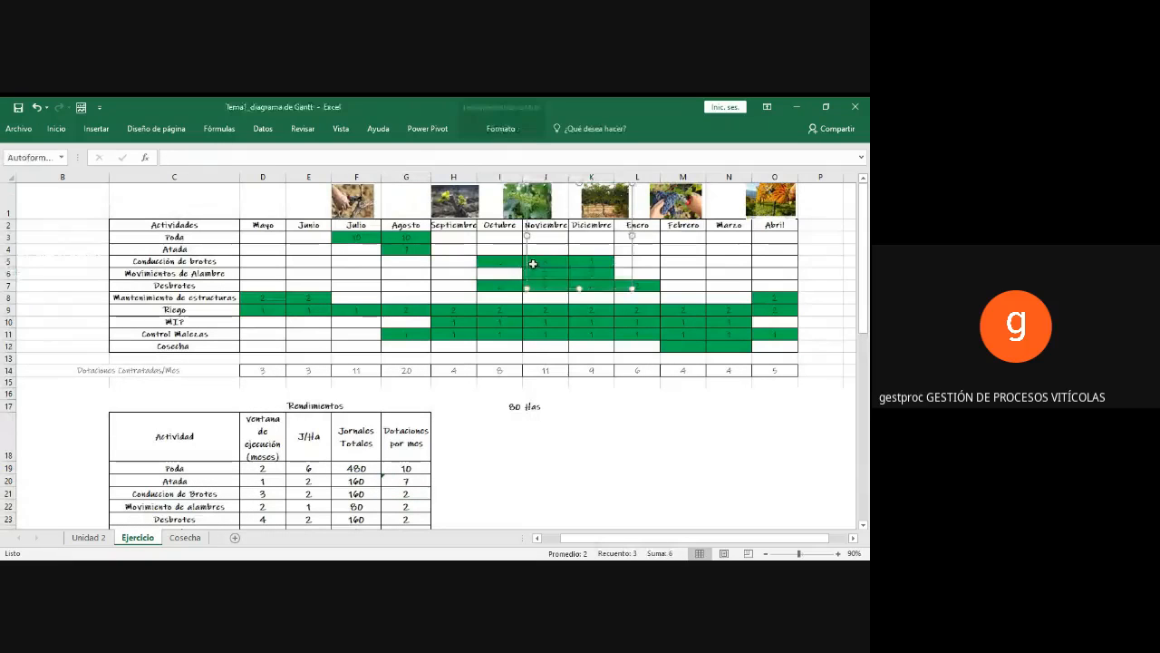
# Step: Set the Noviembre and Diciembre staffing of the Conducción de brotes row to 2 each
pyautogui.click(514, 262)
pyautogui.press('Right')
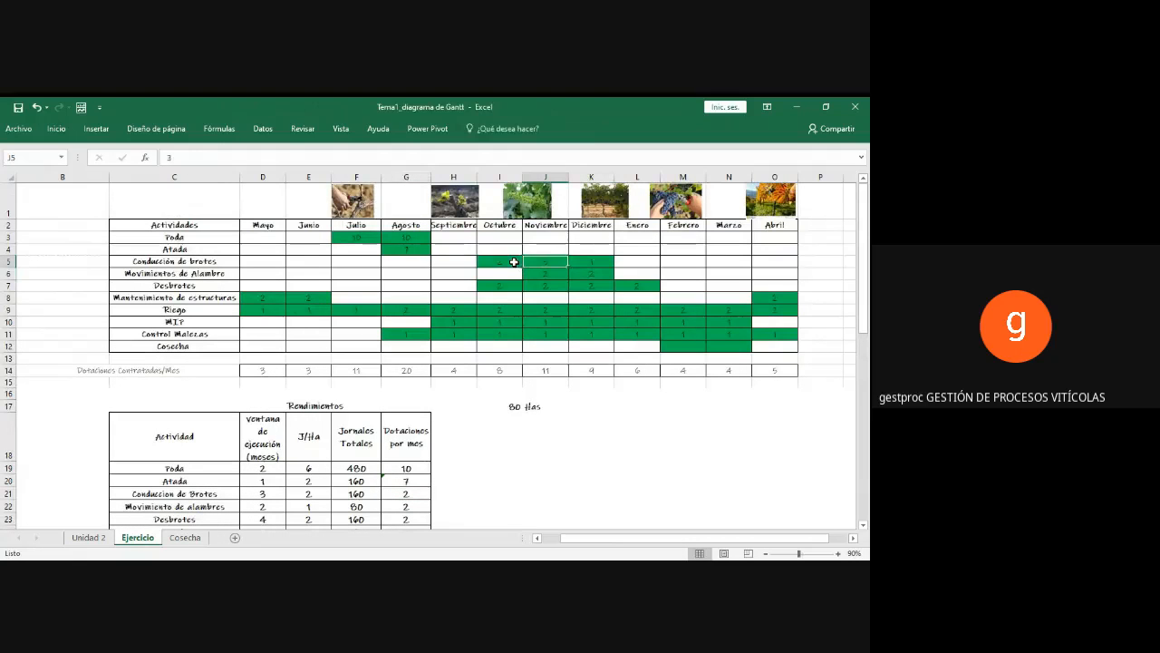
pyautogui.write('2')
pyautogui.press('Right')
pyautogui.write('2')
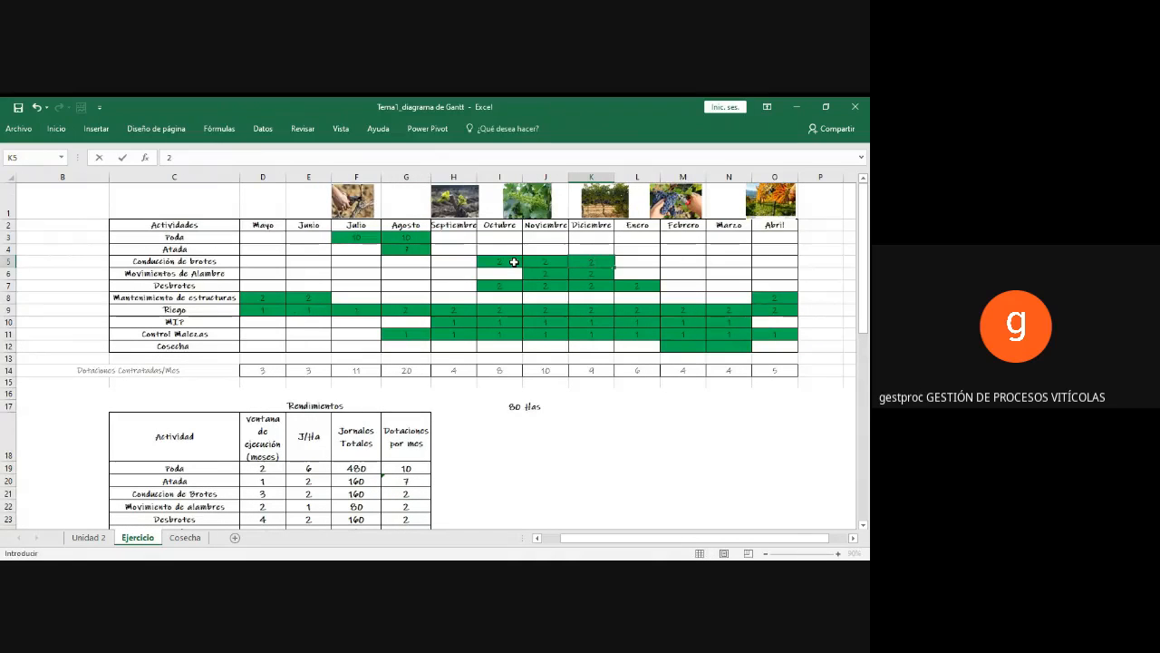
pyautogui.click(514, 262)
# Step: Set the Conducción de brotes staffing to 3 in Noviembre and 1 in Diciembre
pyautogui.press('Right')
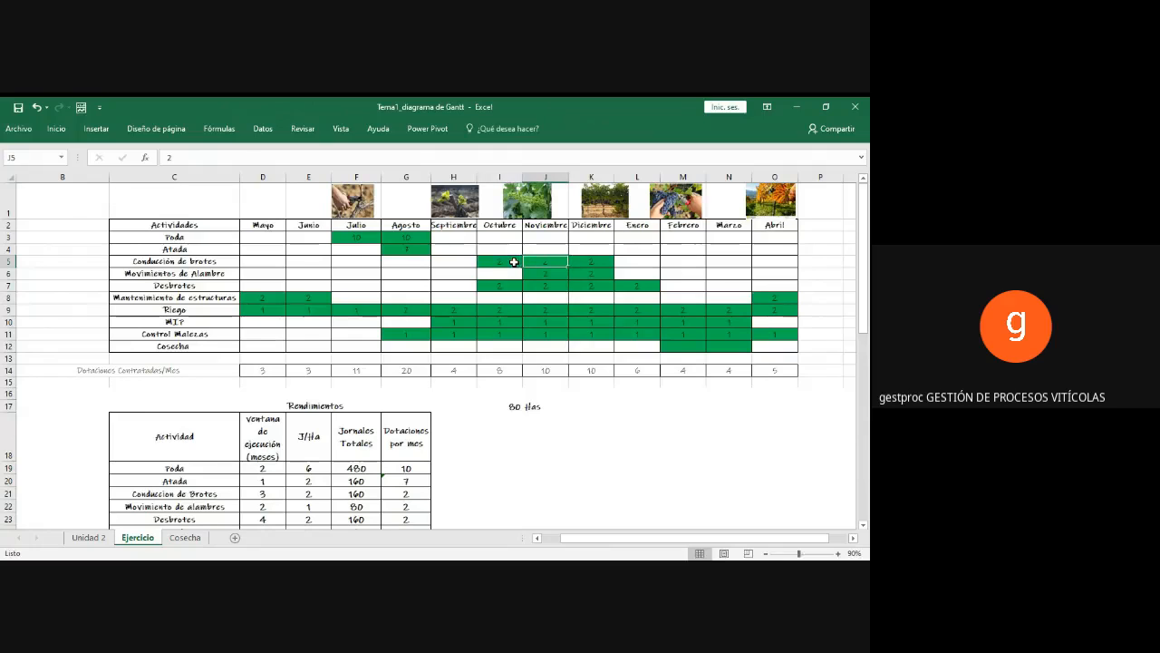
pyautogui.write('3')
pyautogui.press('Right')
pyautogui.write('1')
pyautogui.press('Return')
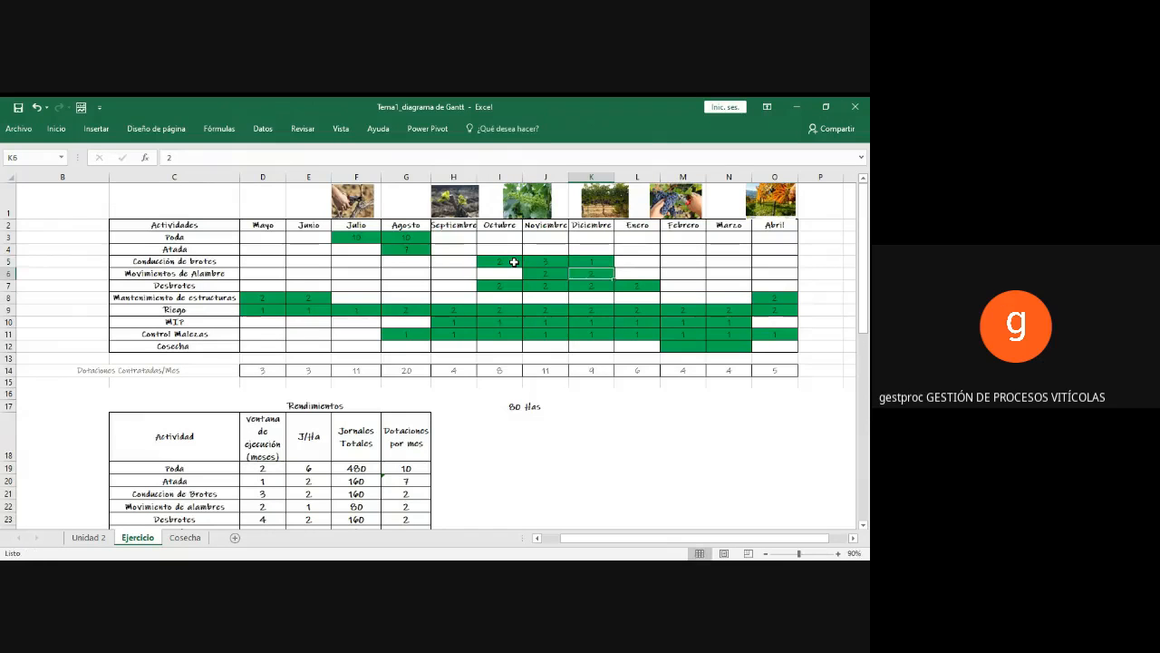
pyautogui.press('Up')
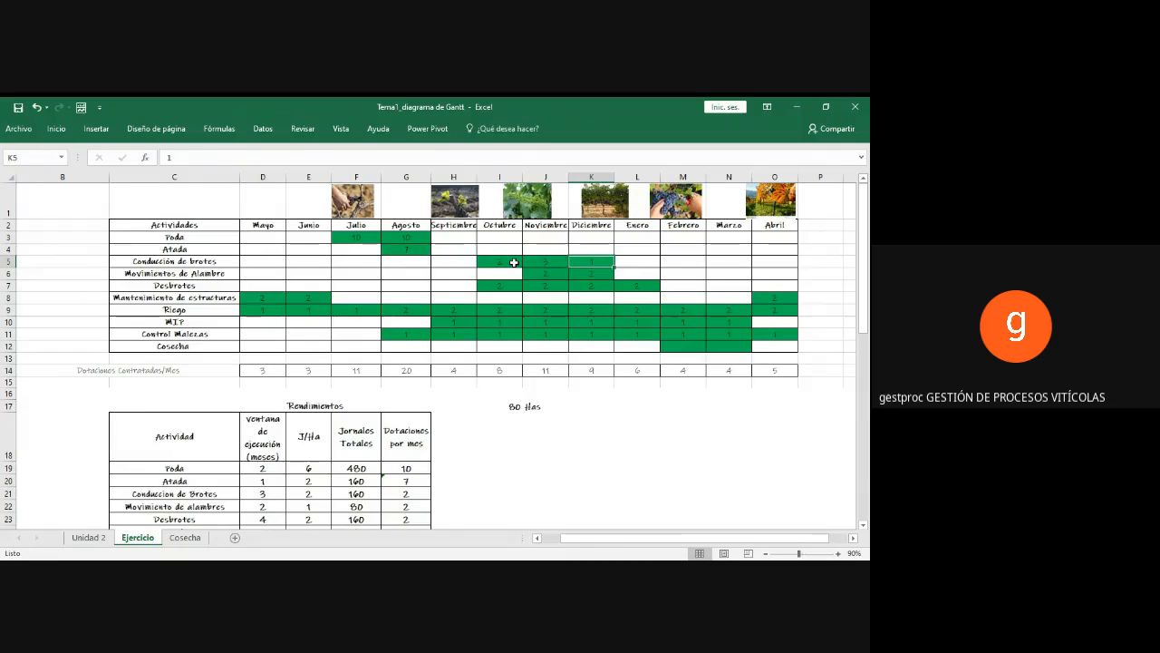
# Step: Compare the Conducción de brotes staffing from Octubre to Diciembre with the activity's calculated Dotaciones por mes in the Rendimientos table
pyautogui.moveTo(514, 262); pyautogui.dragTo(584, 262)
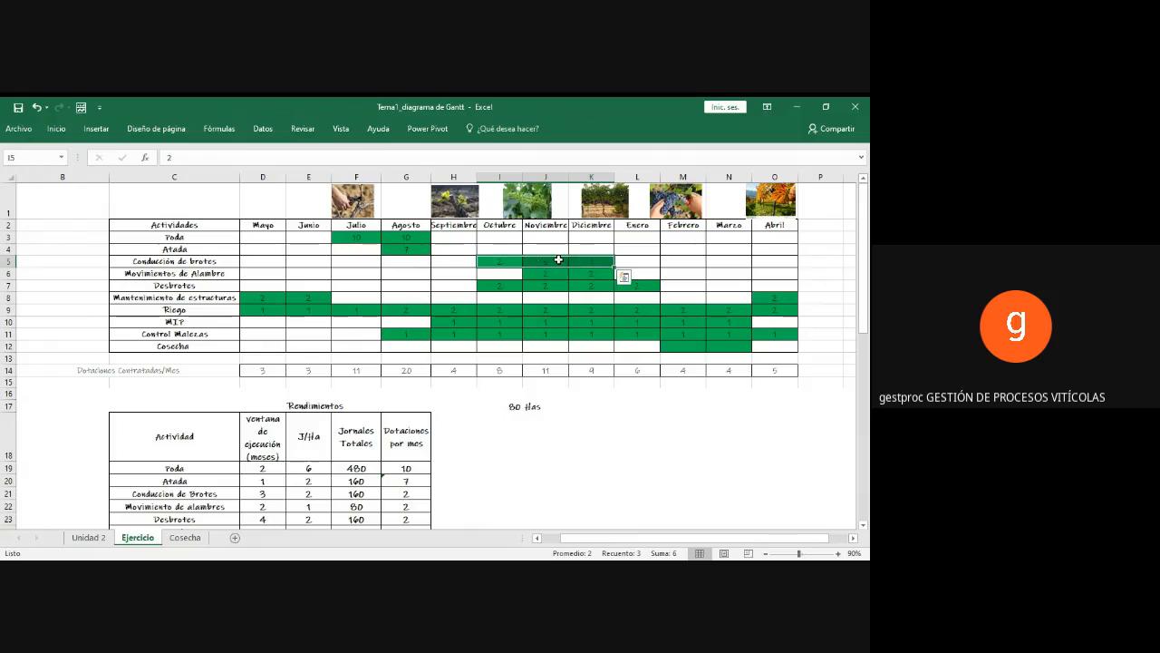
pyautogui.scroll(-1, 542, 286)
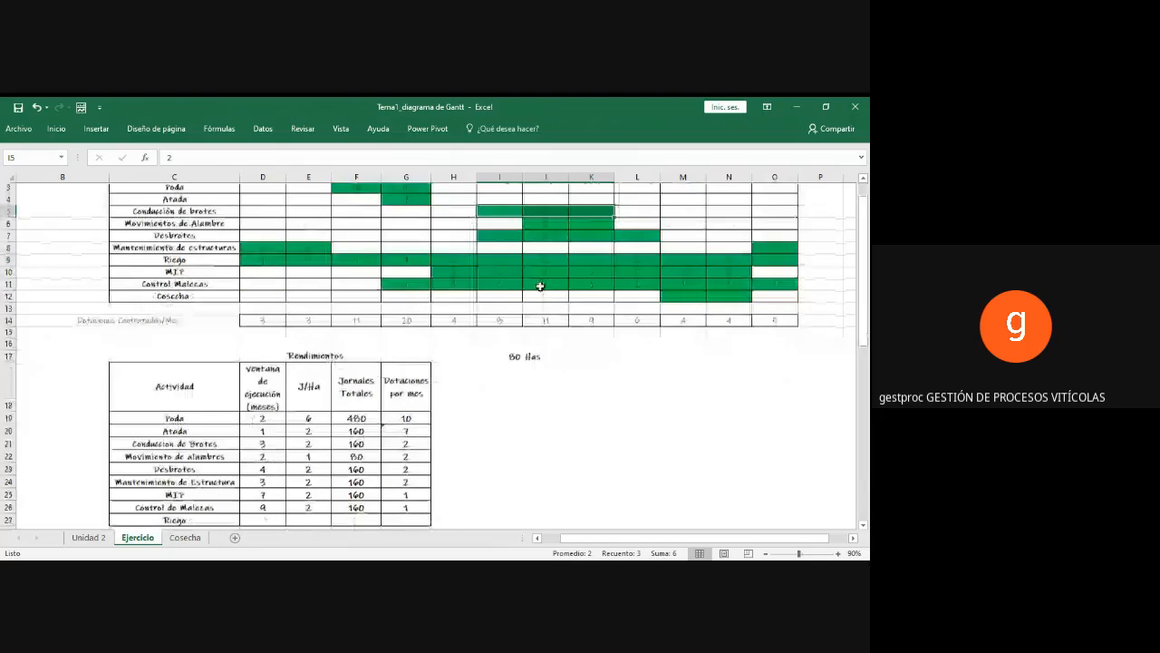
pyautogui.scroll(-1, 541, 286)
pyautogui.click(408, 433)
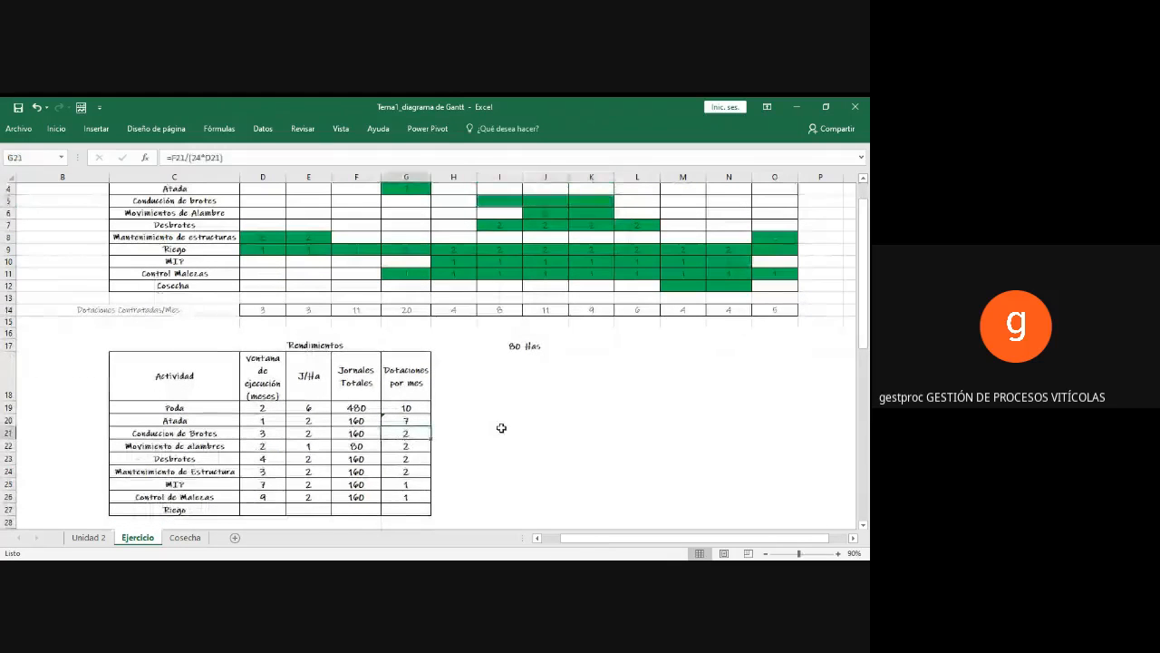
pyautogui.scroll(1, 502, 428)
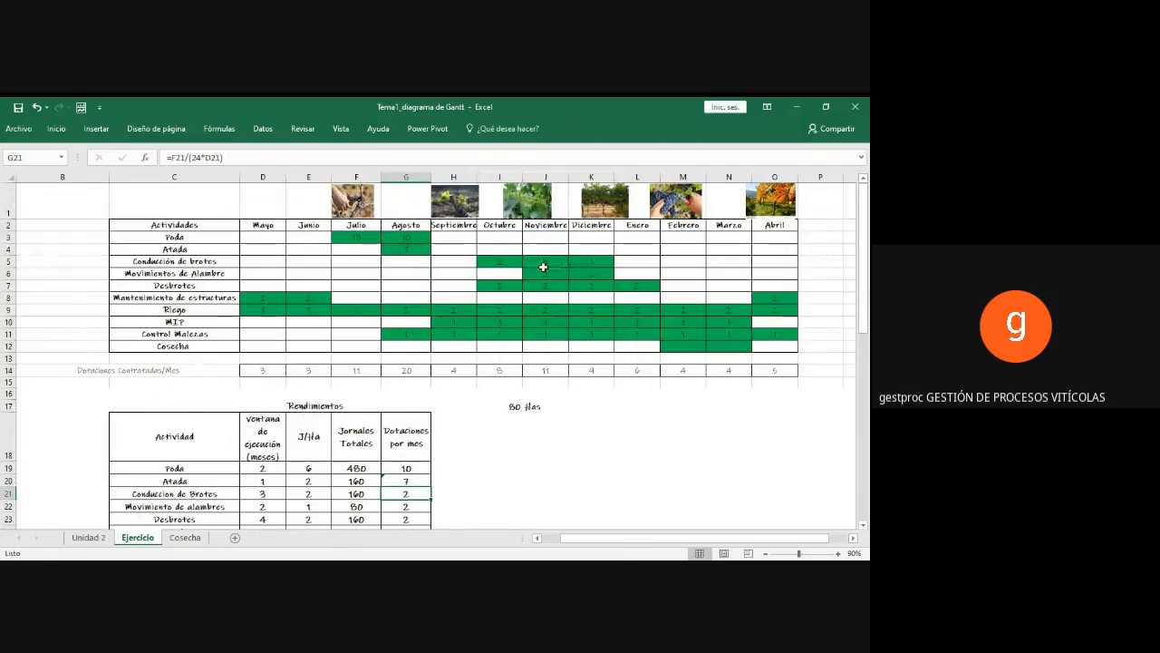
pyautogui.click(541, 262)
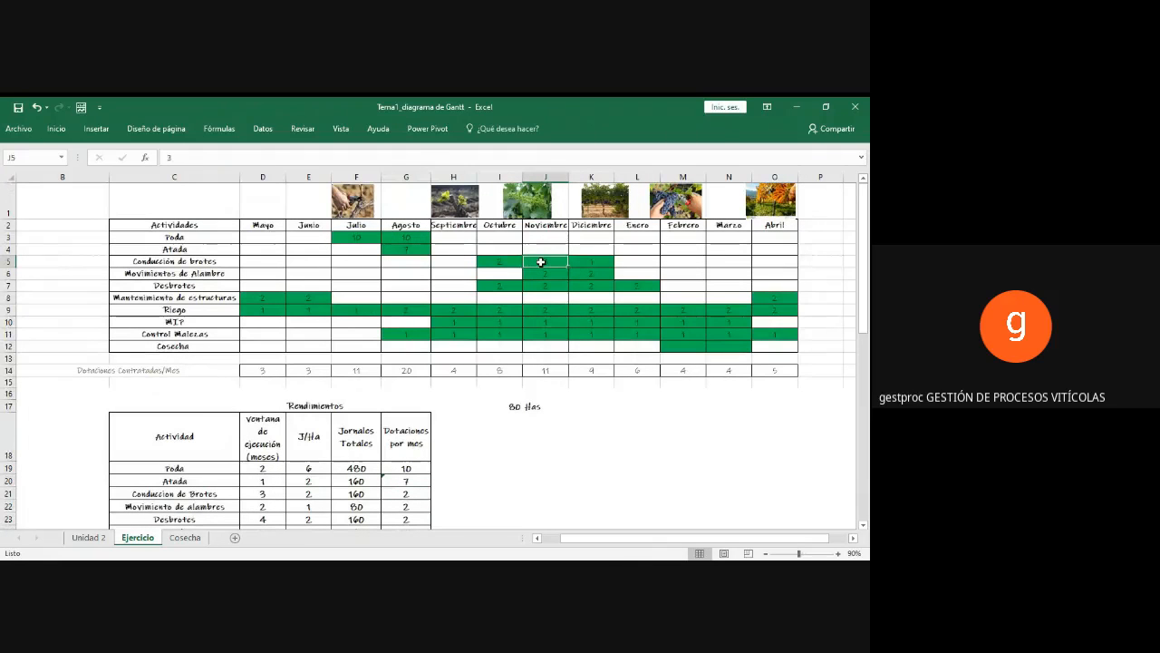
pyautogui.click(502, 260)
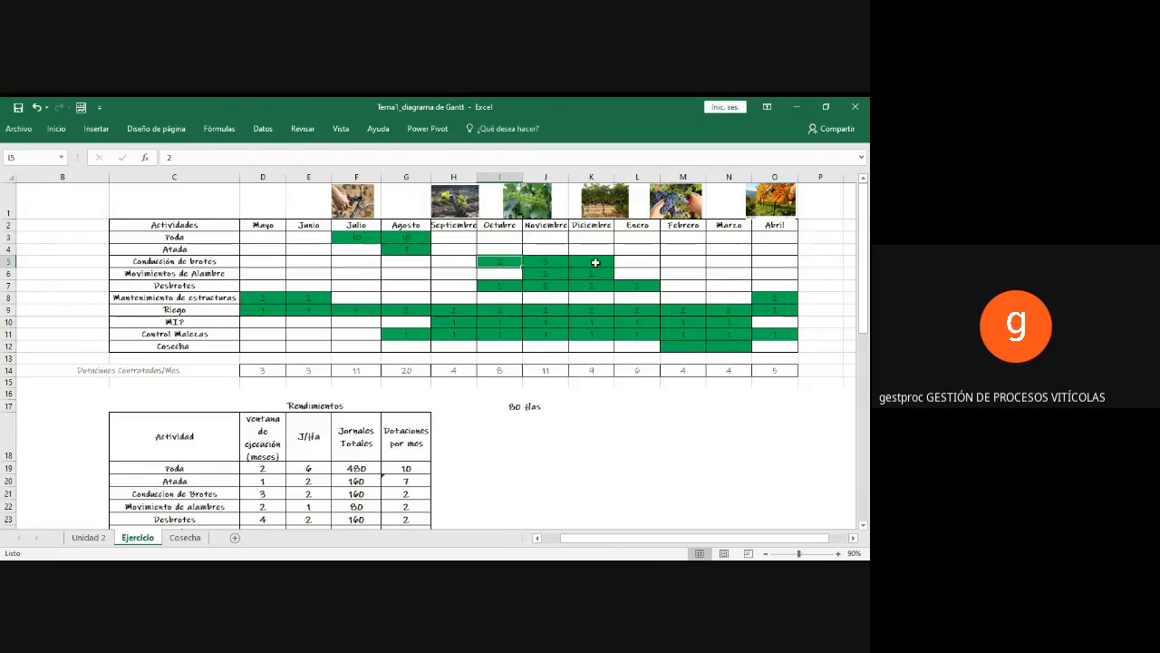
pyautogui.moveTo(596, 262); pyautogui.dragTo(501, 263)
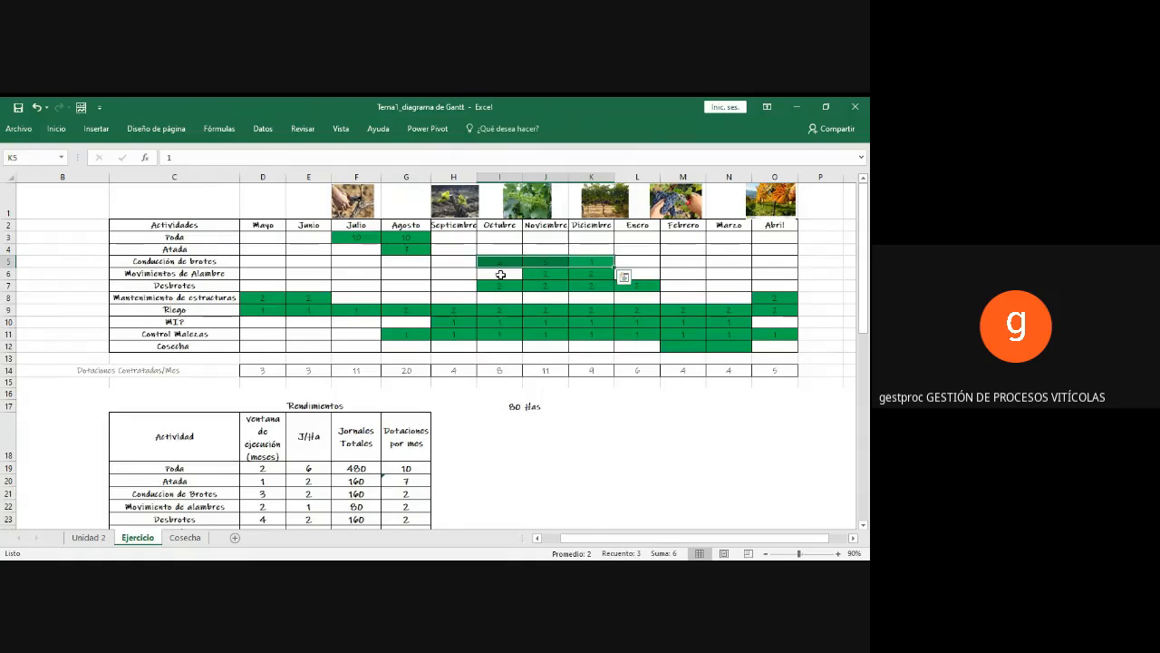
pyautogui.click(504, 261)
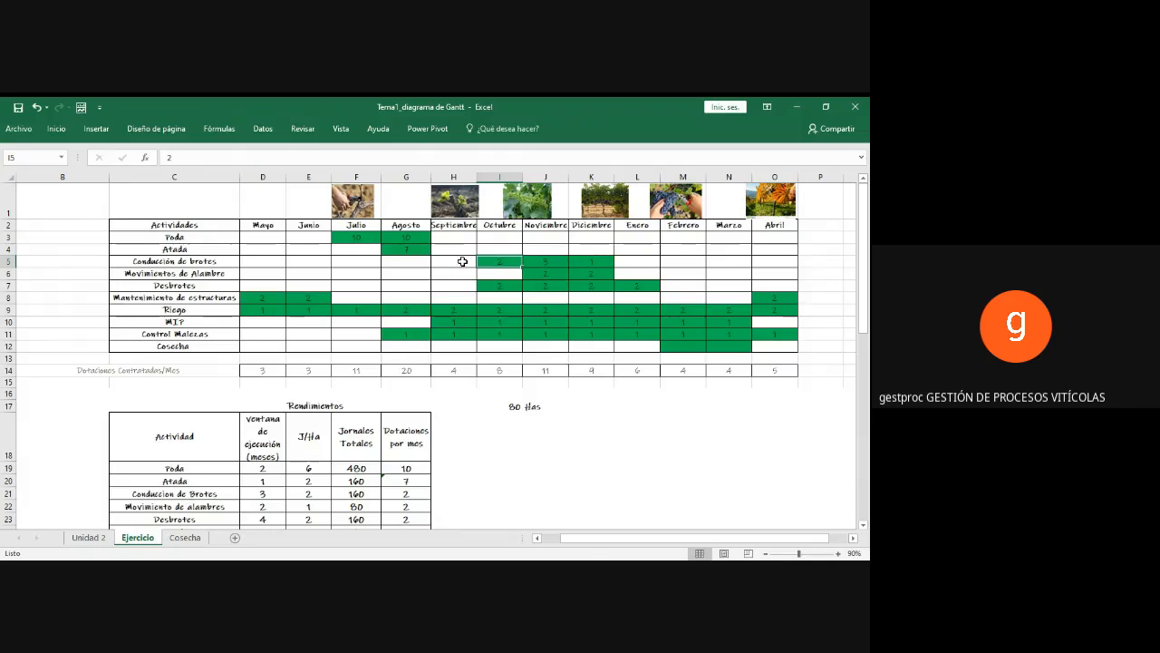
pyautogui.click(462, 260)
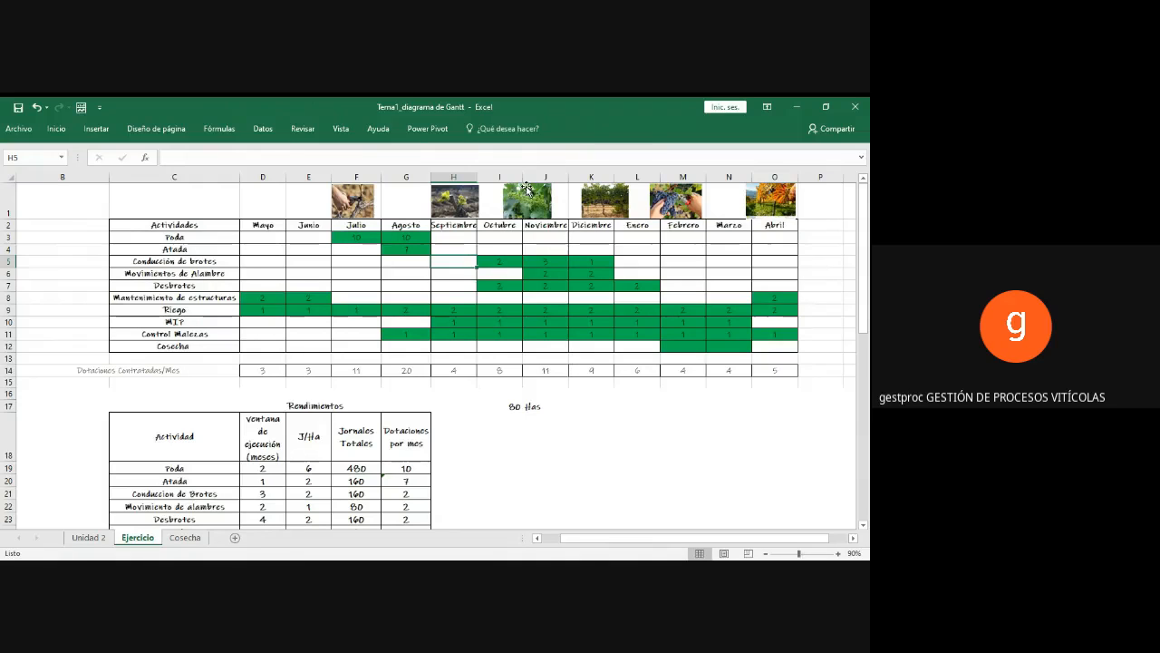
pyautogui.click(502, 264)
pyautogui.click(536, 262)
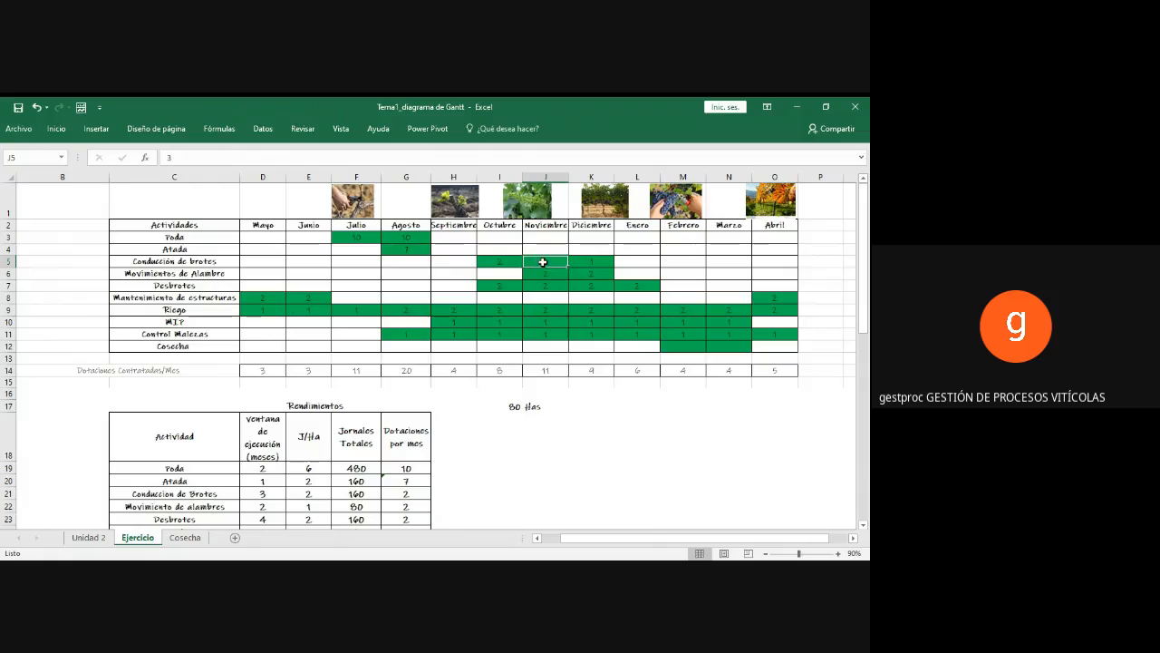
pyautogui.click(579, 260)
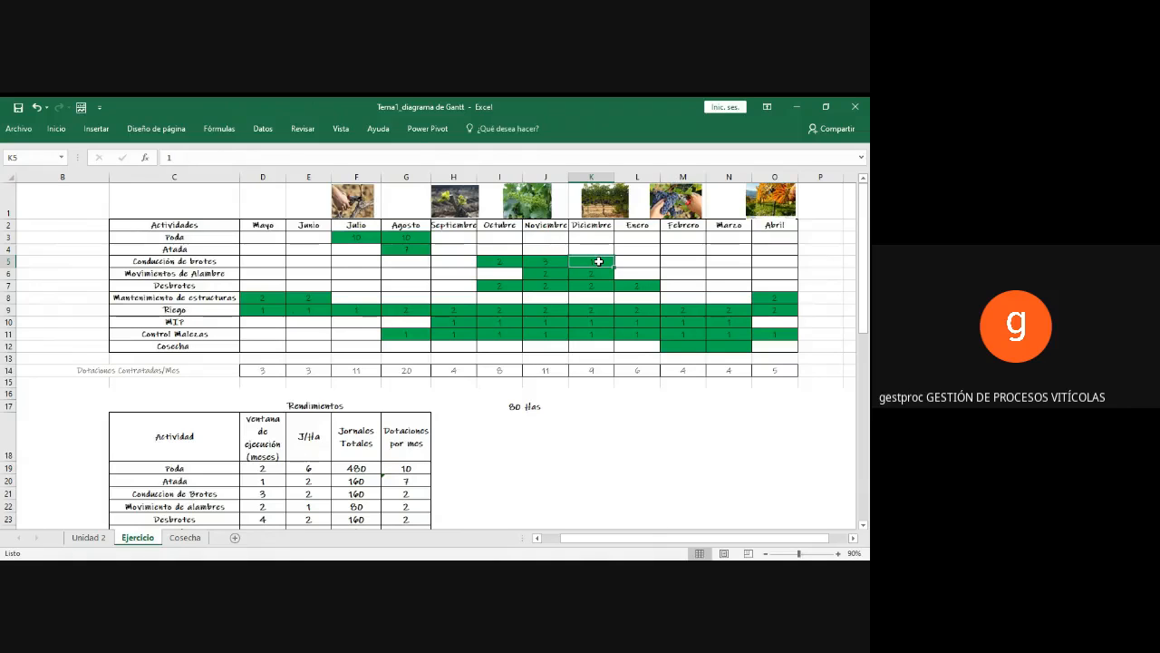
pyautogui.moveTo(501, 261); pyautogui.dragTo(536, 262)
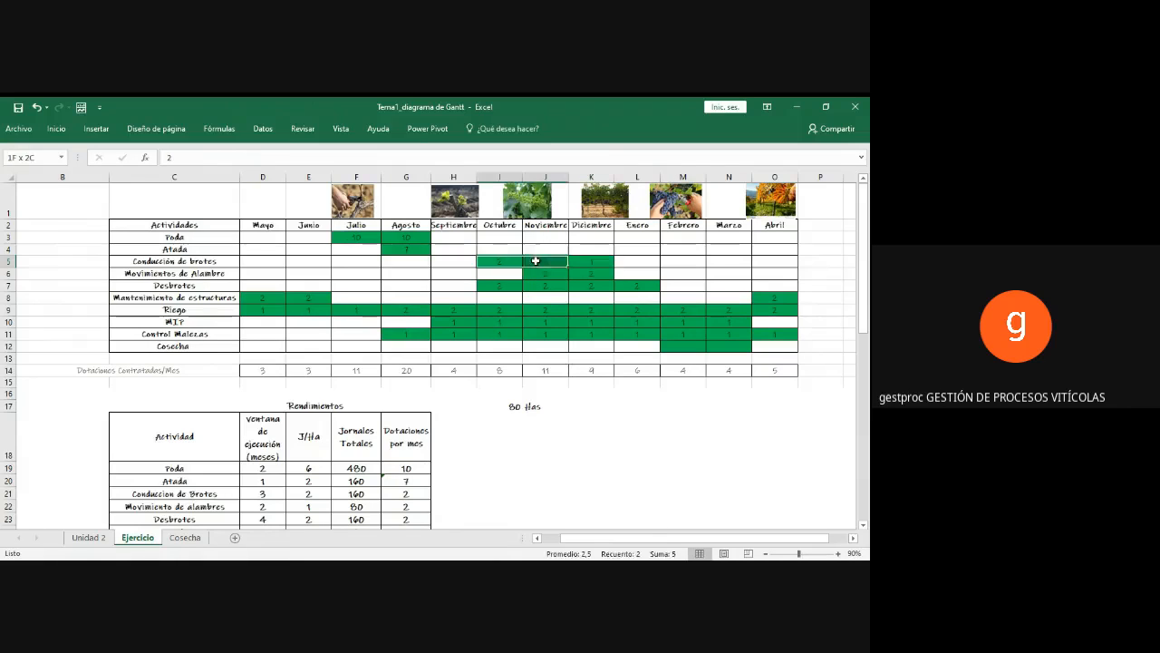
# Step: Enter 2 in the Octubre, Noviembre and Diciembre cells of the Conducción de brotes row
pyautogui.click(509, 263)
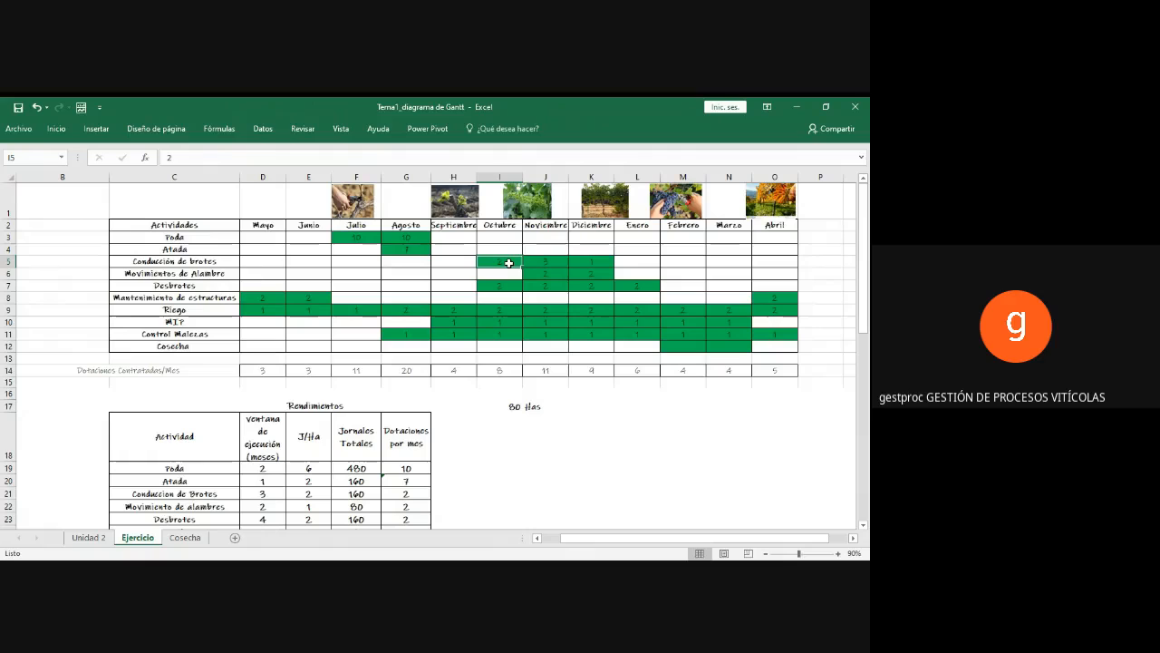
pyautogui.write('2')
pyautogui.press('Right')
pyautogui.write('2')
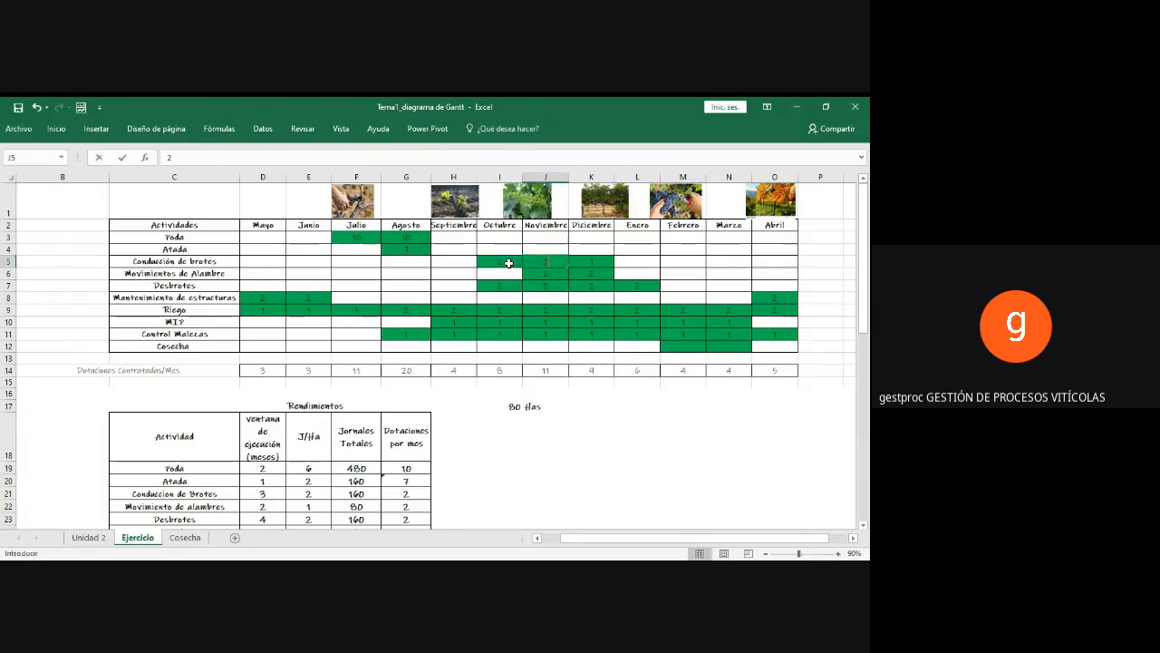
pyautogui.press('Right')
pyautogui.write('2')
pyautogui.press('Right')
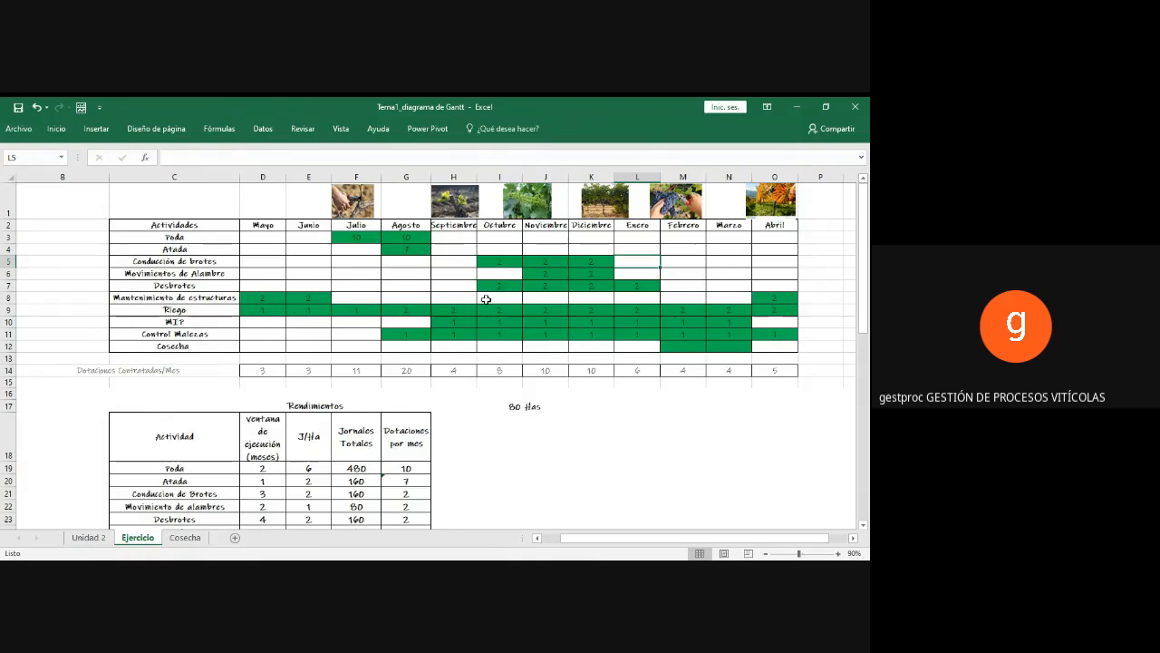
# Step: Inspect the Mayo sum formula in the Dotaciones Contratadas/Mes row and the activity cells it covers
pyautogui.scroll(-1, 481, 332)
pyautogui.scroll(1, 481, 331)
pyautogui.click(255, 370)
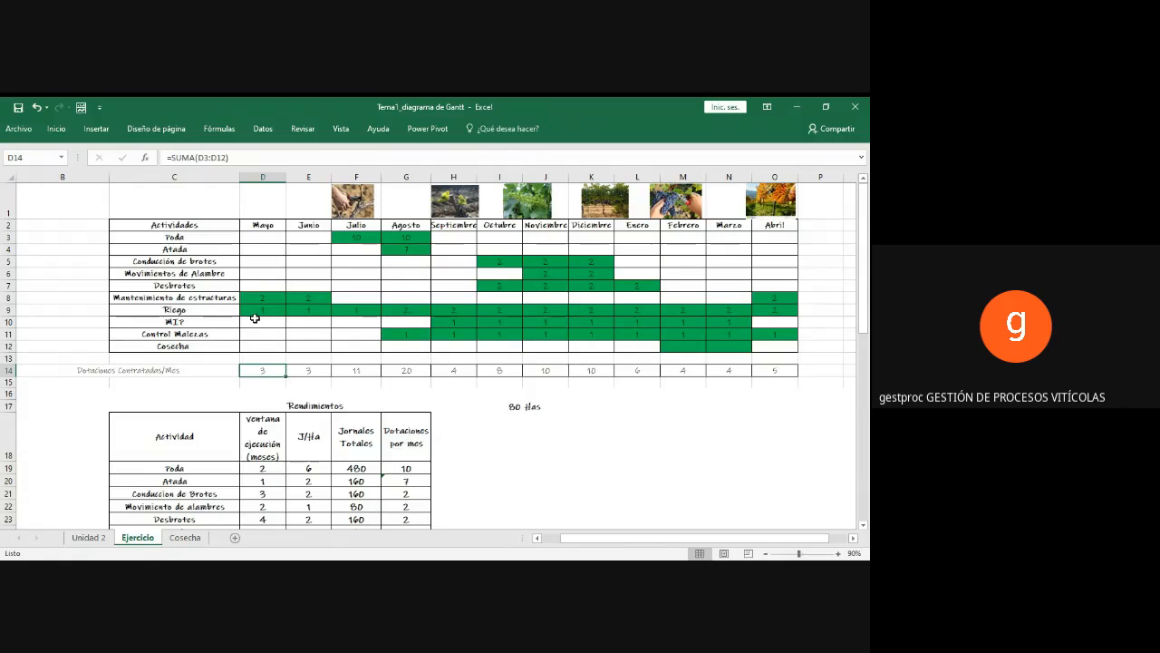
pyautogui.moveTo(257, 236); pyautogui.dragTo(260, 345)
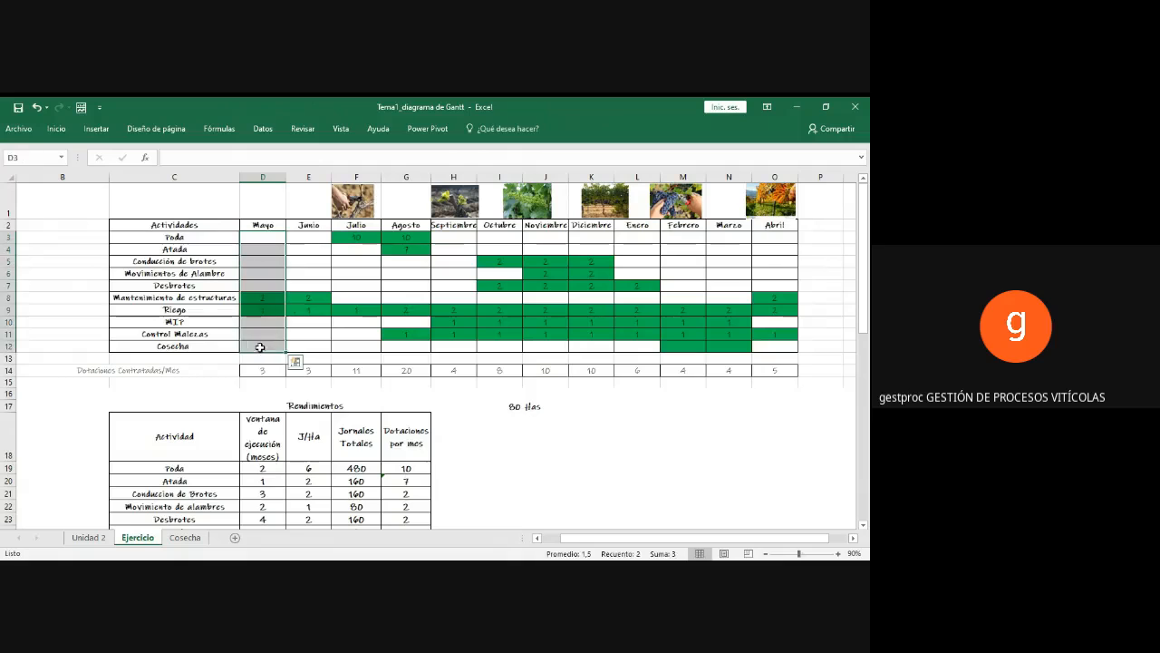
pyautogui.click(259, 370)
pyautogui.click(287, 158)
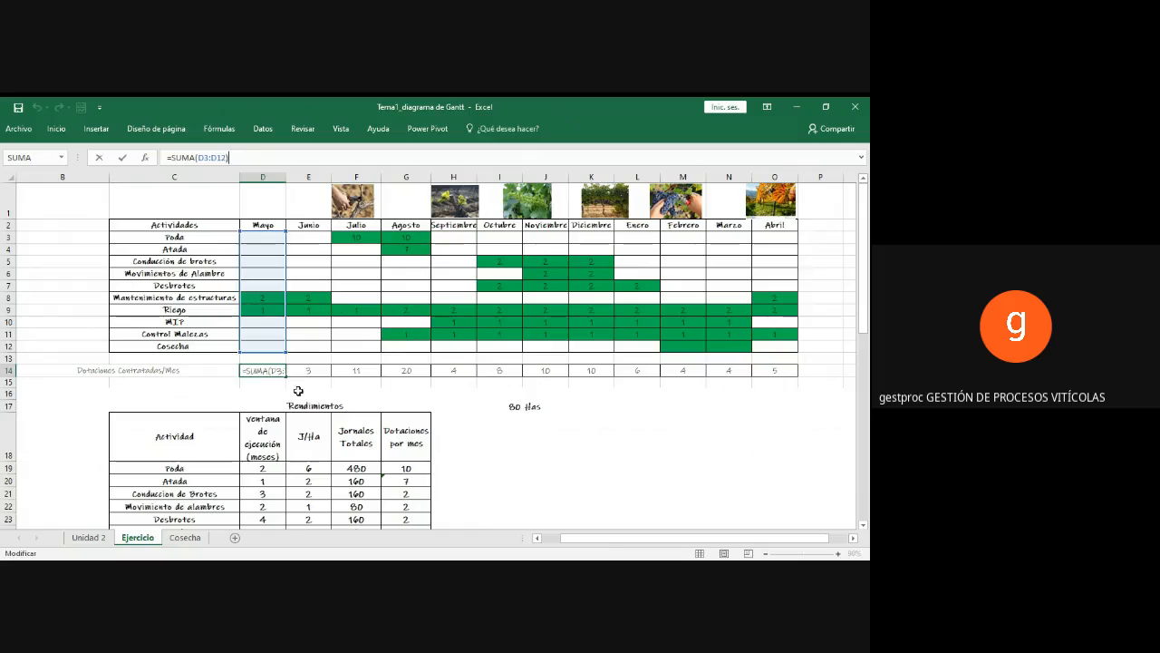
pyautogui.press('Return')
# Step: Review the Dotaciones Contratadas/Mes totals month by month from Mayo to Abril, including Febrero and Marzo
pyautogui.moveTo(276, 370); pyautogui.dragTo(775, 370)
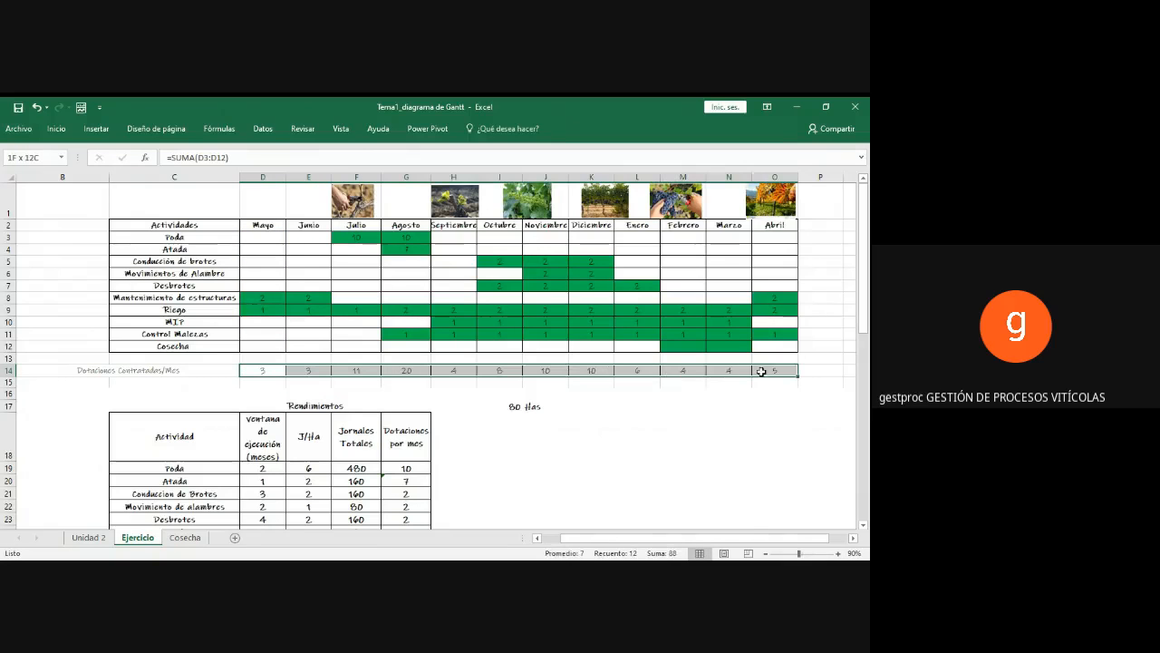
pyautogui.click(260, 370)
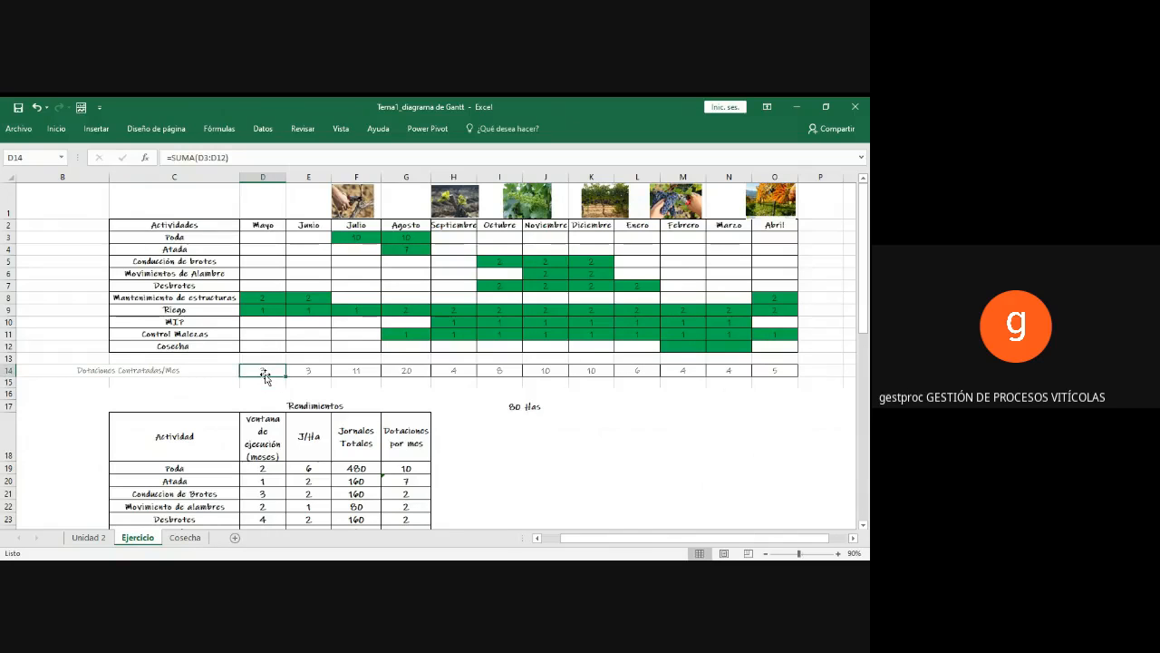
pyautogui.press('Right')
pyautogui.press('Right')
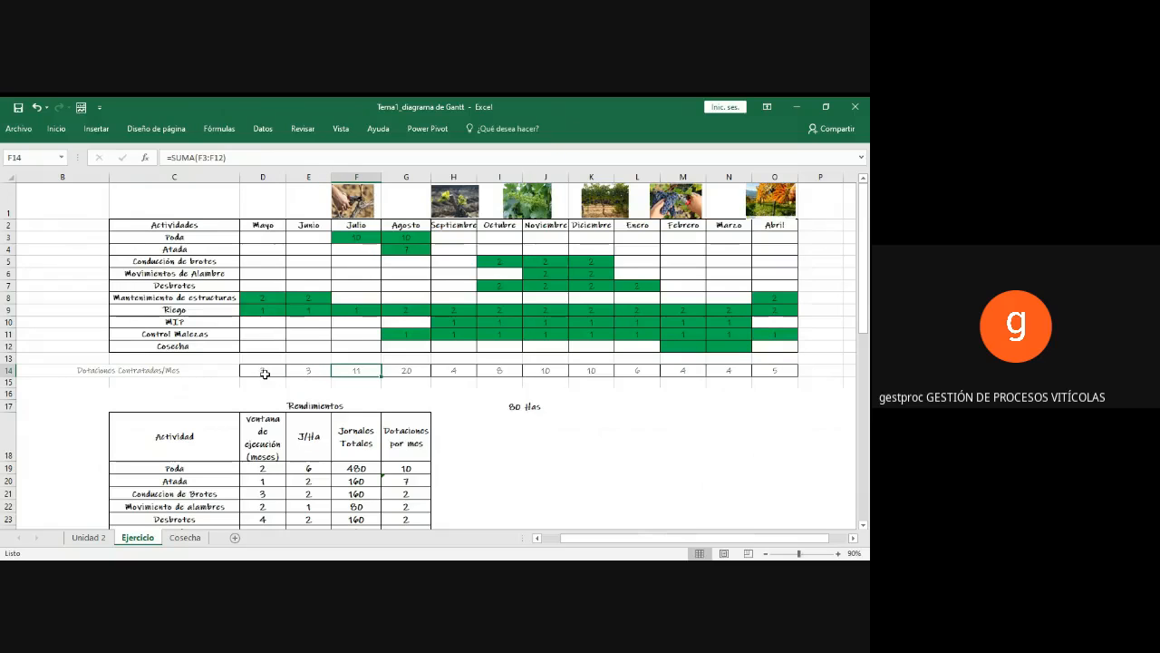
pyautogui.press('Right')
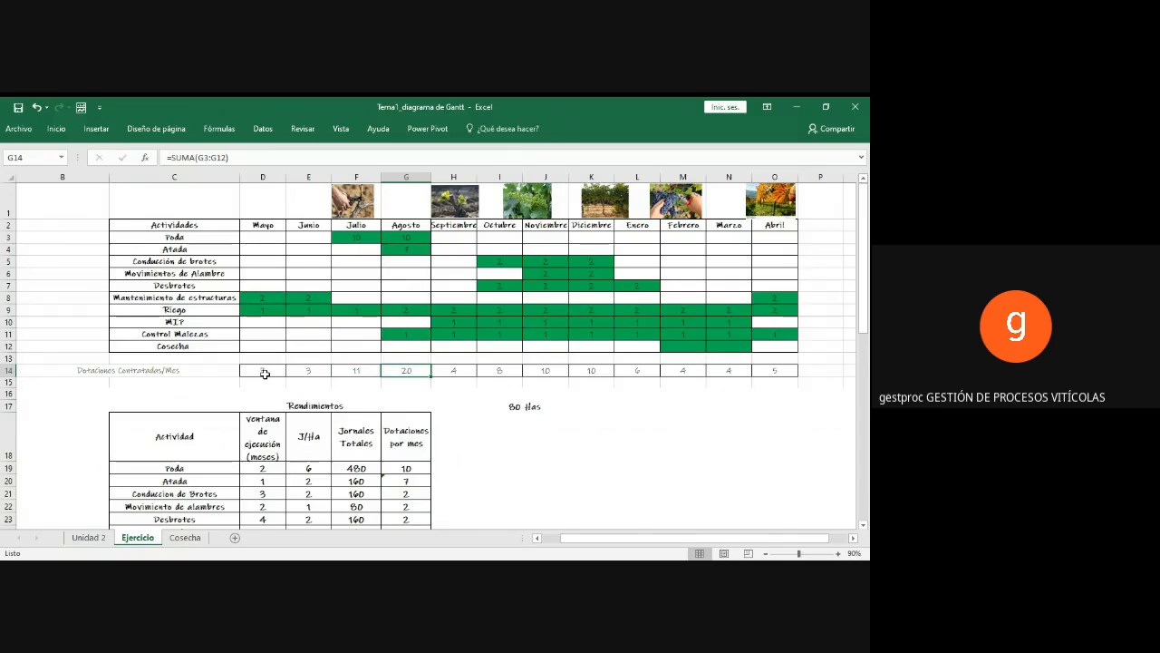
pyautogui.press('Right')
pyautogui.press('Right')
pyautogui.press('Right')
pyautogui.press('Right')
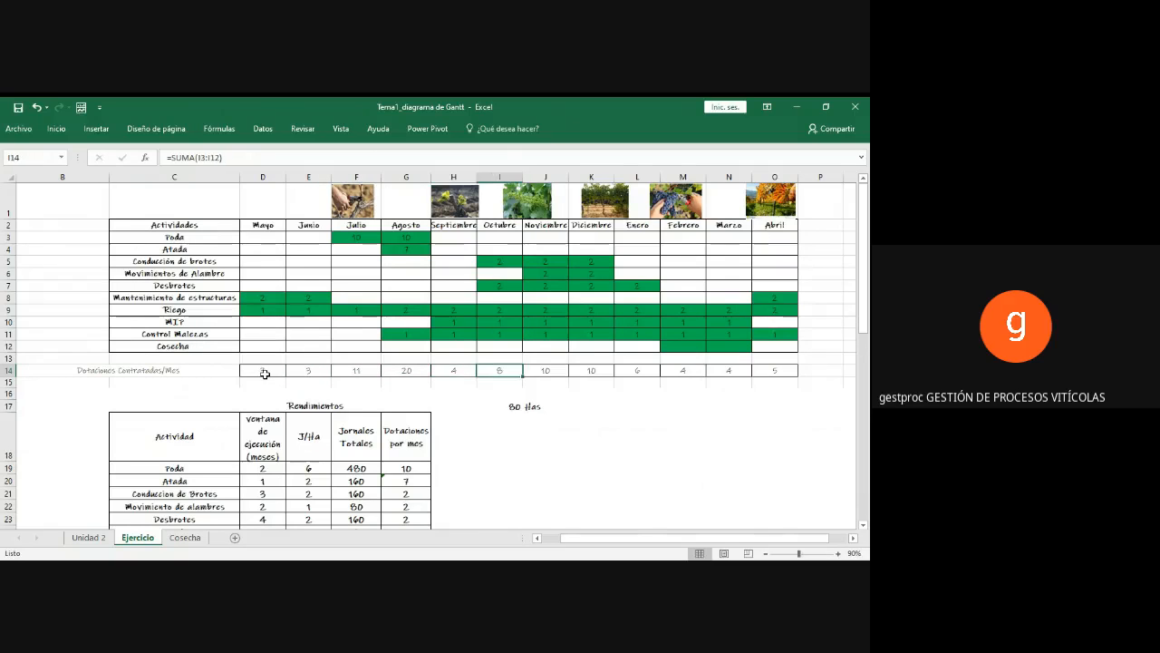
pyautogui.press('Right')
pyautogui.press('Right')
pyautogui.press('Right')
pyautogui.press('Right')
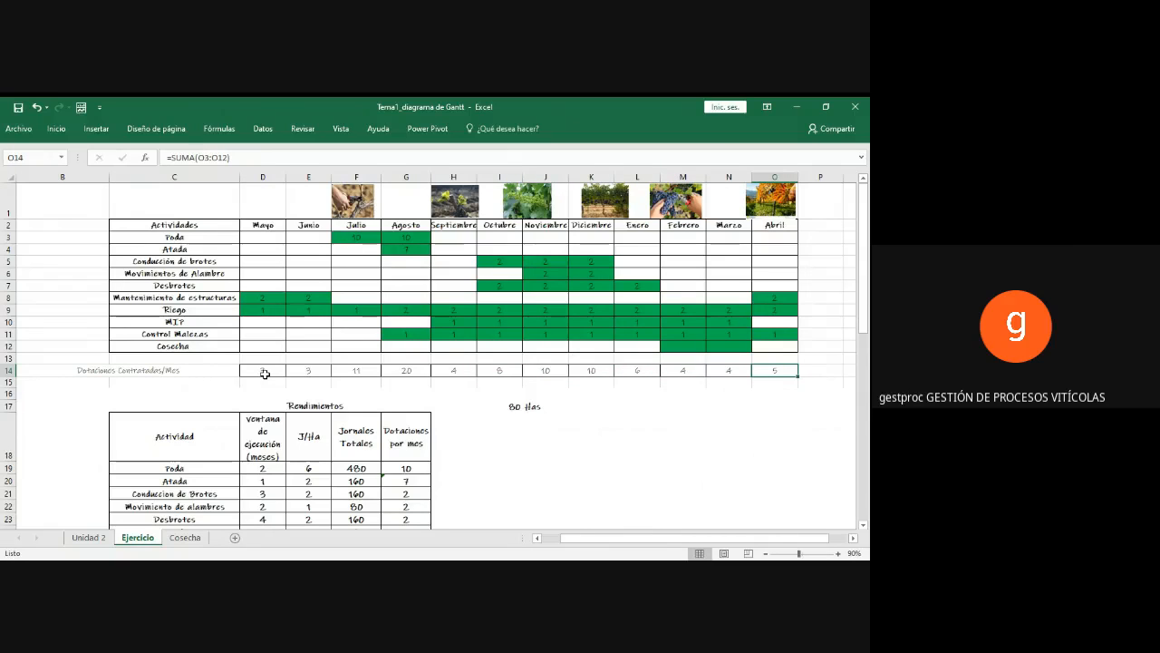
pyautogui.press('Left')
pyautogui.press('Left')
pyautogui.hotkey('shift', 'Right')
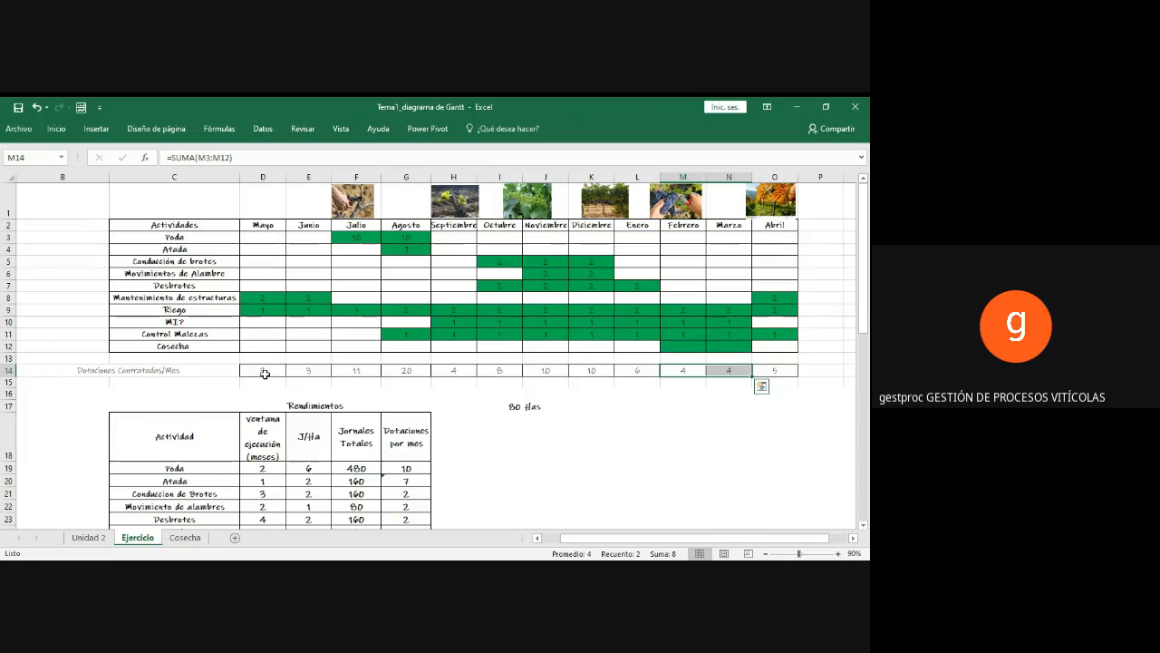
pyautogui.hotkey('alt', 'Tab')
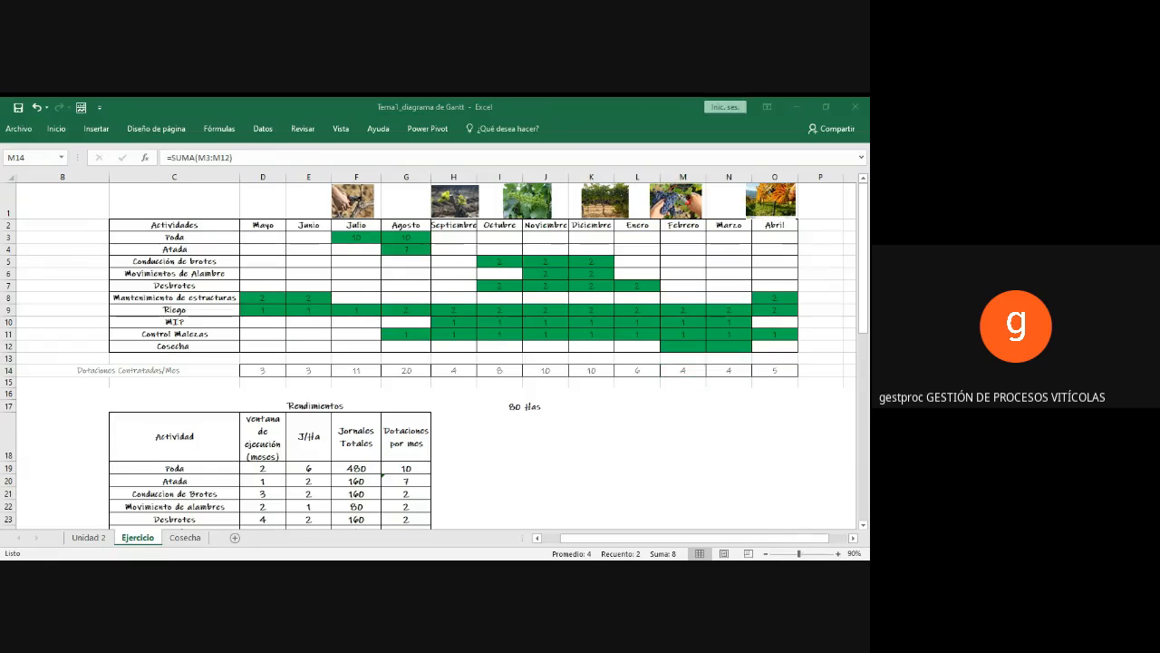